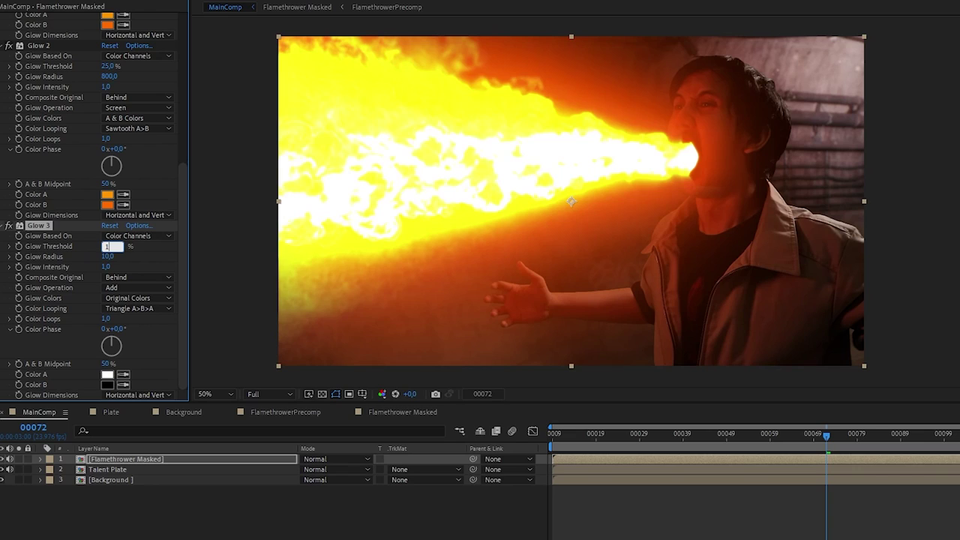
Set the Glow 3 effect on the Flamethrower Masked layer to a threshold of 100% and a radius of 100.
{"action": "left_click", "coordinate": [128, 261]}
{"action": "left_click", "coordinate": [111, 257]}
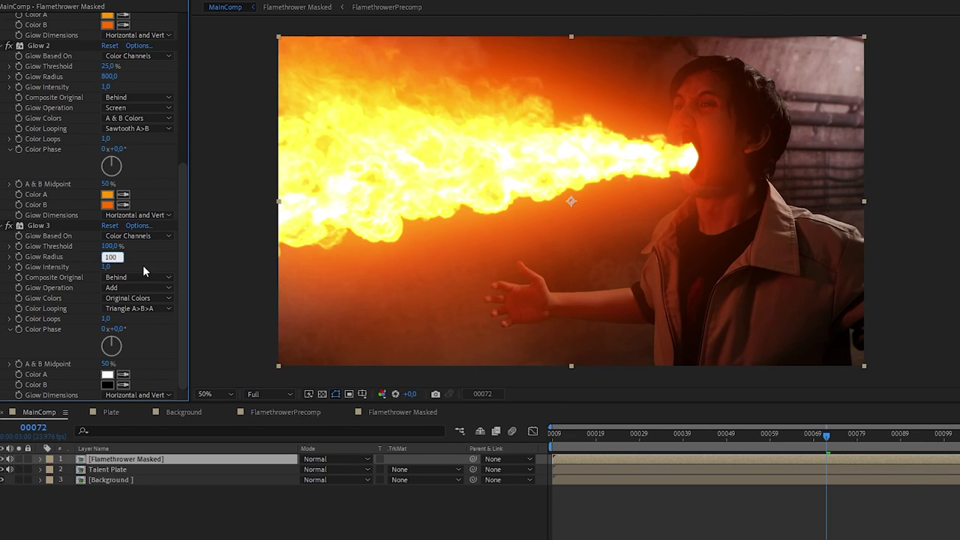
{"action": "key", "text": "Return"}
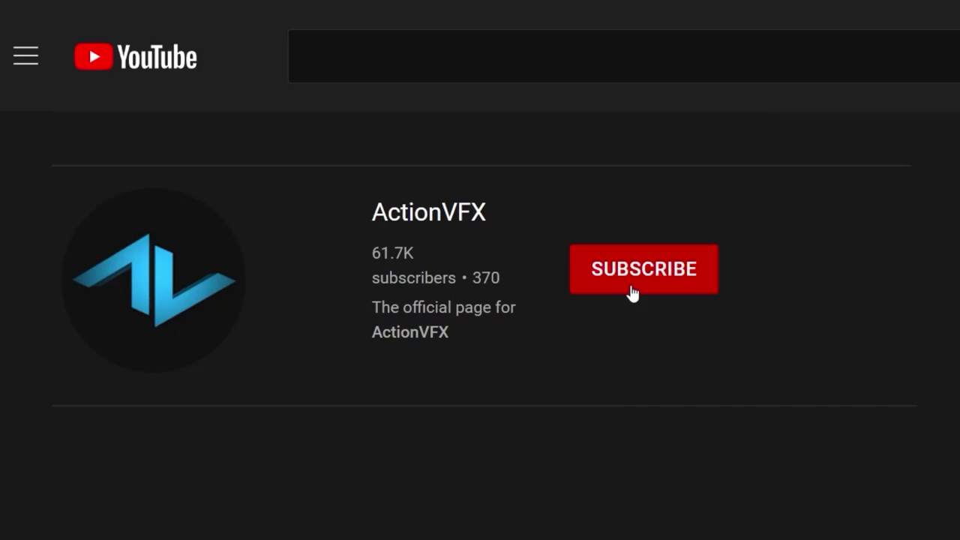
Switch to YouTube, subscribe to the ActionVFX channel and set its notifications to All.
{"action": "left_click", "coordinate": [632, 293]}
{"action": "left_click", "coordinate": [697, 281]}
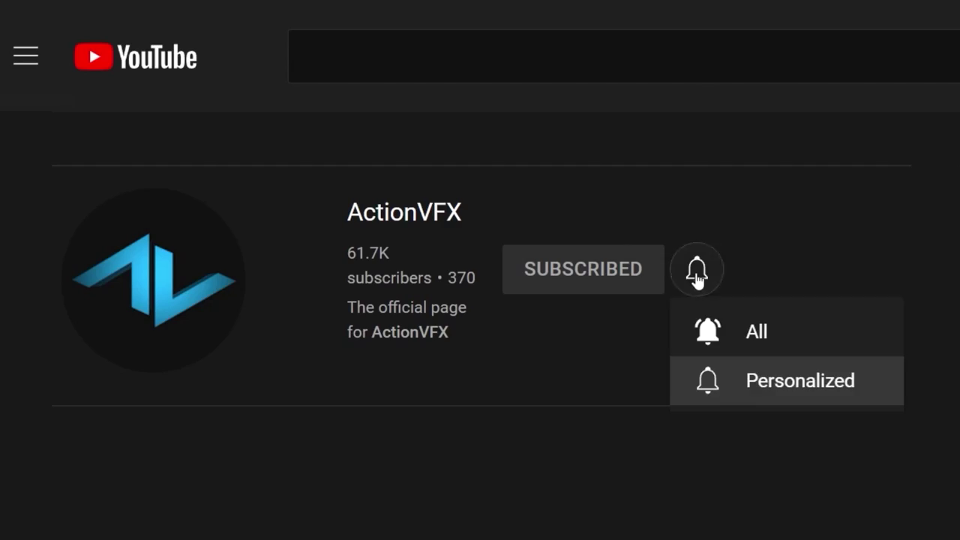
{"action": "left_click", "coordinate": [747, 332]}
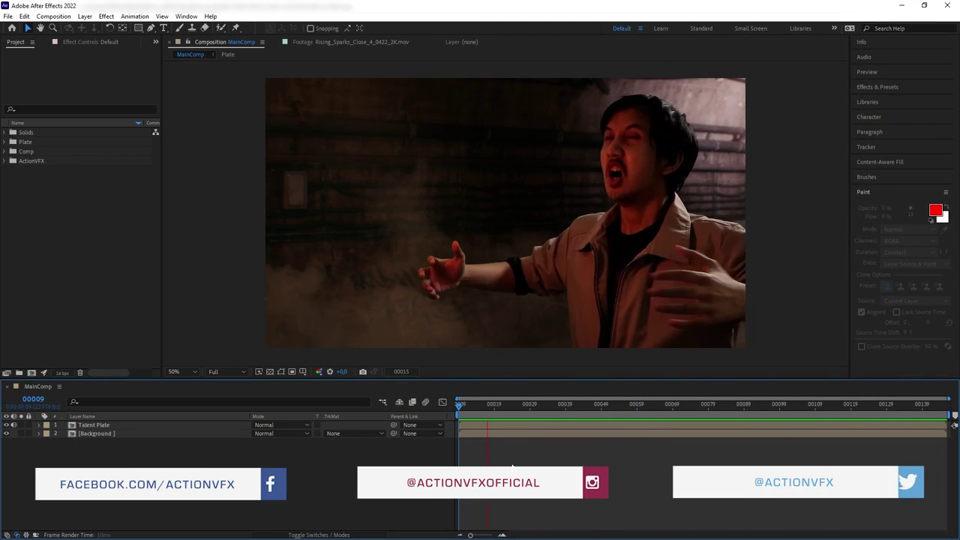
Return to the first frame of MainComp in After Effects and open the Talent Plate precomp.
{"action": "left_click", "coordinate": [497, 413]}
{"action": "key", "text": "Home"}
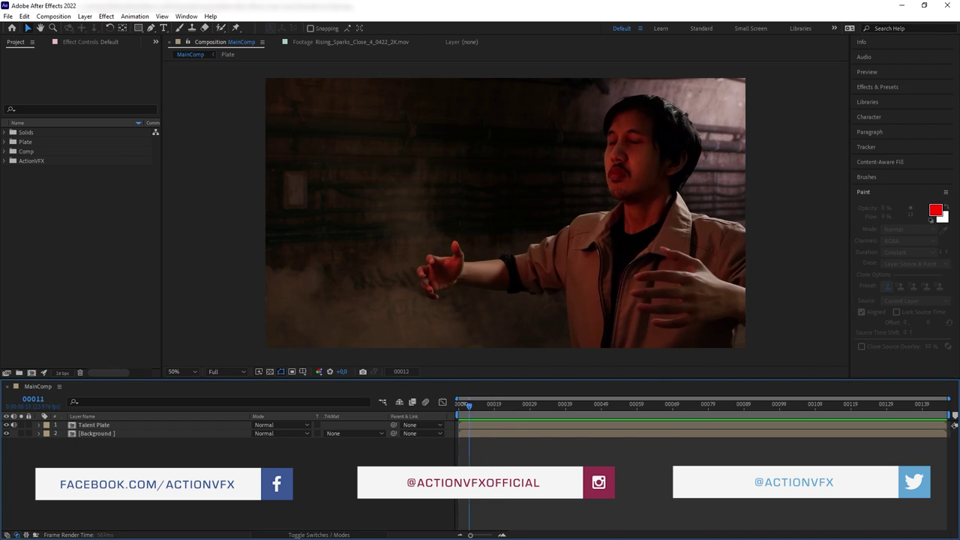
{"action": "left_click", "coordinate": [124, 427]}
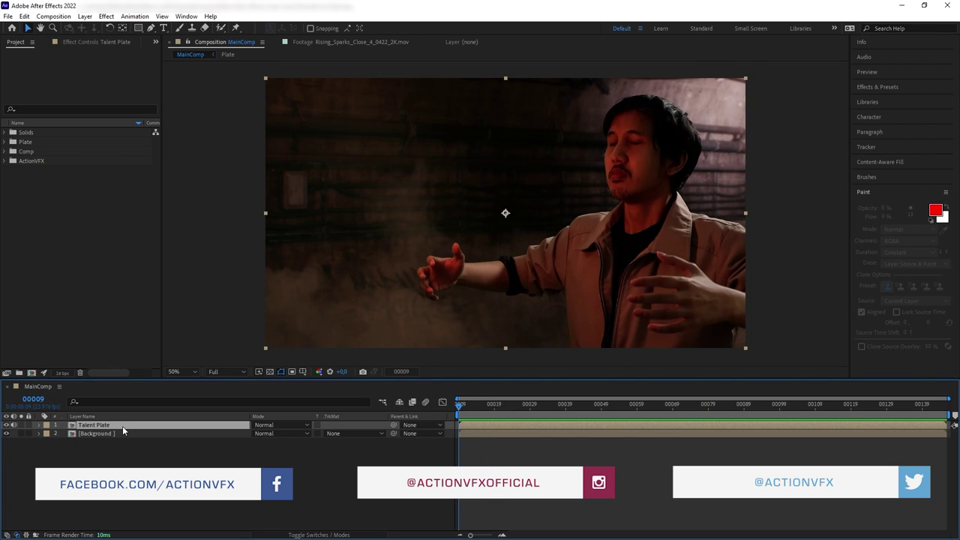
{"action": "double_click", "coordinate": [123, 426]}
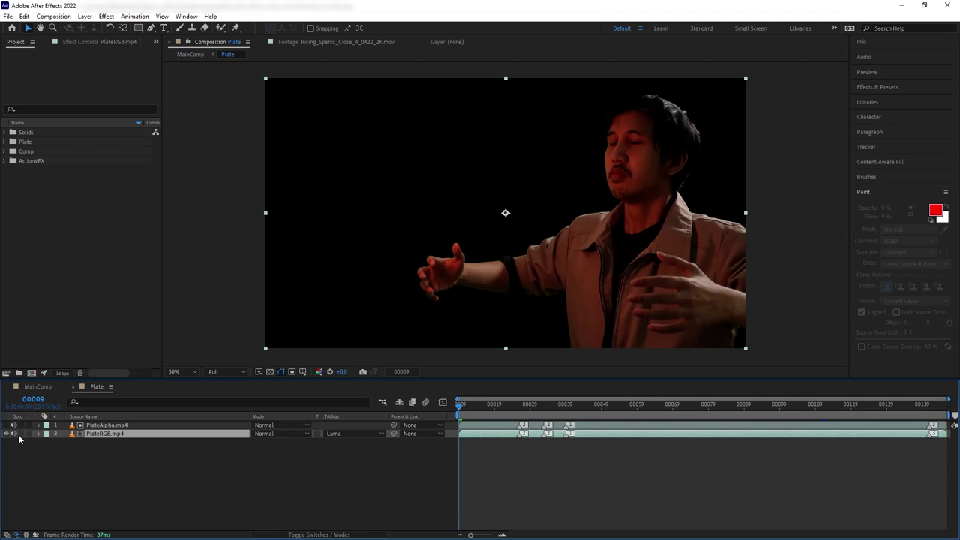
Examine the PlateAlpha.mp4 matte and the transparency of the keyed plate, and return to MainComp.
{"action": "left_click", "coordinate": [102, 425]}
{"action": "left_click", "coordinate": [7, 426]}
{"action": "left_click", "coordinate": [21, 425]}
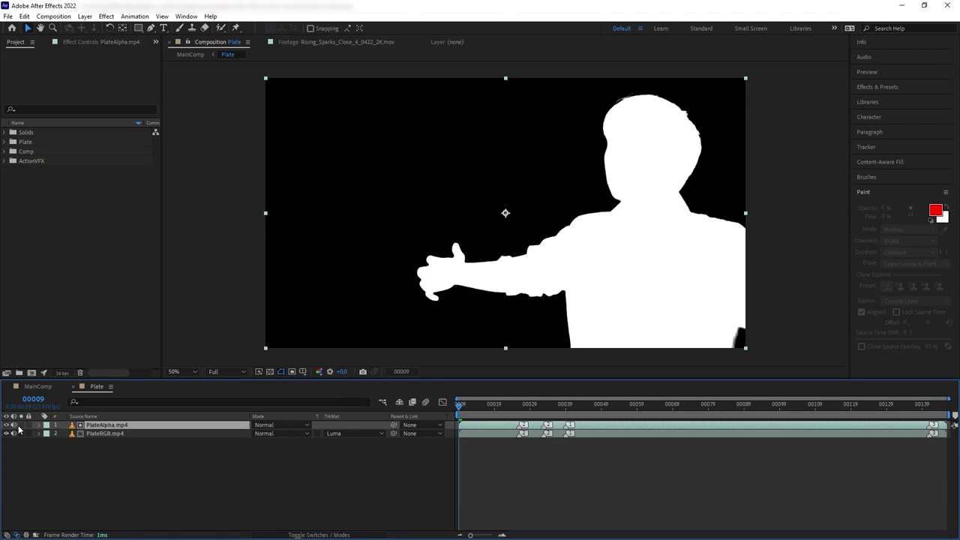
{"action": "left_click", "coordinate": [7, 426]}
{"action": "left_click", "coordinate": [270, 373]}
{"action": "left_click", "coordinate": [271, 372]}
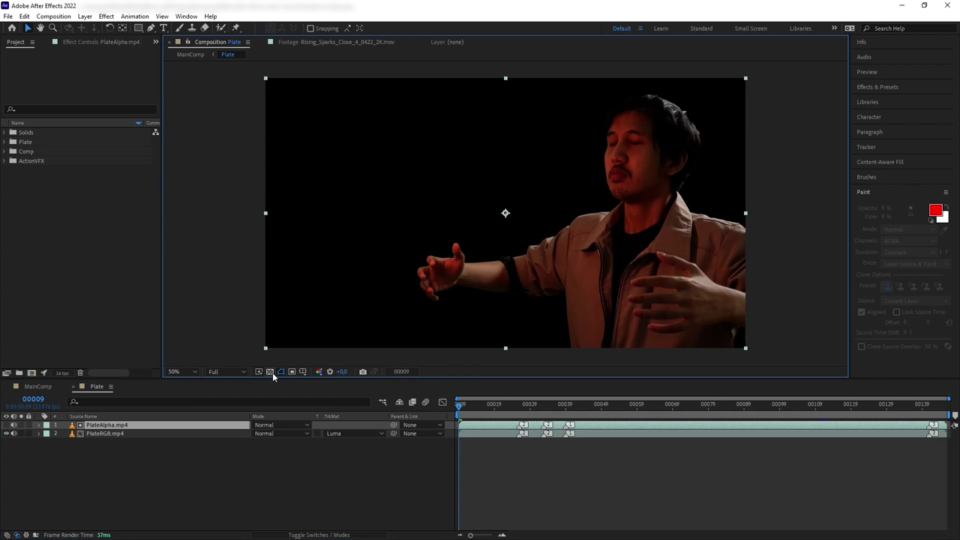
{"action": "left_click", "coordinate": [189, 55]}
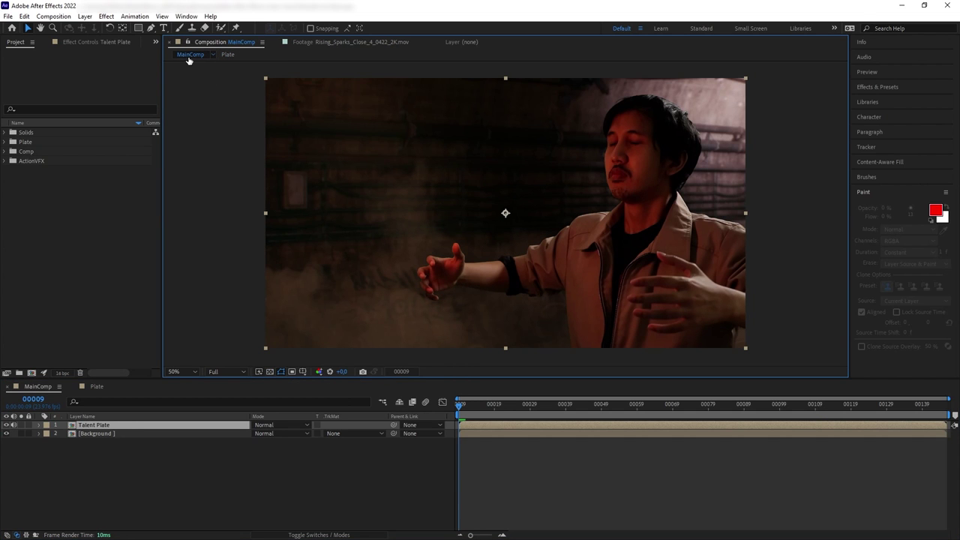
Open the Background precomp, examine its Backplate and lower fog layer in isolation, and return to MainComp.
{"action": "left_click", "coordinate": [254, 460]}
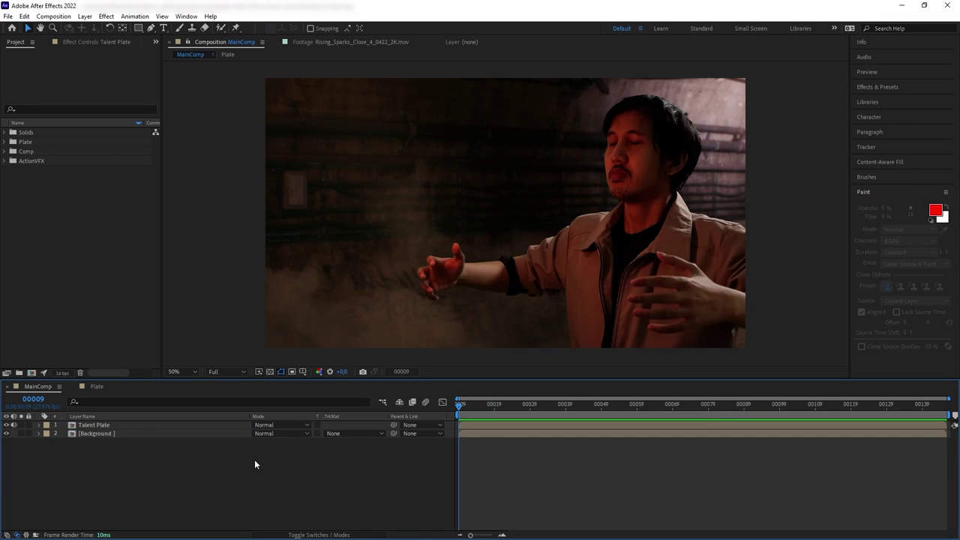
{"action": "left_click", "coordinate": [149, 435]}
{"action": "double_click", "coordinate": [145, 434]}
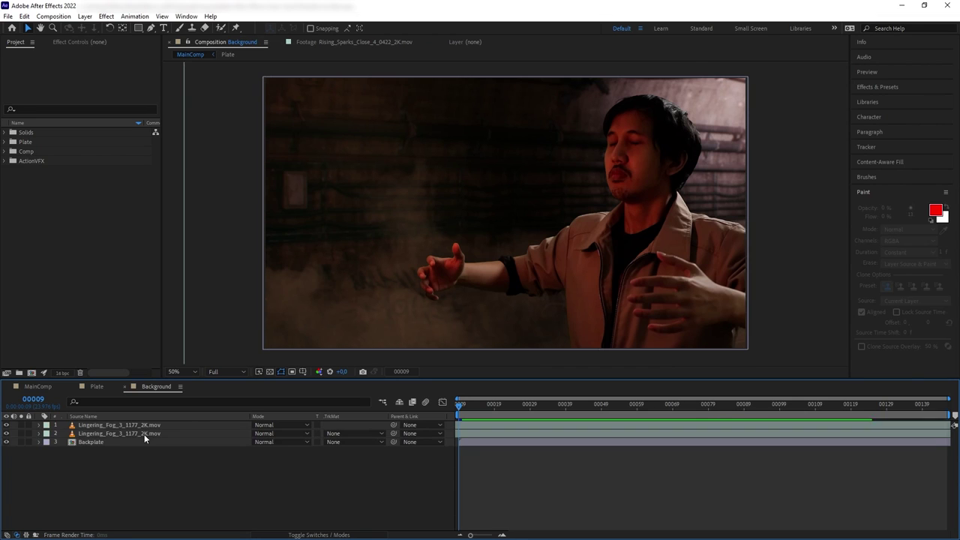
{"action": "left_click", "coordinate": [165, 443]}
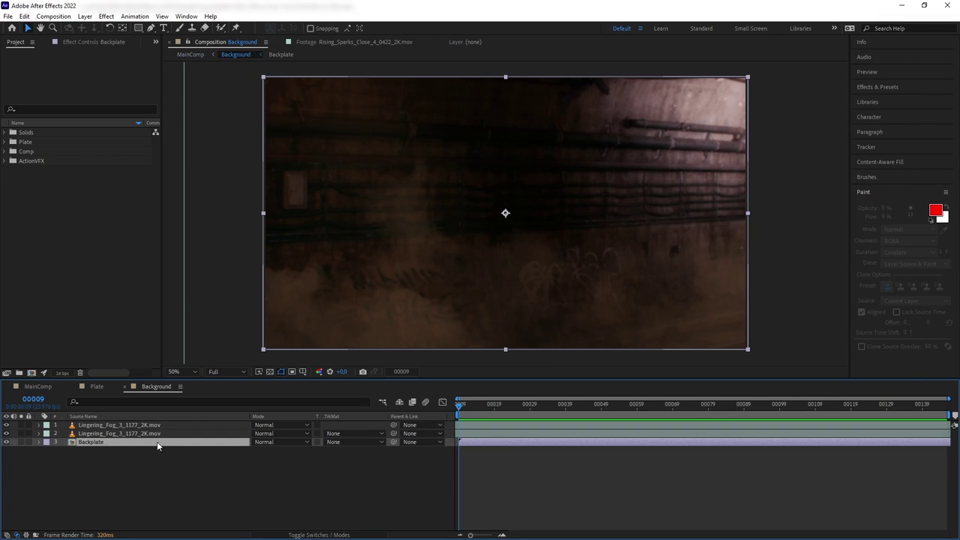
{"action": "left_click", "coordinate": [22, 443]}
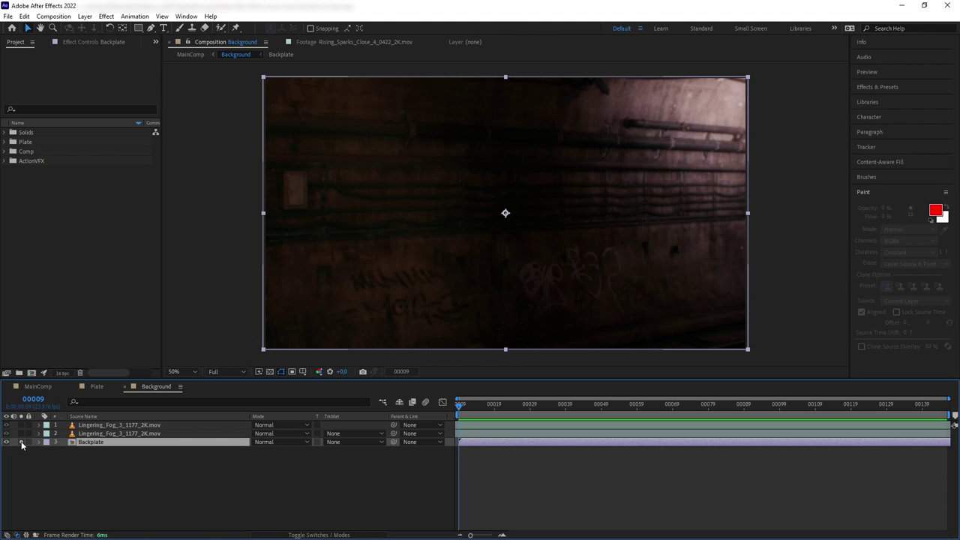
{"action": "left_click", "coordinate": [22, 442]}
{"action": "left_click", "coordinate": [21, 434]}
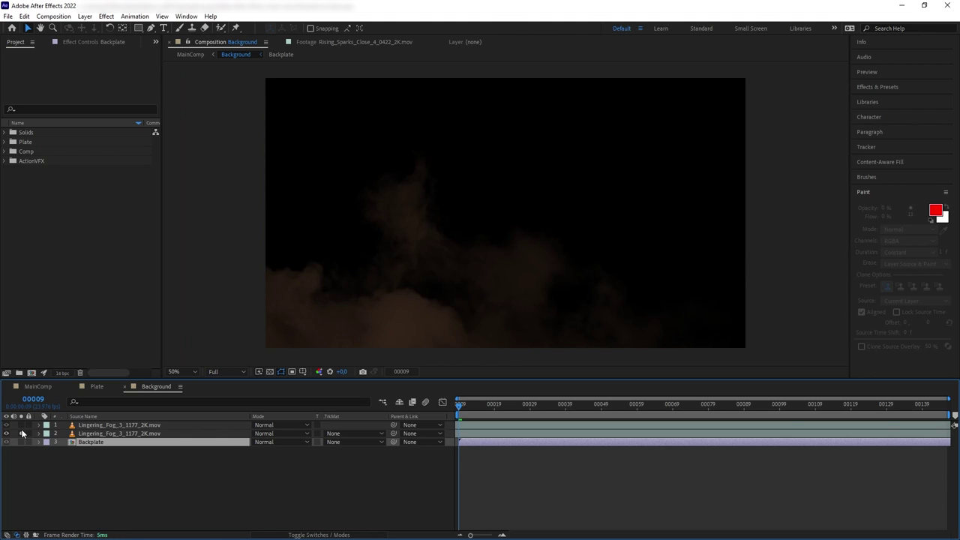
{"action": "left_click", "coordinate": [21, 442]}
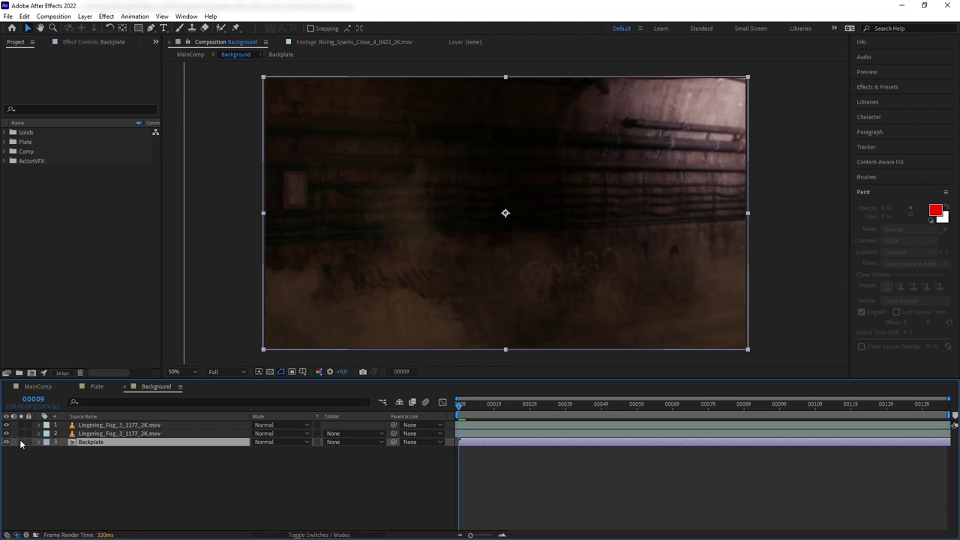
{"action": "left_click", "coordinate": [191, 56]}
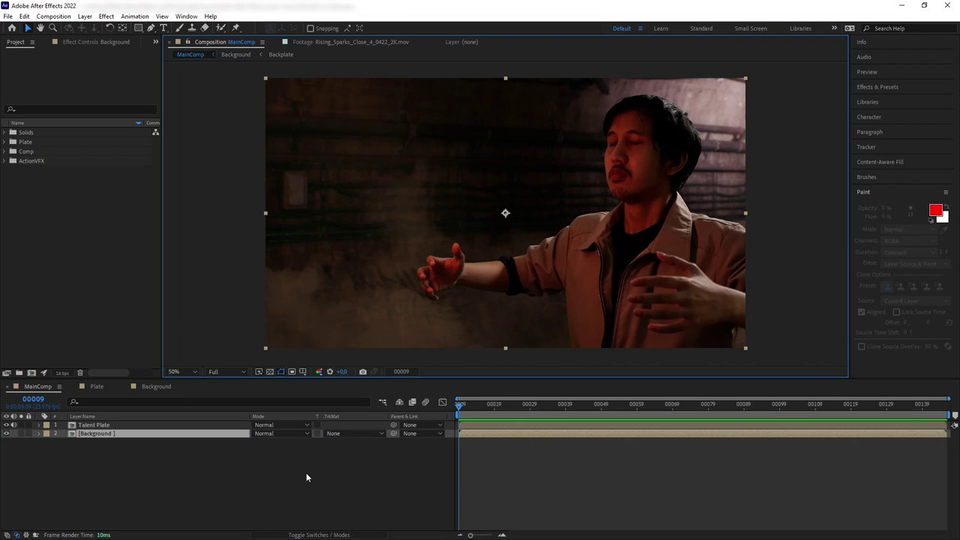
Add Long_Off-Center_1_4052_4K.mov from the Flamethrowers folder to MainComp above the Talent Plate layer.
{"action": "left_click", "coordinate": [4, 161]}
{"action": "left_click", "coordinate": [13, 180]}
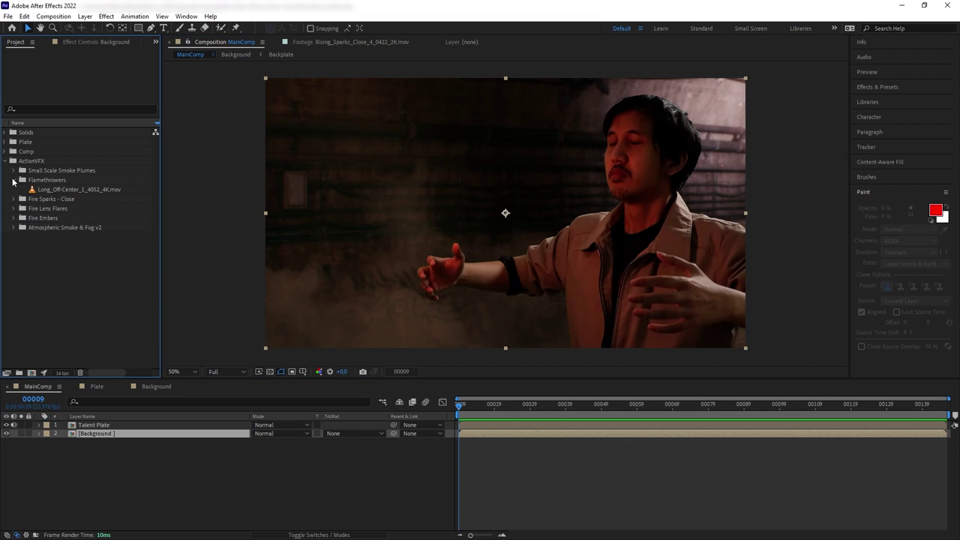
{"action": "left_click_drag", "start_coordinate": [60, 191], "coordinate": [128, 427]}
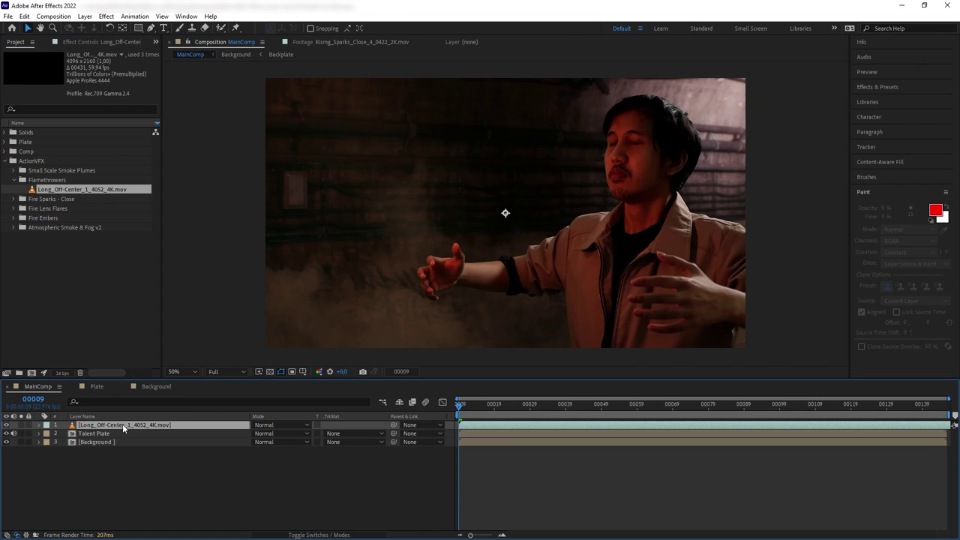
Move the flamethrower clip so the flame's narrow end meets the actor's mouth, and check it through to frame 145.
{"action": "left_click_drag", "start_coordinate": [460, 406], "coordinate": [601, 421]}
{"action": "left_click_drag", "start_coordinate": [620, 319], "coordinate": [505, 192]}
{"action": "left_click_drag", "start_coordinate": [592, 406], "coordinate": [955, 437]}
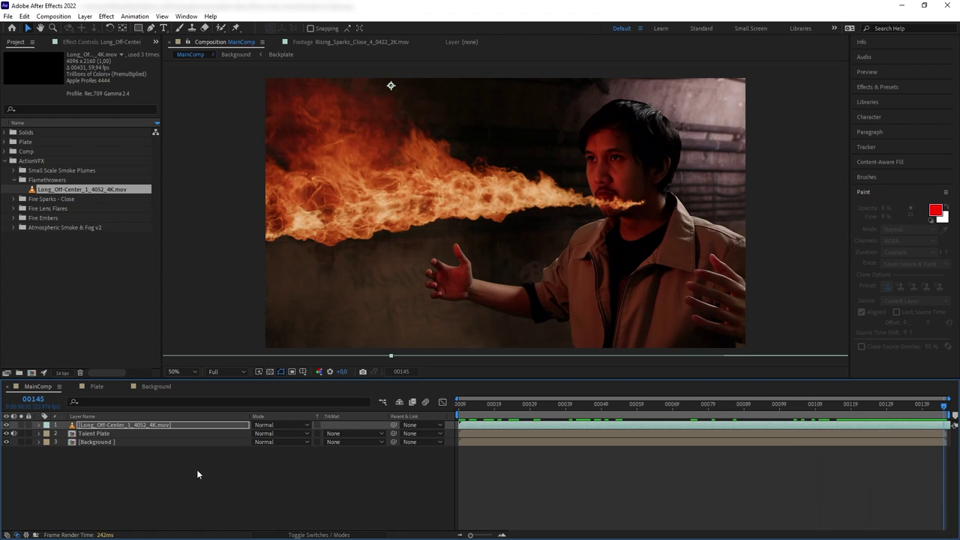
Pre-compose the flamethrower layer as FlamethrowerPrecomp, leaving all attributes in MainComp.
{"action": "left_click", "coordinate": [144, 427]}
{"action": "key", "text": "ctrl+shift+c"}
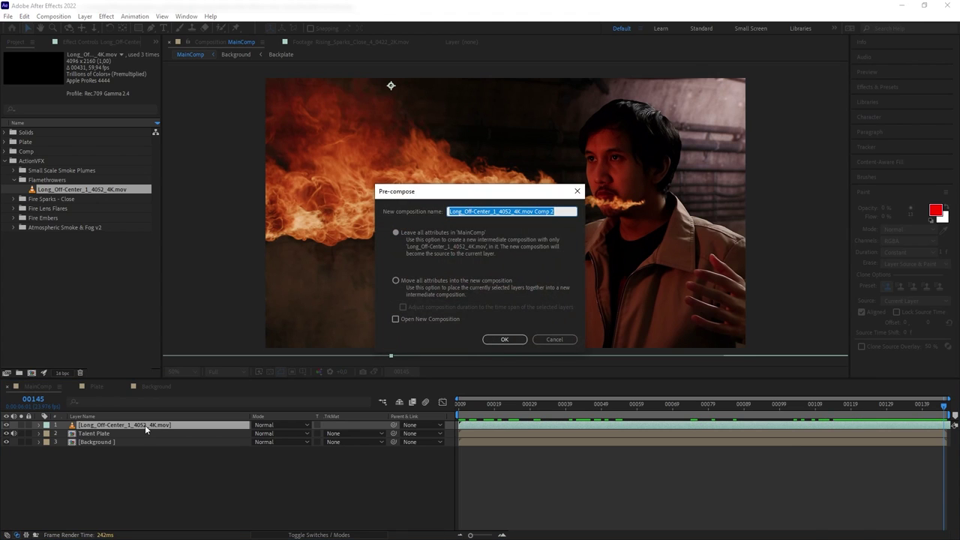
{"action": "type", "text": "FlamethrowerPrecomp"}
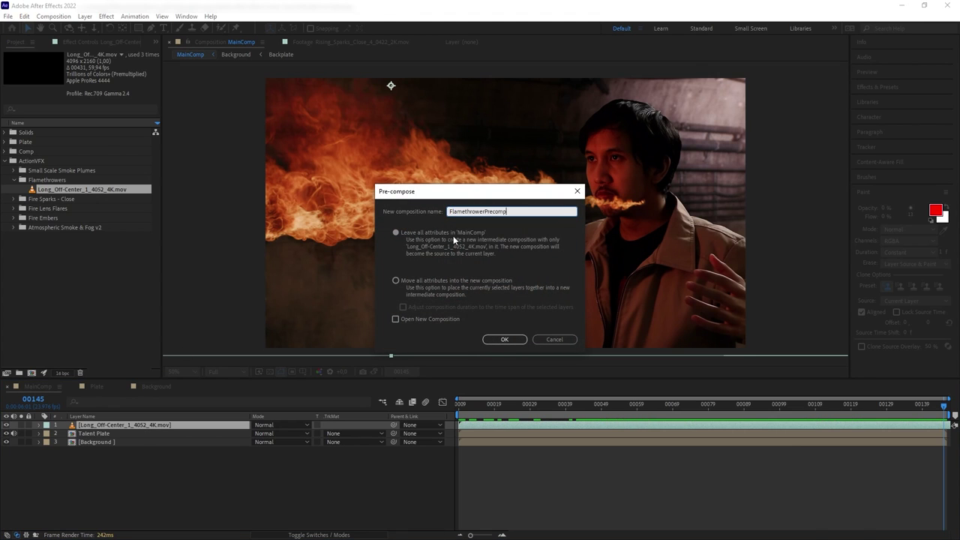
{"action": "left_click", "coordinate": [505, 340]}
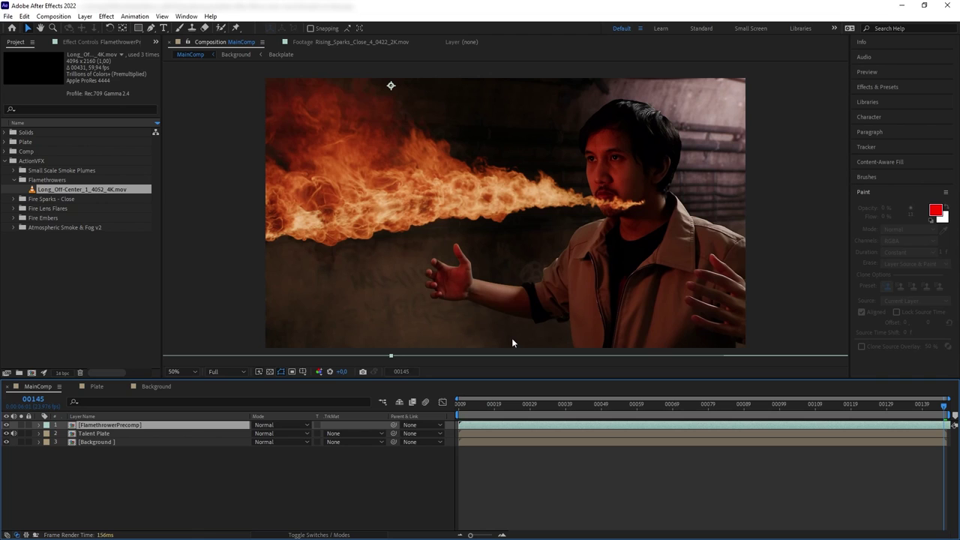
Open FlamethrowerPrecomp and add PlateRGB.mp4 from the Plate folder beneath the flamethrower layer.
{"action": "double_click", "coordinate": [140, 425]}
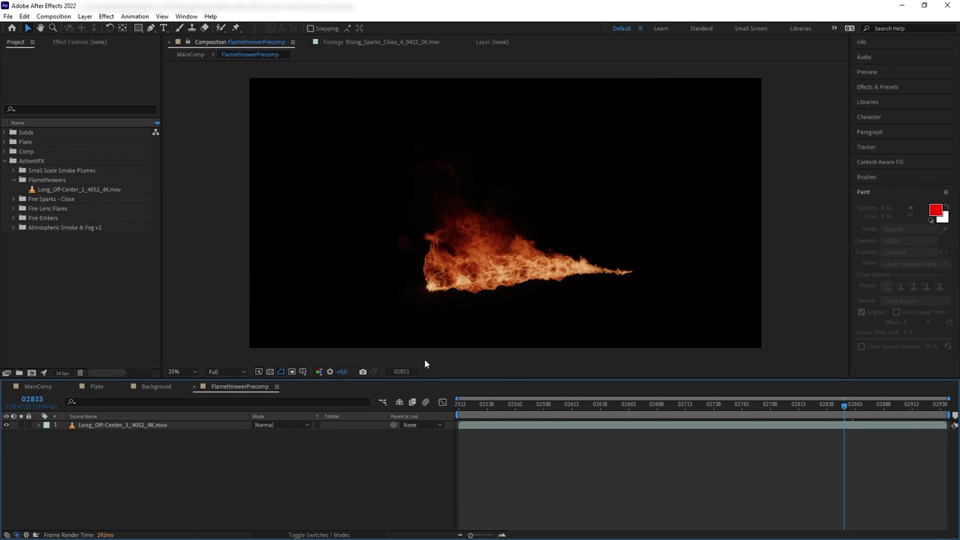
{"action": "left_click", "coordinate": [13, 142]}
{"action": "left_click_drag", "start_coordinate": [46, 151], "coordinate": [188, 467]}
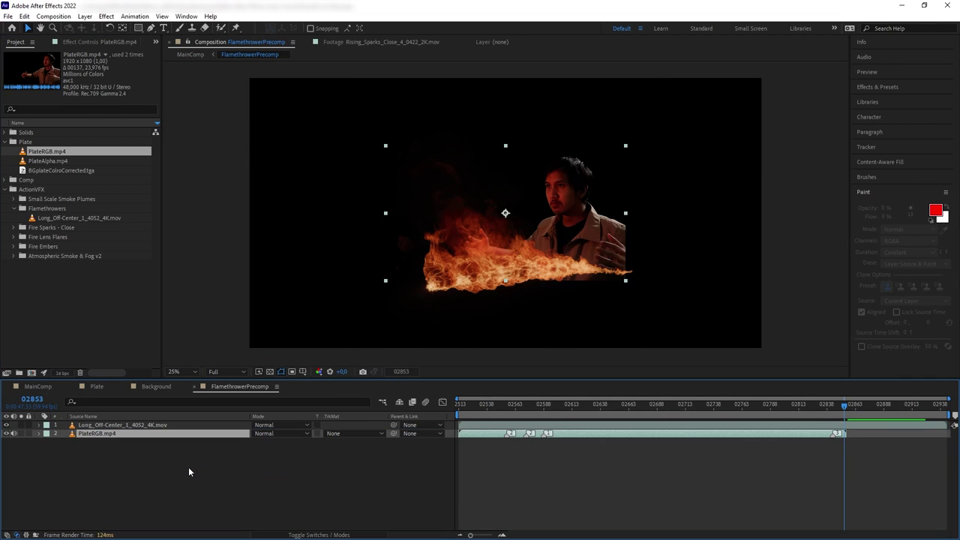
Scale the PlateRGB.mp4 layer to 219% and make it a guide layer.
{"action": "key", "text": "s"}
{"action": "left_click_drag", "start_coordinate": [277, 445], "coordinate": [353, 448]}
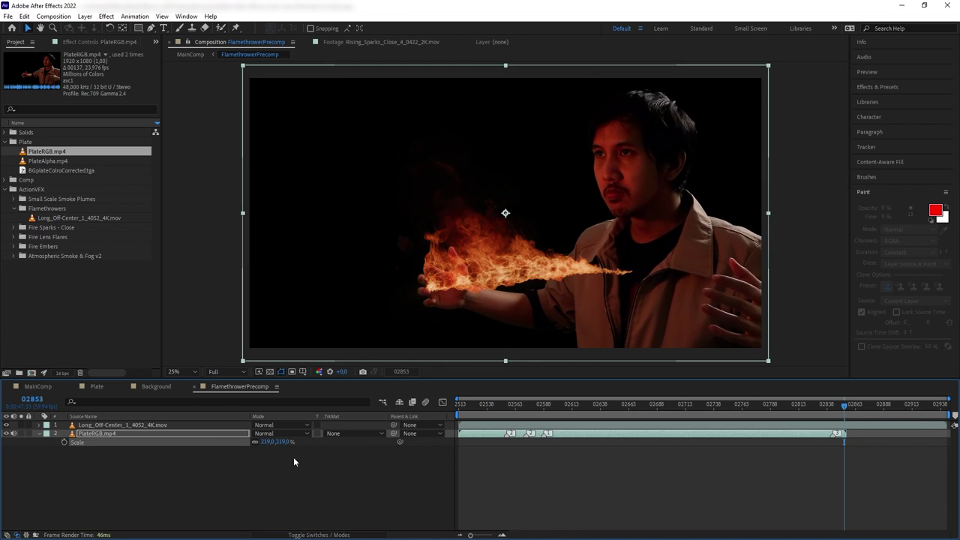
{"action": "left_click", "coordinate": [217, 433]}
{"action": "right_click", "coordinate": [216, 433]}
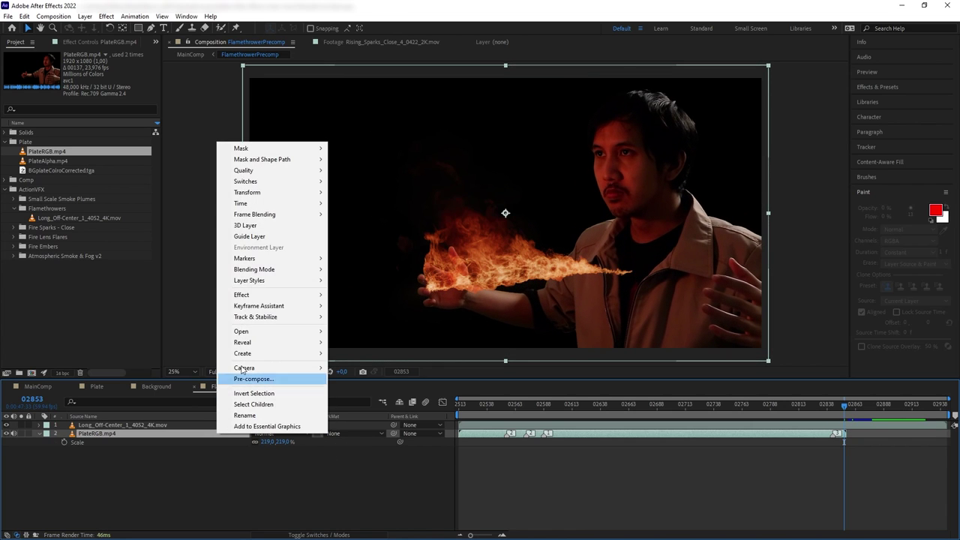
{"action": "left_click", "coordinate": [270, 239]}
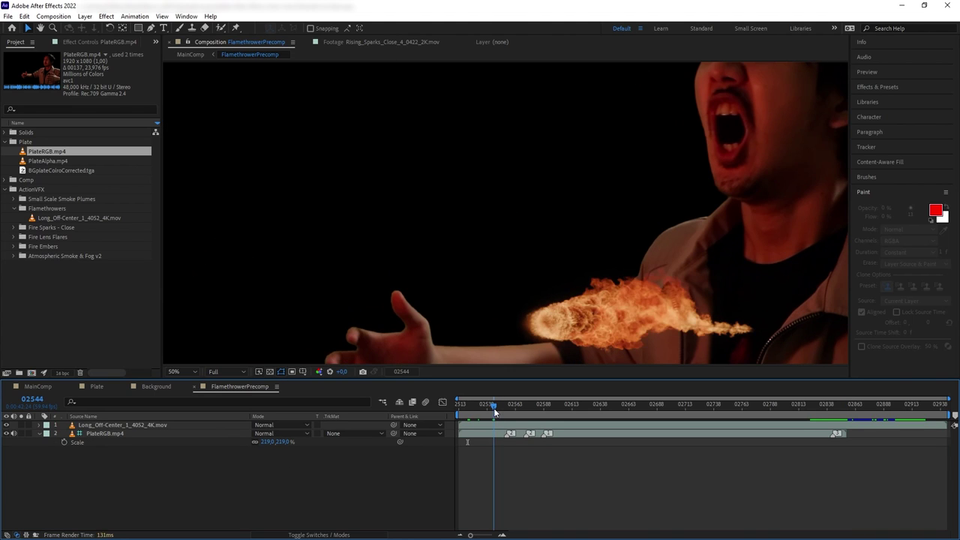
Trim the end of the flamethrower layer to frame 2664, while the flame is at full strength.
{"action": "left_click_drag", "start_coordinate": [494, 408], "coordinate": [630, 405]}
{"action": "left_click", "coordinate": [483, 429]}
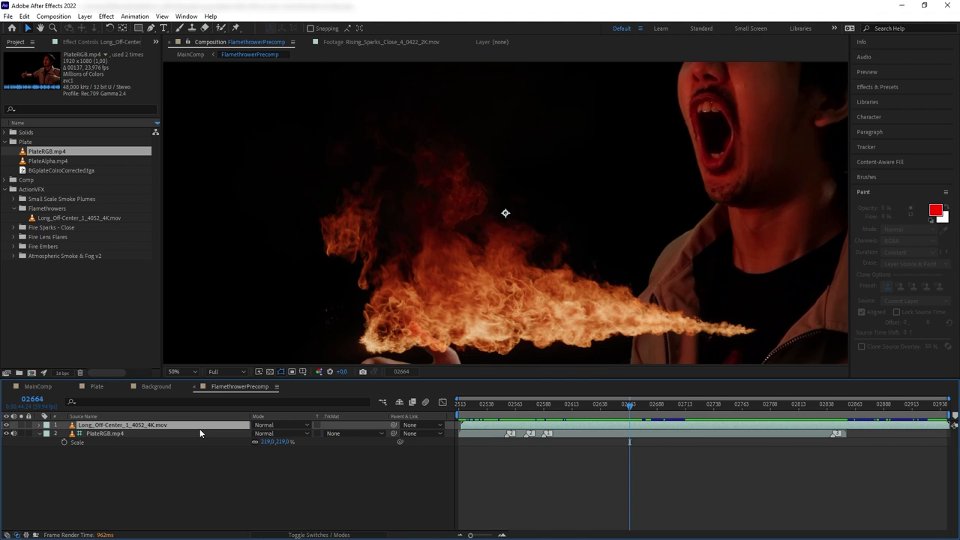
{"action": "key", "text": "alt+bracketright"}
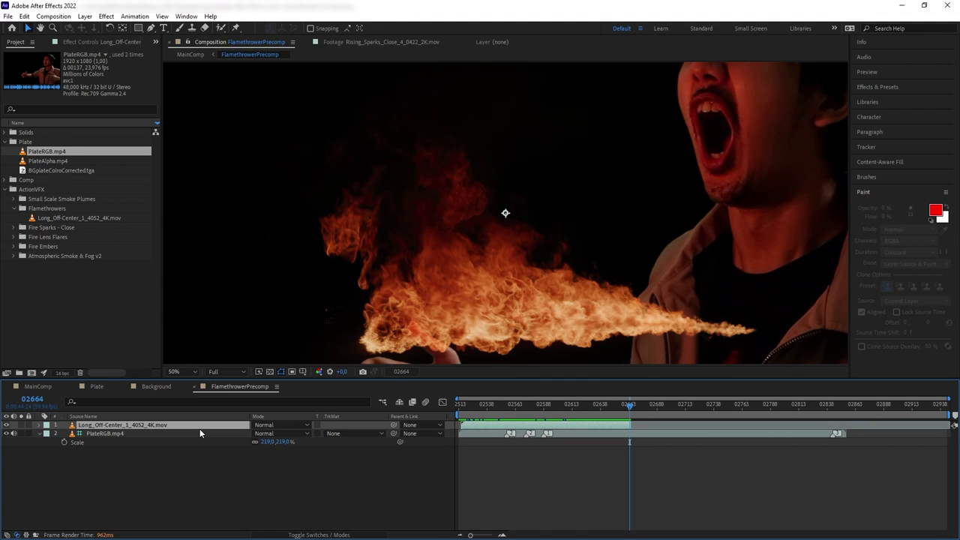
Duplicate the flamethrower layer, slide the copy earlier in time and trim its start to frame 2665.
{"action": "key", "text": "ctrl+d"}
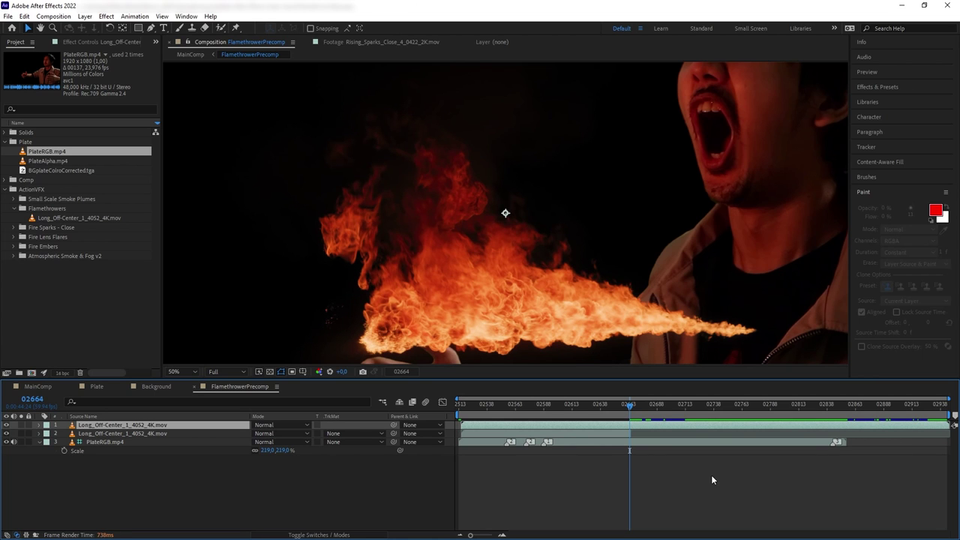
{"action": "key", "text": "space"}
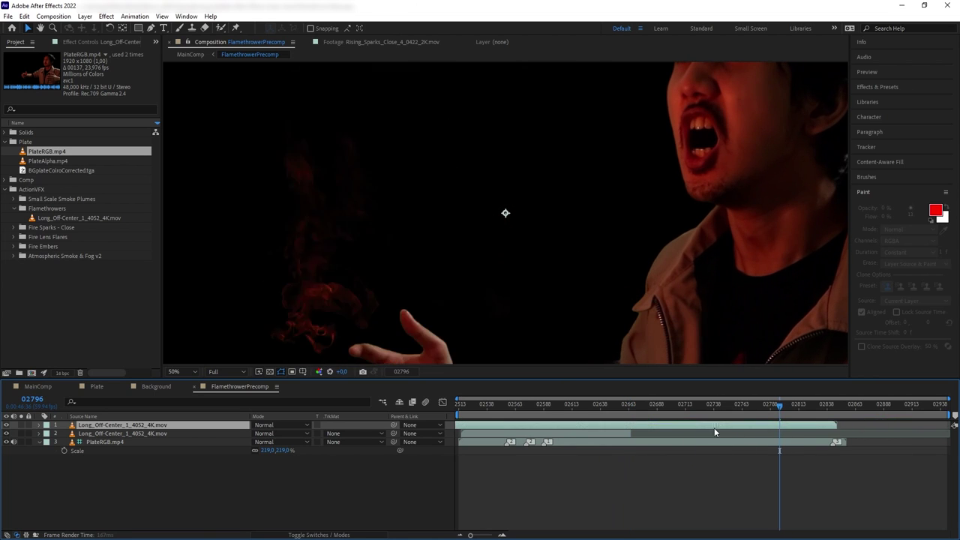
{"action": "left_click", "coordinate": [765, 408]}
{"action": "left_click_drag", "start_coordinate": [766, 408], "coordinate": [632, 427]}
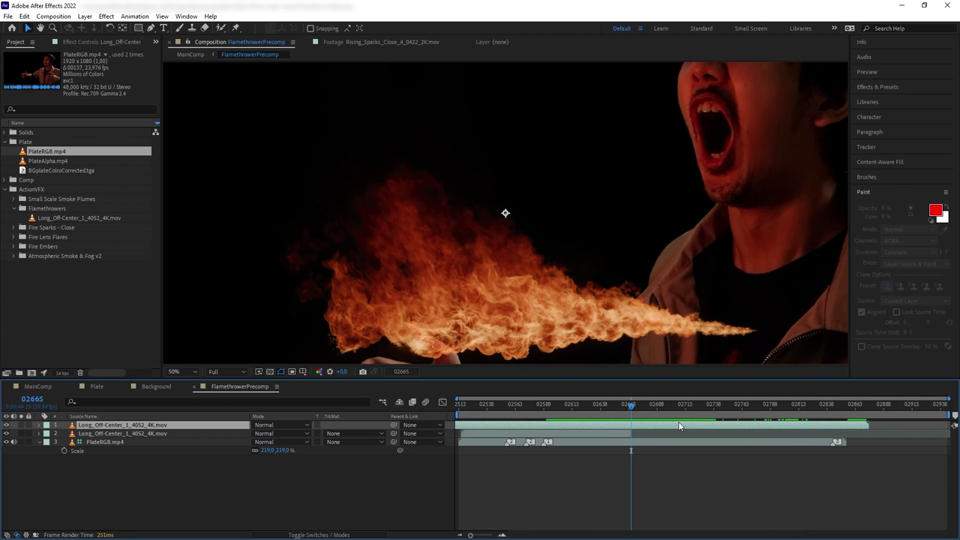
{"action": "key", "text": "alt+bracketleft"}
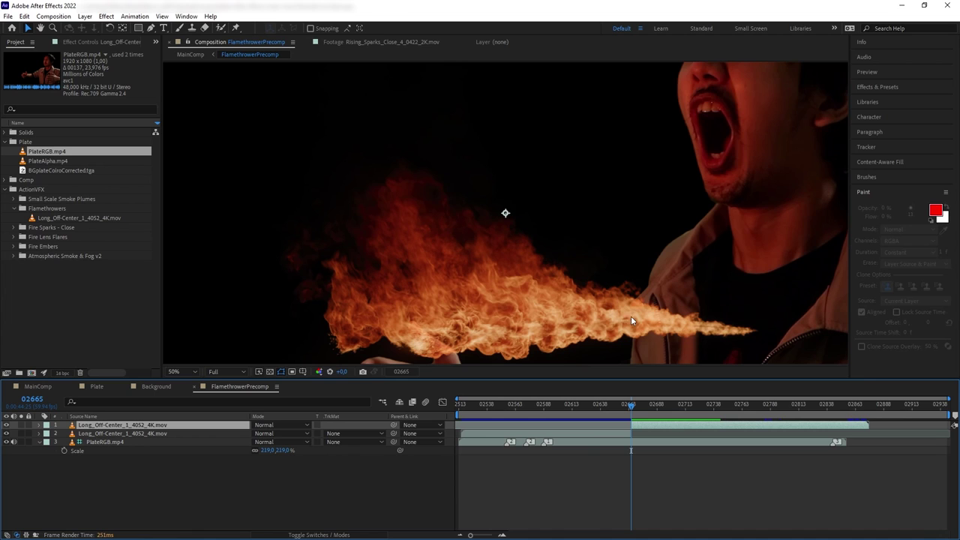
{"action": "left_click_drag", "start_coordinate": [631, 320], "coordinate": [648, 226]}
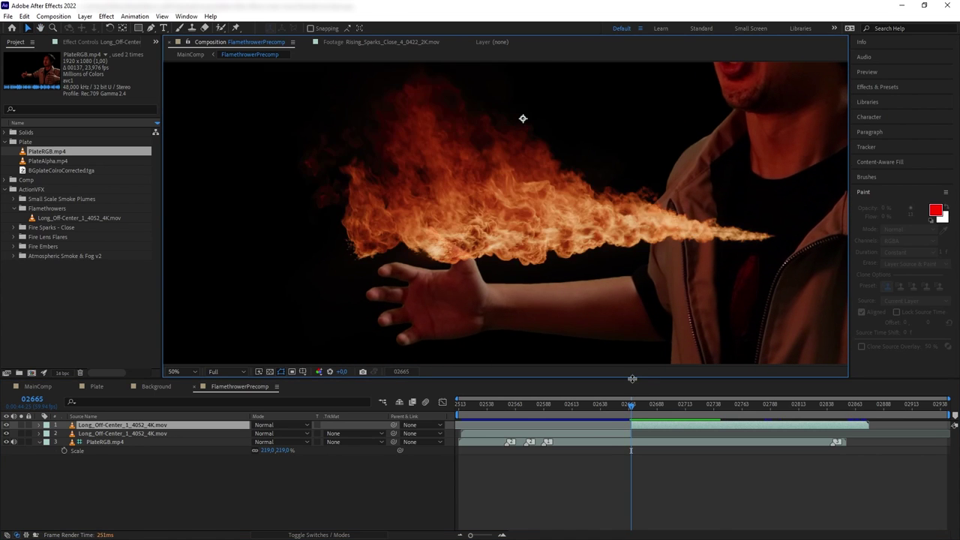
Overlap the two flamethrower layers by extending the lower layer's end to frame 2677 and the upper layer's start back to frame 2654.
{"action": "key", "text": "Page_Down"}
{"action": "scroll", "coordinate": [625, 466], "scroll_direction": "up", "scroll_amount": 2}
{"action": "left_click", "coordinate": [629, 435]}
{"action": "left_click_drag", "start_coordinate": [650, 434], "coordinate": [601, 425]}
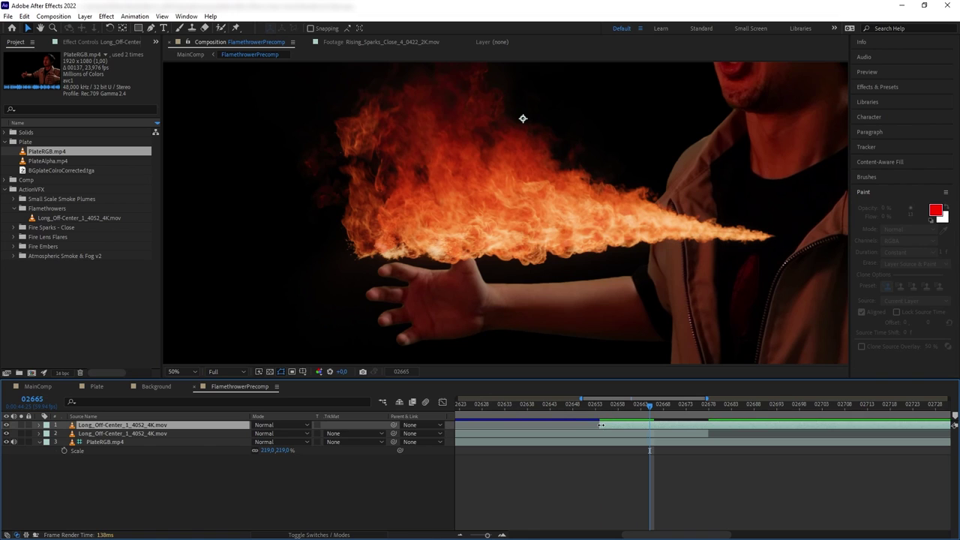
Reveal both flamethrower layers' opacity and keyframe the lower one from 100% at frame 2665 to 0% at frame 2677.
{"action": "left_click", "coordinate": [205, 434]}
{"action": "left_click", "coordinate": [203, 425], "text": "ctrl"}
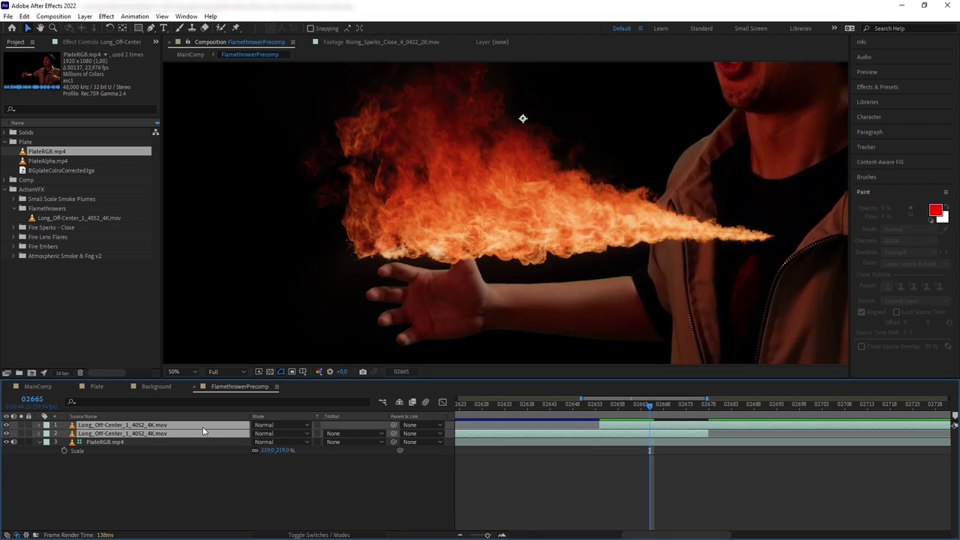
{"action": "key", "text": "t"}
{"action": "left_click", "coordinate": [109, 459]}
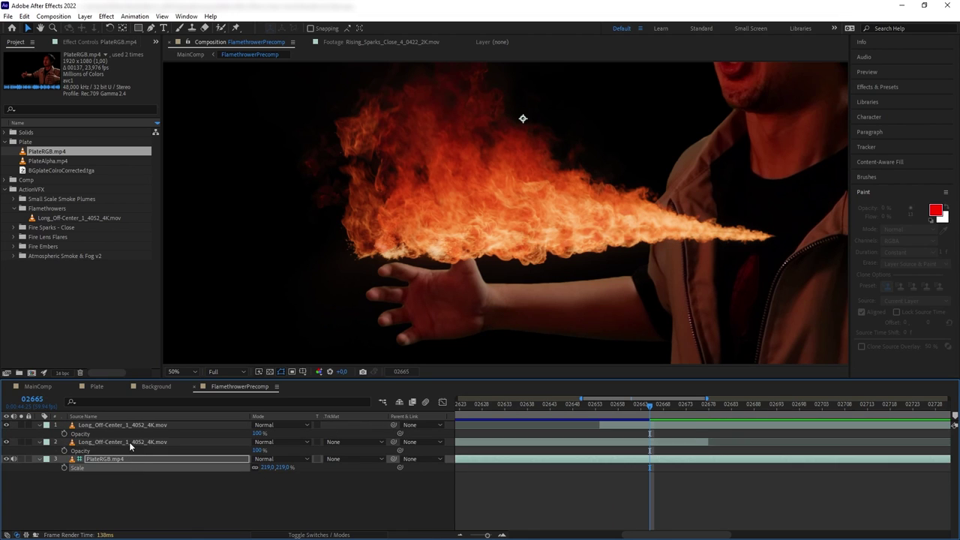
{"action": "left_click", "coordinate": [129, 442]}
{"action": "left_click", "coordinate": [64, 452]}
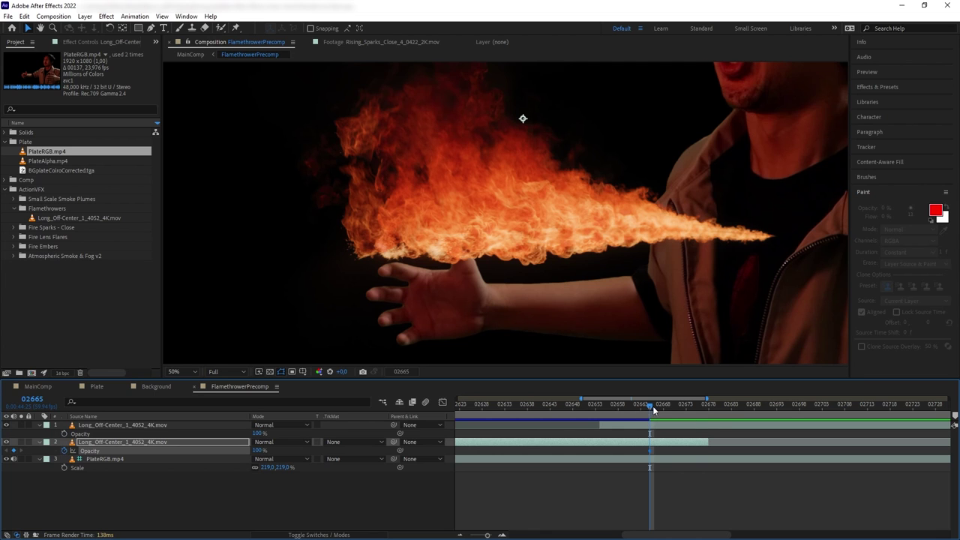
{"action": "left_click_drag", "start_coordinate": [653, 406], "coordinate": [703, 412]}
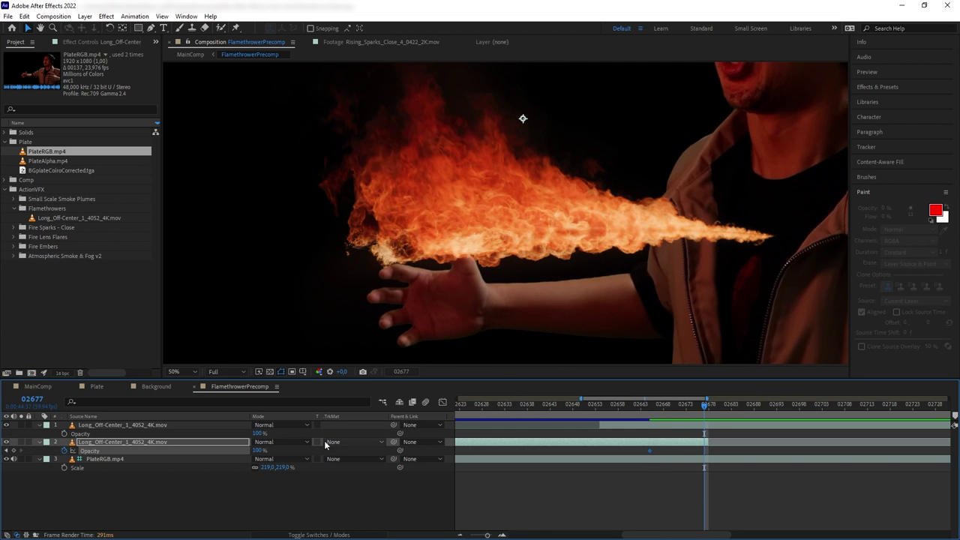
{"action": "left_click_drag", "start_coordinate": [245, 452], "coordinate": [156, 457]}
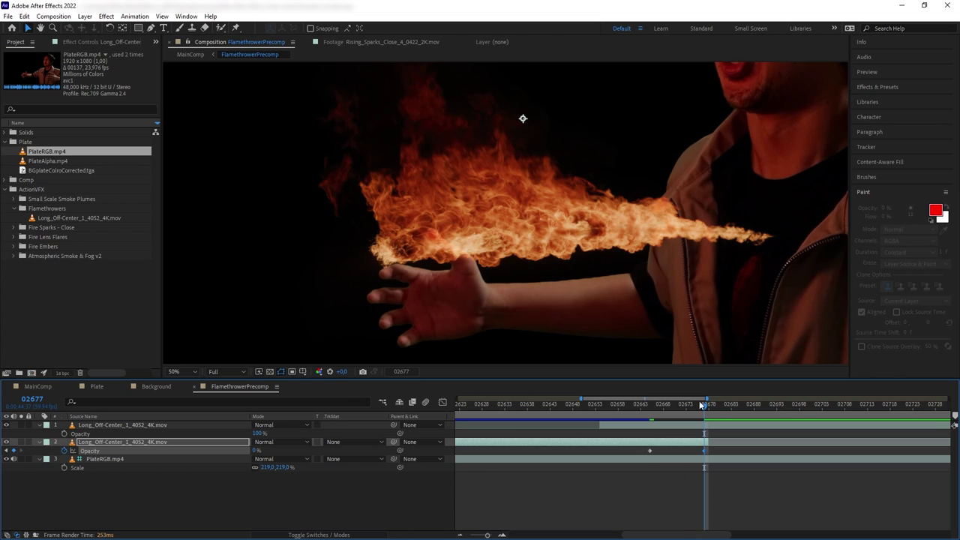
Keyframe the upper flamethrower layer's opacity from 0% at frame 2654 to 100% at frame 2665 and check the blend.
{"action": "left_click_drag", "start_coordinate": [702, 405], "coordinate": [649, 423]}
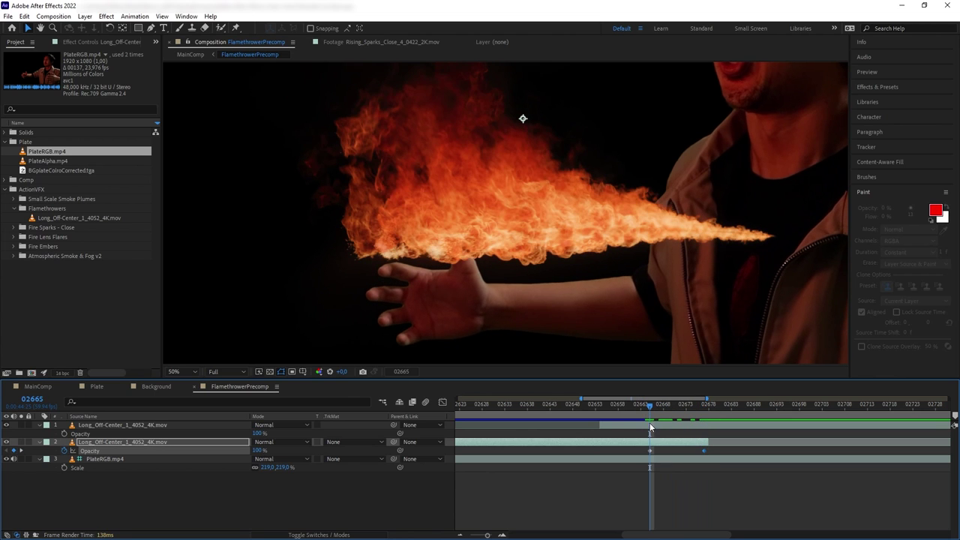
{"action": "left_click", "coordinate": [650, 424]}
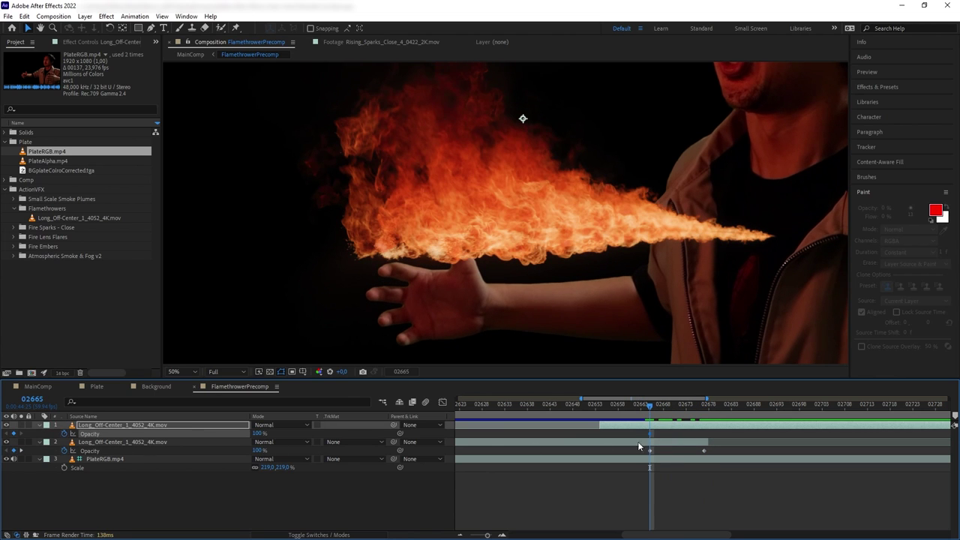
{"action": "left_click_drag", "start_coordinate": [642, 407], "coordinate": [603, 407]}
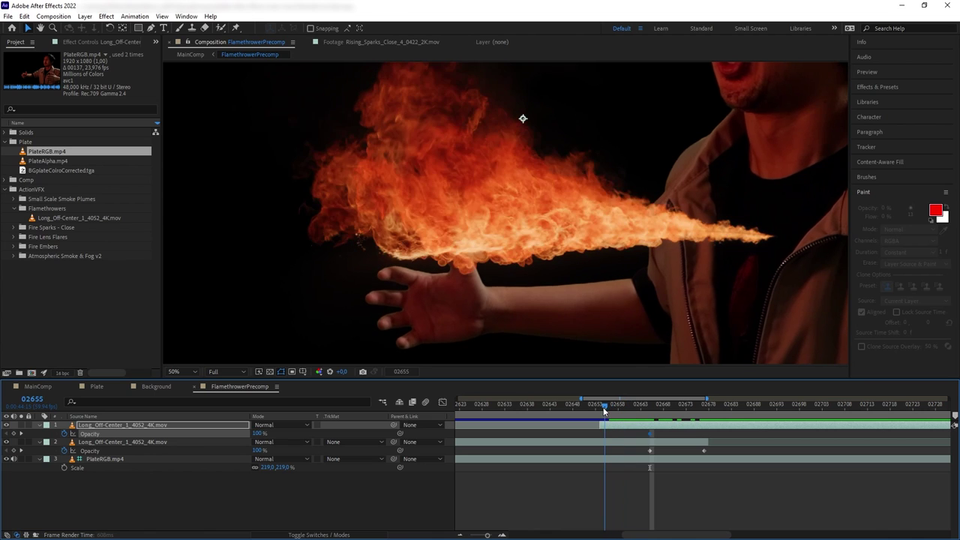
{"action": "left_click_drag", "start_coordinate": [208, 428], "coordinate": [138, 443]}
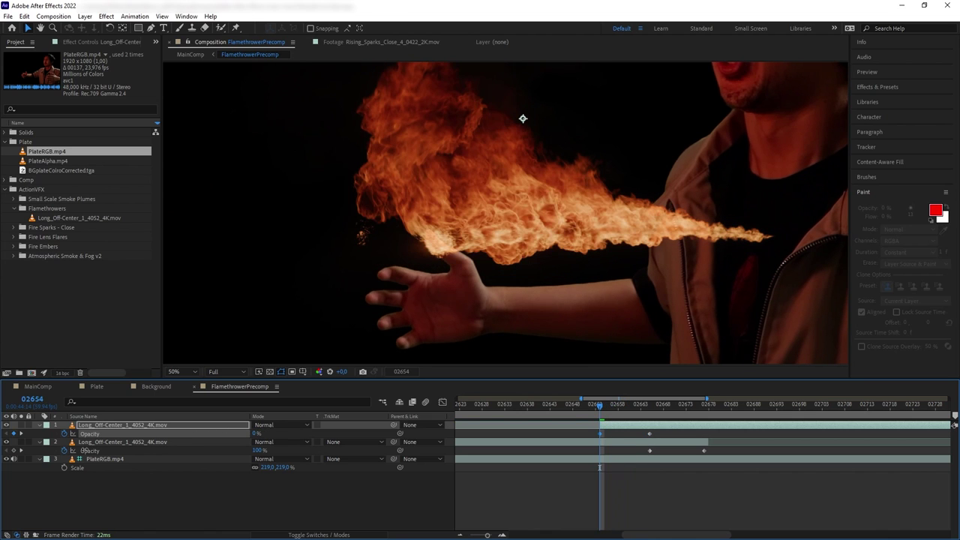
{"action": "left_click_drag", "start_coordinate": [602, 411], "coordinate": [627, 423]}
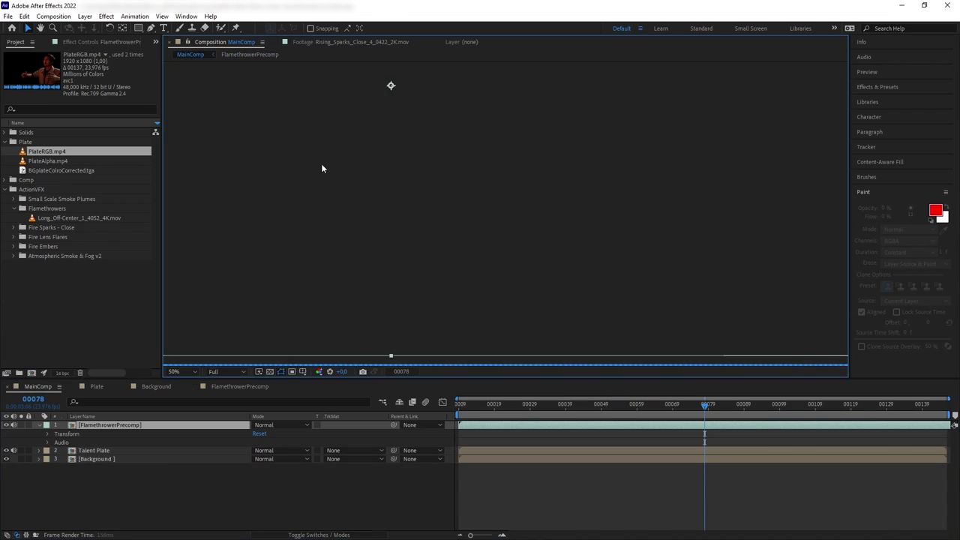
Preview MainComp and move the FlamethrowerPrecomp layer's anchor point onto the actor's mouth at frame 62.
{"action": "key", "text": "space"}
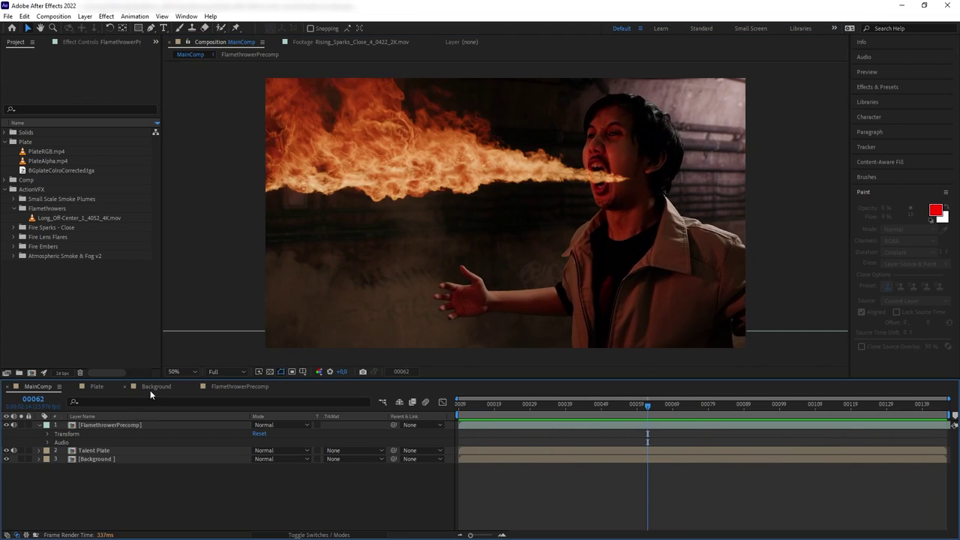
{"action": "left_click", "coordinate": [135, 423]}
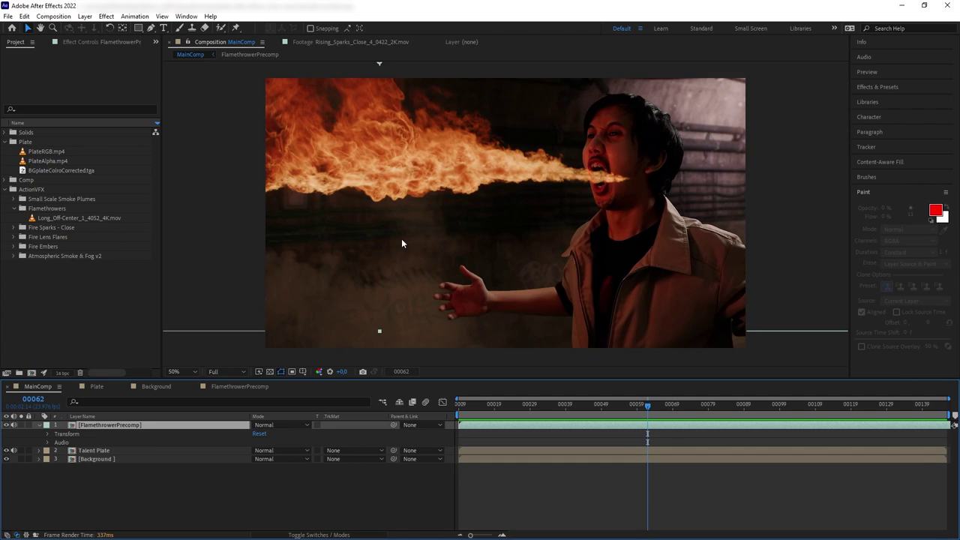
{"action": "left_click_drag", "start_coordinate": [402, 238], "coordinate": [414, 278]}
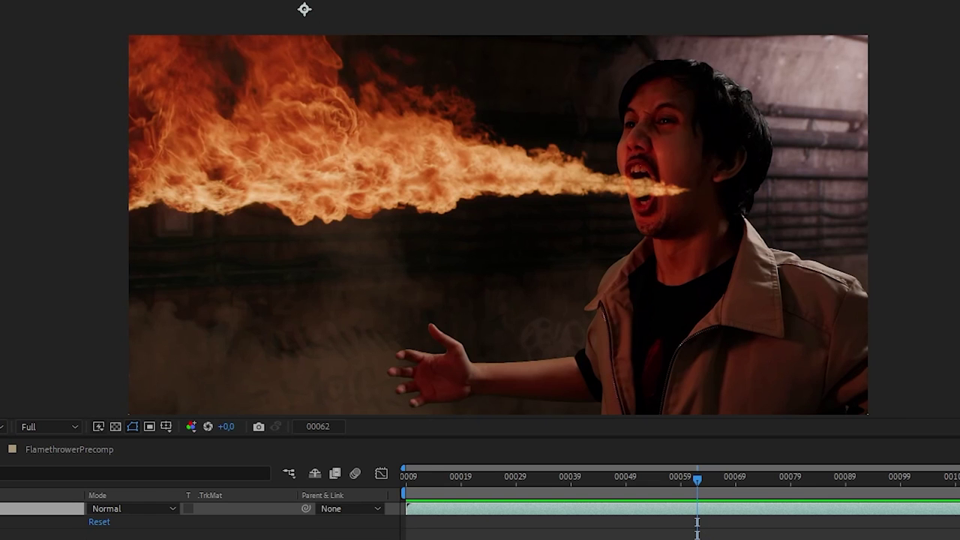
{"action": "left_click_drag", "start_coordinate": [304, 10], "coordinate": [647, 188]}
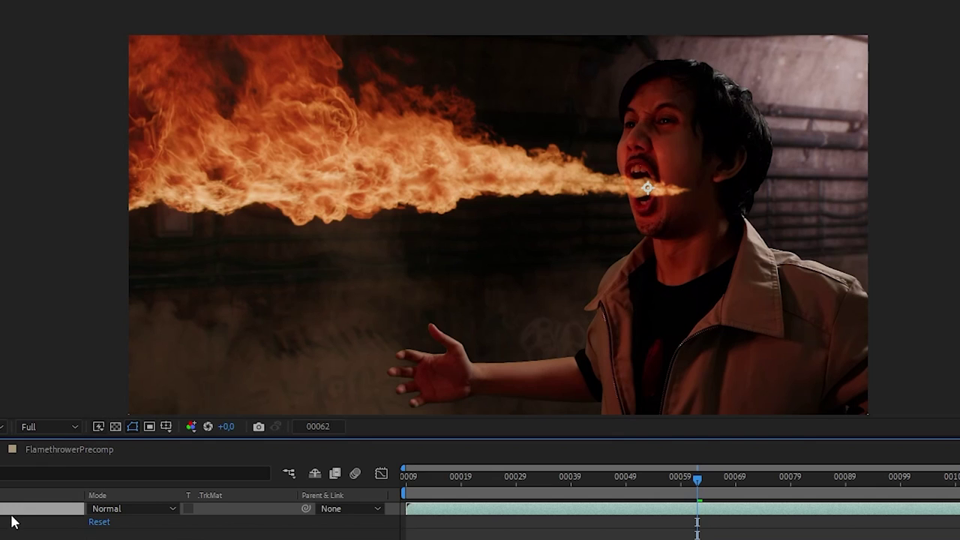
Rotate the FlamethrowerPrecomp layer slightly counter-clockwise so the flame aims lower, and scale the layer to 146%.
{"action": "key", "text": "r"}
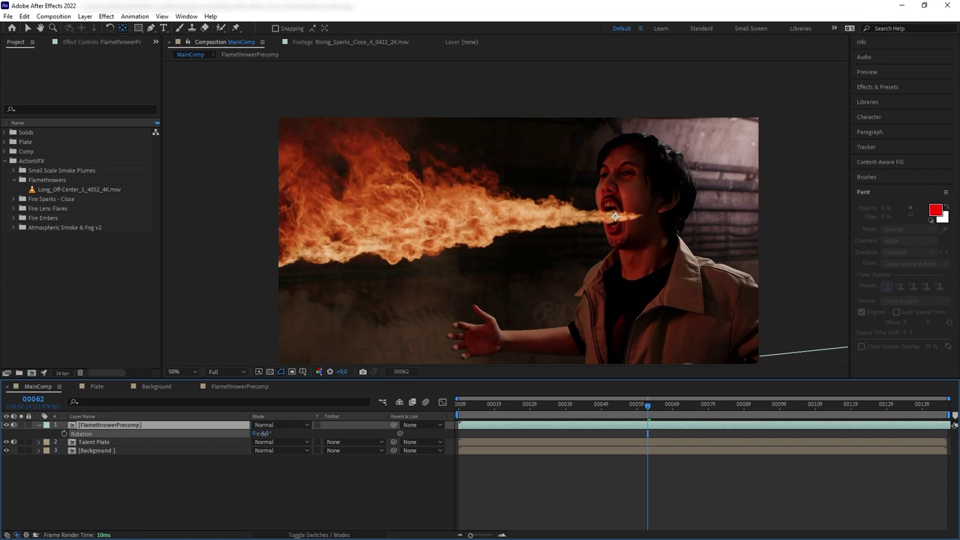
{"action": "key", "text": "s"}
{"action": "left_click_drag", "start_coordinate": [267, 433], "coordinate": [300, 433]}
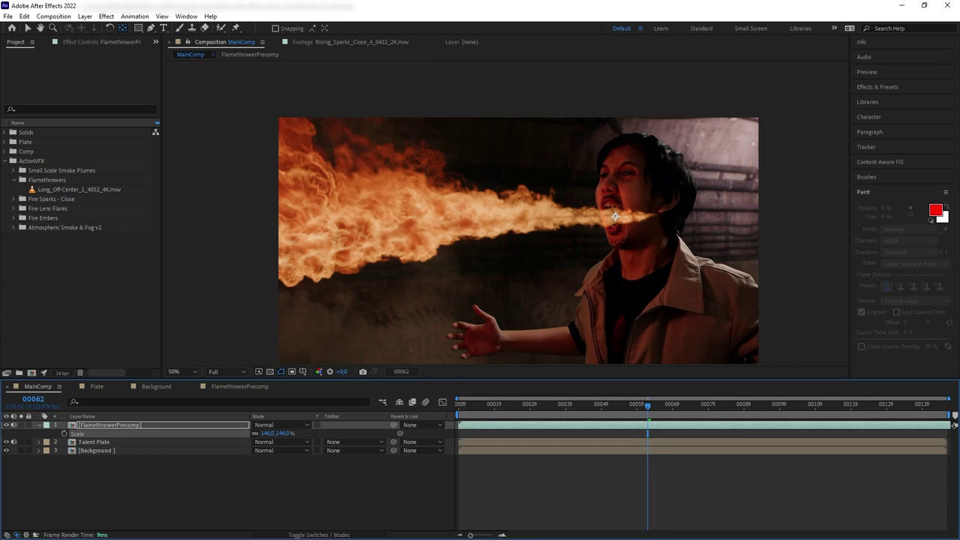
Apply the Mocha Pro effect to the Talent Plate layer and launch Mocha.
{"action": "scroll", "coordinate": [668, 255], "scroll_direction": "up", "scroll_amount": 2}
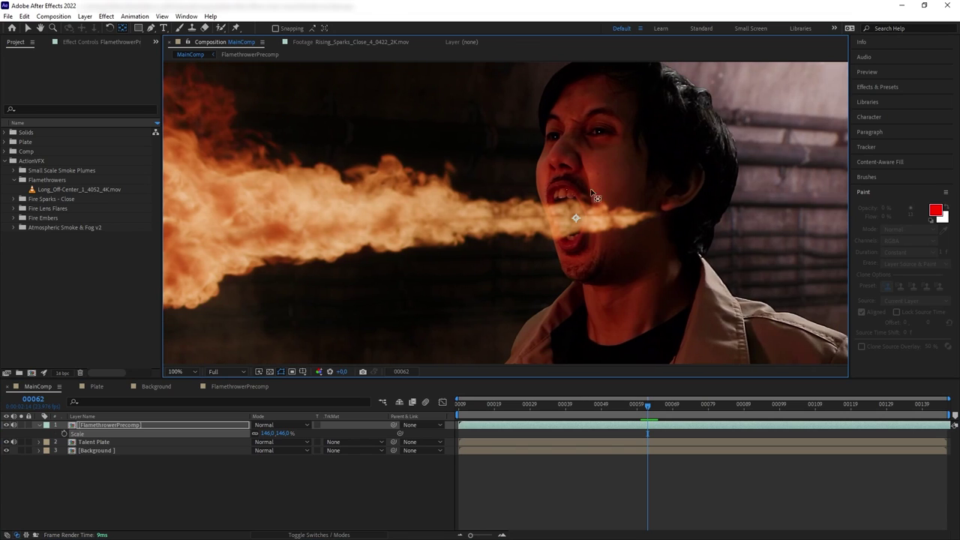
{"action": "left_click", "coordinate": [28, 28]}
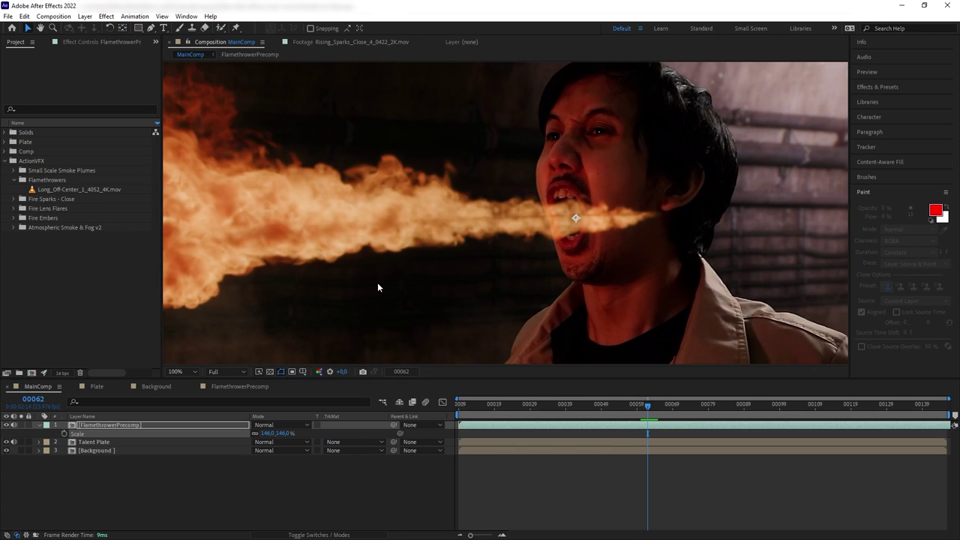
{"action": "left_click", "coordinate": [132, 441]}
{"action": "left_click", "coordinate": [70, 40]}
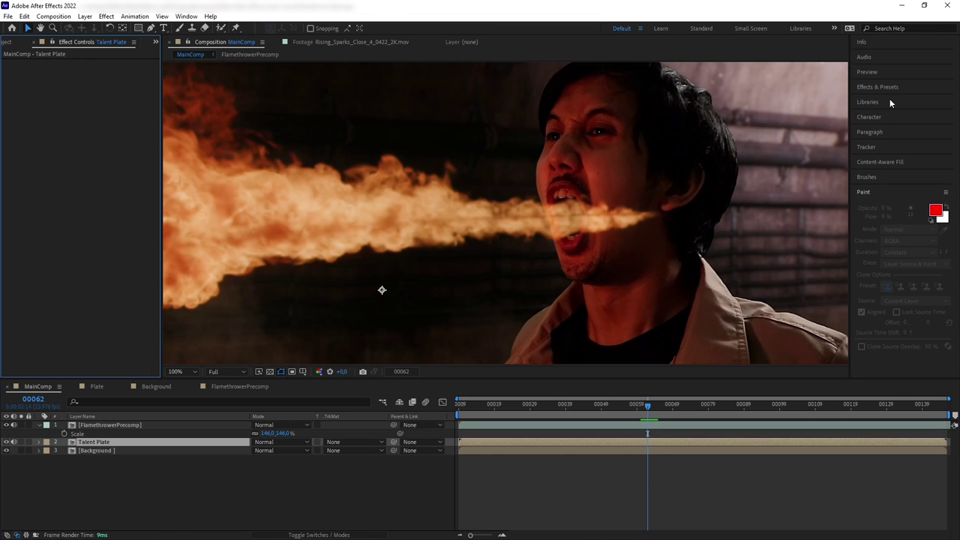
{"action": "left_click_drag", "start_coordinate": [891, 128], "coordinate": [126, 444]}
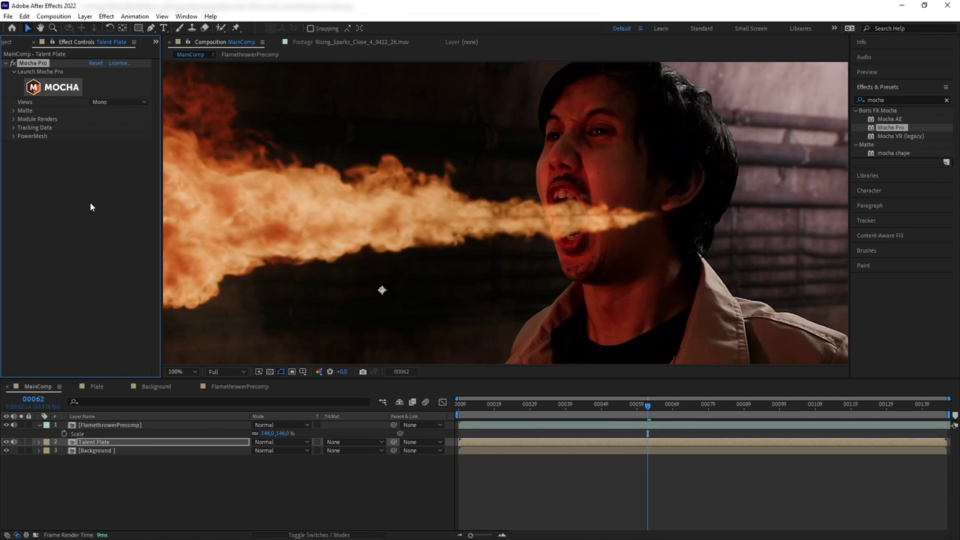
{"action": "key", "text": "z"}
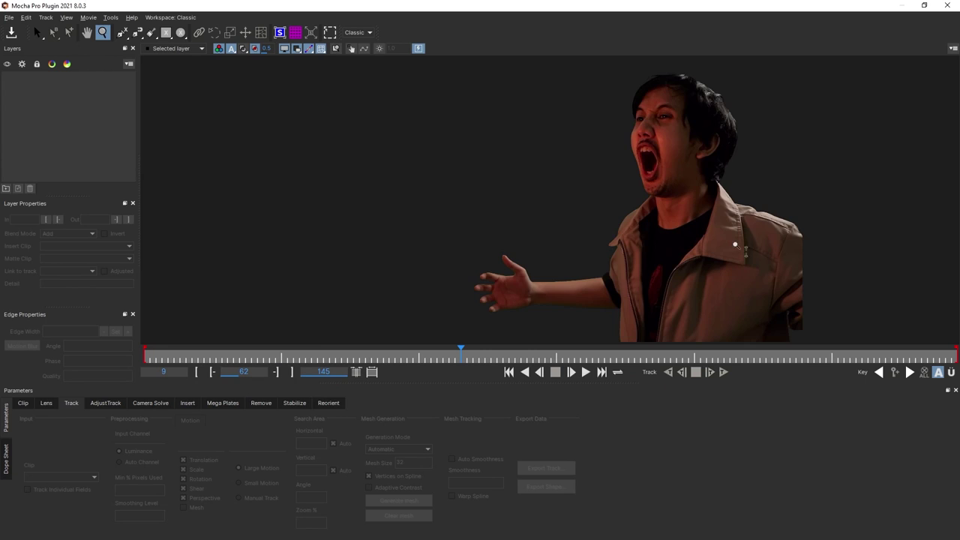
Draw an X-spline at frame 62 that follows the inner edge of the actor's open mouth and closes over the adjoining cheek.
{"action": "left_click_drag", "start_coordinate": [738, 247], "coordinate": [785, 66]}
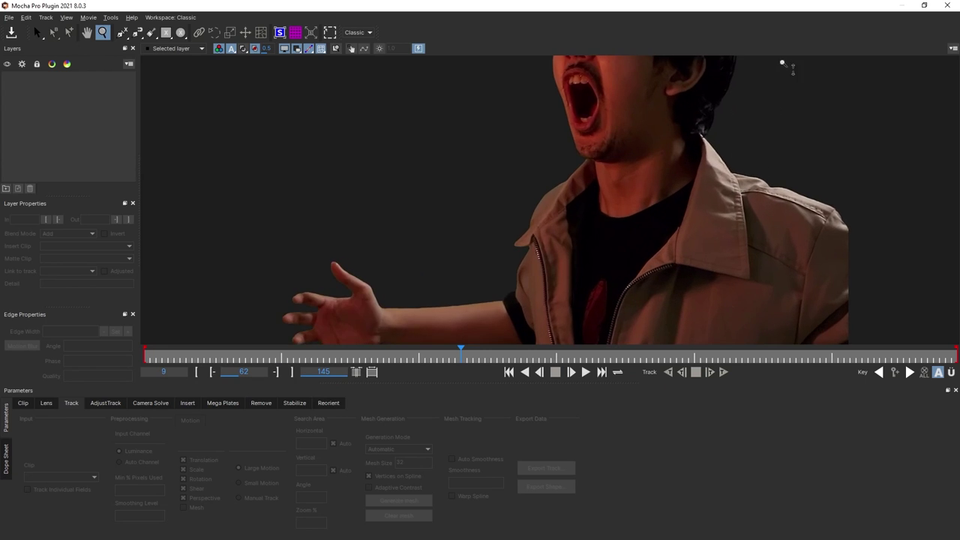
{"action": "key", "text": "x"}
{"action": "left_click_drag", "start_coordinate": [701, 147], "coordinate": [695, 270]}
{"action": "key", "text": "x"}
{"action": "left_click", "coordinate": [122, 33]}
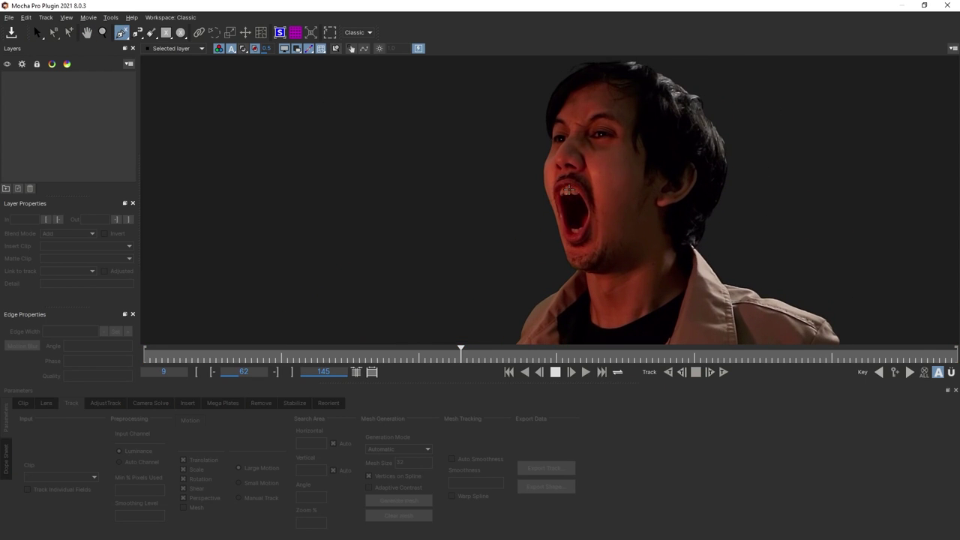
{"action": "left_click", "coordinate": [569, 184]}
{"action": "left_click", "coordinate": [582, 197]}
{"action": "left_click", "coordinate": [590, 213]}
{"action": "left_click", "coordinate": [583, 229]}
{"action": "left_click", "coordinate": [576, 237]}
{"action": "left_click", "coordinate": [569, 240]}
{"action": "left_click", "coordinate": [571, 246]}
{"action": "left_click", "coordinate": [583, 244]}
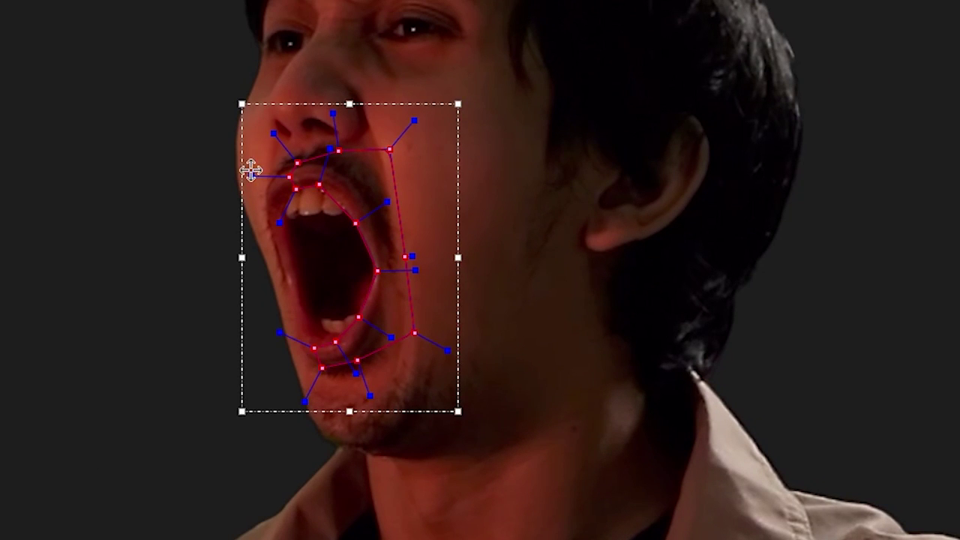
Refine the mouth spline's control points beside the upper and lower lips to fit the mouth's outline.
{"action": "left_click_drag", "start_coordinate": [251, 171], "coordinate": [259, 176]}
{"action": "left_click_drag", "start_coordinate": [322, 368], "coordinate": [325, 366]}
{"action": "left_click", "coordinate": [588, 458]}
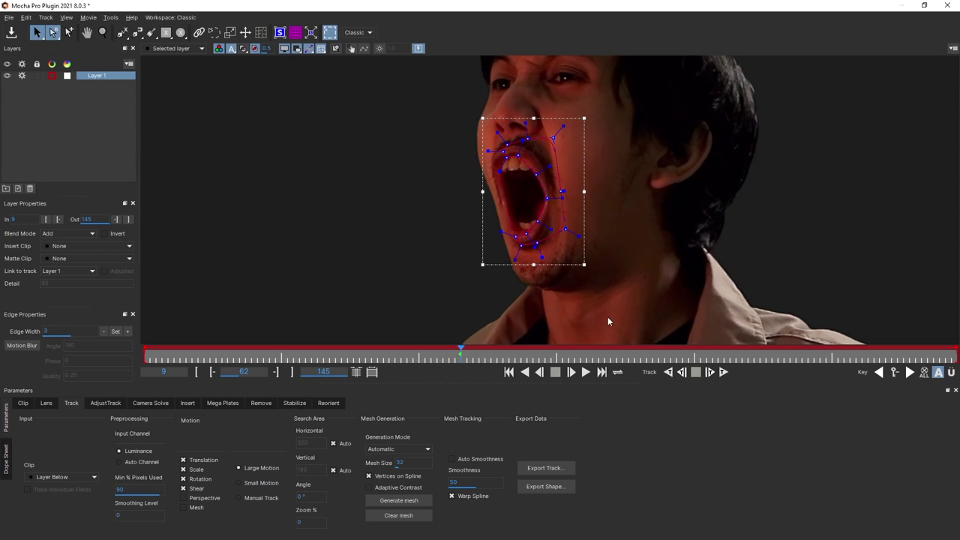
Track the mouth layer forwards and backwards through the whole clip, then return to frame 62.
{"action": "left_click", "coordinate": [724, 372]}
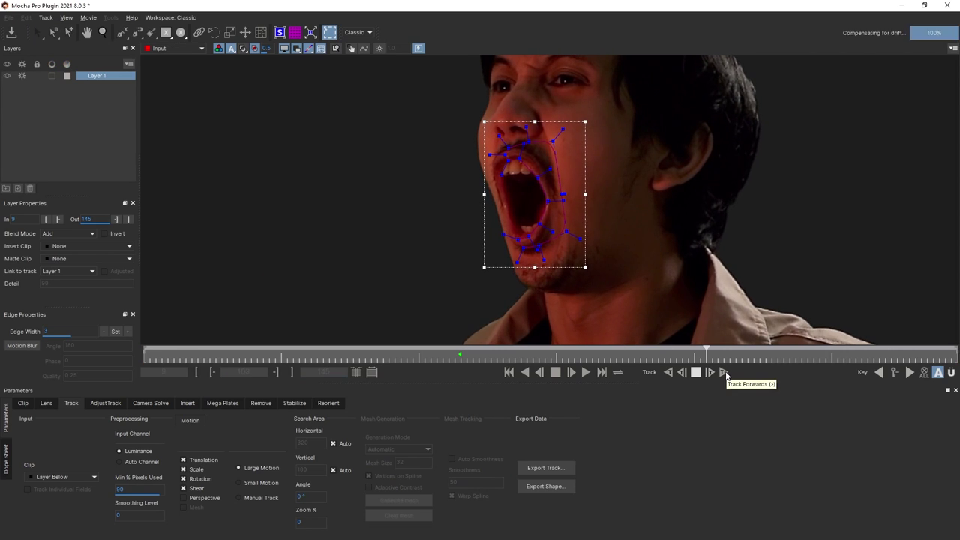
{"action": "left_click", "coordinate": [669, 372]}
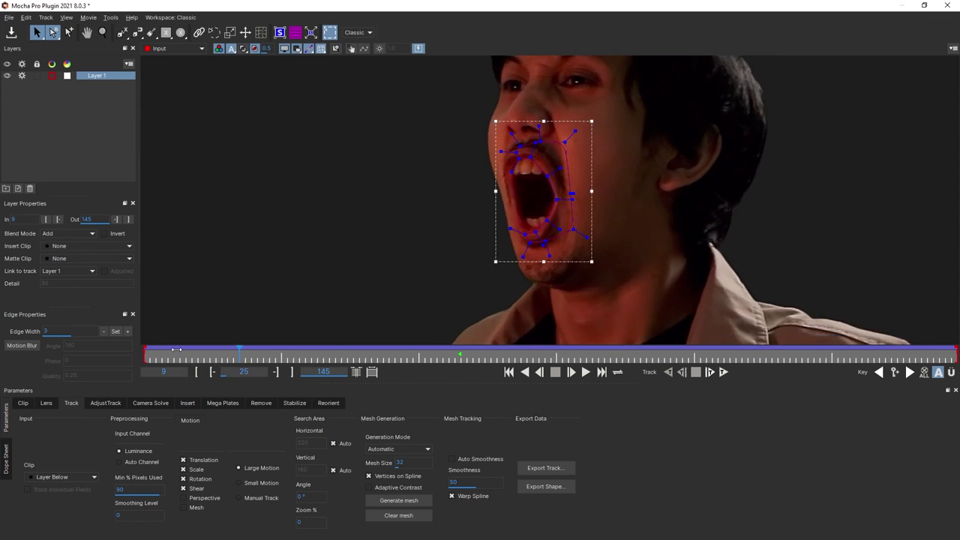
{"action": "left_click_drag", "start_coordinate": [800, 369], "coordinate": [461, 372]}
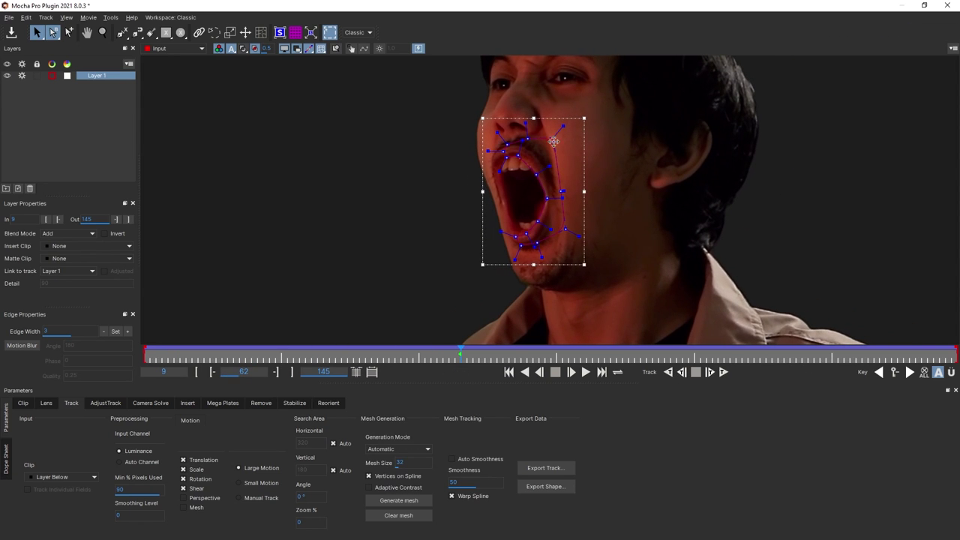
Expand the mouth mask's outer points across the cheek to the ear, hair and jawline, keeping the inner edge around the mouth.
{"action": "left_click_drag", "start_coordinate": [554, 141], "coordinate": [641, 124]}
{"action": "left_click_drag", "start_coordinate": [561, 192], "coordinate": [674, 196]}
{"action": "left_click_drag", "start_coordinate": [567, 231], "coordinate": [668, 257]}
{"action": "left_click_drag", "start_coordinate": [538, 244], "coordinate": [554, 274]}
{"action": "left_click_drag", "start_coordinate": [641, 121], "coordinate": [652, 93]}
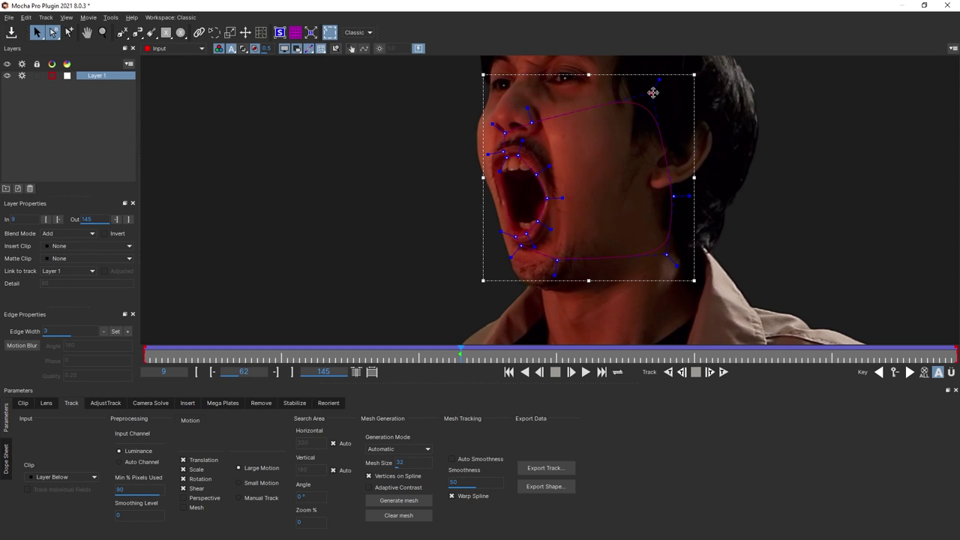
{"action": "left_click_drag", "start_coordinate": [674, 197], "coordinate": [694, 195]}
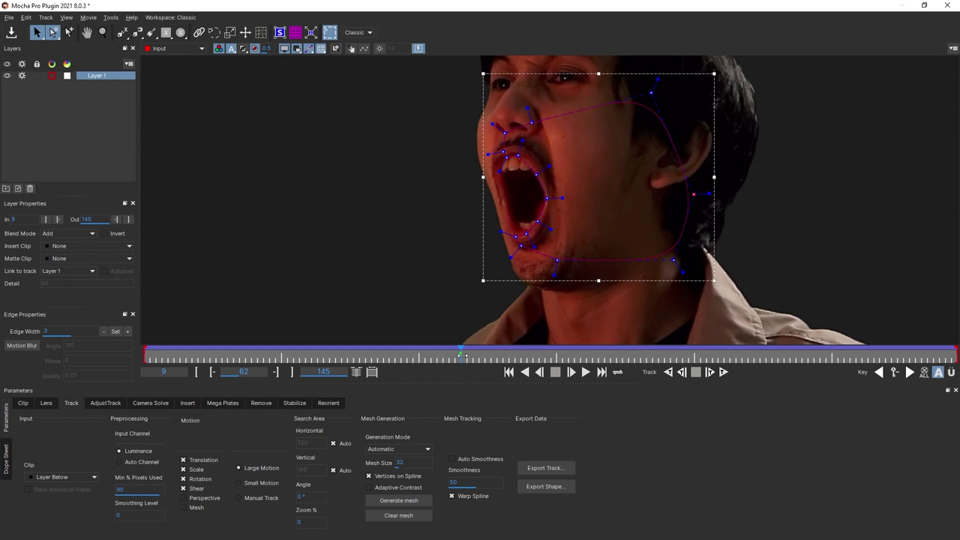
Correct the mask shape on several frames, including frame 123, to follow the mouth, and rename the layer MouthMask.
{"action": "left_click_drag", "start_coordinate": [463, 355], "coordinate": [824, 315]}
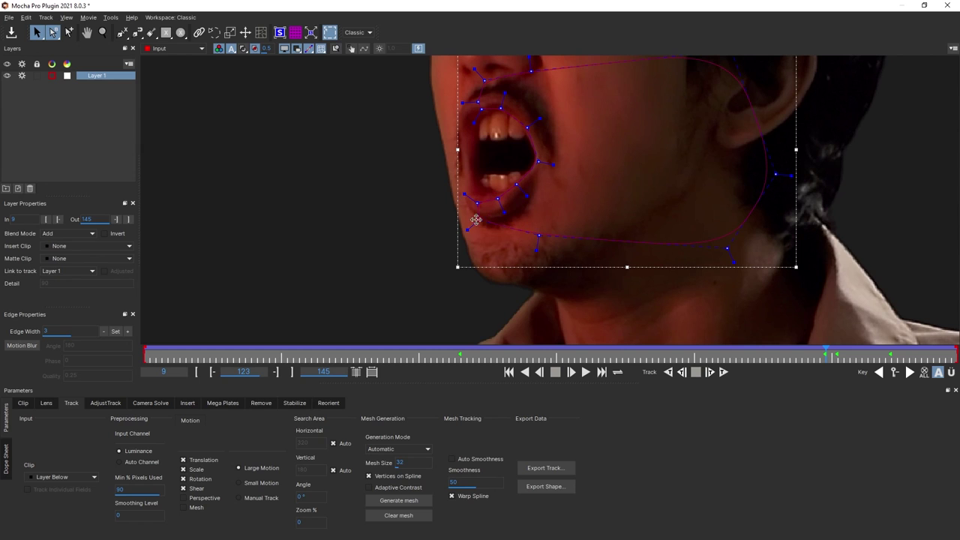
{"action": "left_click_drag", "start_coordinate": [827, 359], "coordinate": [842, 361]}
{"action": "double_click", "coordinate": [96, 76]}
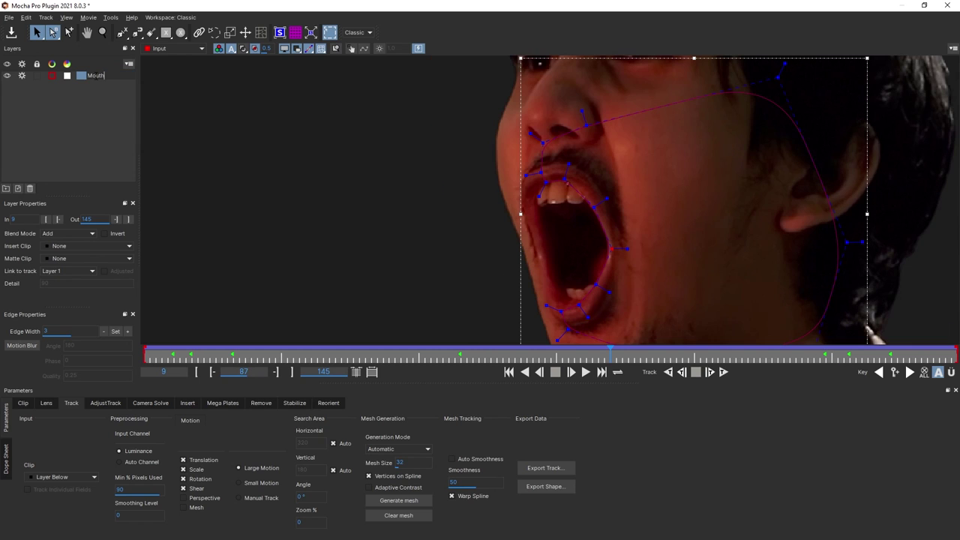
{"action": "key", "text": "Return"}
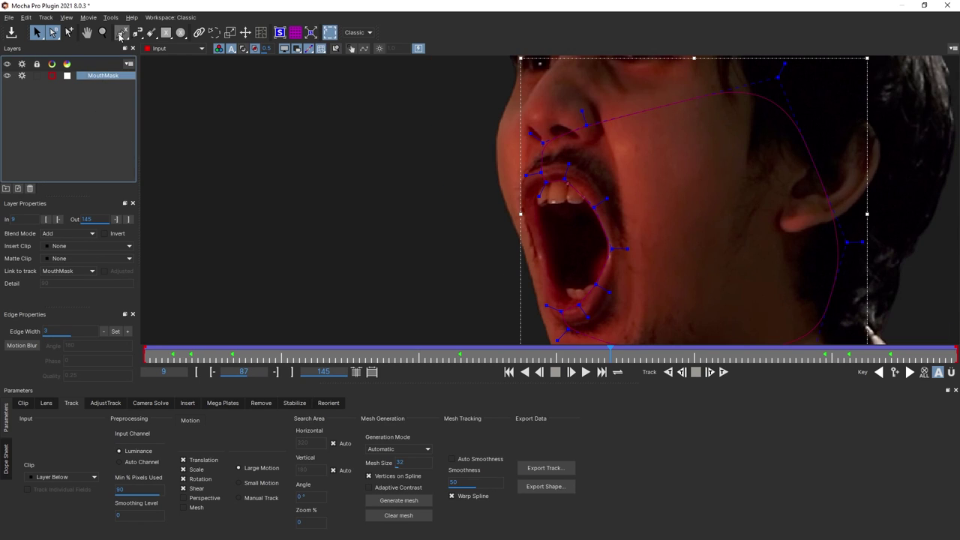
Outline the upper teeth with a new spline at frame 87 and track it forwards using Translation motion only.
{"action": "left_click", "coordinate": [121, 34]}
{"action": "left_click", "coordinate": [552, 185]}
{"action": "left_click", "coordinate": [548, 202]}
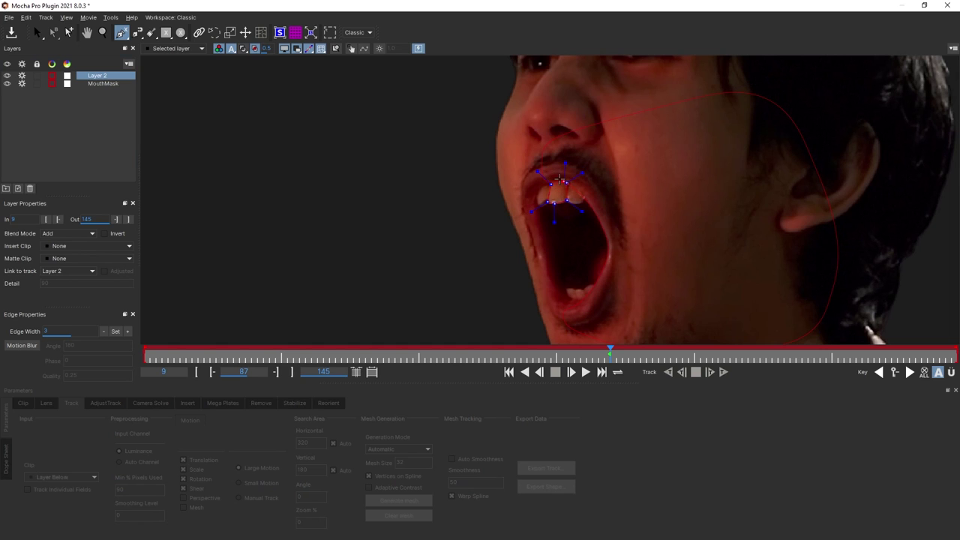
{"action": "right_click", "coordinate": [555, 204]}
{"action": "left_click", "coordinate": [542, 217]}
{"action": "left_click", "coordinate": [183, 489]}
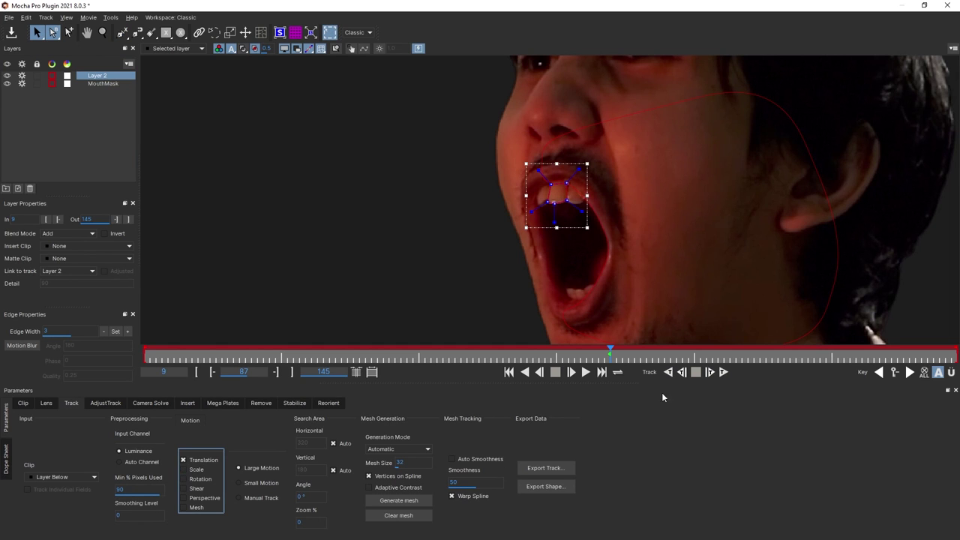
{"action": "left_click", "coordinate": [722, 371]}
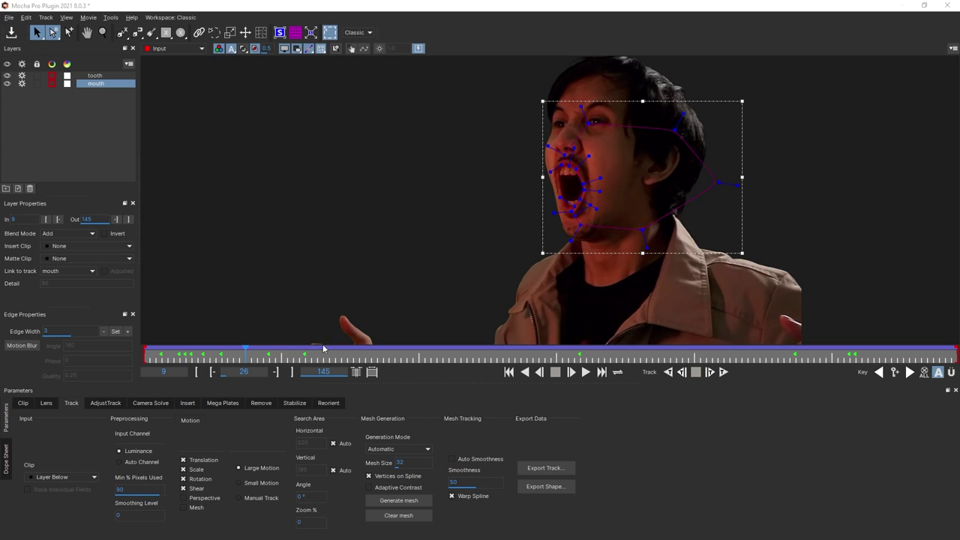
Review the mouth mask across the clip, save the Mocha project and return to After Effects.
{"action": "left_click_drag", "start_coordinate": [232, 357], "coordinate": [882, 329]}
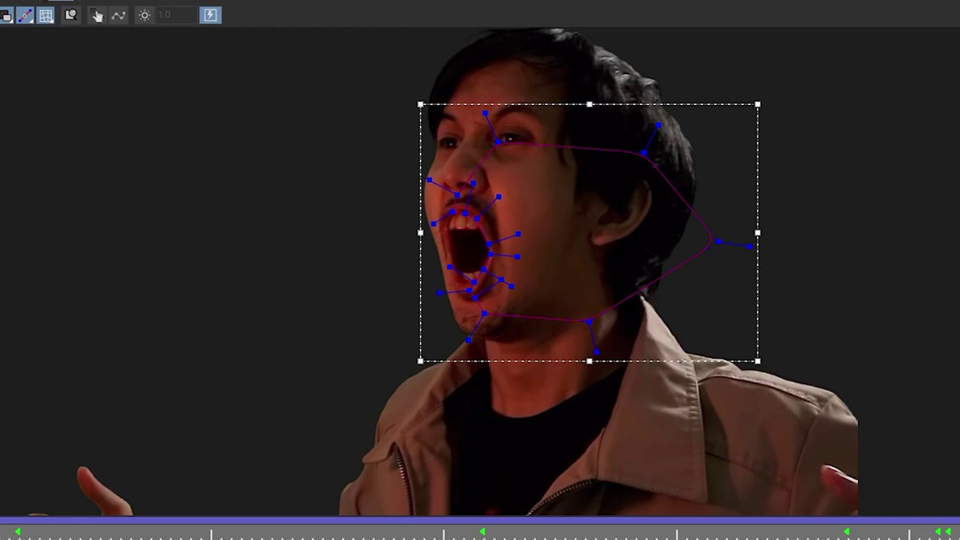
{"action": "left_click_drag", "start_coordinate": [0, 537], "coordinate": [2, 537]}
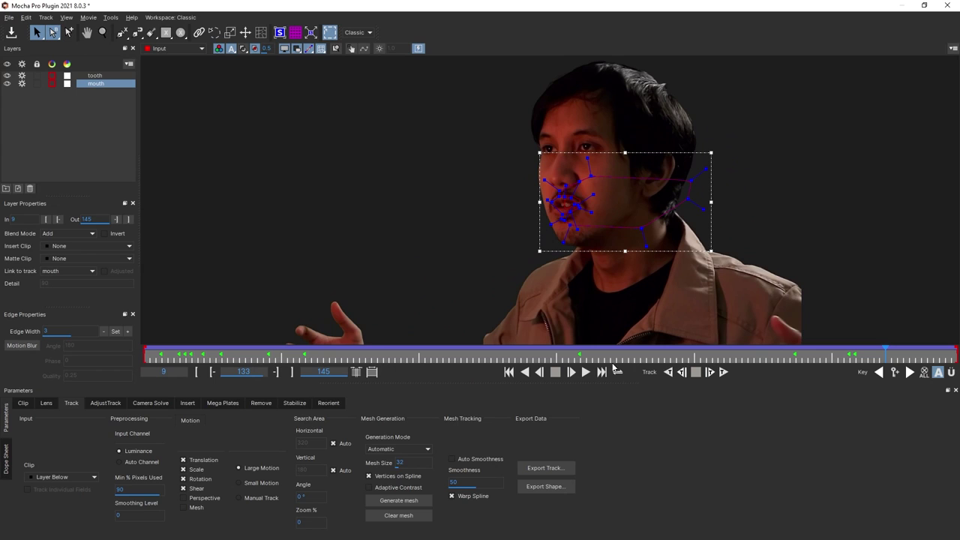
{"action": "left_click", "coordinate": [593, 364]}
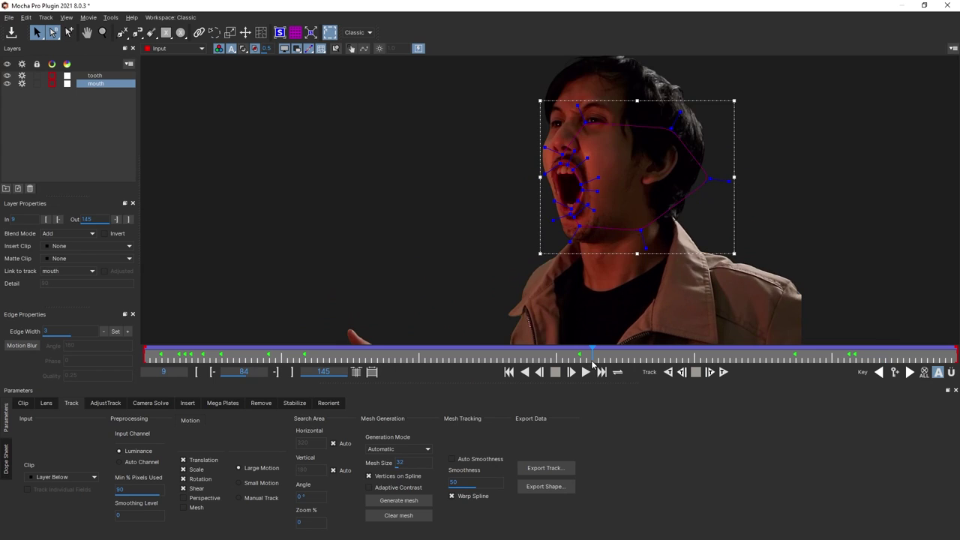
{"action": "left_click", "coordinate": [948, 5]}
{"action": "left_click", "coordinate": [627, 296]}
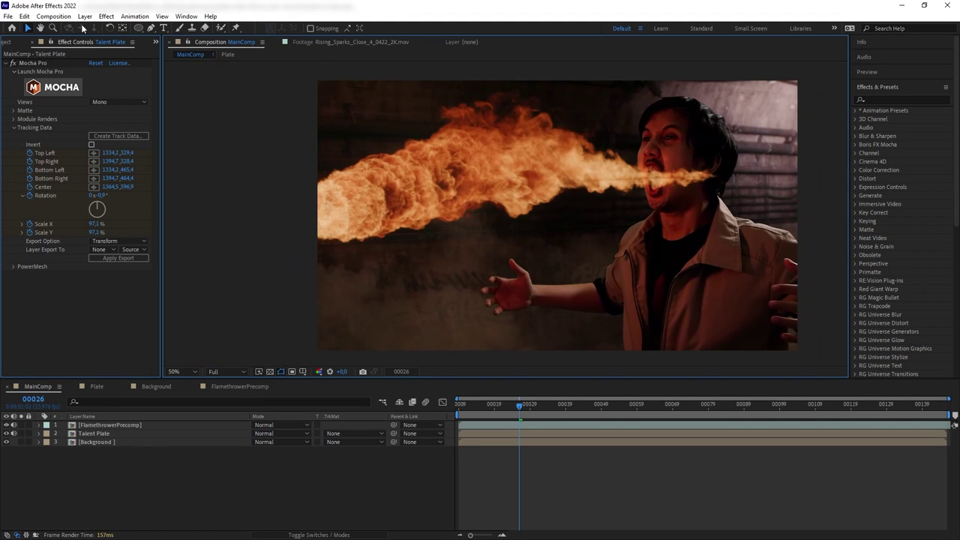
Create a white solid layer named Mouth Matte in MainComp.
{"action": "left_click", "coordinate": [85, 16]}
{"action": "mouse_move", "coordinate": [150, 28]}
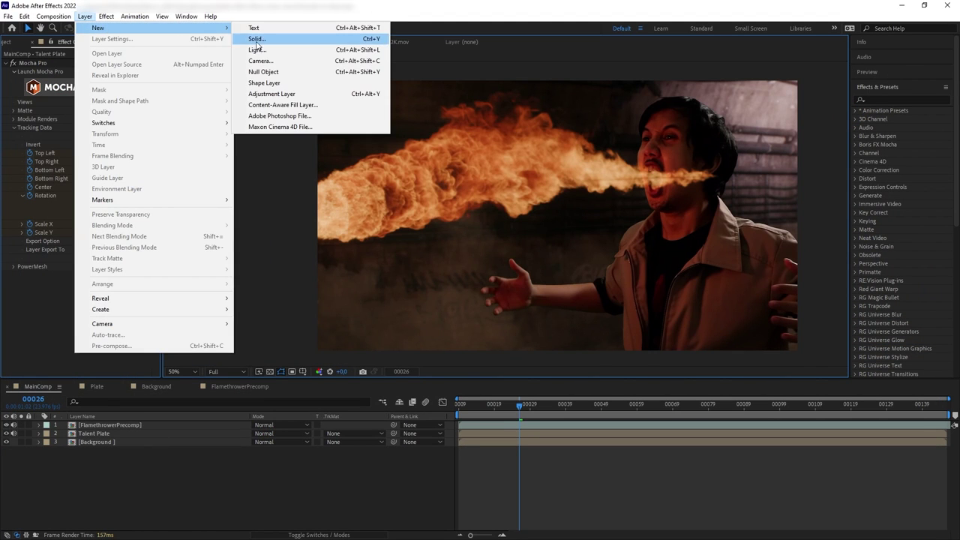
{"action": "left_click", "coordinate": [256, 39]}
{"action": "type", "text": "Mouth Matte"}
{"action": "key", "text": "Return"}
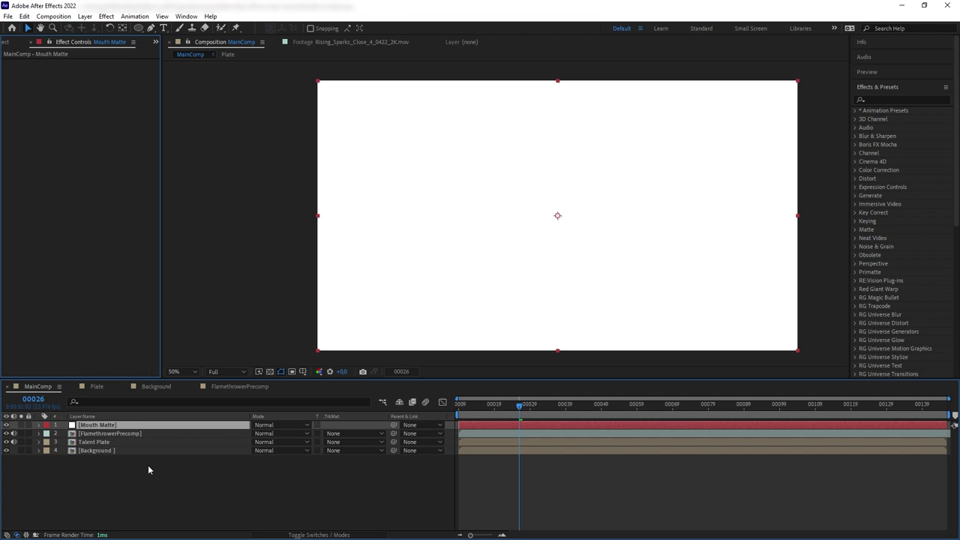
Copy the Mocha Pro effect from Talent Plate to Mouth Matte and create After Effects masks from its shapes.
{"action": "left_click", "coordinate": [109, 443]}
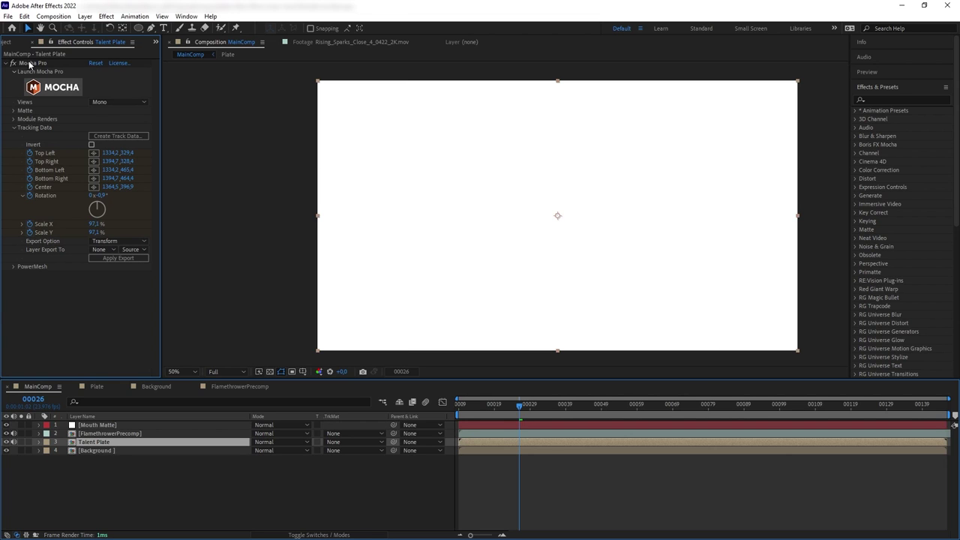
{"action": "left_click", "coordinate": [30, 63]}
{"action": "left_click", "coordinate": [98, 426]}
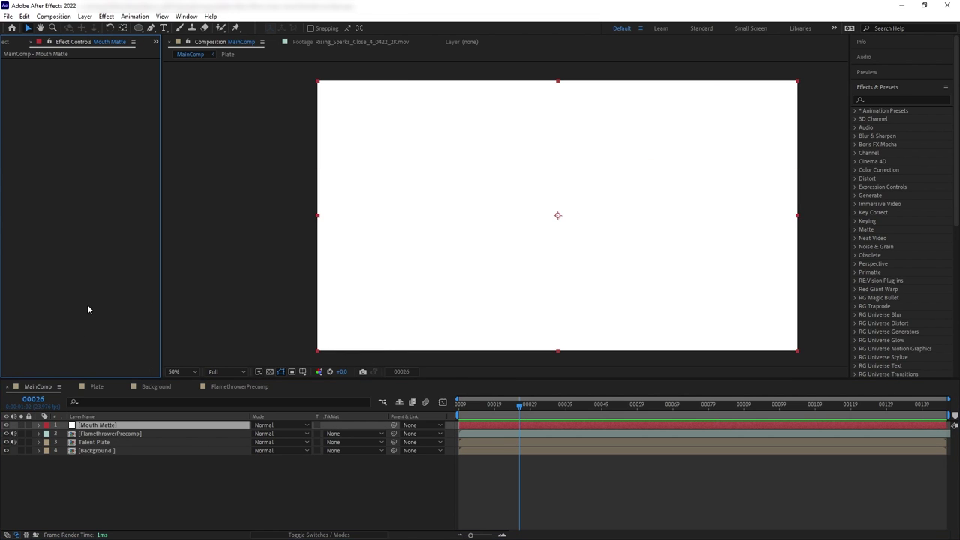
{"action": "key", "text": "ctrl+v"}
{"action": "left_click", "coordinate": [13, 111]}
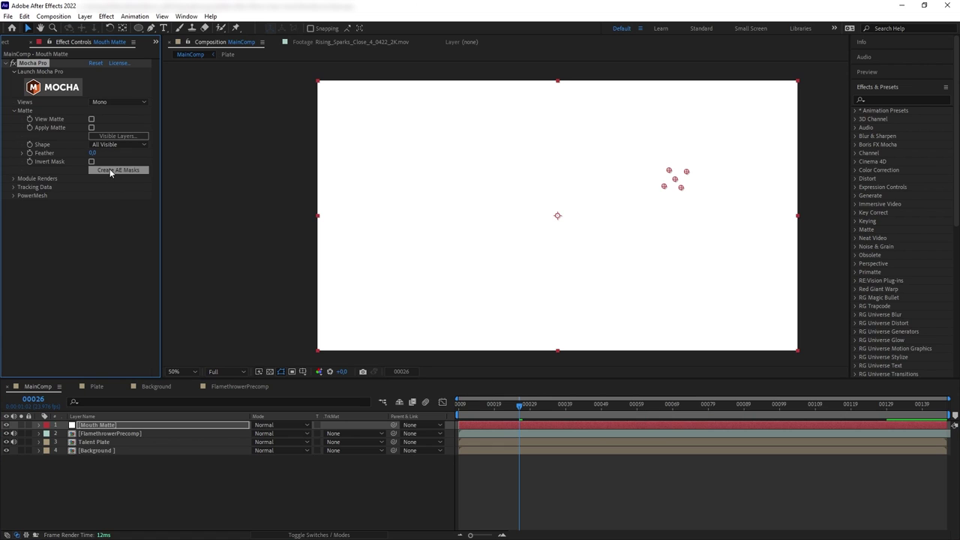
{"action": "left_click", "coordinate": [110, 168]}
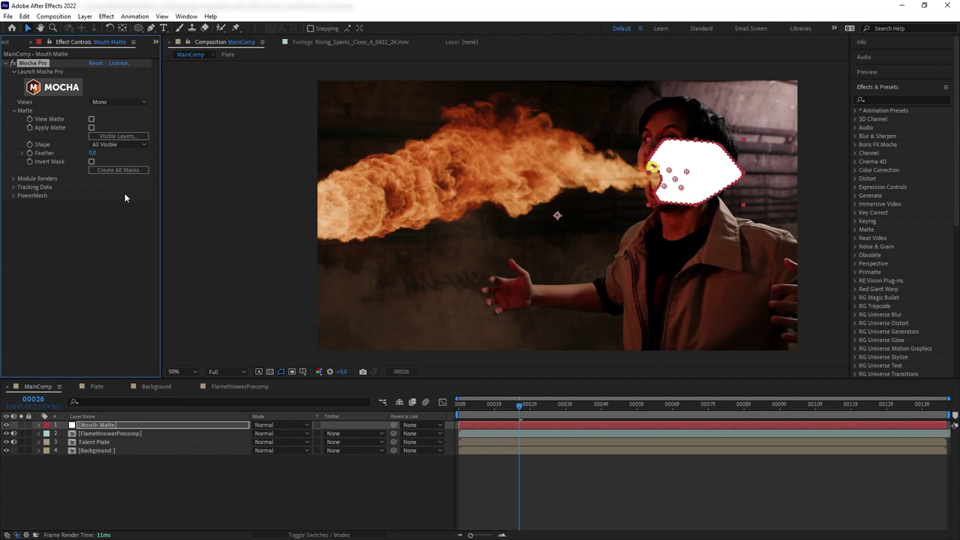
Set the FlamethrowerPrecomp layer's track matte to Alpha Inverted Matte using Mouth Matte.
{"action": "scroll", "coordinate": [571, 228], "scroll_direction": "up", "scroll_amount": 2}
{"action": "left_click_drag", "start_coordinate": [691, 224], "coordinate": [178, 362]}
{"action": "left_click", "coordinate": [131, 433]}
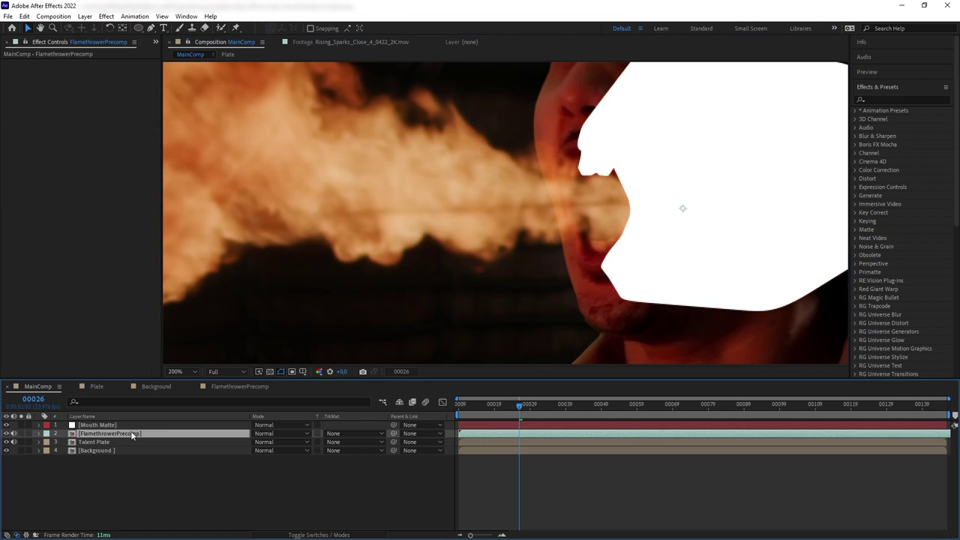
{"action": "left_click", "coordinate": [351, 433]}
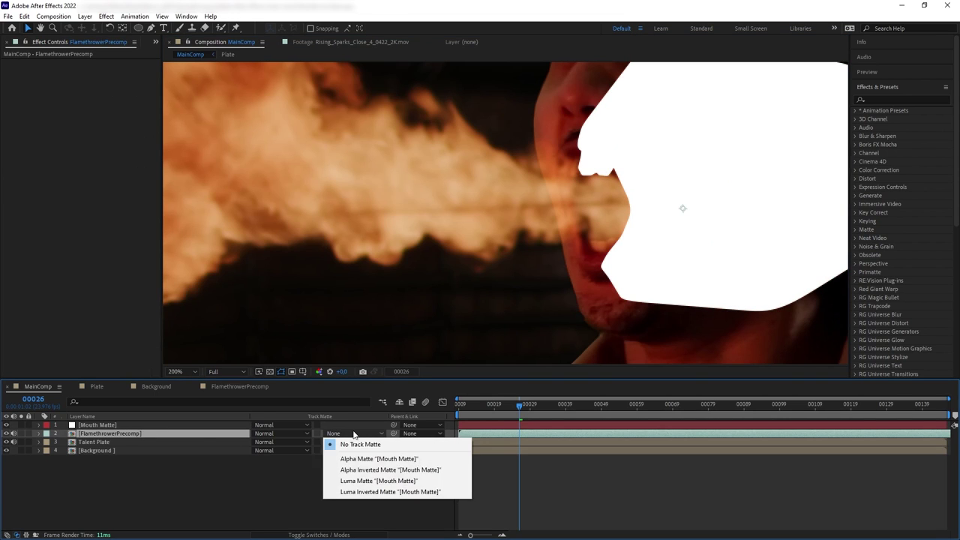
{"action": "left_click", "coordinate": [356, 472]}
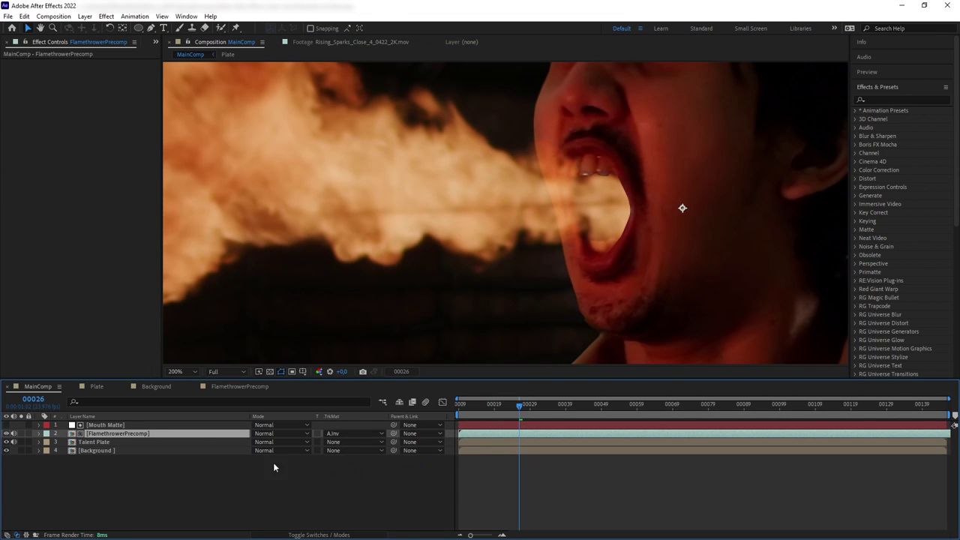
Feather the Mouth Matte masks by 2 pixels for mouth and 5 pixels for tooth, and check the blend at frame 29.
{"action": "left_click", "coordinate": [182, 424]}
{"action": "key", "text": "f"}
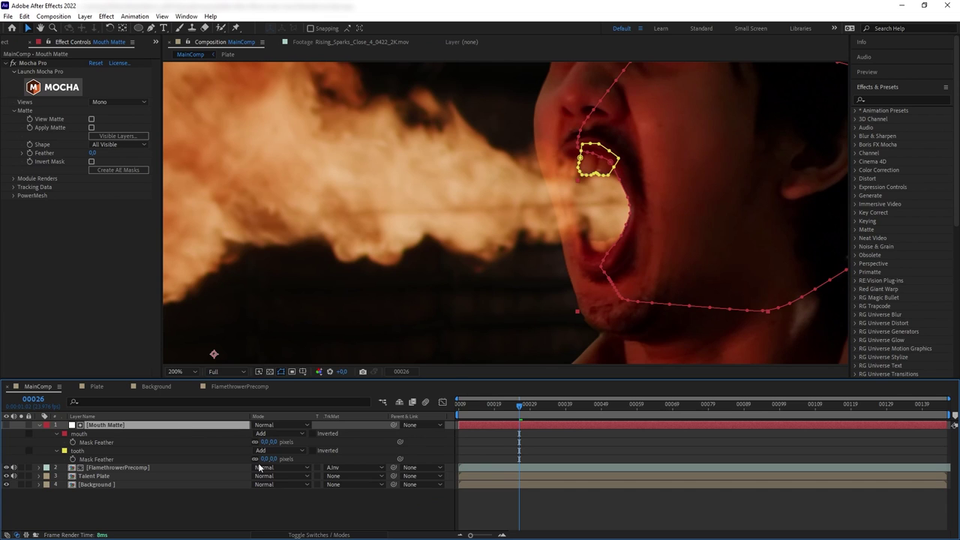
{"action": "left_click", "coordinate": [360, 452]}
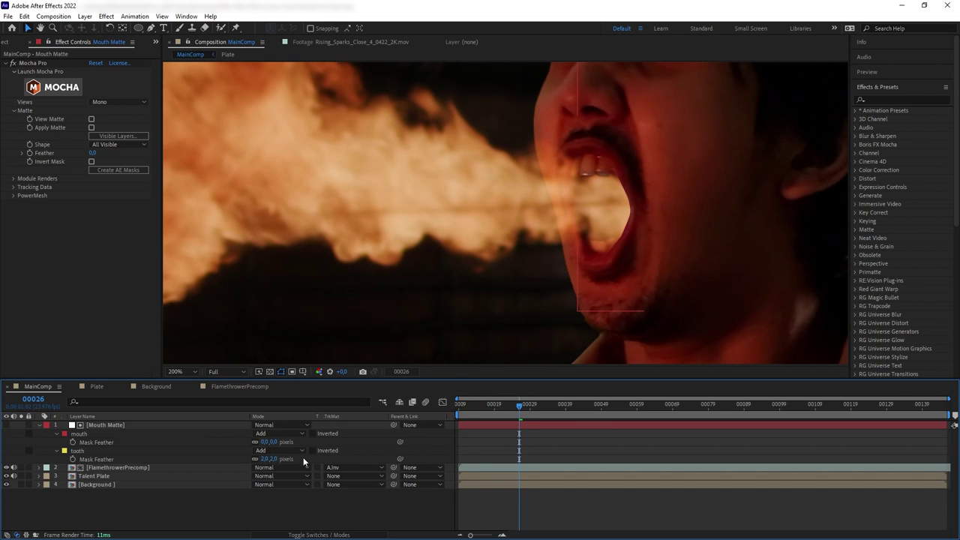
{"action": "left_click_drag", "start_coordinate": [494, 411], "coordinate": [529, 415]}
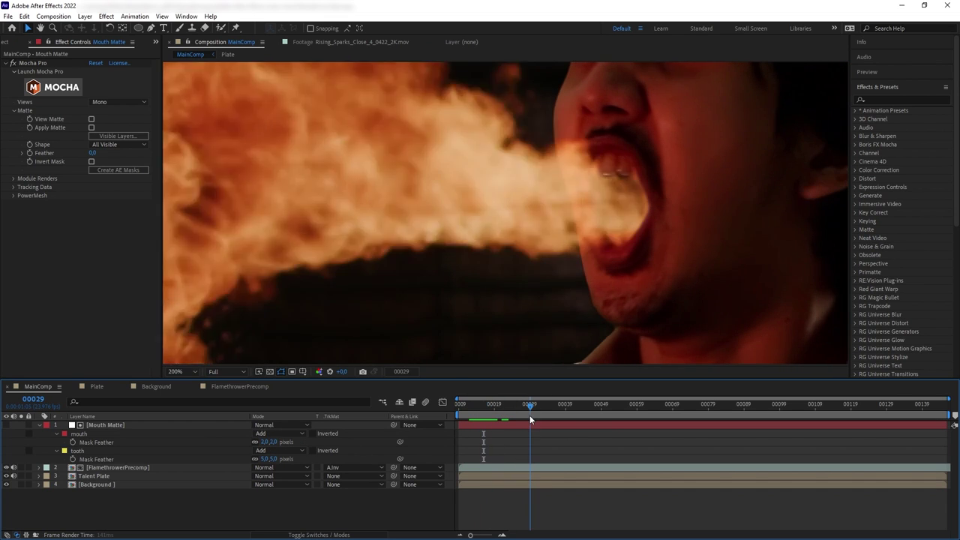
{"action": "scroll", "coordinate": [508, 338], "scroll_direction": "down", "scroll_amount": 4}
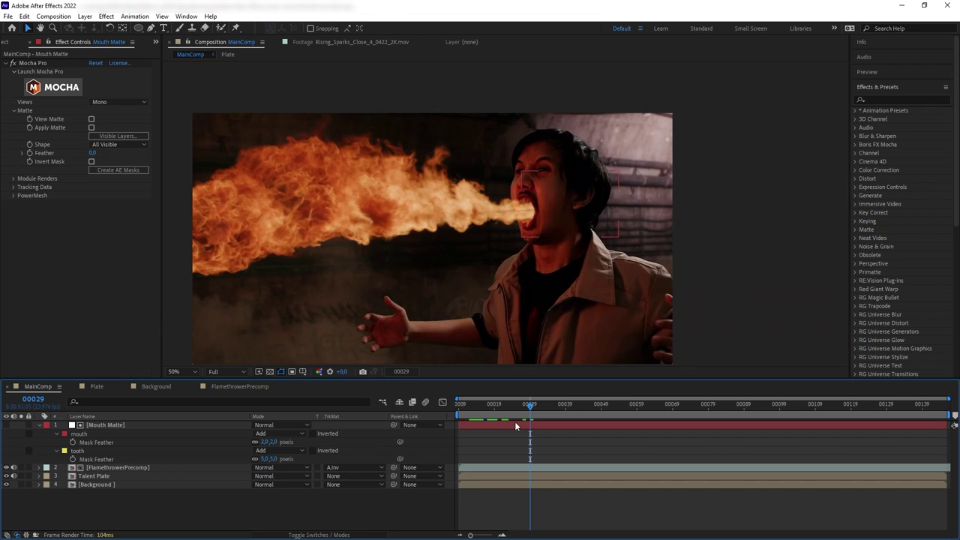
{"action": "left_click", "coordinate": [149, 424]}
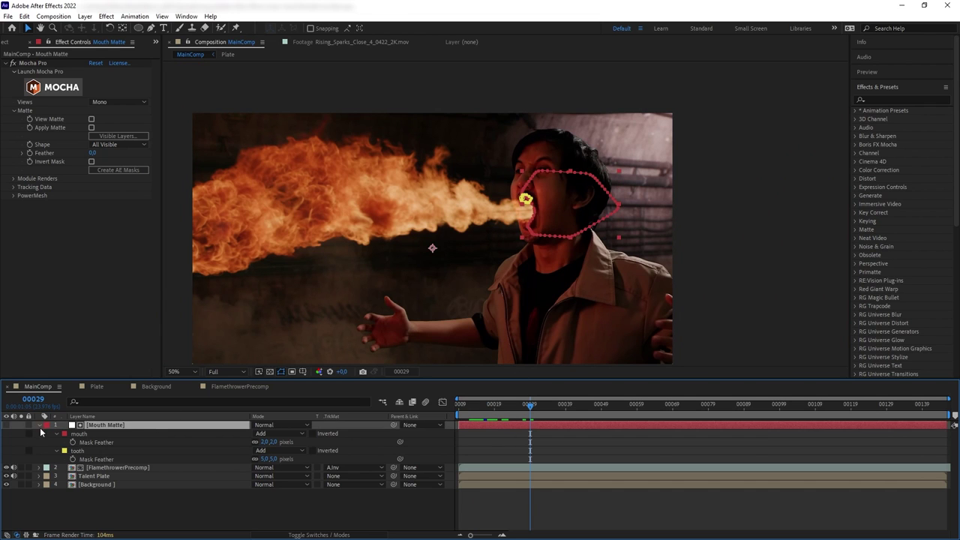
{"action": "left_click", "coordinate": [40, 425]}
{"action": "left_click", "coordinate": [180, 469]}
Keyframe the FlamethrowerPrecomp layer's scale early in the clip, reduce the scale and preview the animation.
{"action": "left_click_drag", "start_coordinate": [518, 411], "coordinate": [483, 410]}
{"action": "left_click", "coordinate": [136, 434]}
{"action": "key", "text": "s"}
{"action": "left_click", "coordinate": [66, 441]}
{"action": "left_click_drag", "start_coordinate": [268, 443], "coordinate": [242, 443]}
{"action": "key", "text": "space"}
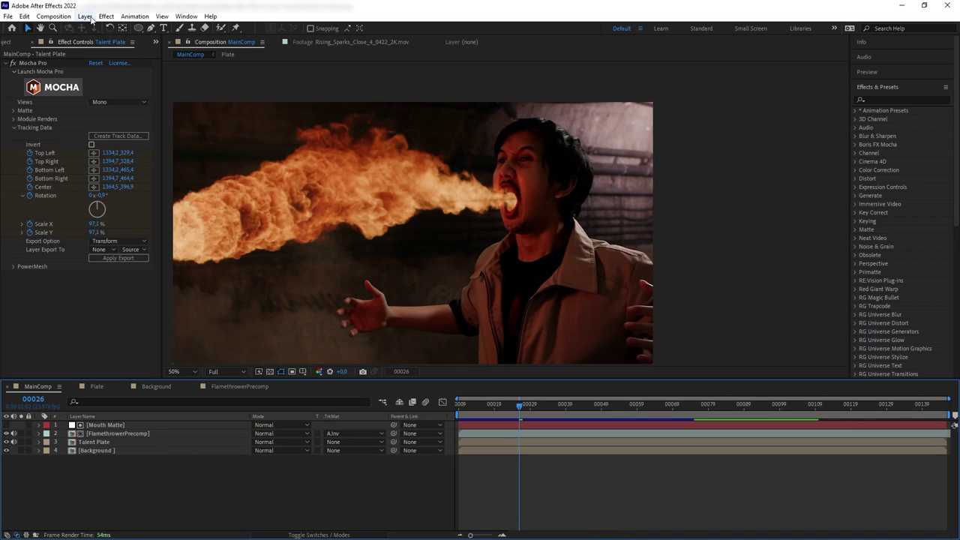
Add a null object to MainComp and rename it Mouth Tracker.
{"action": "left_click", "coordinate": [84, 16]}
{"action": "mouse_move", "coordinate": [103, 29]}
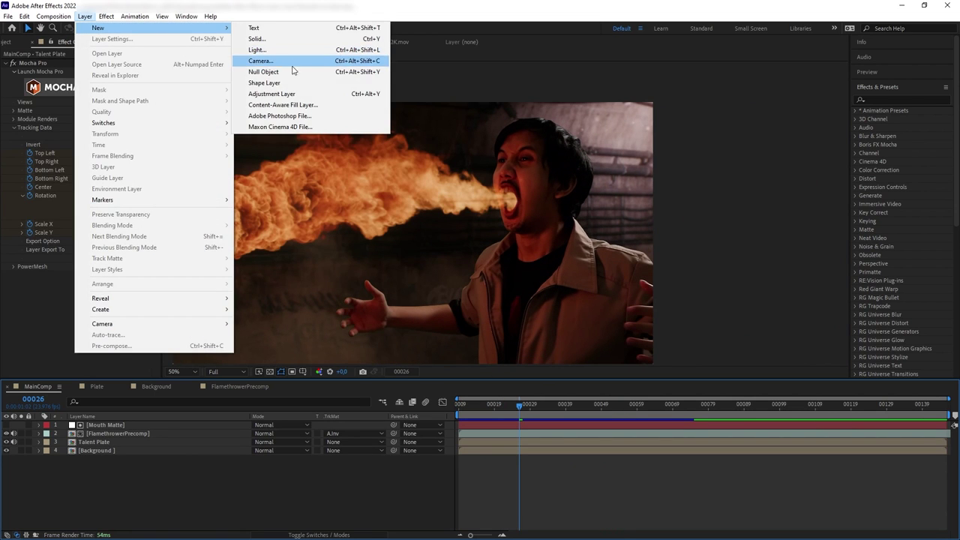
{"action": "left_click", "coordinate": [296, 72]}
{"action": "right_click", "coordinate": [103, 429]}
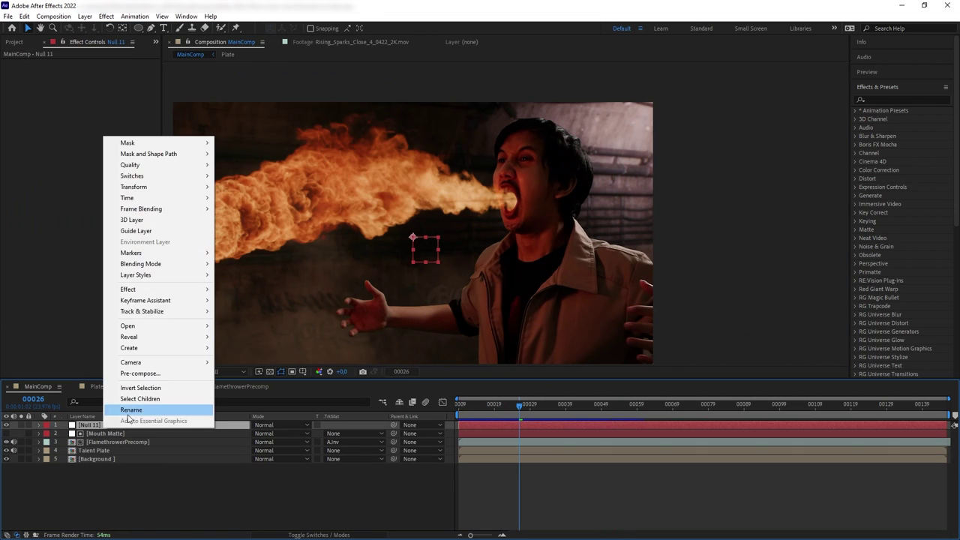
{"action": "left_click", "coordinate": [128, 410]}
{"action": "type", "text": "Mouth Tracker"}
{"action": "left_click", "coordinate": [93, 503]}
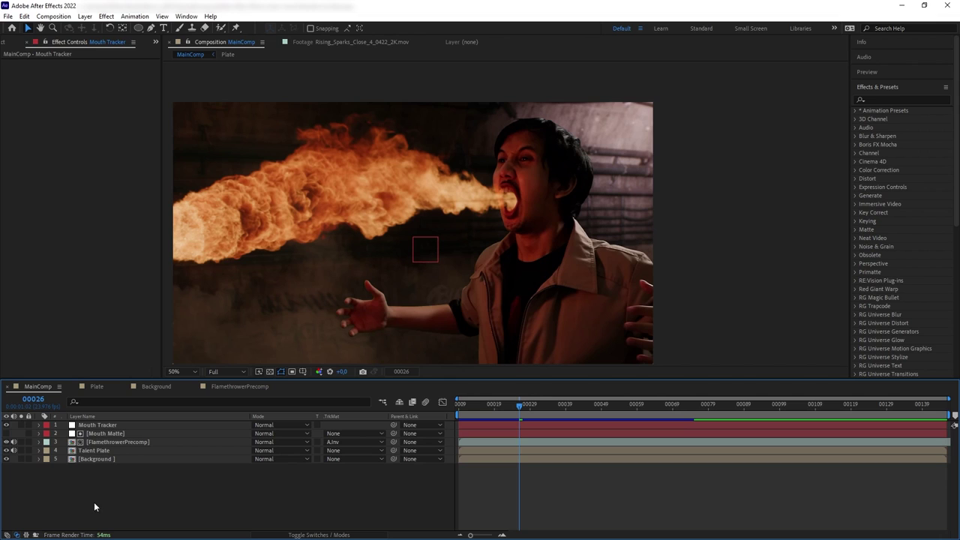
Create track data from the mouth layer in the Mouth Matte's Mocha Pro effect.
{"action": "left_click", "coordinate": [127, 443]}
{"action": "left_click", "coordinate": [129, 426]}
{"action": "left_click", "coordinate": [143, 434]}
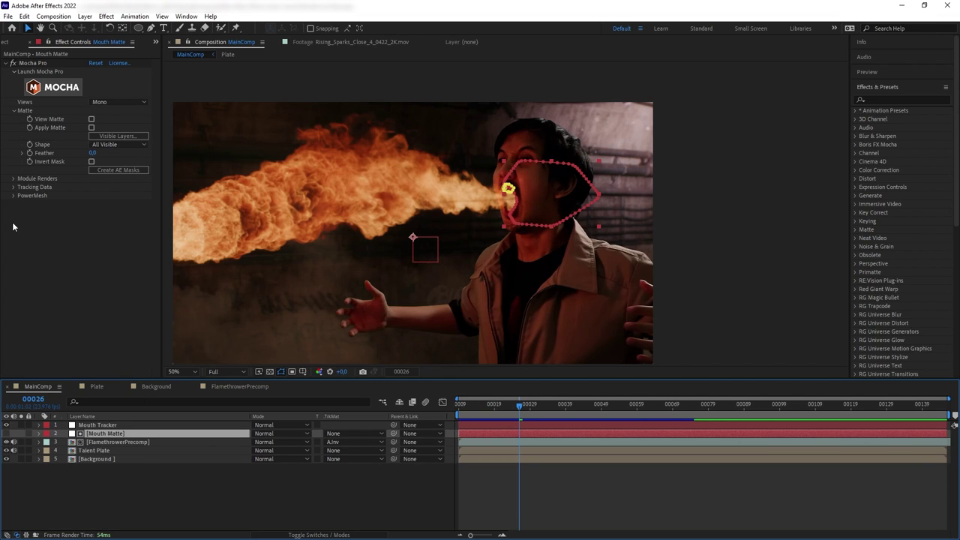
{"action": "left_click", "coordinate": [14, 187]}
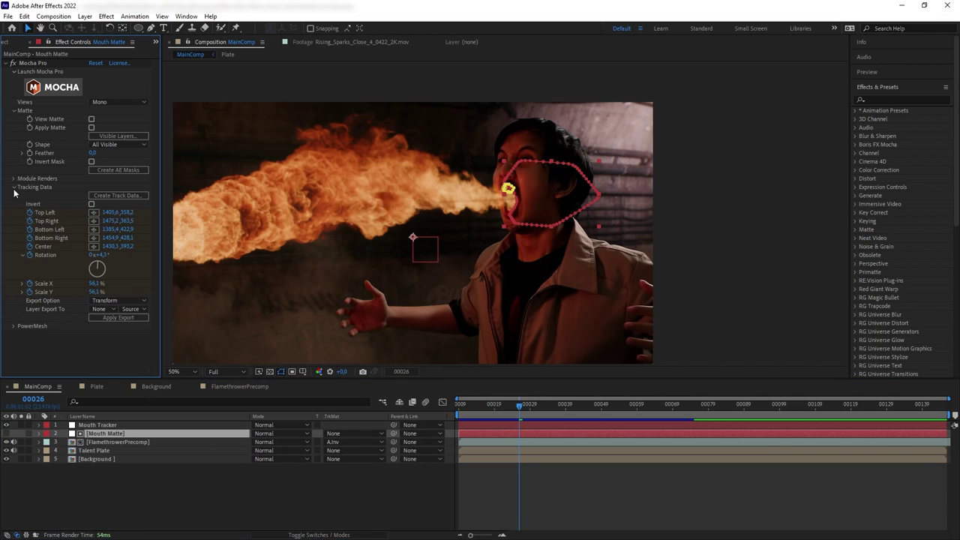
{"action": "left_click", "coordinate": [122, 195]}
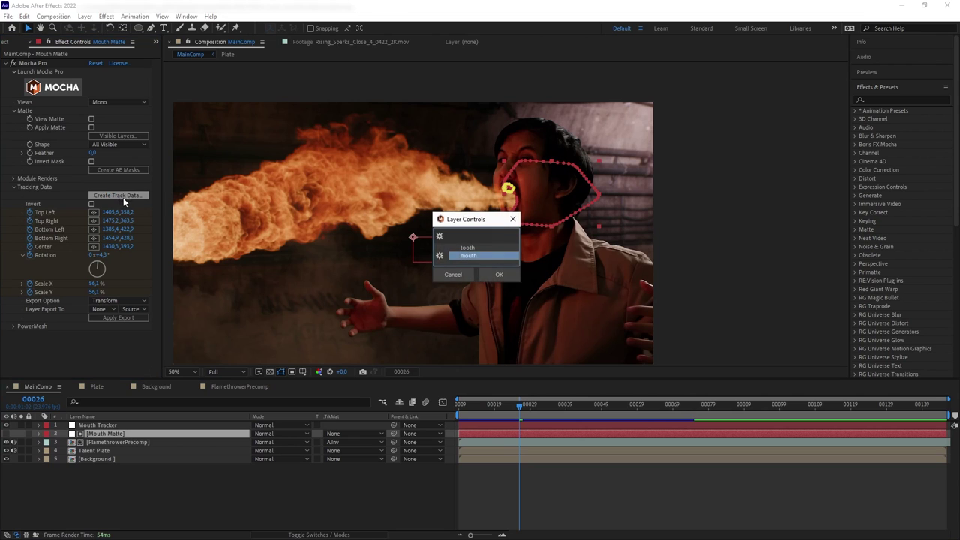
{"action": "left_click", "coordinate": [499, 274]}
Export the mouth tracking data as Transform to the Mouth Tracker layer.
{"action": "left_click", "coordinate": [127, 303]}
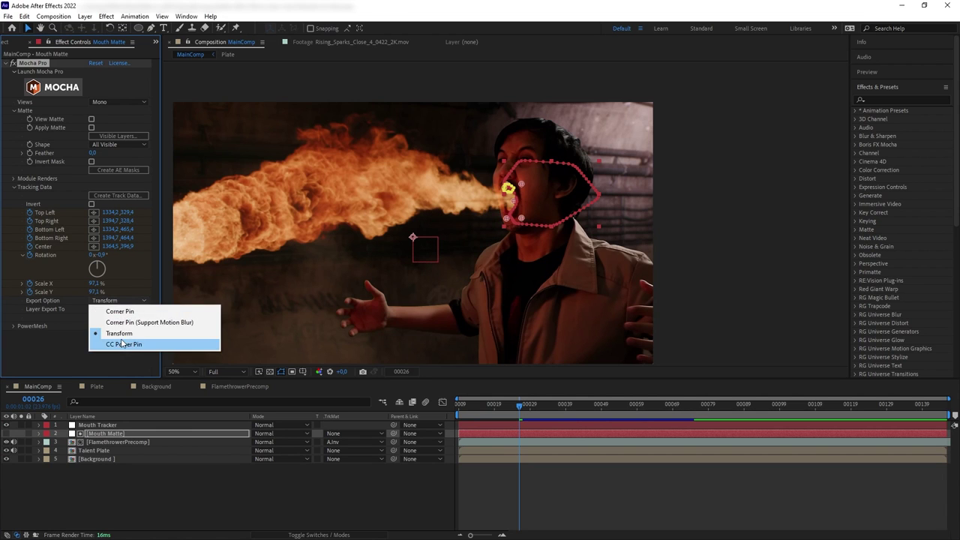
{"action": "left_click", "coordinate": [118, 334]}
{"action": "left_click", "coordinate": [100, 310]}
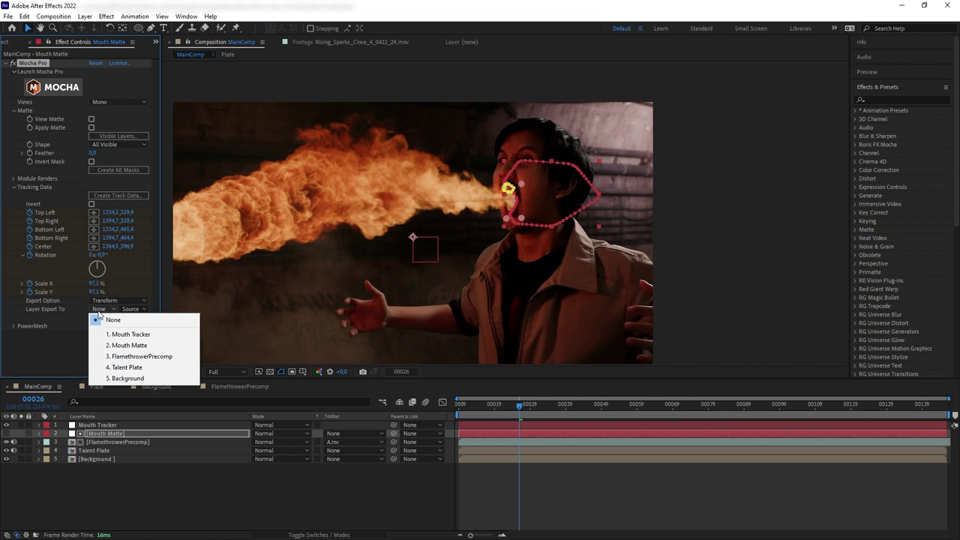
{"action": "left_click", "coordinate": [120, 322]}
{"action": "left_click", "coordinate": [114, 316]}
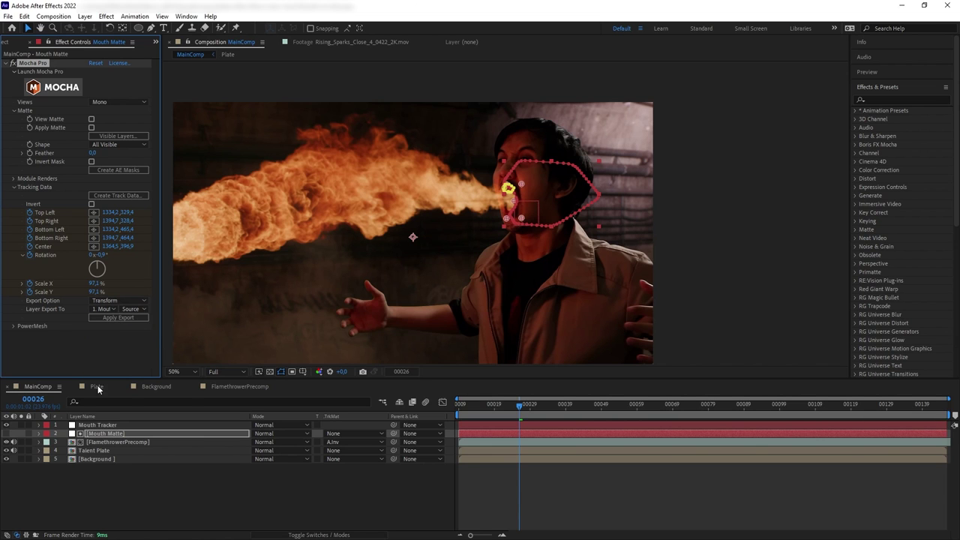
Check the Mouth Tracker null's motion up to frame 53 and remove its scale and rotation keyframes.
{"action": "left_click", "coordinate": [106, 426]}
{"action": "left_click_drag", "start_coordinate": [513, 409], "coordinate": [616, 411]}
{"action": "key", "text": "s"}
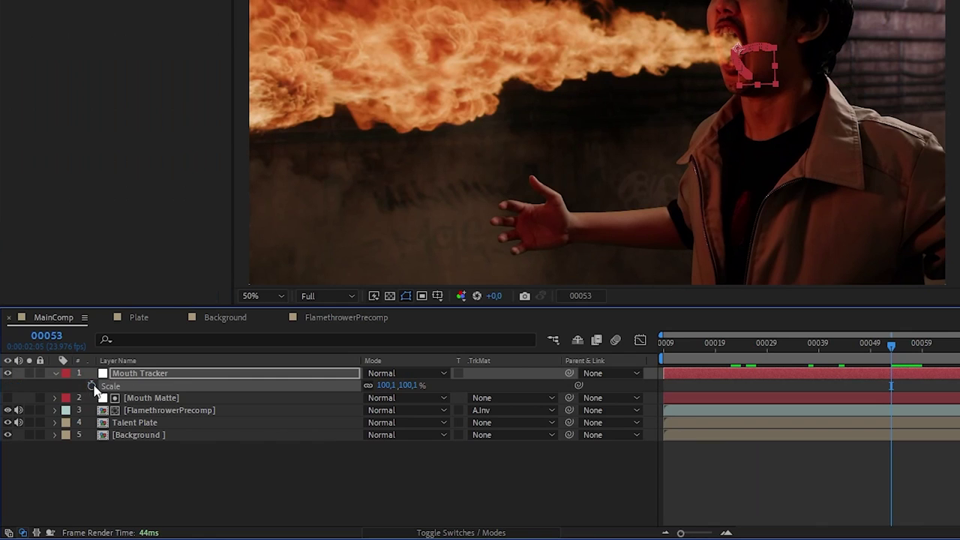
{"action": "key", "text": "r"}
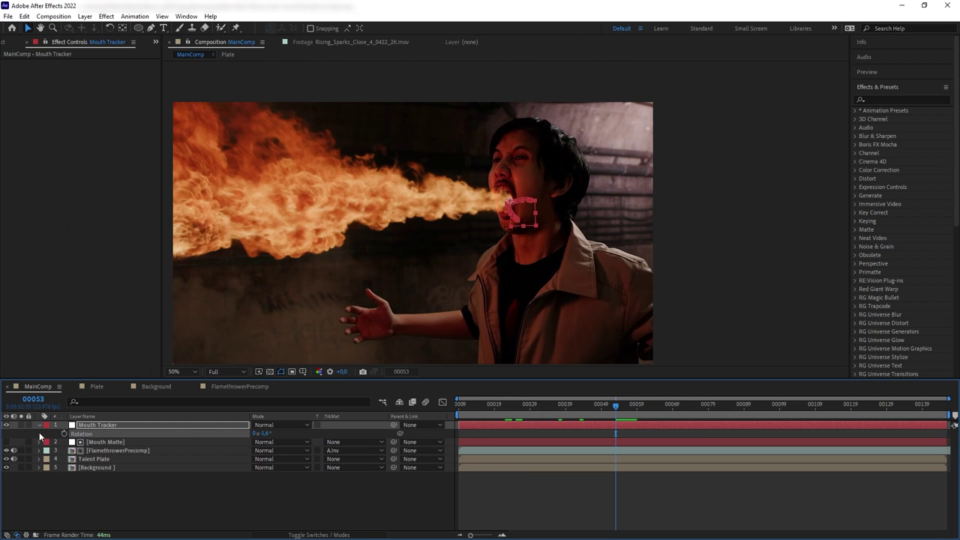
{"action": "left_click", "coordinate": [39, 426]}
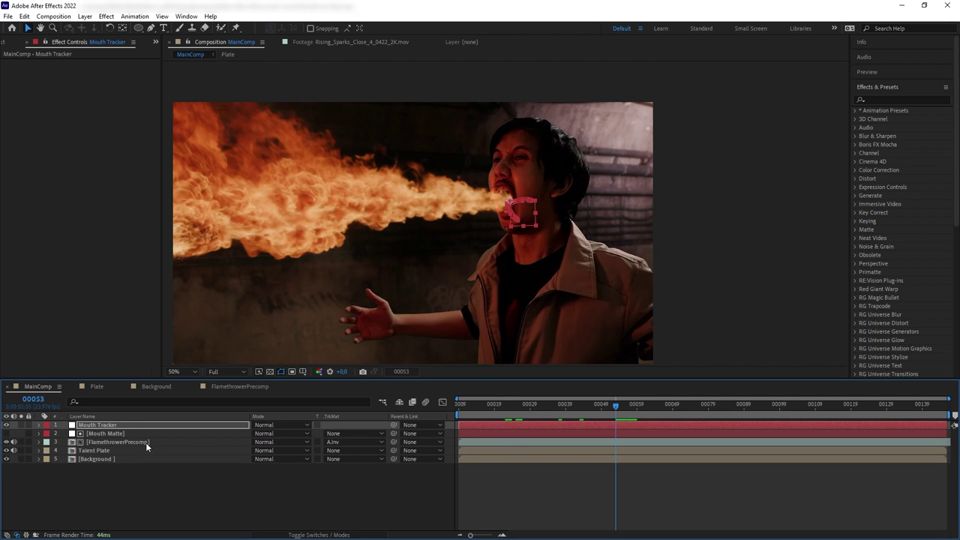
Parent the FlamethrowerPrecomp layer to the Mouth Tracker null.
{"action": "left_click", "coordinate": [145, 443]}
{"action": "left_click_drag", "start_coordinate": [393, 442], "coordinate": [135, 427]}
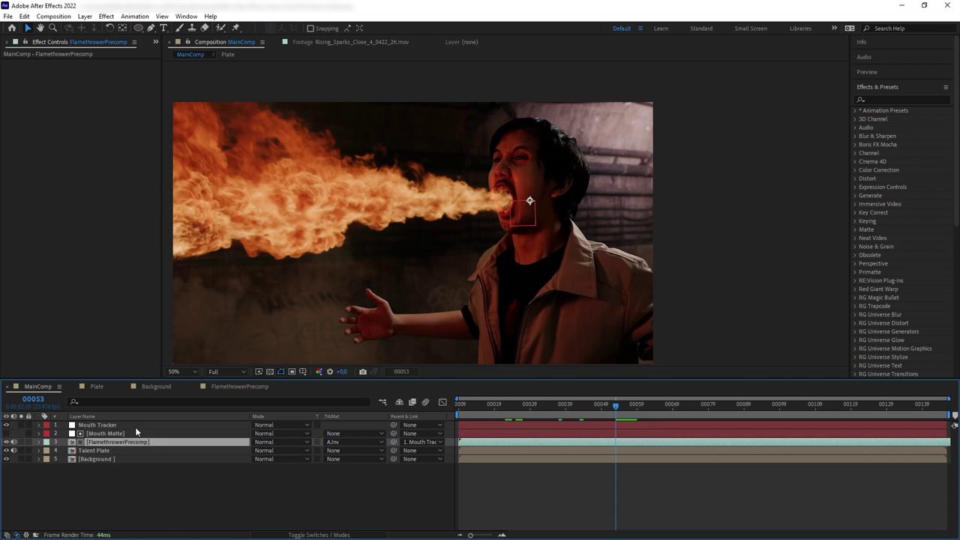
Create a composition-sized solid in a light orange sampled from the flames near the actor's mouth.
{"action": "left_click", "coordinate": [135, 427]}
{"action": "left_click_drag", "start_coordinate": [573, 405], "coordinate": [614, 455]}
{"action": "scroll", "coordinate": [587, 258], "scroll_direction": "up", "scroll_amount": 2}
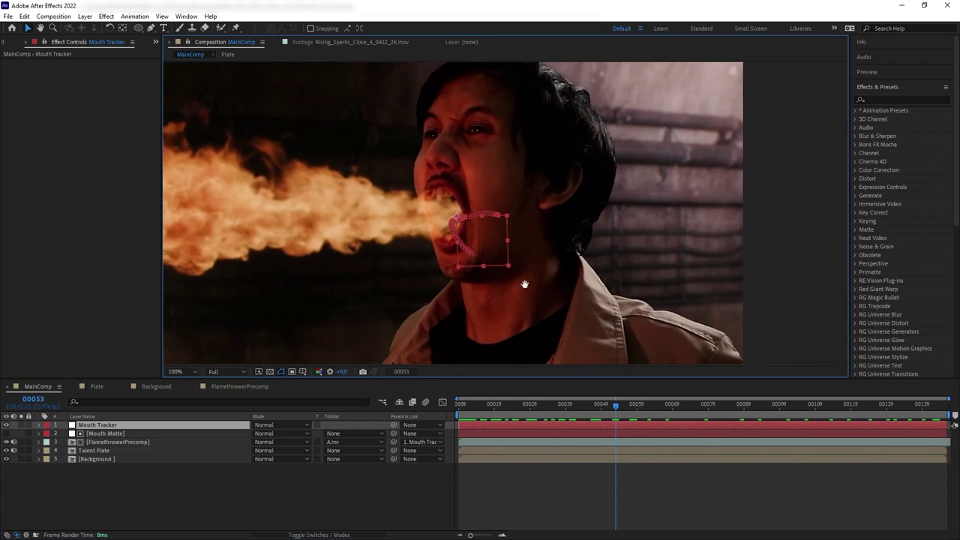
{"action": "scroll", "coordinate": [524, 284], "scroll_direction": "up", "scroll_amount": 2}
{"action": "left_click", "coordinate": [85, 16]}
{"action": "mouse_move", "coordinate": [135, 28]}
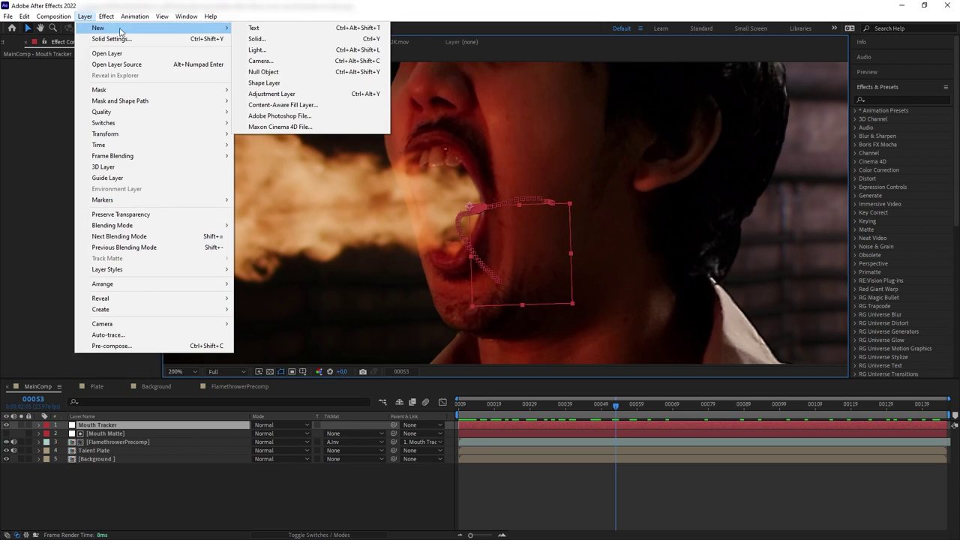
{"action": "left_click", "coordinate": [256, 40]}
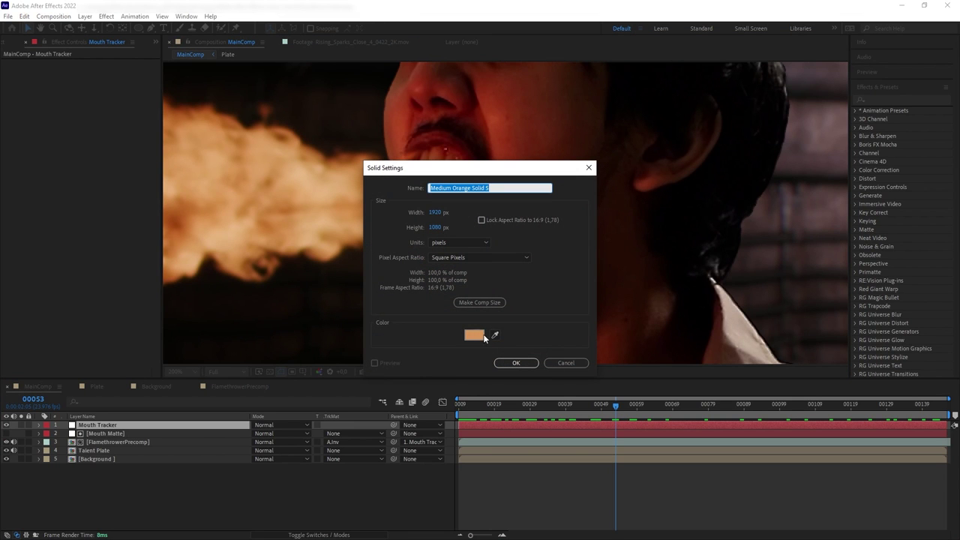
{"action": "left_click", "coordinate": [495, 336]}
{"action": "left_click", "coordinate": [516, 363]}
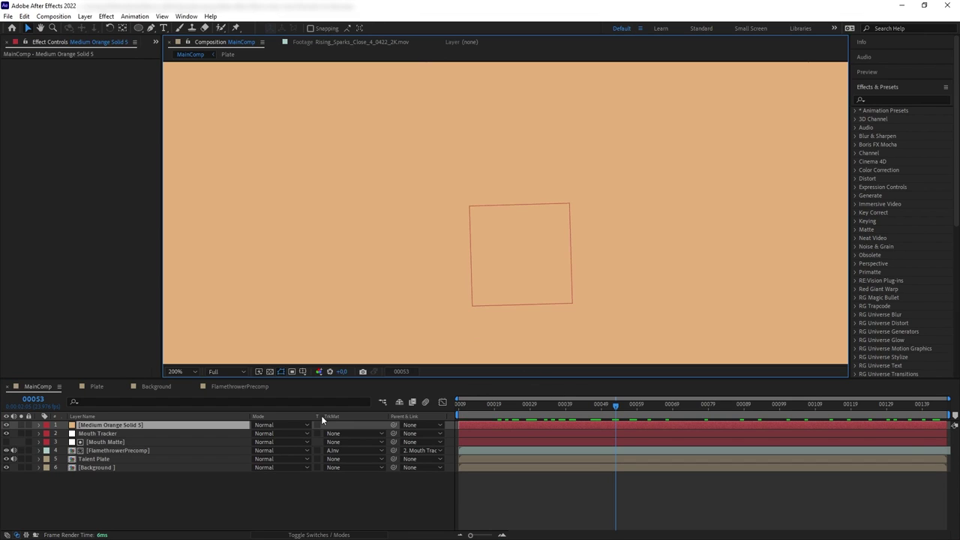
Draw an elliptical mask on the orange solid and resize and position it over the back of the mouth opening.
{"action": "key", "text": "q"}
{"action": "left_click_drag", "start_coordinate": [435, 143], "coordinate": [552, 287]}
{"action": "key", "text": "v"}
{"action": "mouse_move", "coordinate": [460, 222]}
{"action": "left_mouse_down"}
{"action": "mouse_move", "coordinate": [506, 234]}
{"action": "mouse_move", "coordinate": [460, 226]}
{"action": "left_mouse_up"}
{"action": "double_click", "coordinate": [467, 285]}
{"action": "left_click_drag", "start_coordinate": [492, 293], "coordinate": [488, 249]}
{"action": "left_click_drag", "start_coordinate": [437, 201], "coordinate": [478, 201]}
{"action": "left_click_drag", "start_coordinate": [518, 228], "coordinate": [493, 234]}
Feather the orange solid's mask by 26 pixels.
{"action": "left_click", "coordinate": [225, 426]}
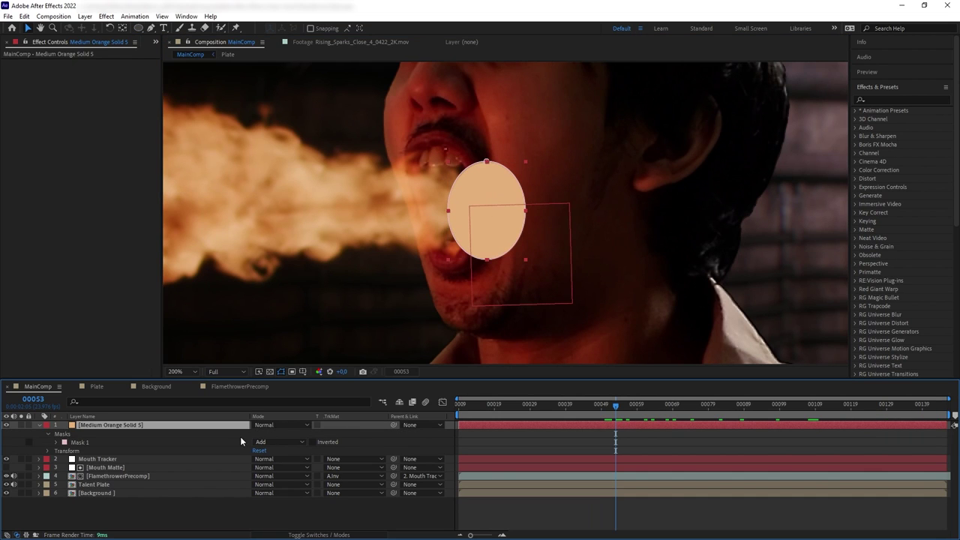
{"action": "key", "text": "f"}
{"action": "left_click_drag", "start_coordinate": [271, 444], "coordinate": [284, 445]}
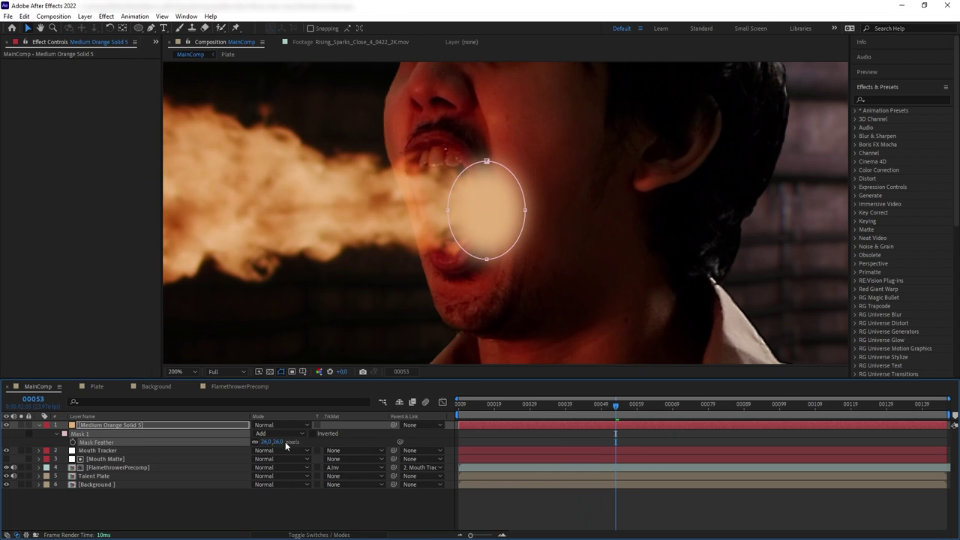
Parent the orange solid to the Mouth Tracker null and check its motion at frame 42.
{"action": "left_click", "coordinate": [418, 425]}
{"action": "left_click", "coordinate": [454, 461]}
{"action": "left_click_drag", "start_coordinate": [615, 409], "coordinate": [576, 411]}
Duplicate the Mouth Matte layer above the orange solid and set the solid's track matte to Alpha Inverted.
{"action": "left_click", "coordinate": [126, 453]}
{"action": "left_click", "coordinate": [127, 459]}
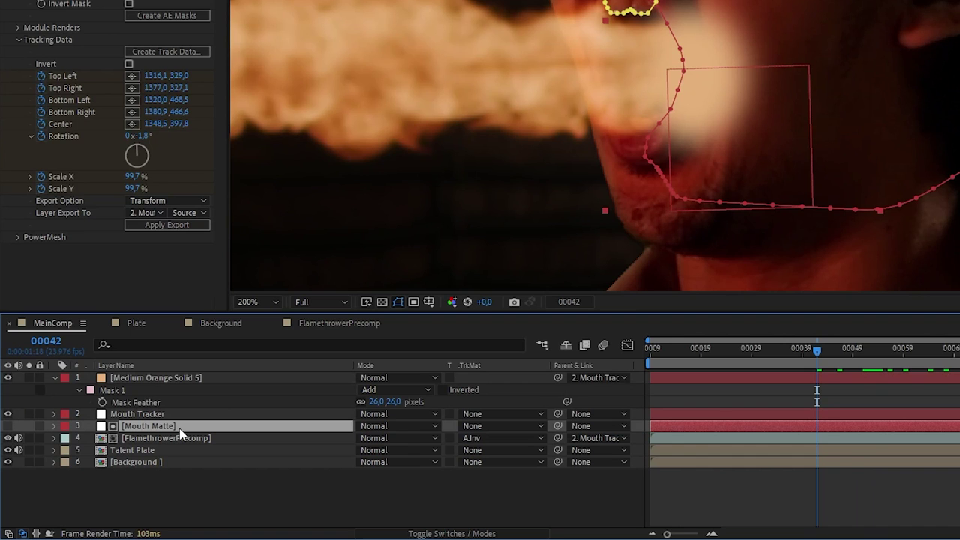
{"action": "key", "text": "ctrl+d"}
{"action": "left_click_drag", "start_coordinate": [180, 429], "coordinate": [187, 375]}
{"action": "left_click", "coordinate": [217, 391]}
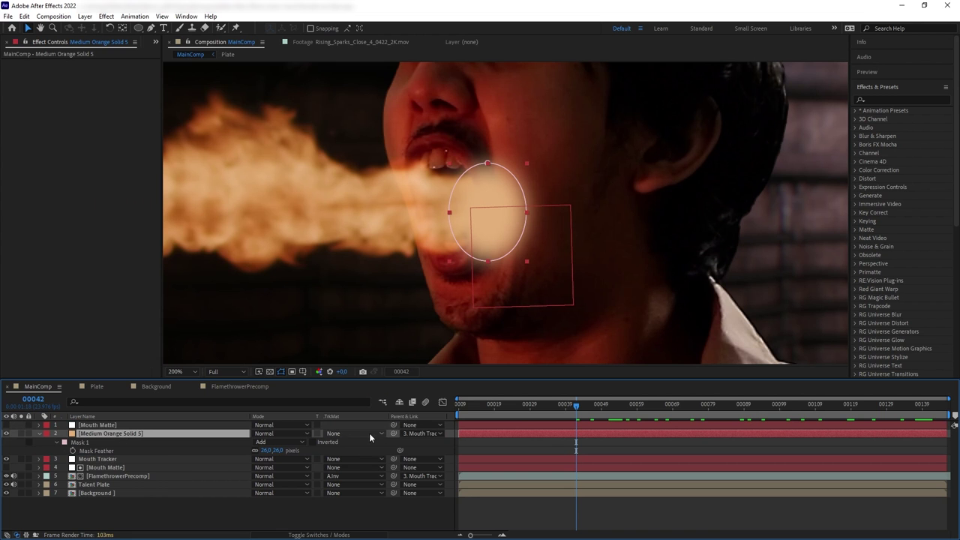
{"action": "left_click", "coordinate": [370, 434]}
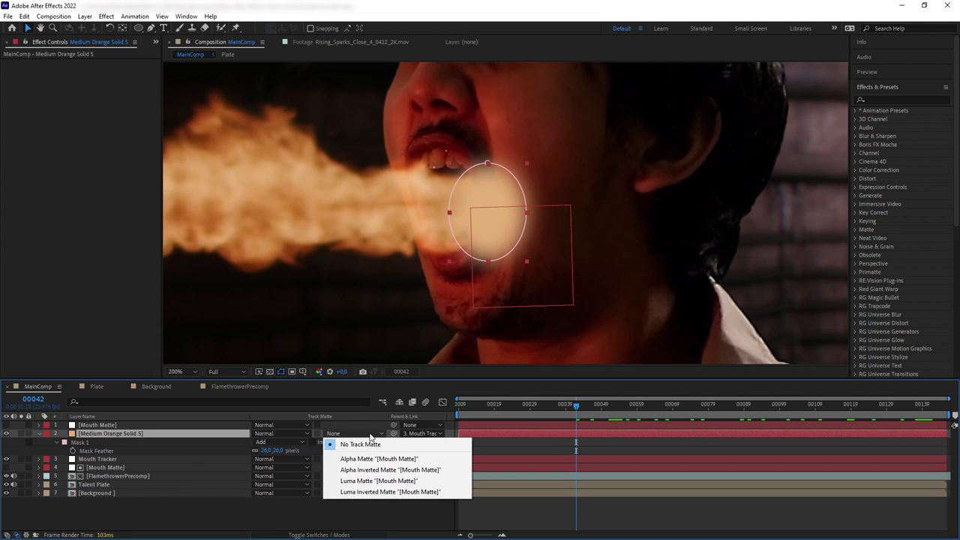
{"action": "left_click", "coordinate": [378, 471]}
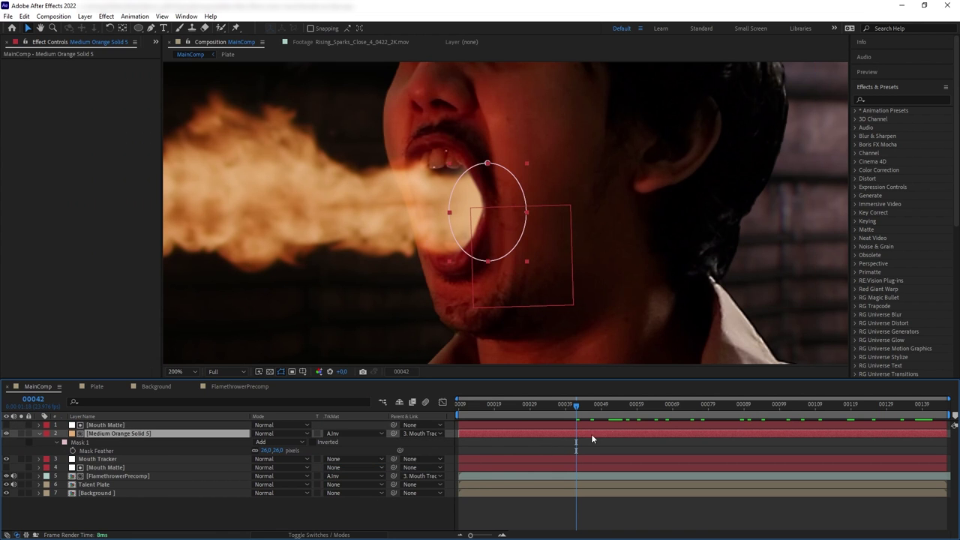
Keyframe the orange solid's opacity at 0% on frame 16 and 100% on frame 23, and shift both keyframes about four frames earlier.
{"action": "key", "text": "space"}
{"action": "key", "text": "t"}
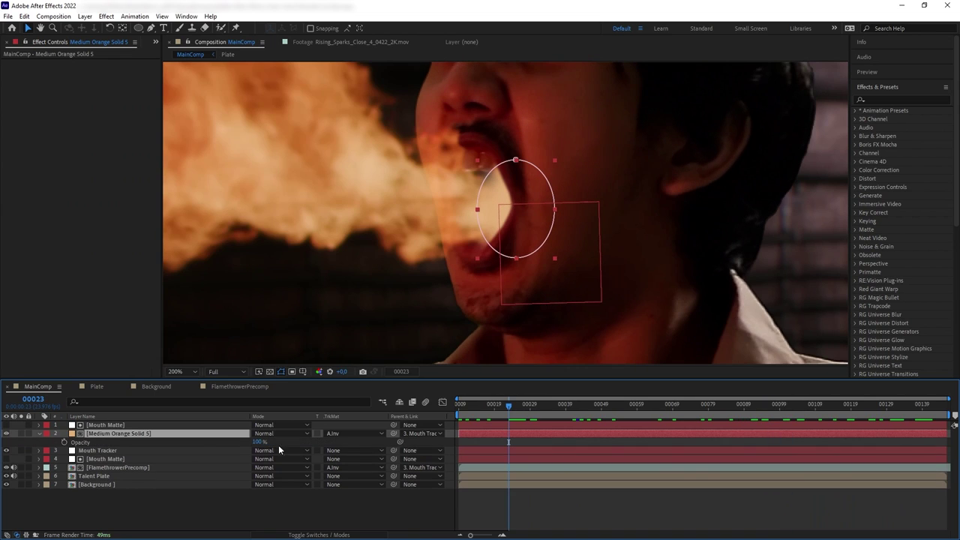
{"action": "left_click", "coordinate": [64, 442]}
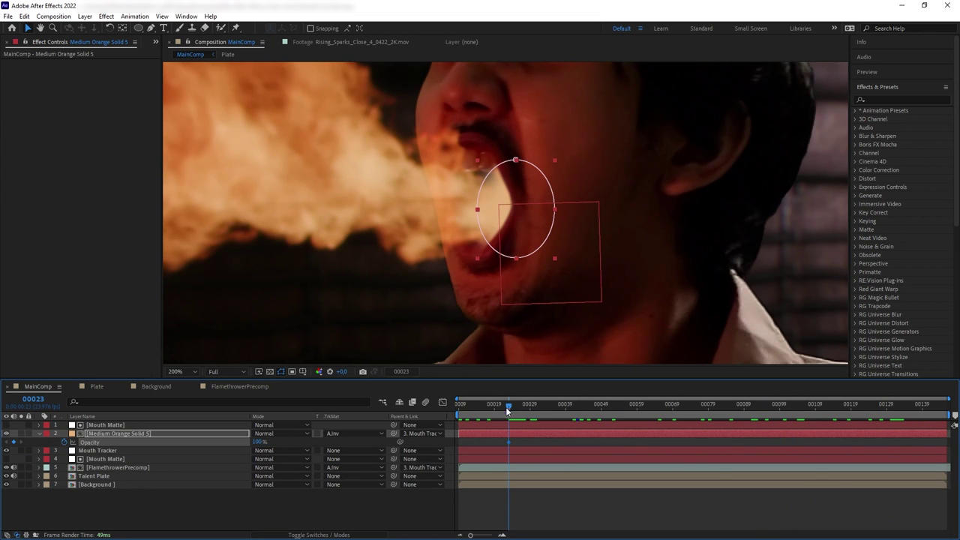
{"action": "left_click_drag", "start_coordinate": [508, 410], "coordinate": [484, 410]}
{"action": "left_click_drag", "start_coordinate": [257, 442], "coordinate": [202, 452]}
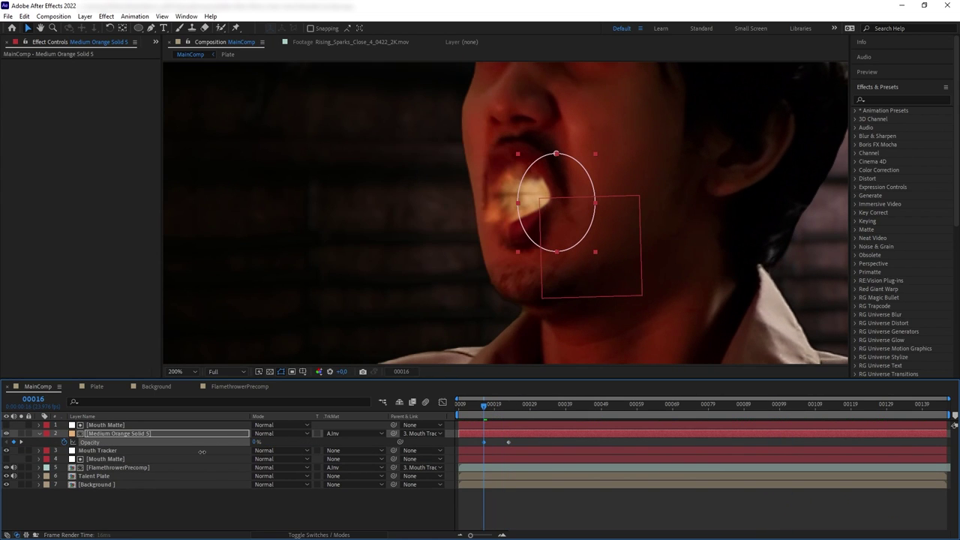
{"action": "left_click_drag", "start_coordinate": [508, 442], "coordinate": [494, 442]}
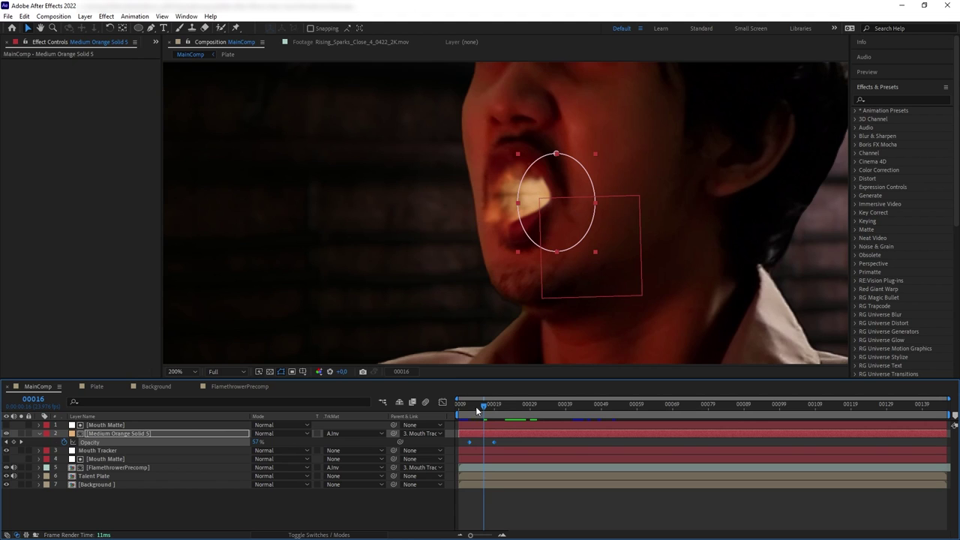
Fade the orange solid out as the flame ends, with its opacity at 0% on frame 123, and preview the result.
{"action": "left_click_drag", "start_coordinate": [477, 410], "coordinate": [865, 410]}
{"action": "left_click_drag", "start_coordinate": [259, 443], "coordinate": [135, 460]}
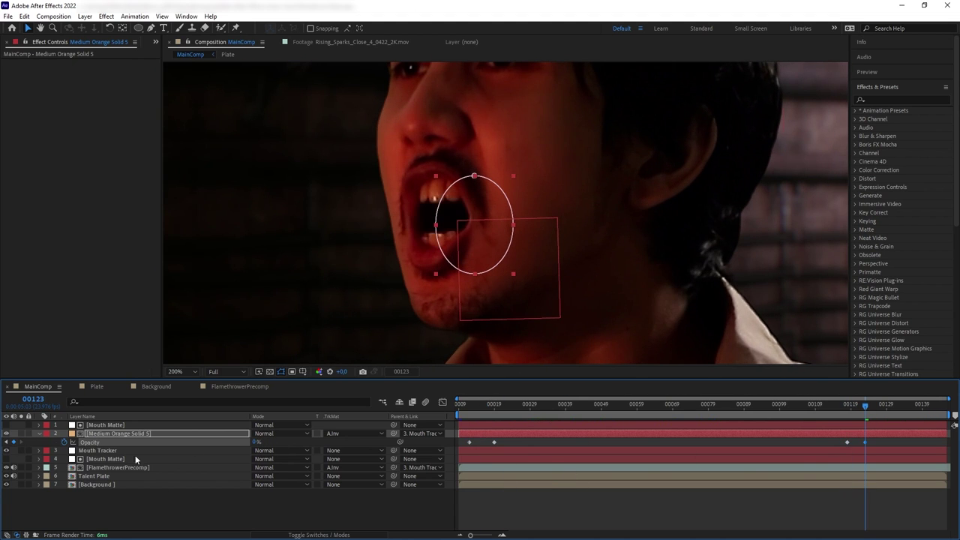
{"action": "key", "text": "space"}
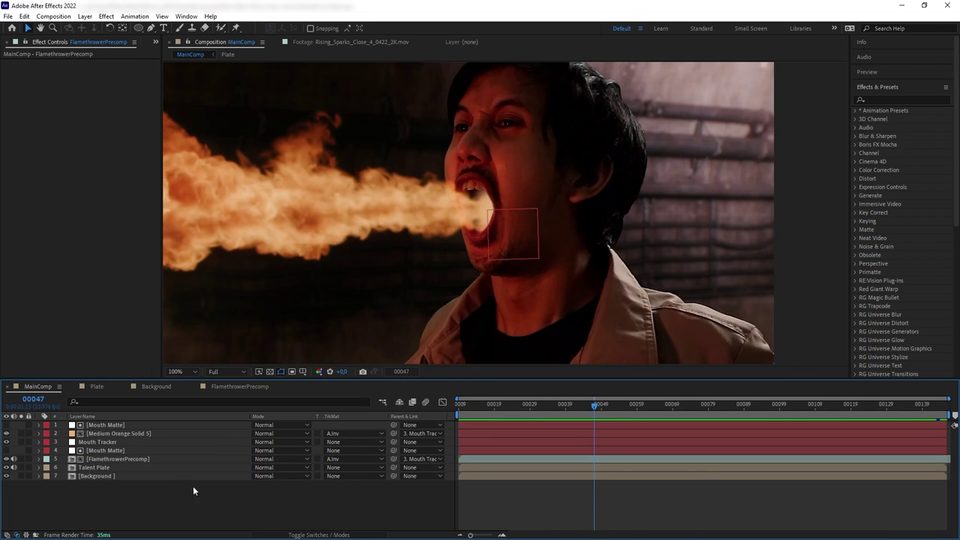
Pre-compose the flamethrower, orange solid, tracker and both matte layers as Flamethrower Masked, and check it up to frame 72.
{"action": "left_click", "coordinate": [120, 426], "text": "shift"}
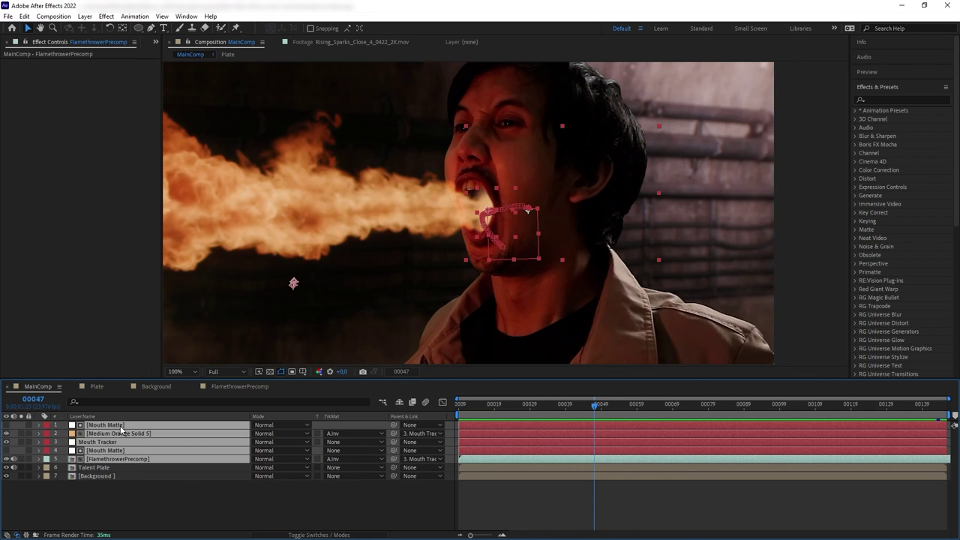
{"action": "key", "text": "ctrl+shift+c"}
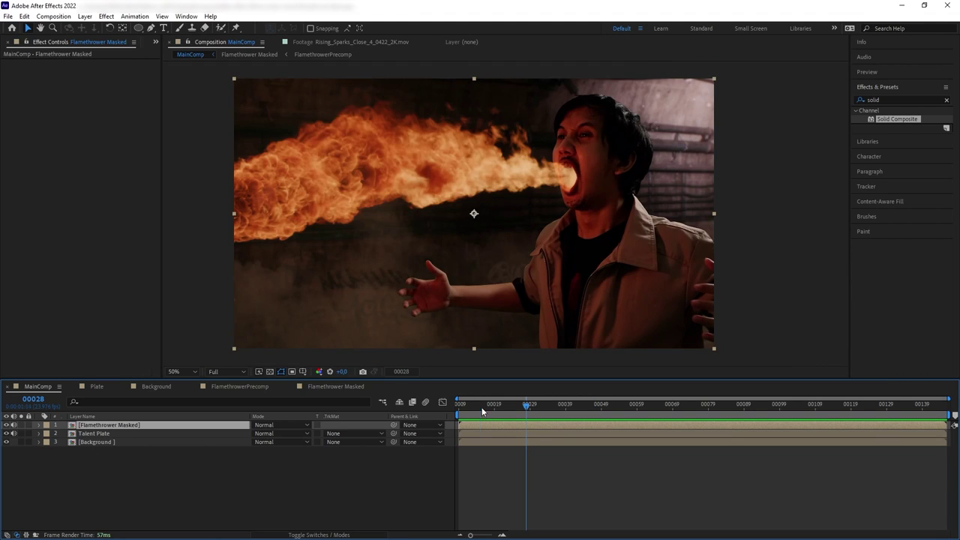
{"action": "left_click_drag", "start_coordinate": [483, 405], "coordinate": [682, 403]}
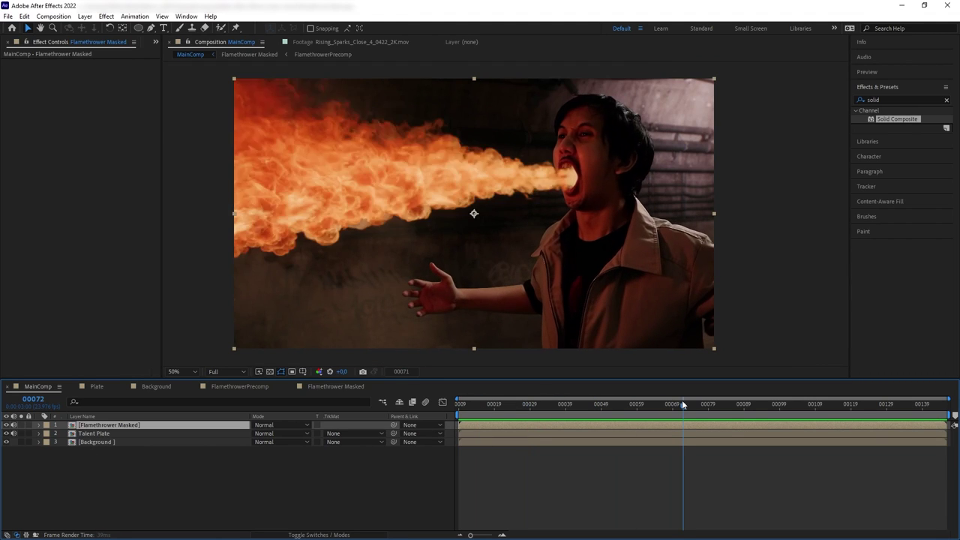
Apply the Color Correction Exposure effect to the Flamethrower Masked layer with an exposure of 2,50.
{"action": "left_click", "coordinate": [912, 99]}
{"action": "type", "text": "exposure"}
{"action": "left_click_drag", "start_coordinate": [898, 187], "coordinate": [133, 426]}
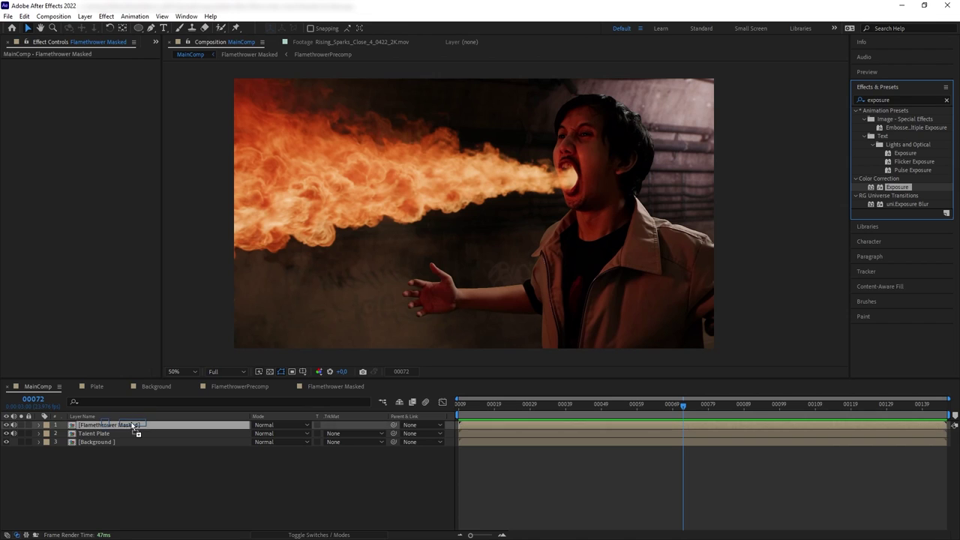
{"action": "left_click", "coordinate": [96, 88]}
{"action": "type", "text": "2"}
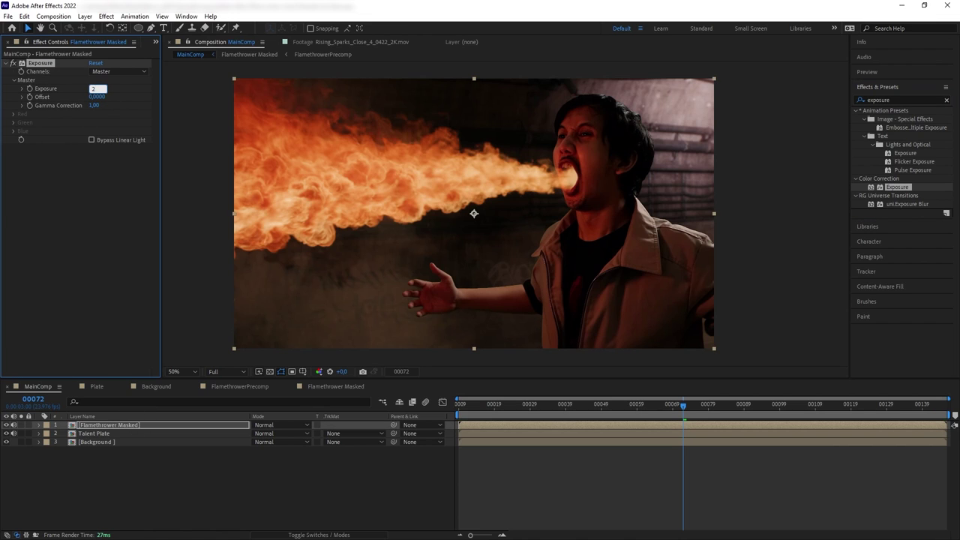
{"action": "type", "text": ",5"}
{"action": "key", "text": "Return"}
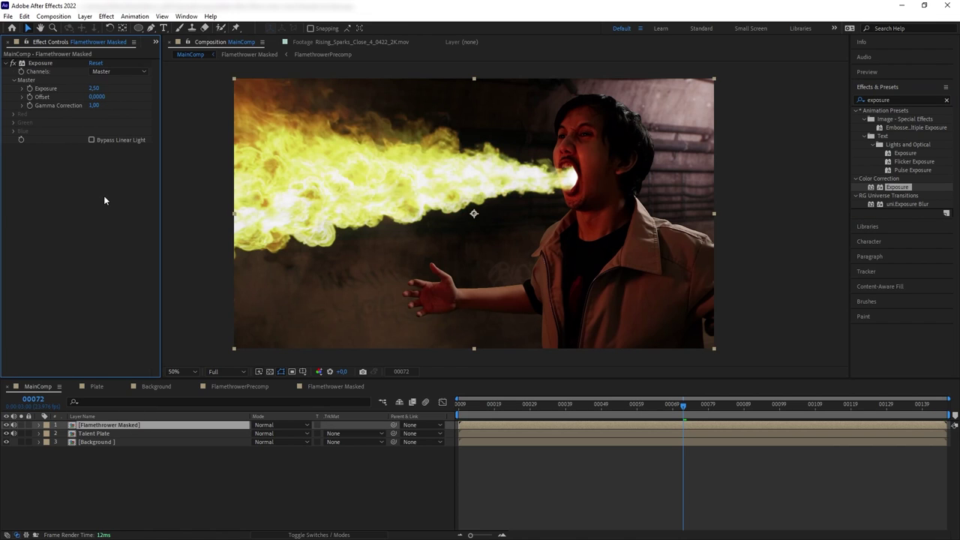
Apply the Stylize Glow effect to the Flamethrower Masked layer with a threshold of 25% and a radius of 250.
{"action": "double_click", "coordinate": [885, 100]}
{"action": "type", "text": "glow"}
{"action": "left_click_drag", "start_coordinate": [888, 316], "coordinate": [123, 182]}
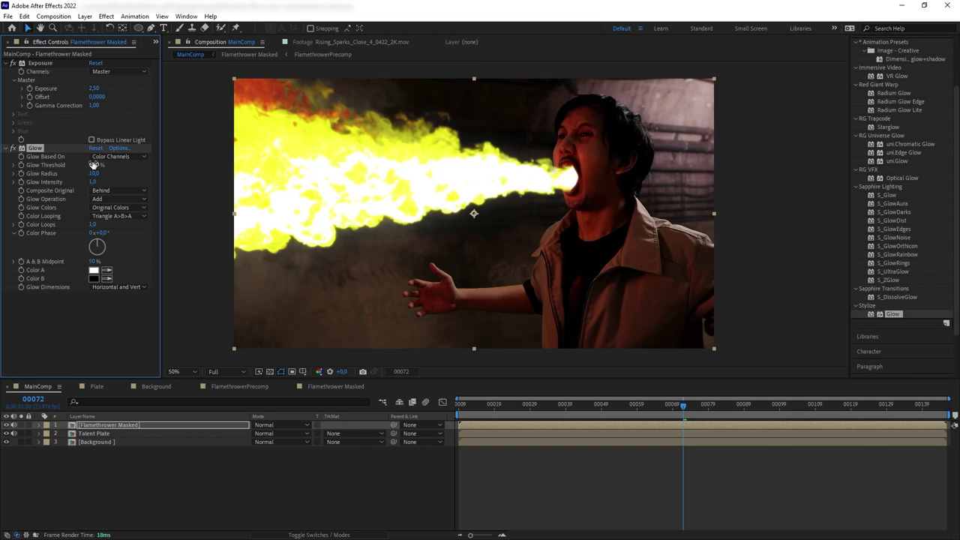
{"action": "left_click", "coordinate": [126, 167]}
{"action": "left_click", "coordinate": [95, 166]}
{"action": "type", "text": "25"}
{"action": "key", "text": "Return"}
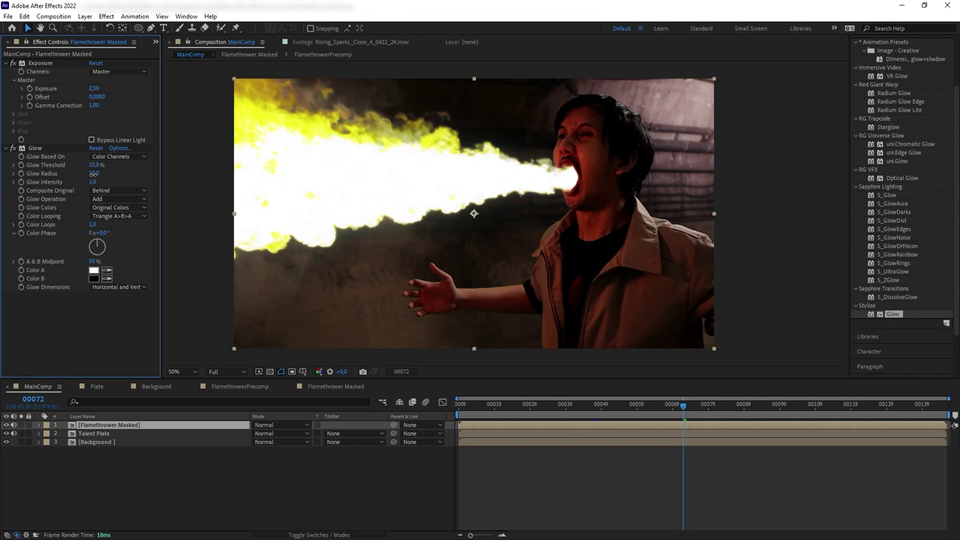
{"action": "left_click", "coordinate": [95, 174]}
{"action": "type", "text": "250"}
{"action": "key", "text": "Return"}
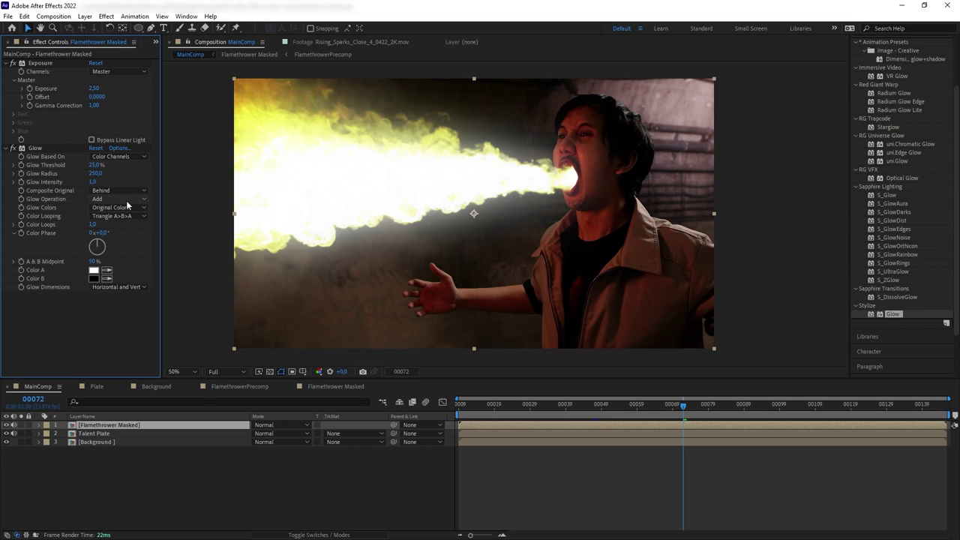
Set the glow's operation to Screen, its colors to A & B Colors and its color looping to Sawtooth A>B.
{"action": "left_click", "coordinate": [124, 199]}
{"action": "left_click", "coordinate": [116, 263]}
{"action": "left_click", "coordinate": [117, 208]}
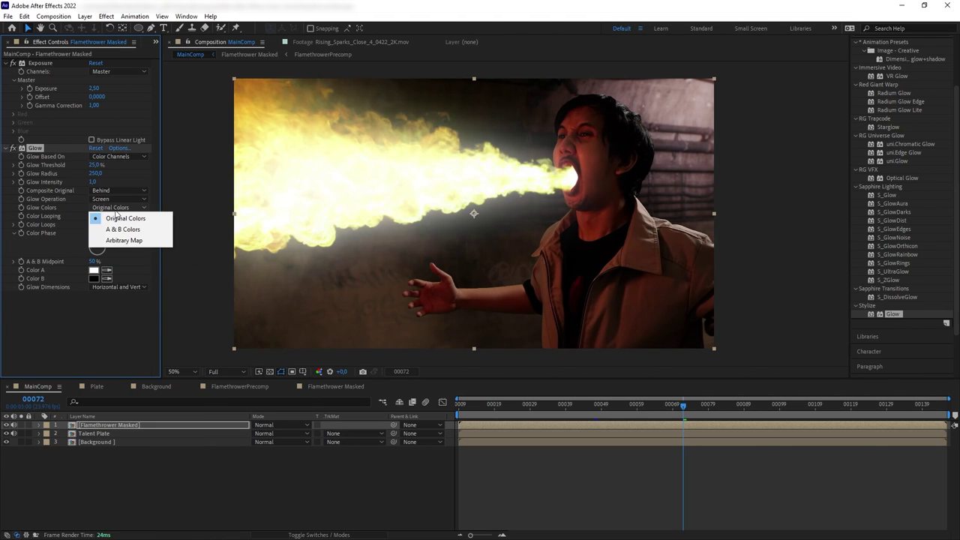
{"action": "left_click", "coordinate": [123, 229]}
{"action": "left_click", "coordinate": [117, 216]}
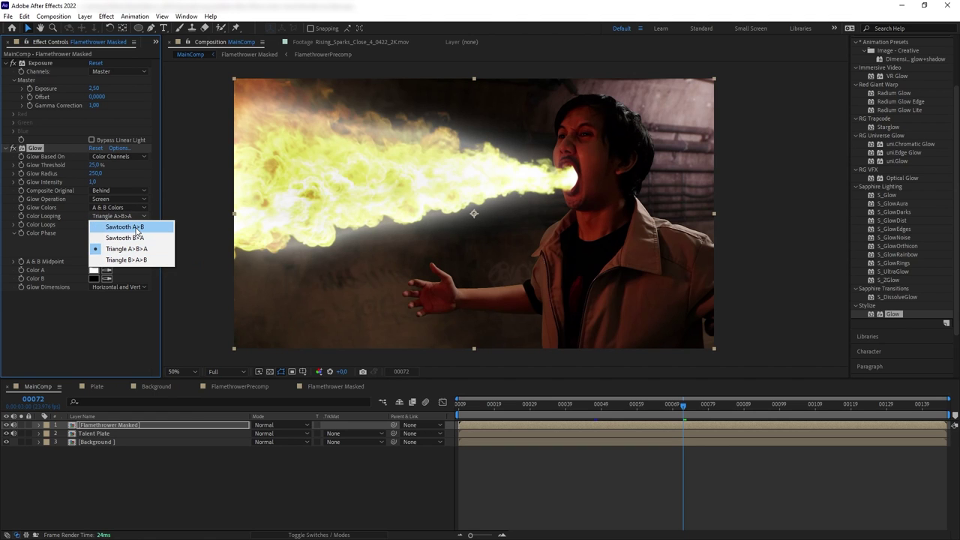
{"action": "left_click", "coordinate": [136, 229]}
Set the glow's Color A to FF9600 and its Color B to a deeper orange.
{"action": "left_click", "coordinate": [95, 270]}
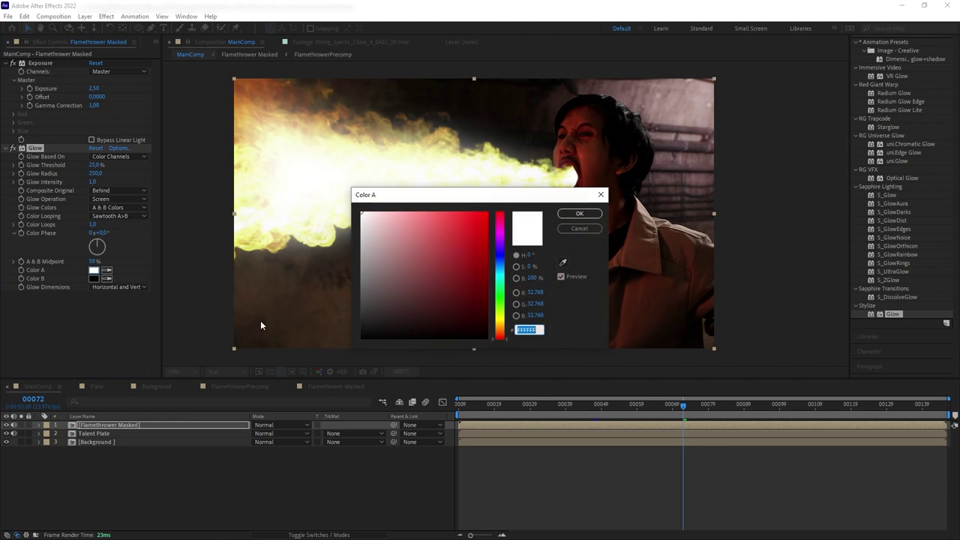
{"action": "type", "text": "FF9600"}
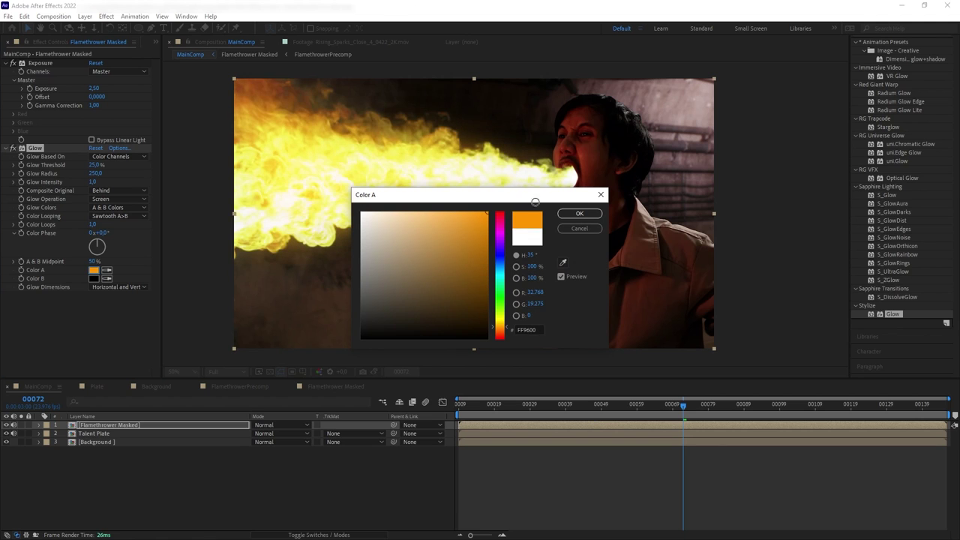
{"action": "left_click", "coordinate": [580, 214]}
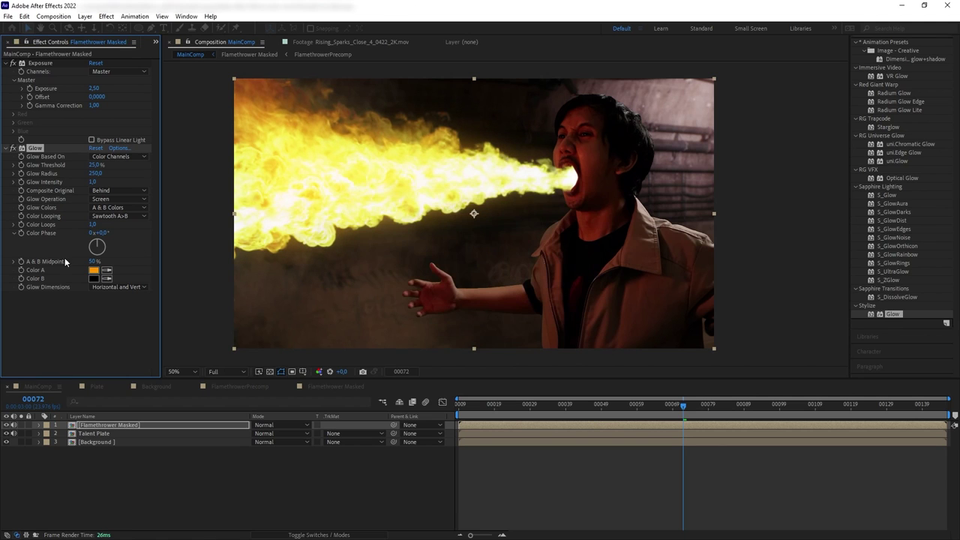
{"action": "left_click", "coordinate": [95, 278]}
{"action": "left_click_drag", "start_coordinate": [501, 336], "coordinate": [501, 330]}
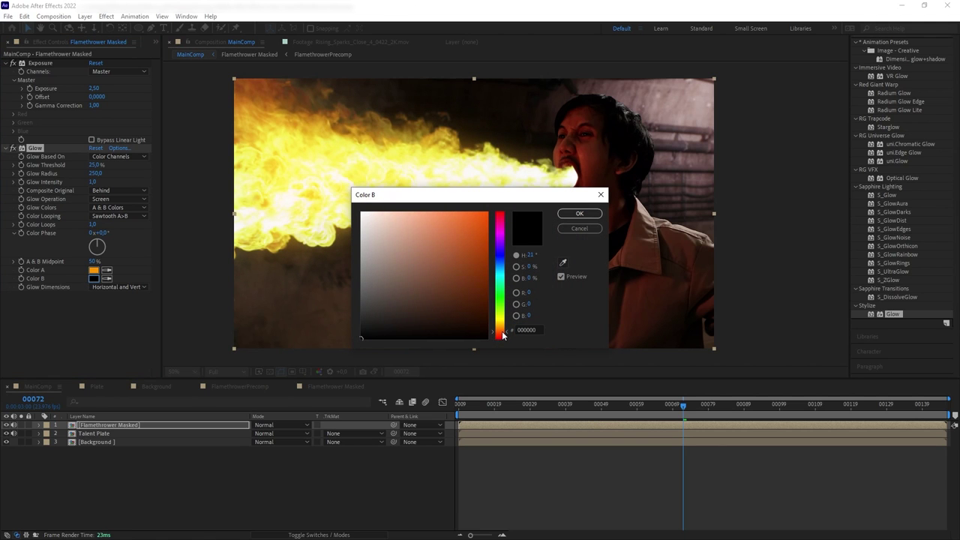
{"action": "left_click_drag", "start_coordinate": [480, 287], "coordinate": [581, 190]}
{"action": "left_click", "coordinate": [580, 215]}
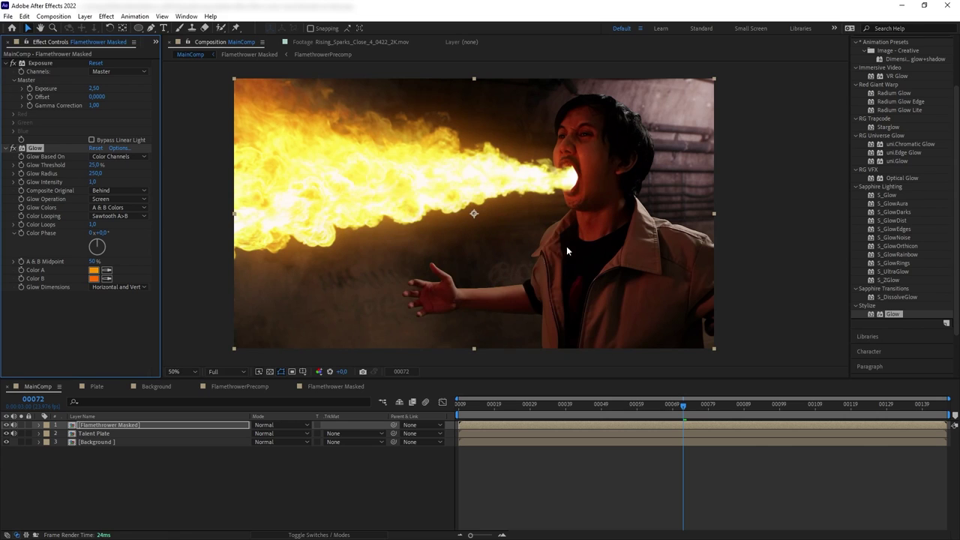
Duplicate the Glow effect and set the copy's glow radius to 800.
{"action": "left_click", "coordinate": [34, 149]}
{"action": "key", "text": "ctrl+d"}
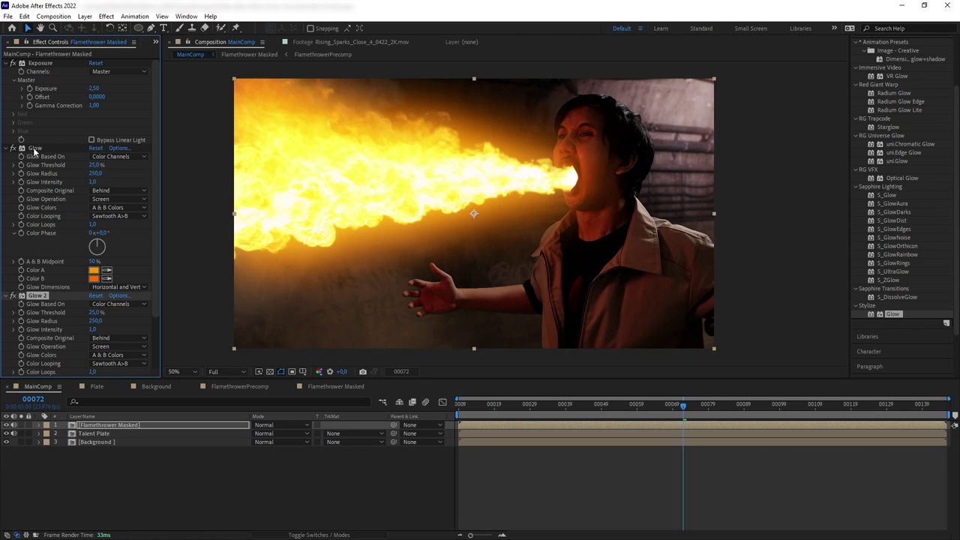
{"action": "scroll", "coordinate": [66, 294], "scroll_direction": "down", "scroll_amount": 3}
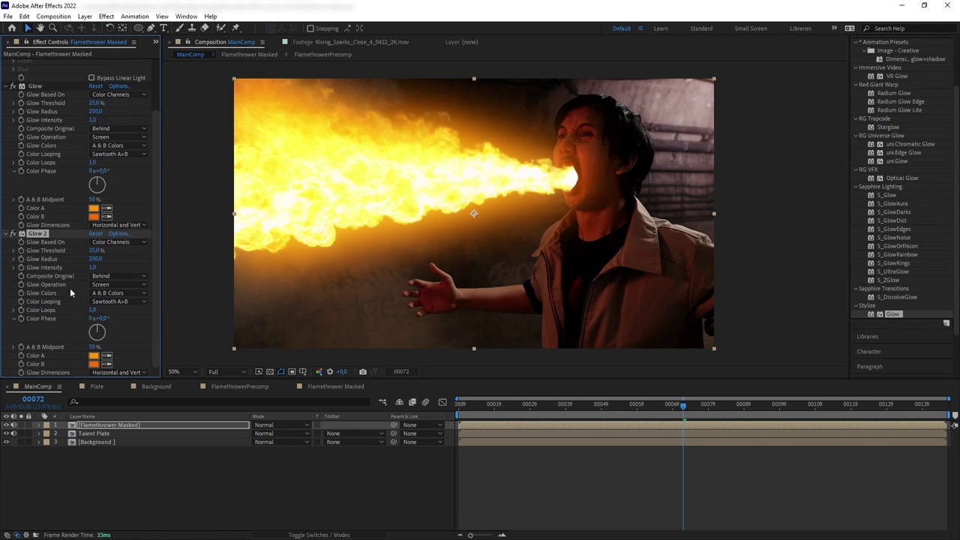
{"action": "left_click", "coordinate": [95, 258]}
{"action": "type", "text": "800"}
{"action": "key", "text": "Return"}
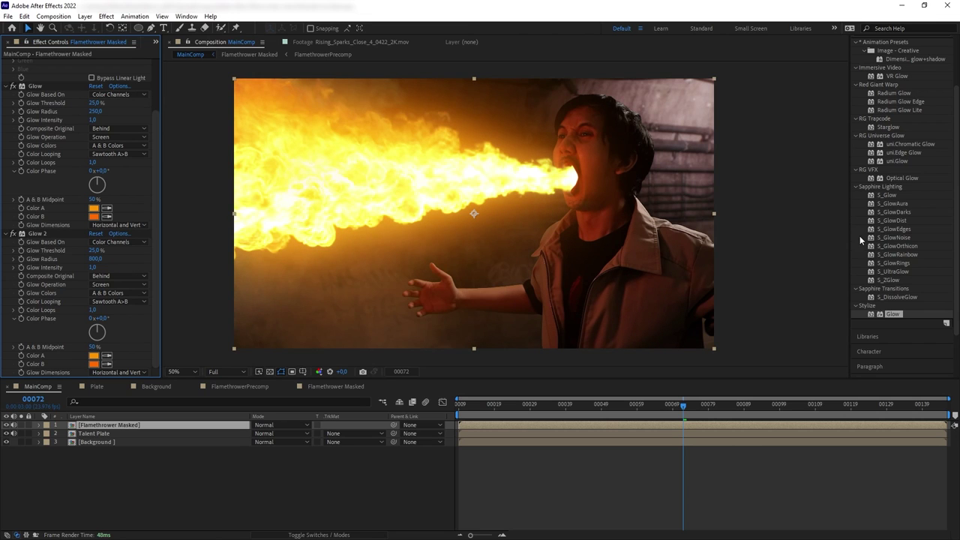
Add a third Glow effect to the Flamethrower Masked layer with a threshold of 100% and a radius of 100.
{"action": "left_click_drag", "start_coordinate": [899, 321], "coordinate": [64, 371]}
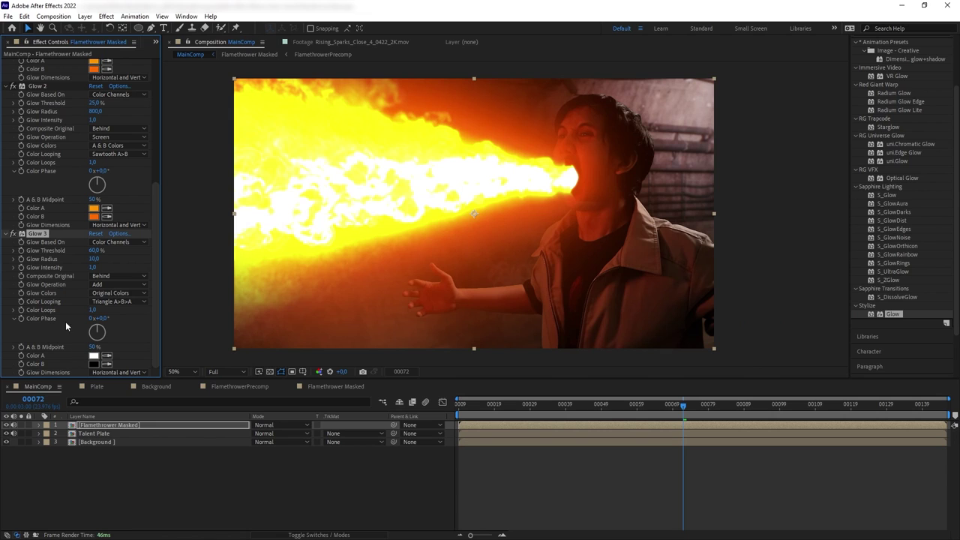
{"action": "left_click", "coordinate": [93, 251]}
{"action": "type", "text": "100"}
{"action": "left_click", "coordinate": [109, 261]}
{"action": "left_click", "coordinate": [96, 259]}
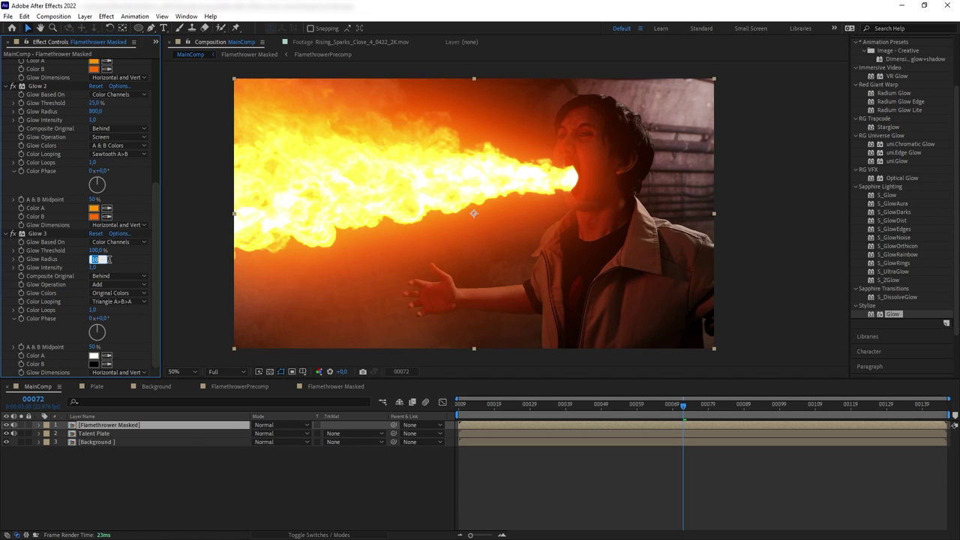
{"action": "type", "text": "100"}
{"action": "key", "text": "Return"}
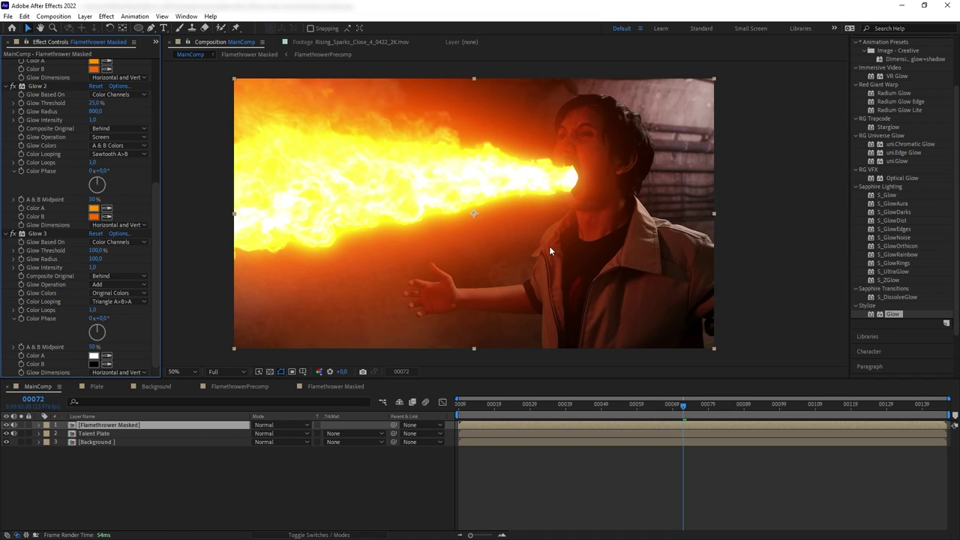
Solo the Flamethrower Masked layer and examine its alpha channel, returning the viewer to RGB.
{"action": "left_click", "coordinate": [21, 425]}
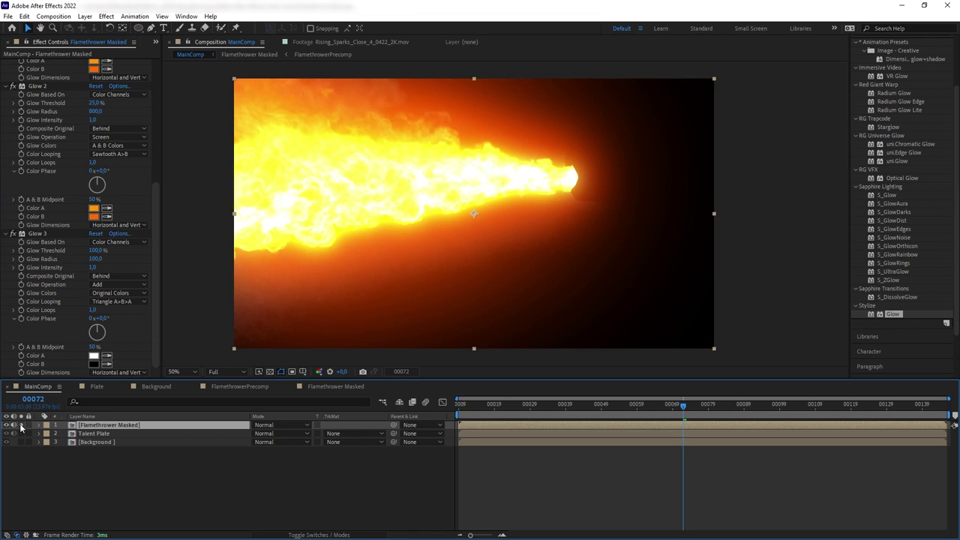
{"action": "left_click", "coordinate": [318, 371]}
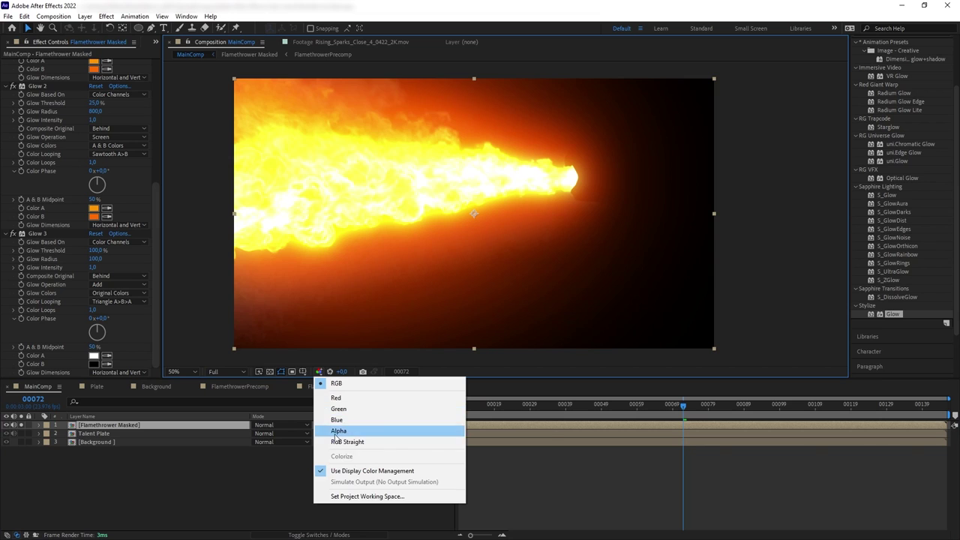
{"action": "left_click", "coordinate": [341, 431]}
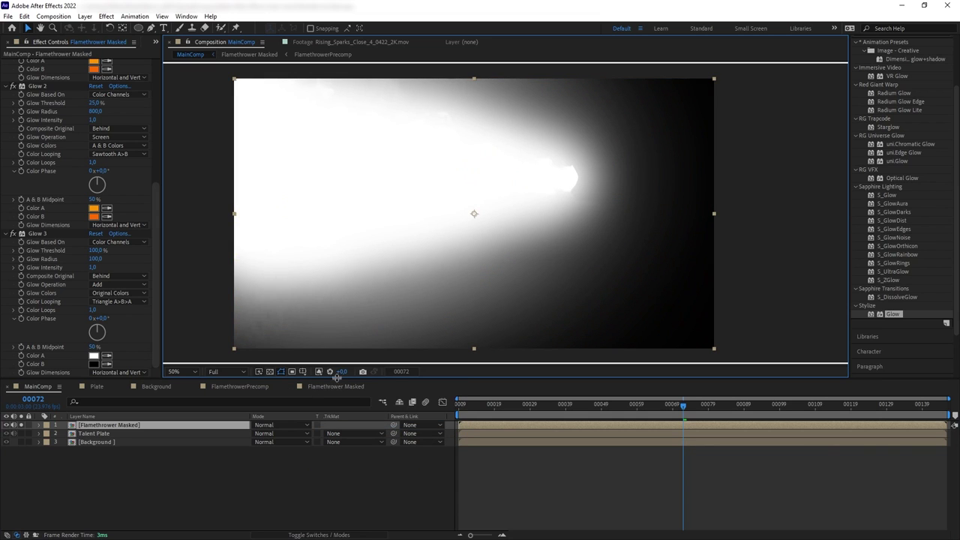
{"action": "left_click", "coordinate": [318, 371]}
{"action": "left_click", "coordinate": [330, 380]}
Apply the Solid Composite effect above Exposure on the Flamethrower Masked layer and set its color to black.
{"action": "scroll", "coordinate": [81, 270], "scroll_direction": "up", "scroll_amount": 6}
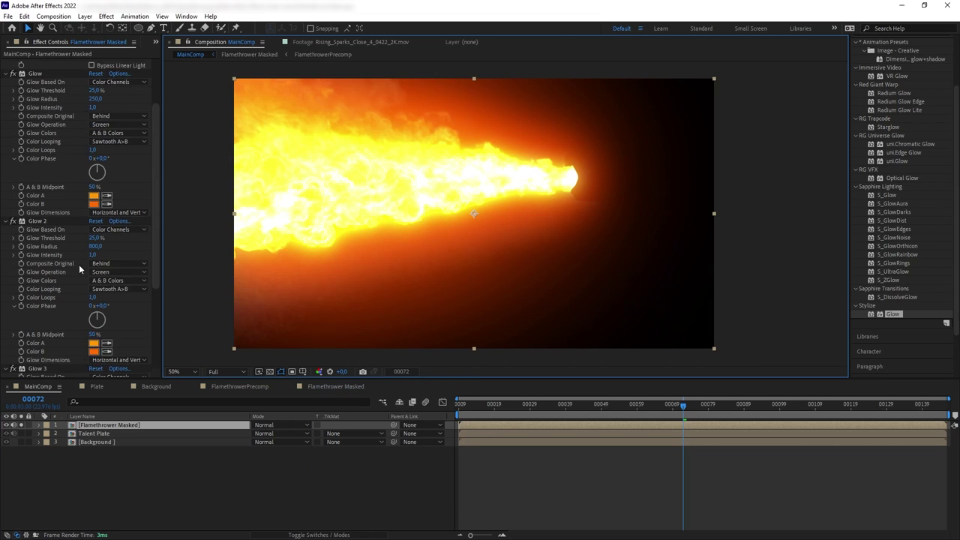
{"action": "key", "text": "ctrl+5"}
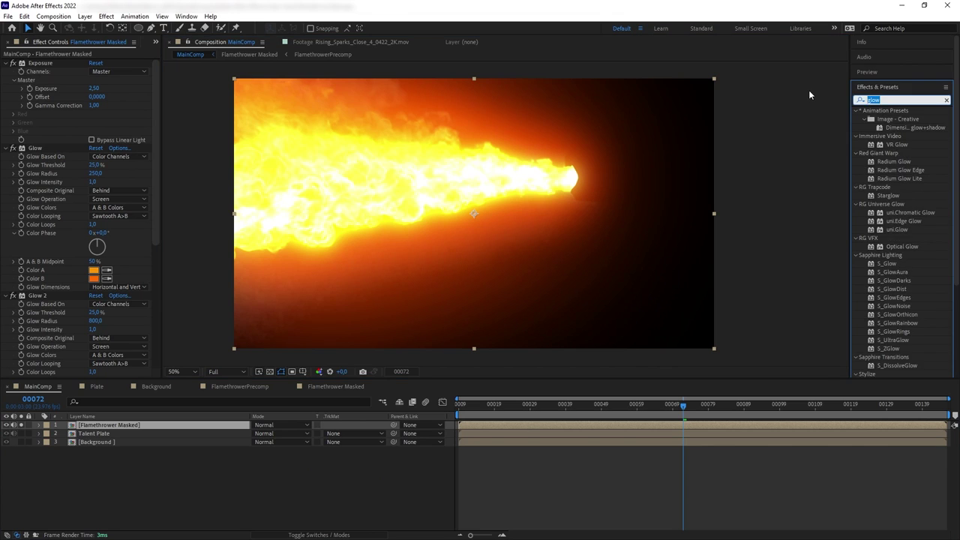
{"action": "type", "text": "solid"}
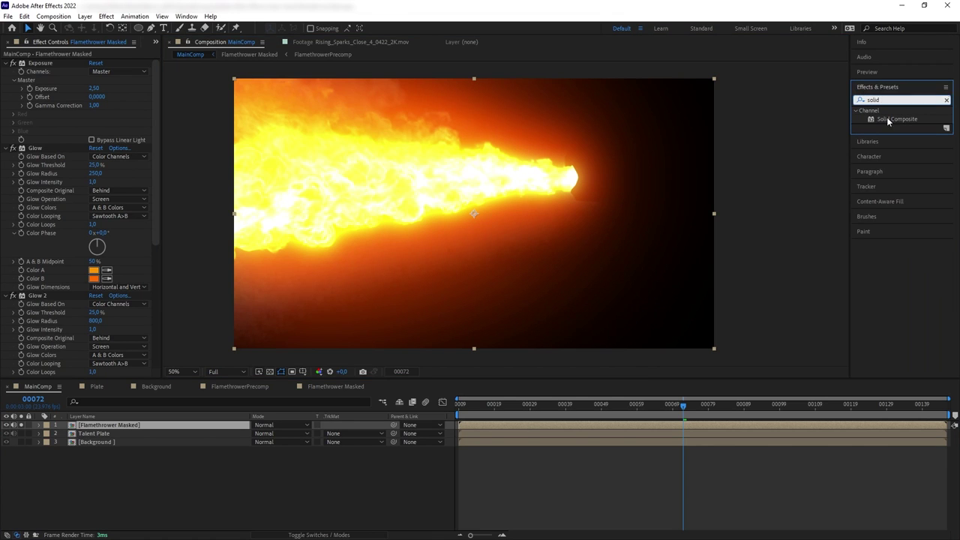
{"action": "left_click_drag", "start_coordinate": [889, 119], "coordinate": [56, 66]}
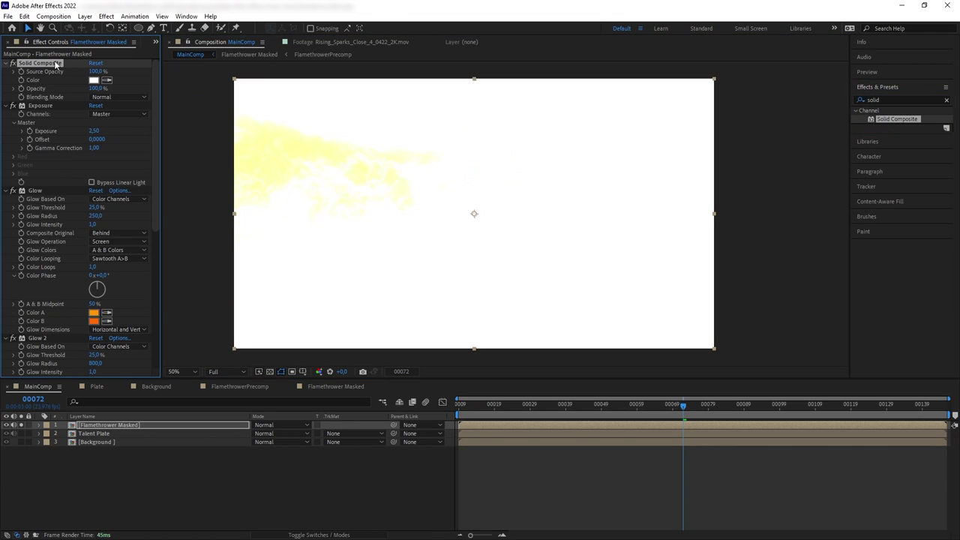
{"action": "left_click", "coordinate": [93, 80]}
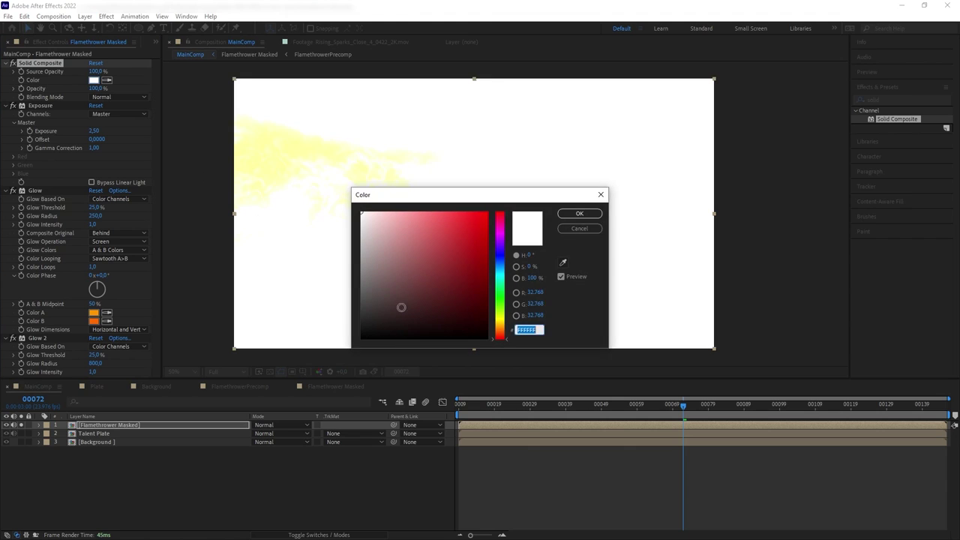
{"action": "left_click_drag", "start_coordinate": [402, 308], "coordinate": [360, 330]}
{"action": "left_click", "coordinate": [578, 215]}
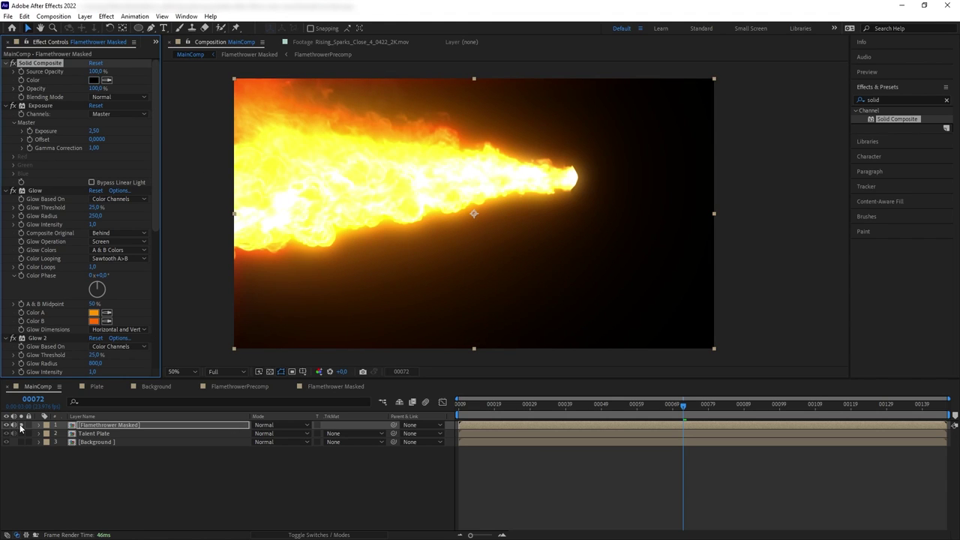
Unsolo the Flamethrower Masked layer, set its blending mode to Screen and preview the composite.
{"action": "left_click", "coordinate": [279, 425]}
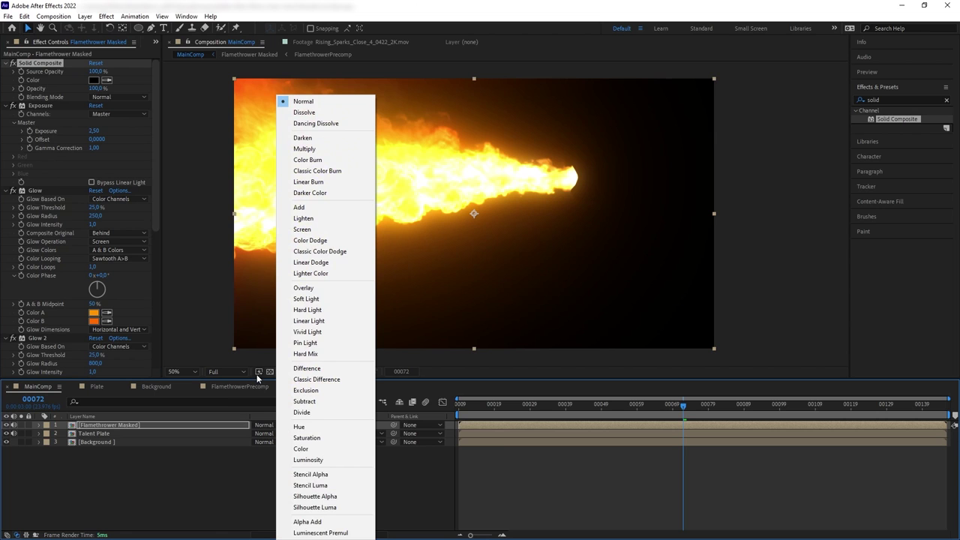
{"action": "left_click", "coordinate": [287, 231]}
{"action": "left_click_drag", "start_coordinate": [639, 409], "coordinate": [495, 480]}
{"action": "key", "text": "space"}
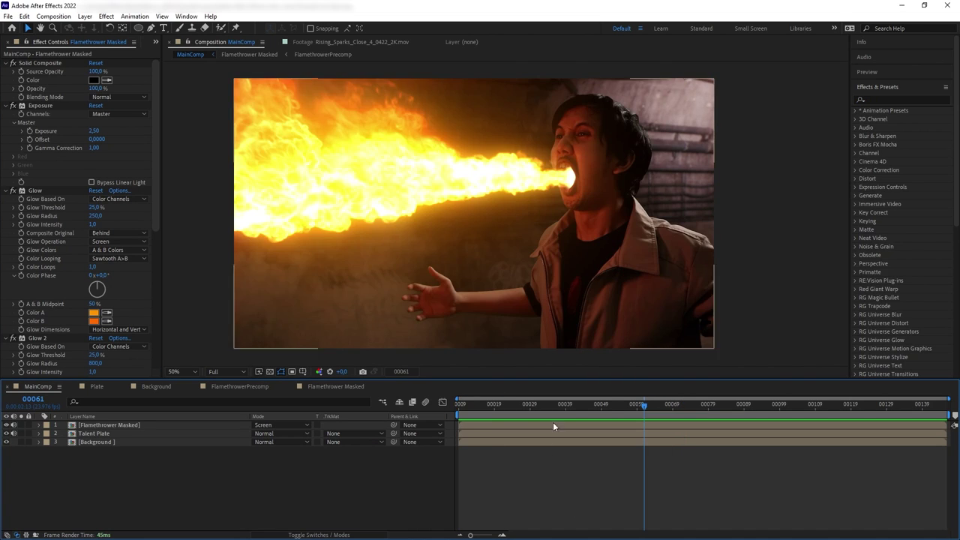
Place a duplicate of the Talent Plate layer at the top of the layer stack and rename it EyeBalls.
{"action": "left_click_drag", "start_coordinate": [645, 407], "coordinate": [566, 279]}
{"action": "scroll", "coordinate": [563, 275], "scroll_direction": "up", "scroll_amount": 1}
{"action": "left_click_drag", "start_coordinate": [593, 176], "coordinate": [500, 327]}
{"action": "left_click", "coordinate": [97, 433]}
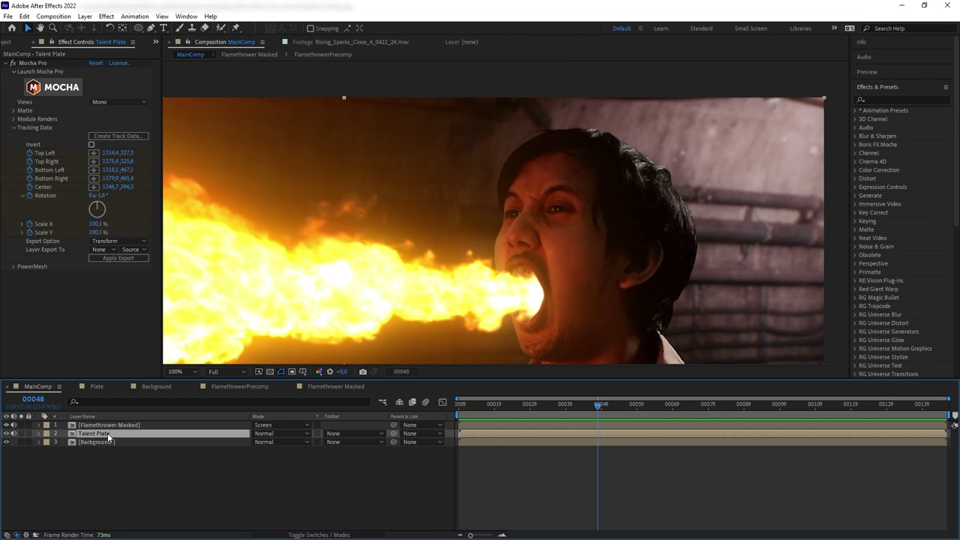
{"action": "key", "text": "ctrl+d"}
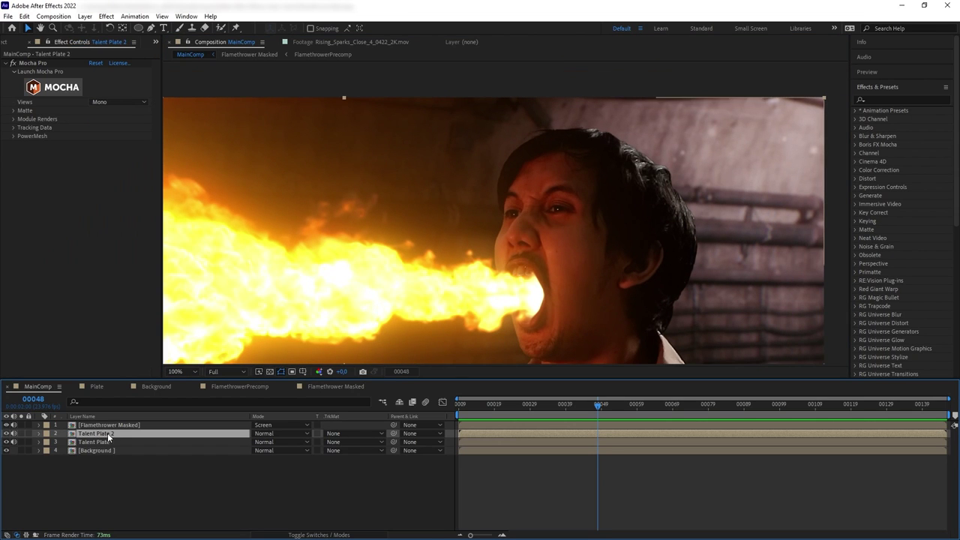
{"action": "key", "text": "ctrl+shift+bracketright"}
{"action": "right_click", "coordinate": [116, 426]}
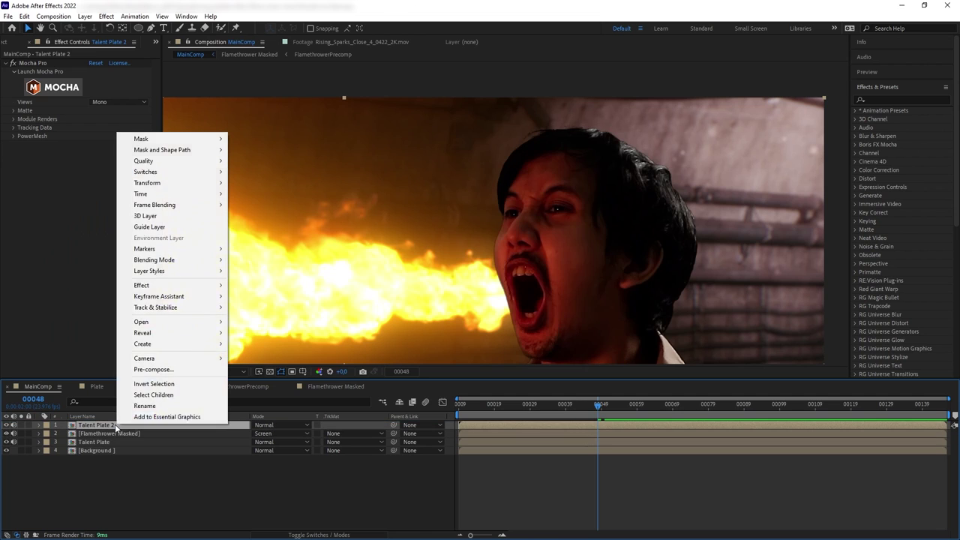
{"action": "left_click", "coordinate": [135, 422]}
{"action": "type", "text": "EyeBalls"}
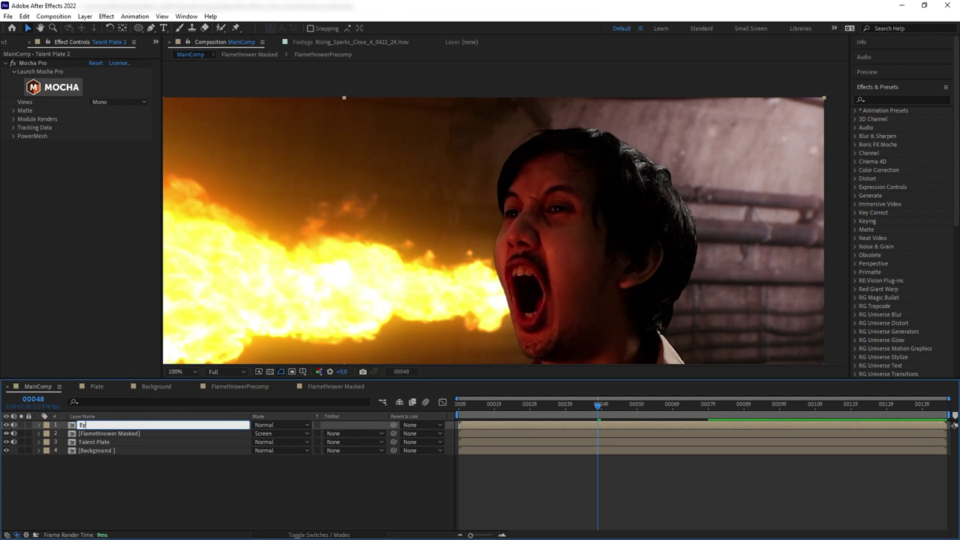
Open the EyeBalls layer in Mocha Pro and delete its existing mouth and tooth layers.
{"action": "left_click", "coordinate": [96, 287]}
{"action": "left_click", "coordinate": [50, 87]}
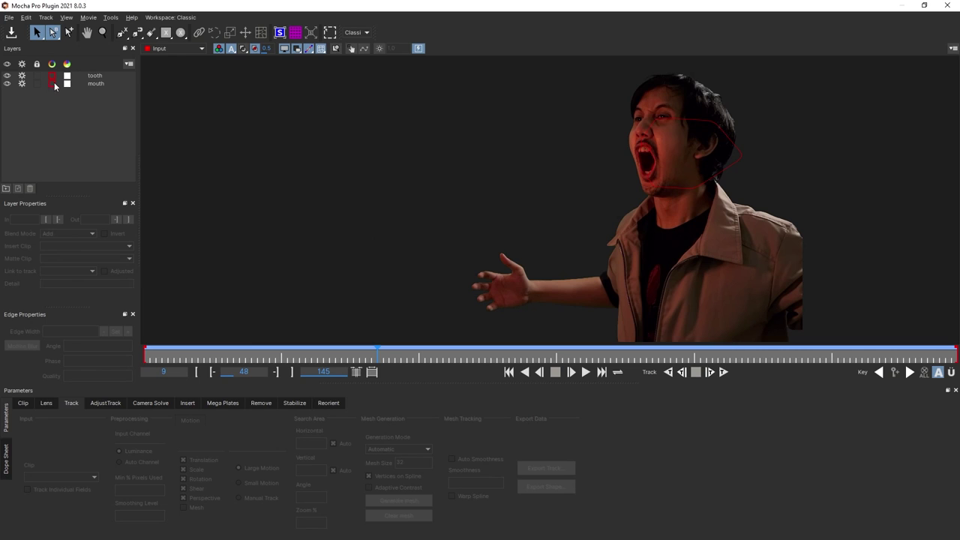
{"action": "left_click", "coordinate": [86, 84]}
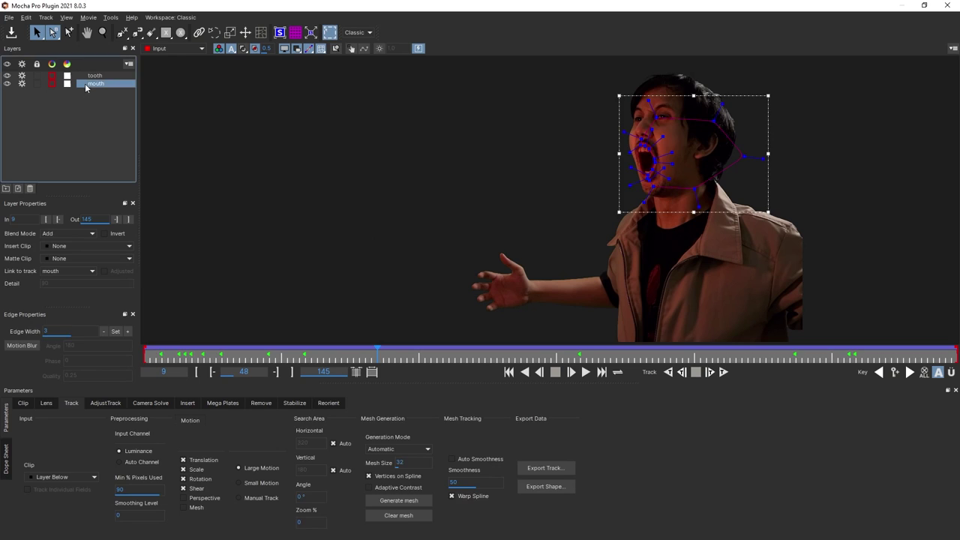
{"action": "left_click", "coordinate": [91, 76], "text": "shift"}
{"action": "key", "text": "Delete"}
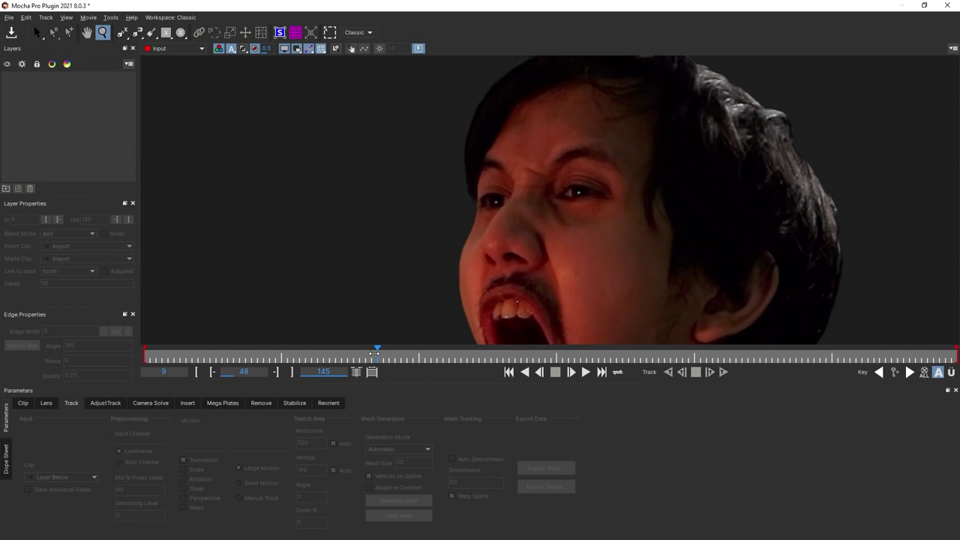
Draw a closed X-spline around the actor's eye nearest the camera at frame 21.
{"action": "left_click_drag", "start_coordinate": [374, 354], "coordinate": [211, 363]}
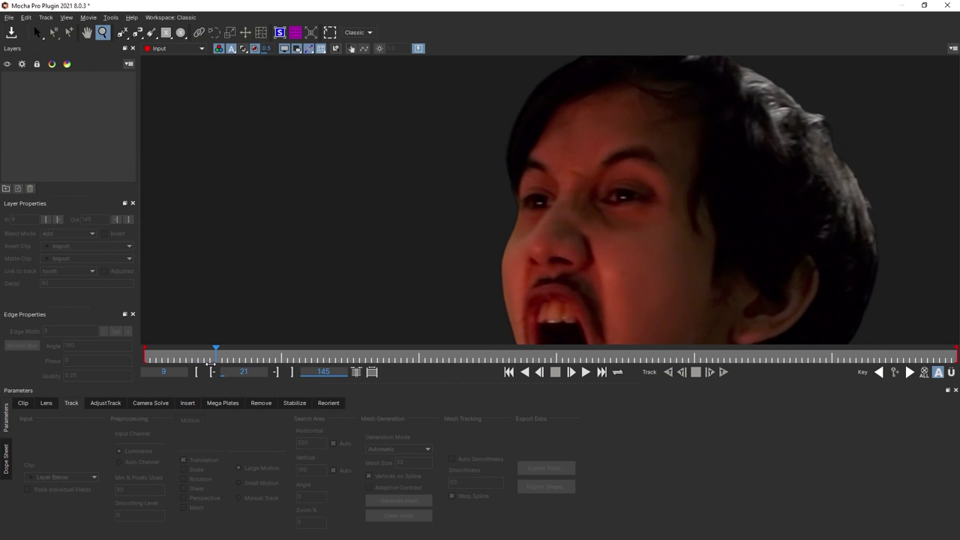
{"action": "mouse_move", "coordinate": [211, 363]}
{"action": "left_mouse_down"}
{"action": "mouse_move", "coordinate": [175, 357]}
{"action": "mouse_move", "coordinate": [375, 353]}
{"action": "mouse_move", "coordinate": [210, 354]}
{"action": "mouse_move", "coordinate": [185, 365]}
{"action": "mouse_move", "coordinate": [214, 364]}
{"action": "left_mouse_up"}
{"action": "left_click", "coordinate": [122, 33]}
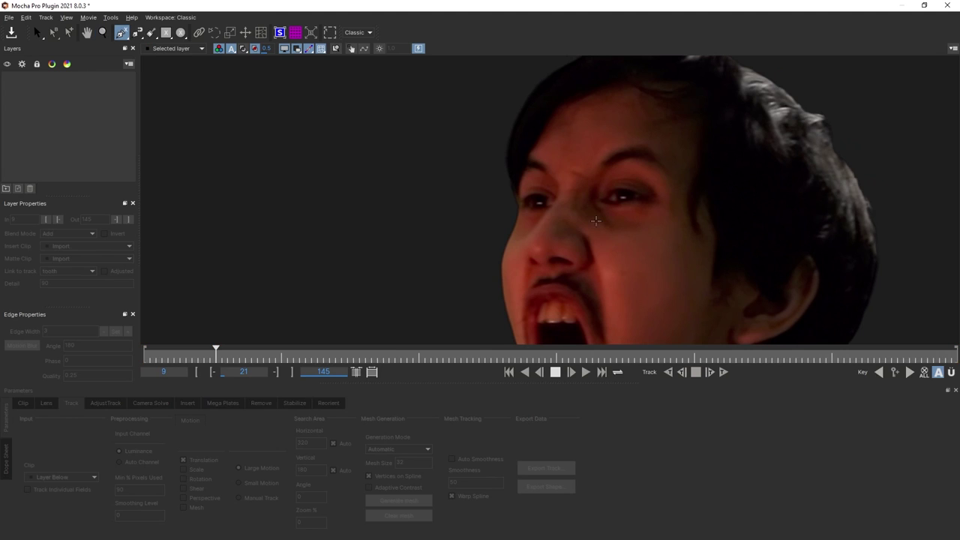
{"action": "left_click", "coordinate": [619, 189]}
{"action": "left_click", "coordinate": [636, 191]}
{"action": "left_click", "coordinate": [643, 197]}
{"action": "left_click", "coordinate": [625, 202]}
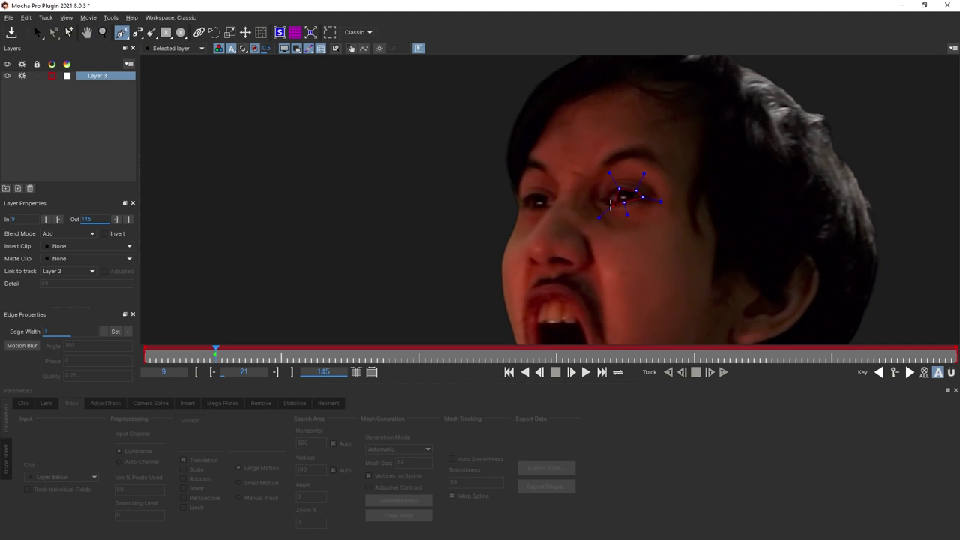
{"action": "left_click", "coordinate": [612, 204]}
{"action": "left_click", "coordinate": [601, 195]}
{"action": "left_click", "coordinate": [610, 191]}
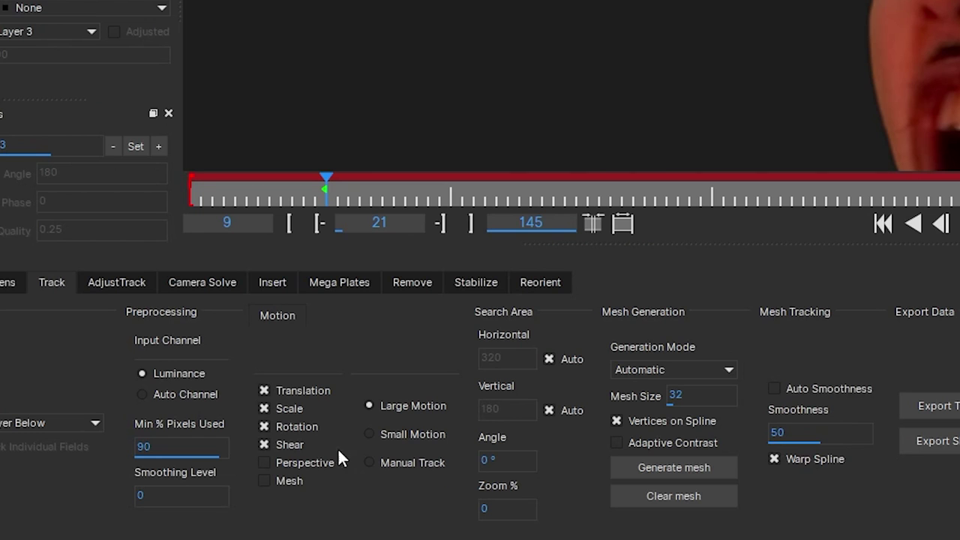
Limit the tracked motion to Translation only and track the eye shape forward from frame 21.
{"action": "left_click", "coordinate": [264, 444]}
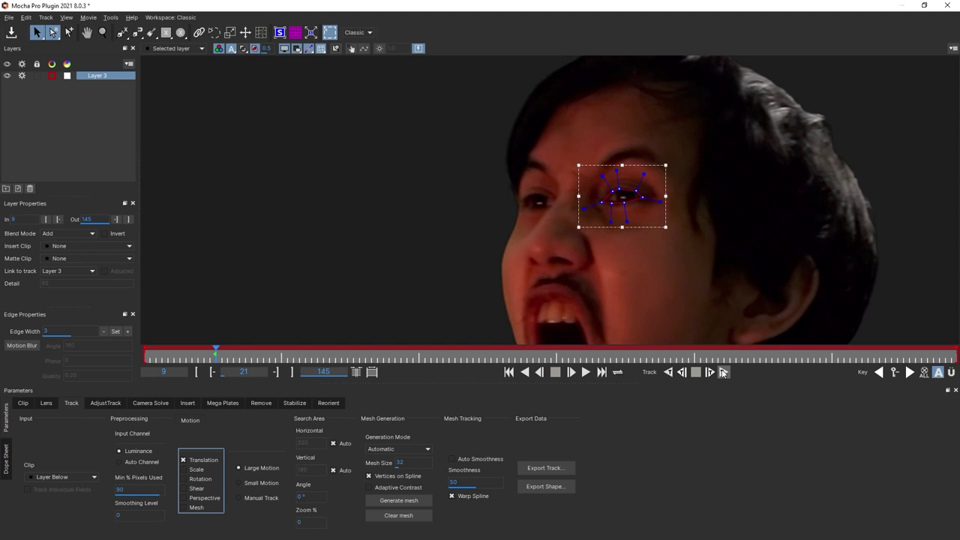
{"action": "left_click", "coordinate": [724, 372]}
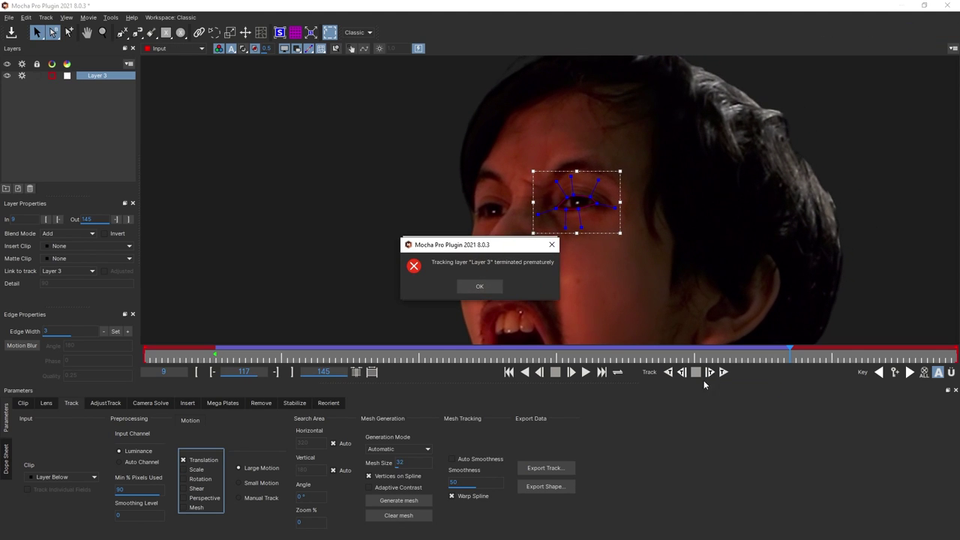
{"action": "left_click", "coordinate": [480, 288]}
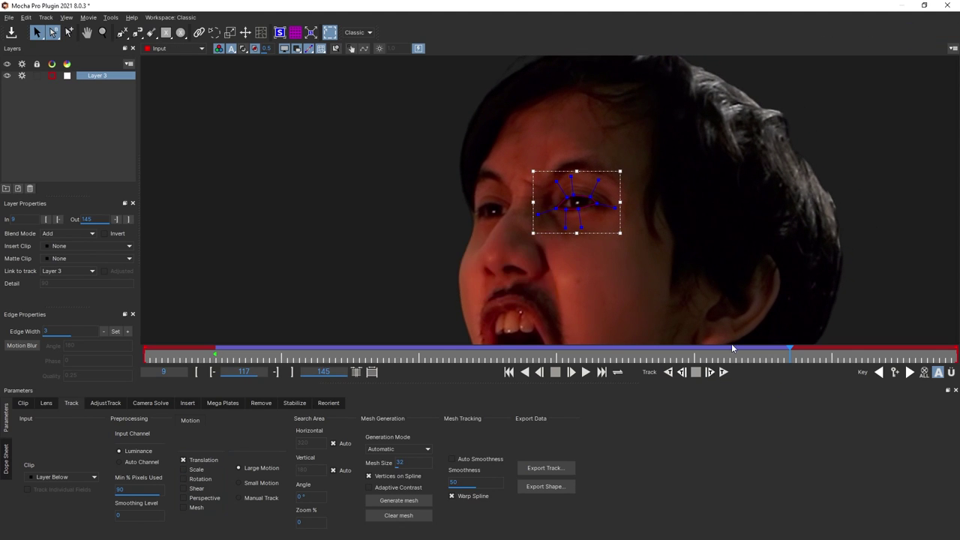
Switch the eye layer to Manual Track at frame 117 and show its planar surface.
{"action": "left_click_drag", "start_coordinate": [801, 356], "coordinate": [792, 369]}
{"action": "left_click", "coordinate": [791, 368]}
{"action": "left_click", "coordinate": [264, 499]}
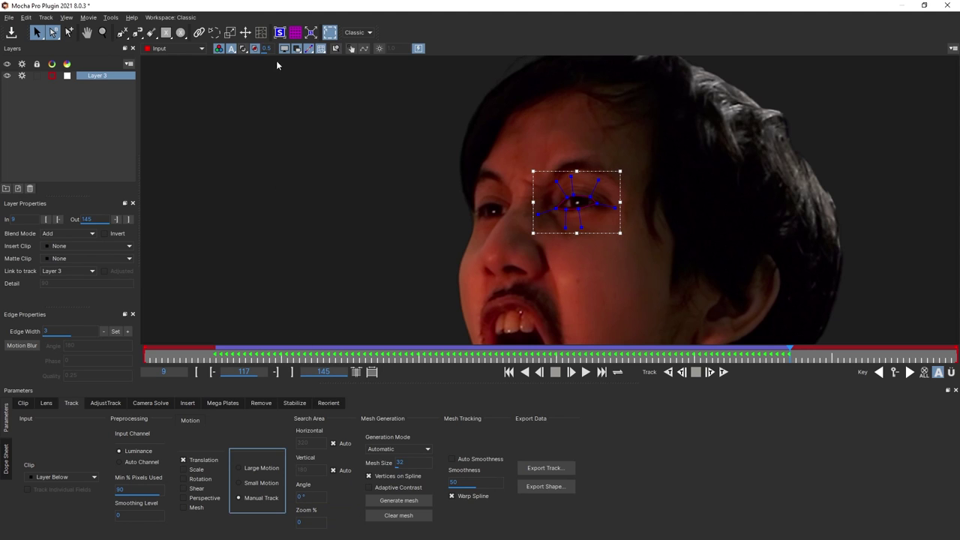
{"action": "left_click", "coordinate": [284, 37]}
{"action": "scroll", "coordinate": [603, 196], "scroll_direction": "up", "scroll_amount": 5}
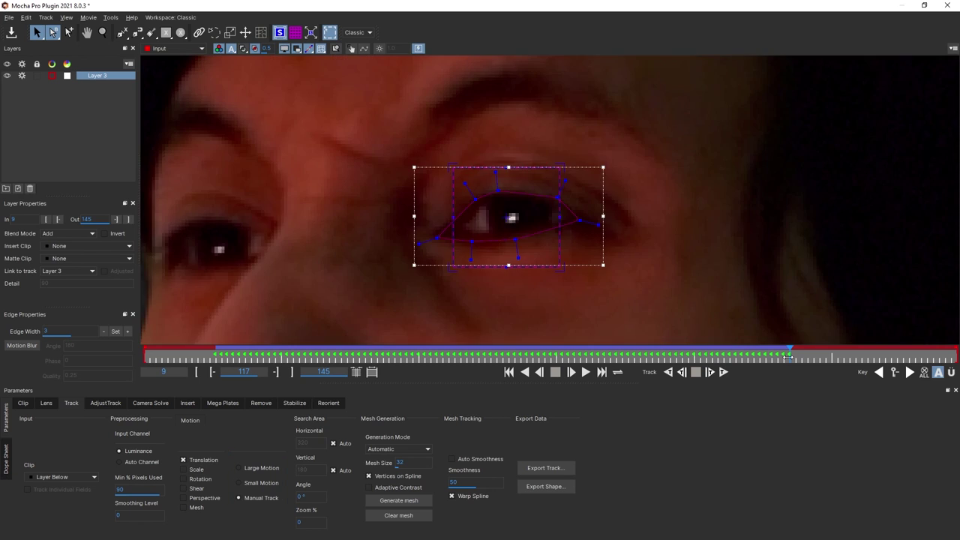
Manually reposition the eye's planar surface over the eye at frames 124, 126, 125 and 130.
{"action": "left_click_drag", "start_coordinate": [790, 362], "coordinate": [832, 359]}
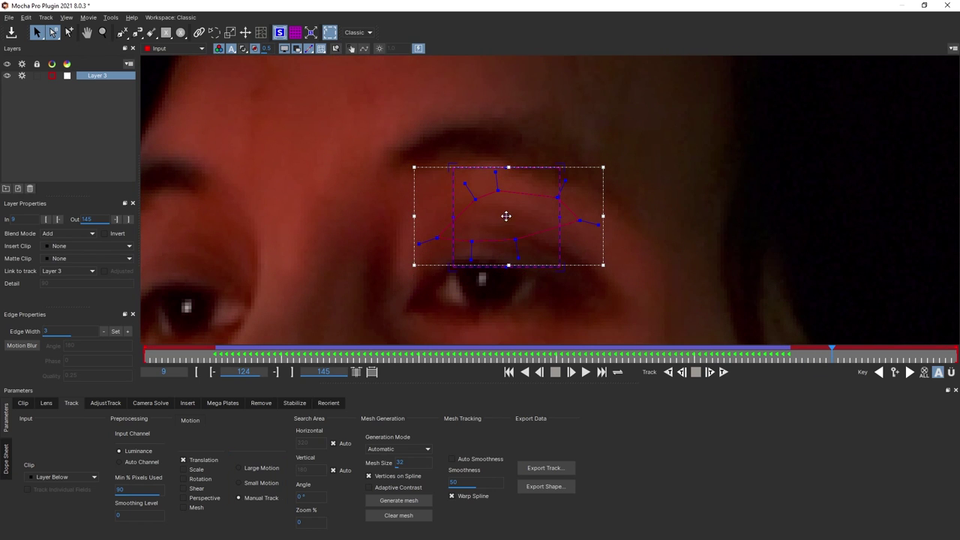
{"action": "left_click_drag", "start_coordinate": [506, 216], "coordinate": [483, 285]}
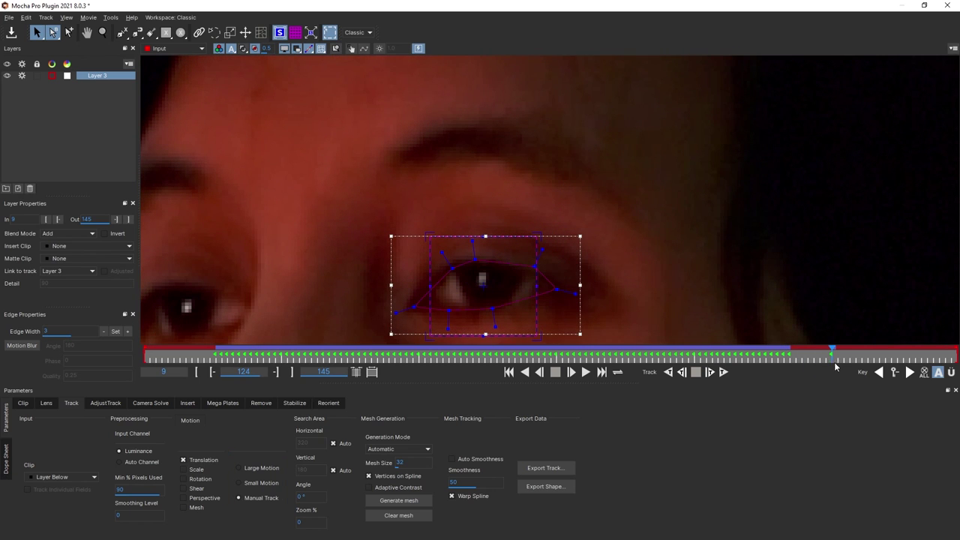
{"action": "mouse_move", "coordinate": [832, 355]}
{"action": "left_mouse_down"}
{"action": "mouse_move", "coordinate": [821, 356]}
{"action": "mouse_move", "coordinate": [863, 358]}
{"action": "mouse_move", "coordinate": [846, 360]}
{"action": "left_mouse_up"}
{"action": "left_click_drag", "start_coordinate": [517, 328], "coordinate": [516, 208]}
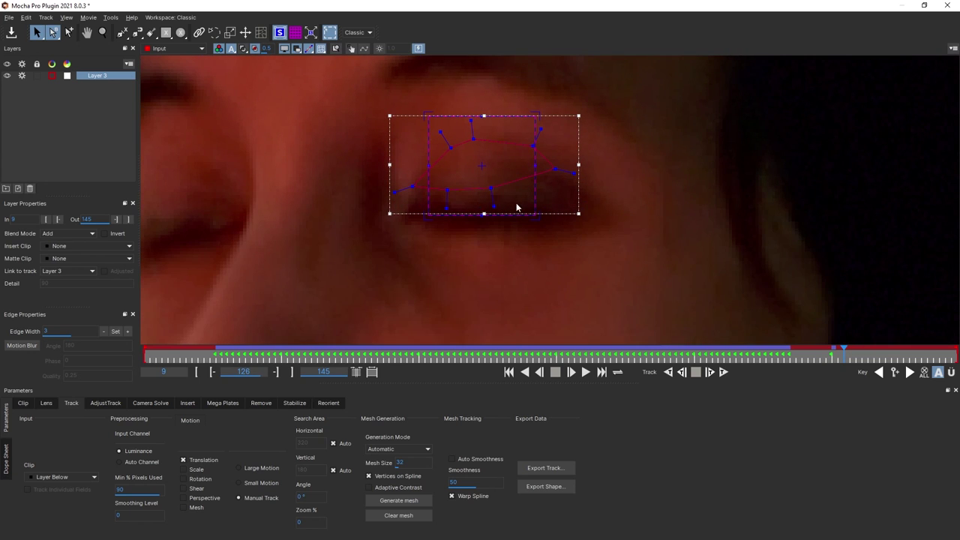
{"action": "left_click", "coordinate": [837, 355]}
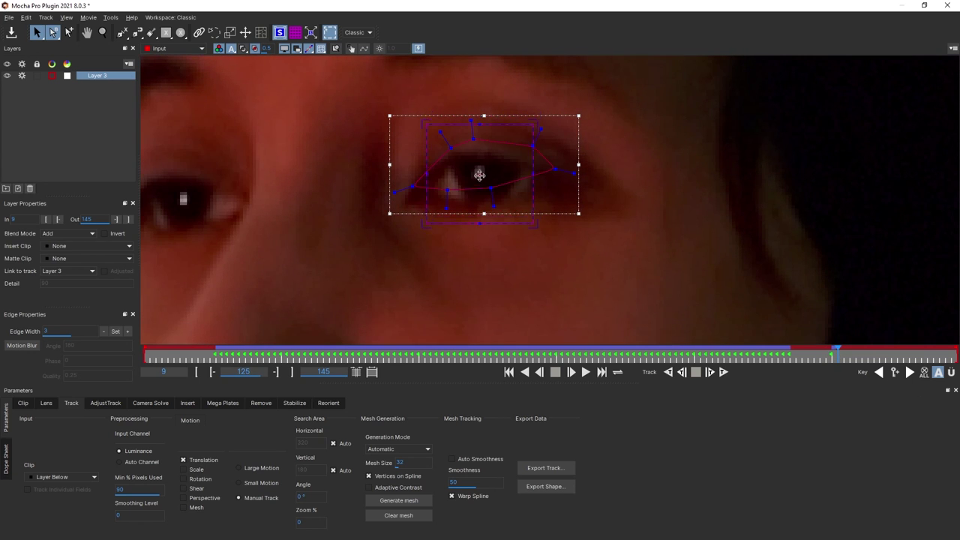
{"action": "left_click_drag", "start_coordinate": [480, 172], "coordinate": [481, 189]}
{"action": "left_click_drag", "start_coordinate": [839, 353], "coordinate": [868, 351]}
{"action": "left_click_drag", "start_coordinate": [480, 181], "coordinate": [490, 255]}
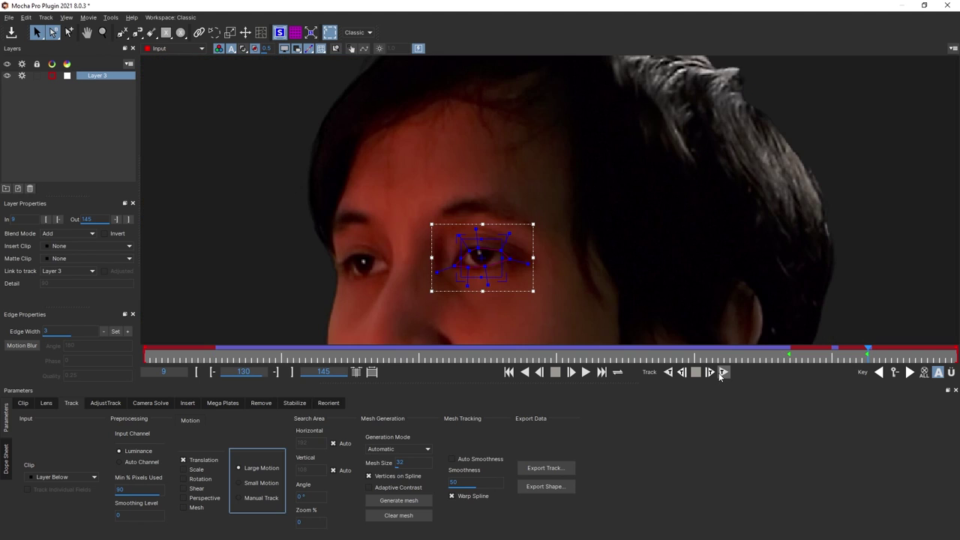
Track the eye shape forward from frame 130 and fit its spline points to the eye's outline at frame 71.
{"action": "left_click", "coordinate": [722, 372]}
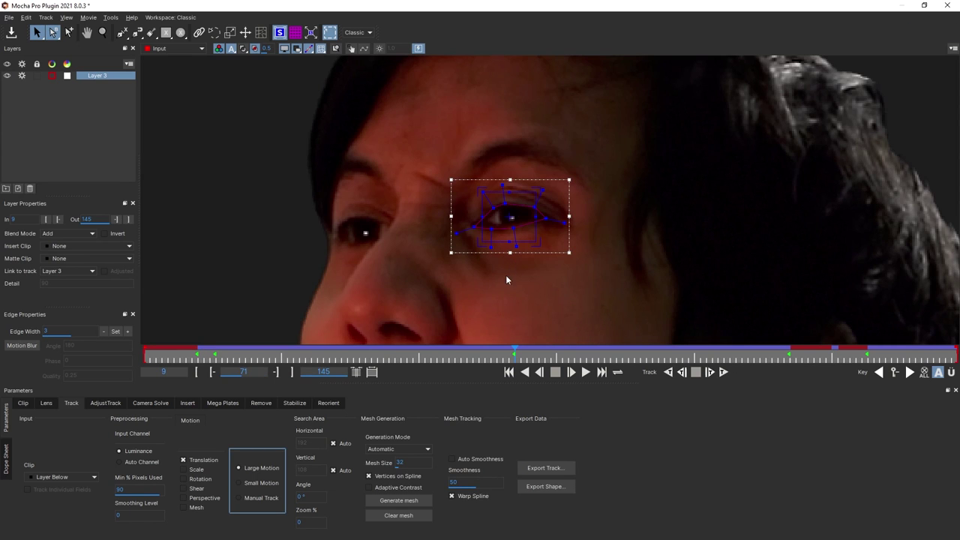
{"action": "left_click", "coordinate": [275, 32]}
{"action": "key", "text": "z"}
{"action": "left_click_drag", "start_coordinate": [510, 262], "coordinate": [549, 137]}
{"action": "left_click_drag", "start_coordinate": [641, 117], "coordinate": [396, 268]}
{"action": "left_click_drag", "start_coordinate": [553, 157], "coordinate": [547, 169]}
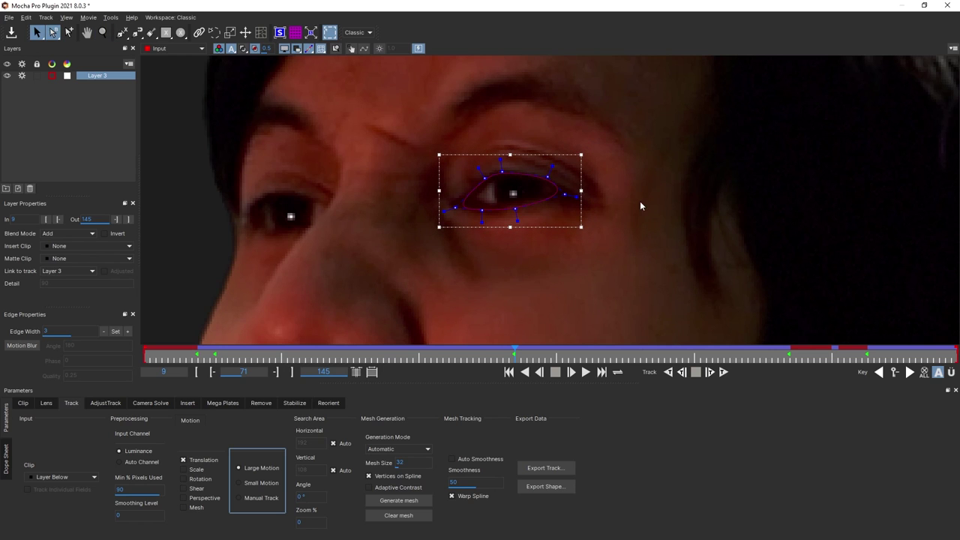
{"action": "left_click_drag", "start_coordinate": [518, 211], "coordinate": [486, 209]}
{"action": "left_click_drag", "start_coordinate": [455, 209], "coordinate": [473, 200]}
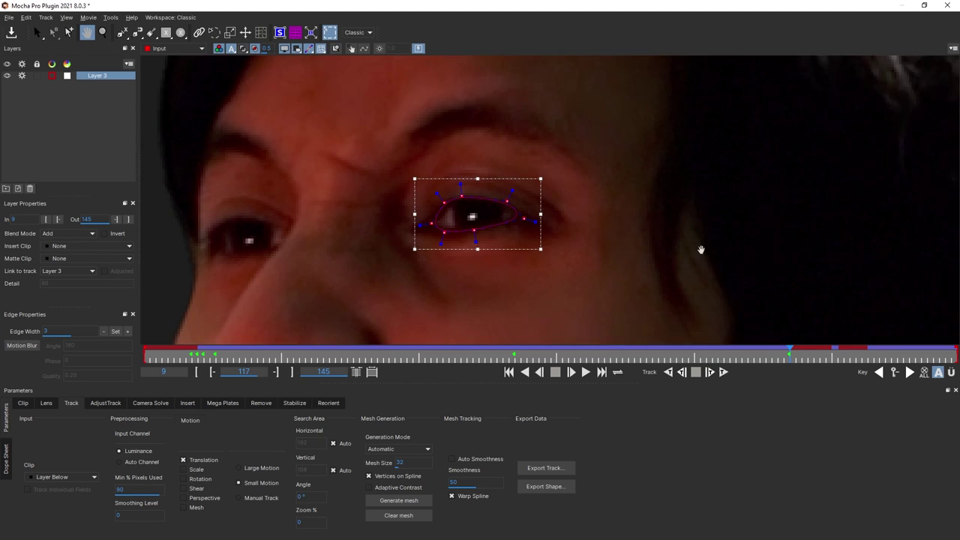
Reshape the eye spline to match the narrowing eyelid opening at frames 121 and 122.
{"action": "left_click", "coordinate": [789, 364]}
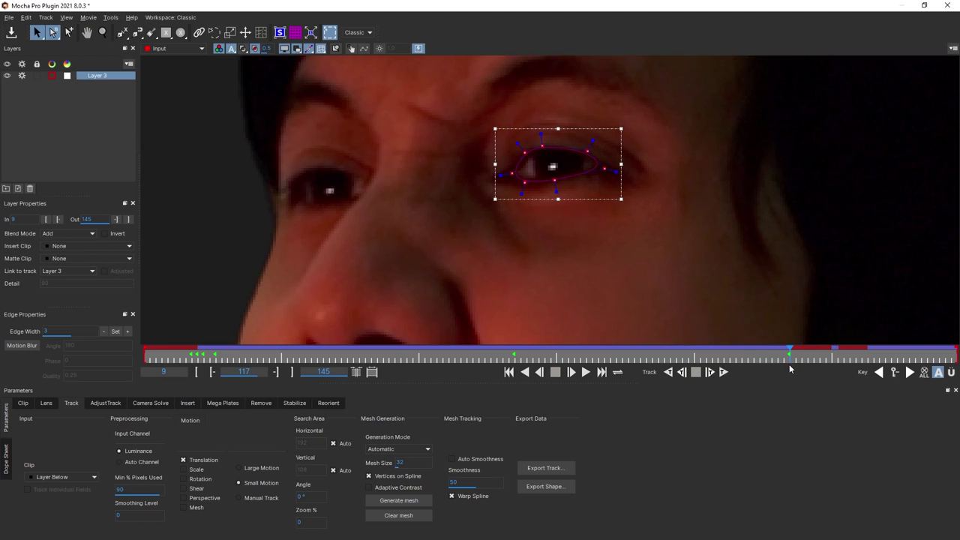
{"action": "left_click_drag", "start_coordinate": [790, 364], "coordinate": [812, 357]}
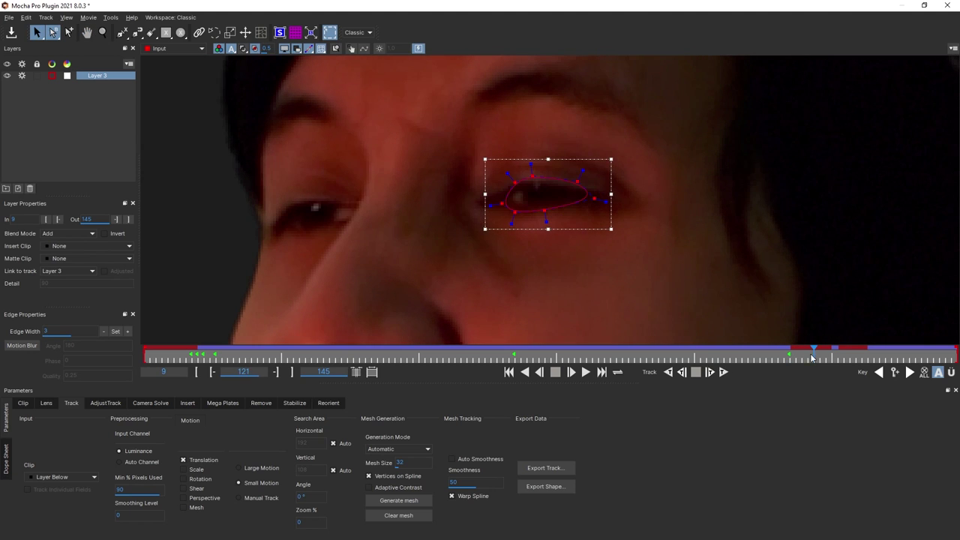
{"action": "left_click_drag", "start_coordinate": [549, 159], "coordinate": [532, 188]}
{"action": "left_click_drag", "start_coordinate": [814, 355], "coordinate": [819, 353]}
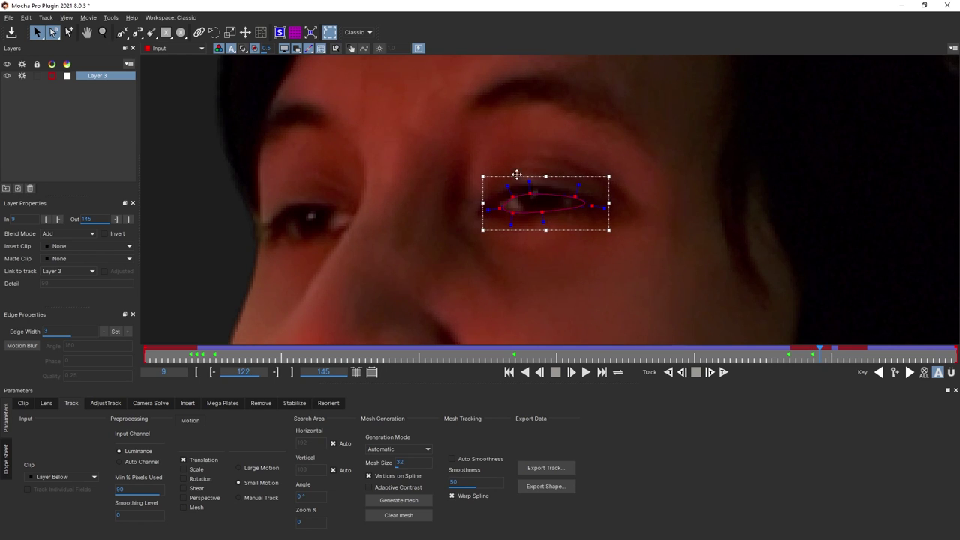
{"action": "left_click_drag", "start_coordinate": [546, 175], "coordinate": [546, 174]}
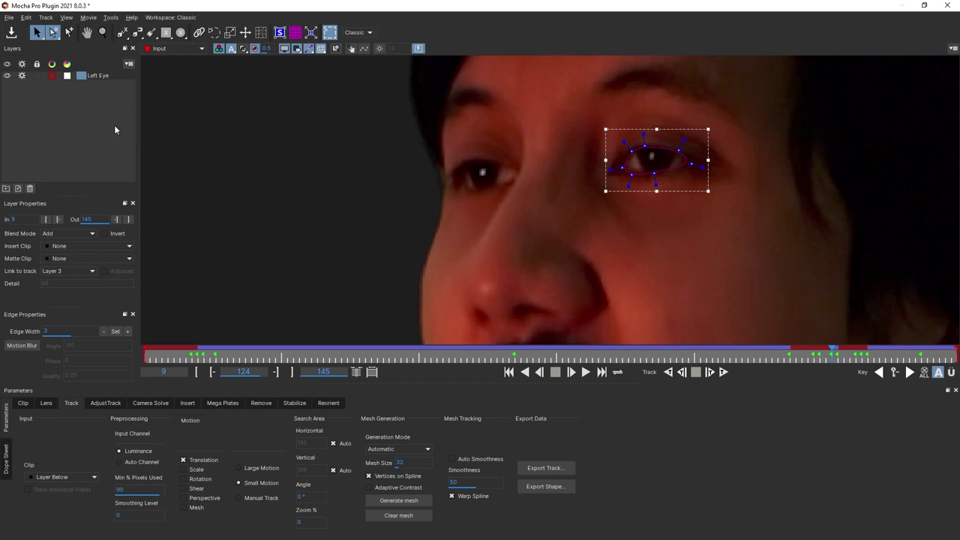
Name the tracked eye layer Left Eye and hide it.
{"action": "left_click", "coordinate": [114, 125]}
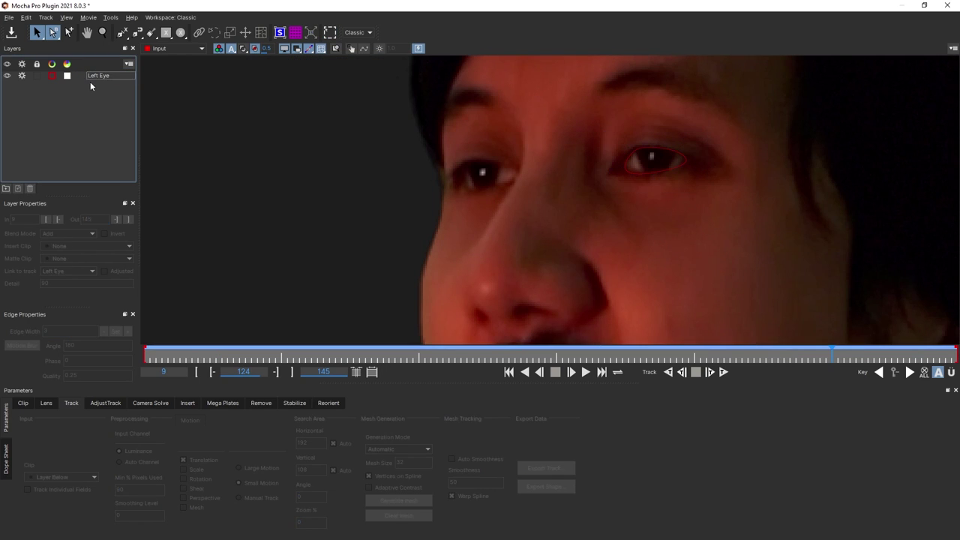
{"action": "left_click", "coordinate": [91, 81]}
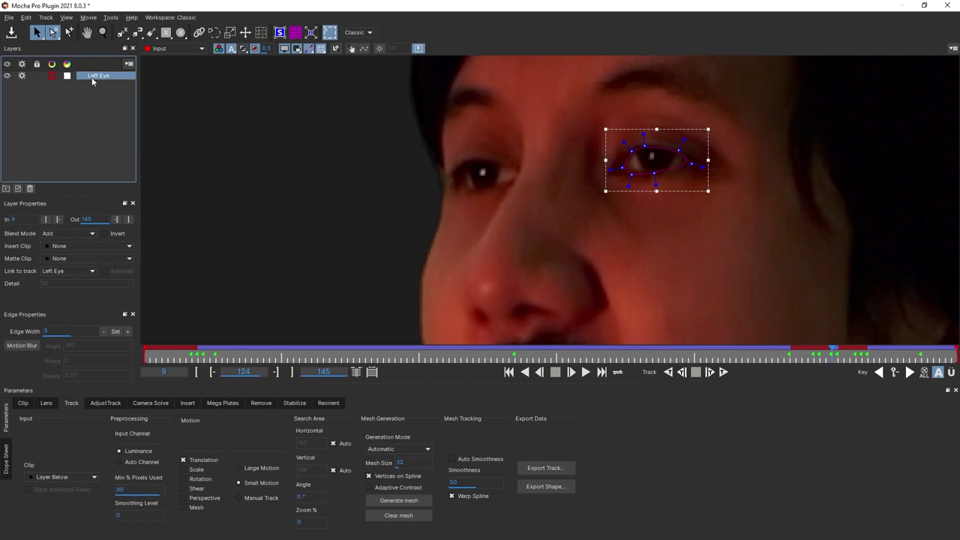
{"action": "left_click", "coordinate": [7, 75]}
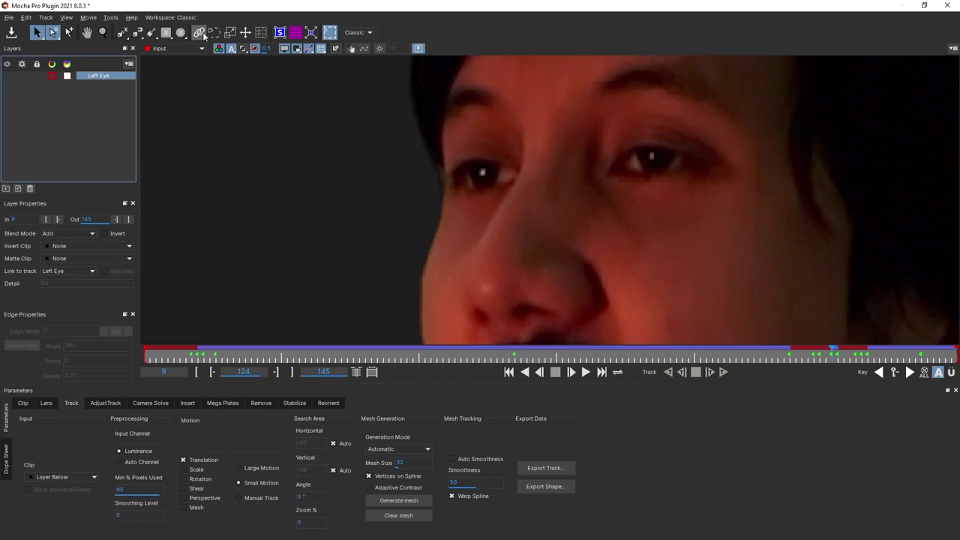
Draw a closed X-spline around the actor's far eye at frame 124 and adjust its points to the eye's outline.
{"action": "left_click", "coordinate": [123, 34]}
{"action": "left_click", "coordinate": [473, 159]}
{"action": "left_click", "coordinate": [500, 160]}
{"action": "left_click", "coordinate": [514, 177]}
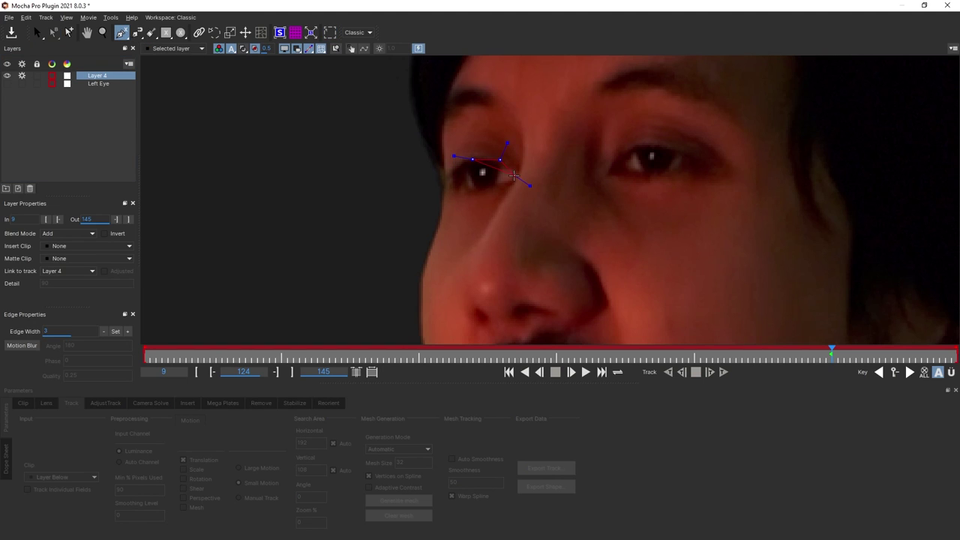
{"action": "left_click", "coordinate": [499, 183]}
{"action": "left_click", "coordinate": [475, 188]}
{"action": "left_click", "coordinate": [463, 178]}
{"action": "left_click", "coordinate": [464, 167]}
{"action": "key", "text": "s"}
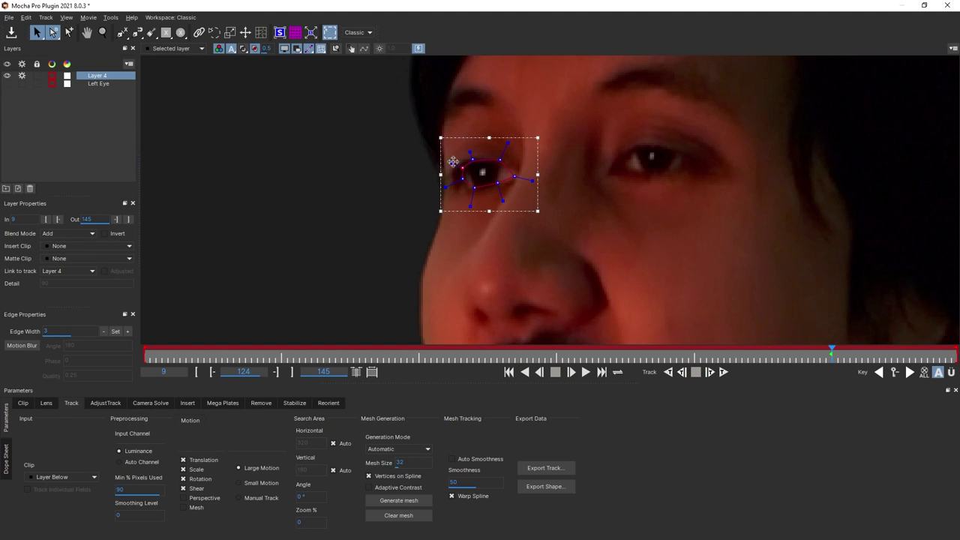
{"action": "left_click_drag", "start_coordinate": [447, 186], "coordinate": [451, 183]}
{"action": "left_click_drag", "start_coordinate": [471, 206], "coordinate": [504, 200]}
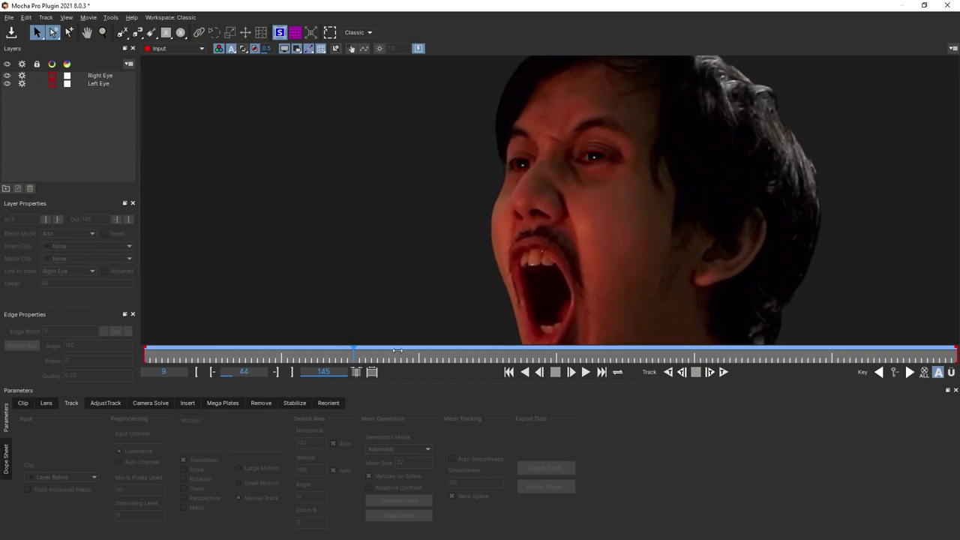
Return to After Effects and create After Effects masks from the Right Eye and Left Eye shapes on the EyeBalls layer.
{"action": "left_click", "coordinate": [947, 5]}
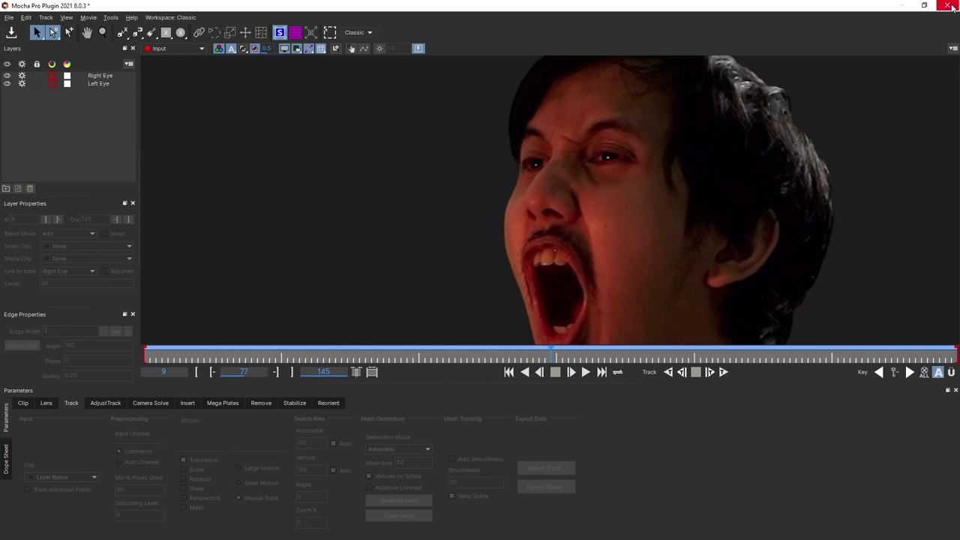
{"action": "left_click", "coordinate": [624, 296]}
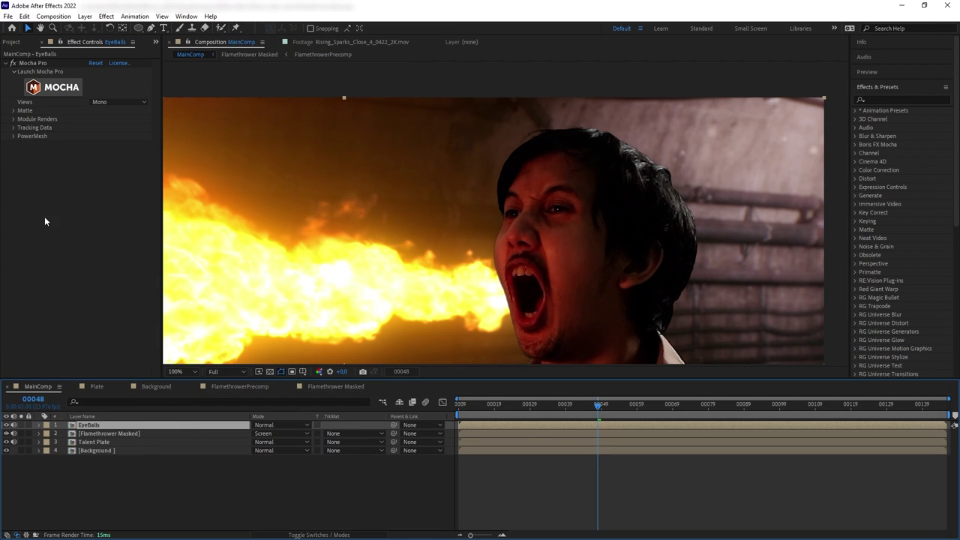
{"action": "left_click", "coordinate": [13, 111]}
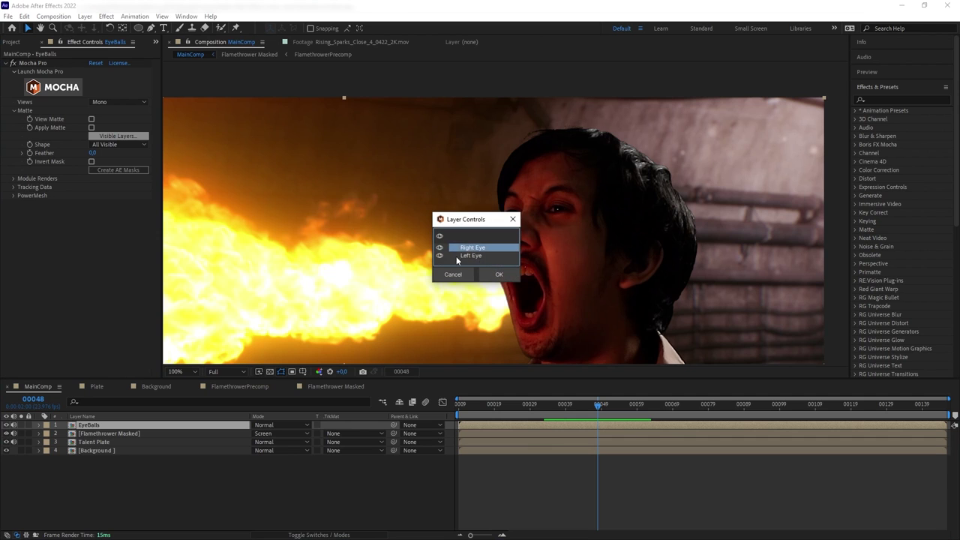
{"action": "left_click", "coordinate": [496, 273]}
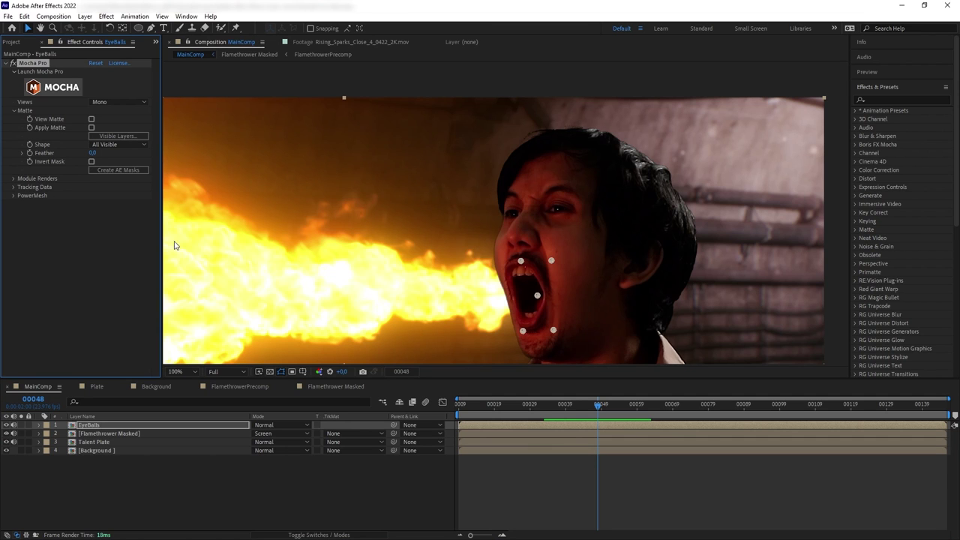
{"action": "left_click", "coordinate": [123, 172]}
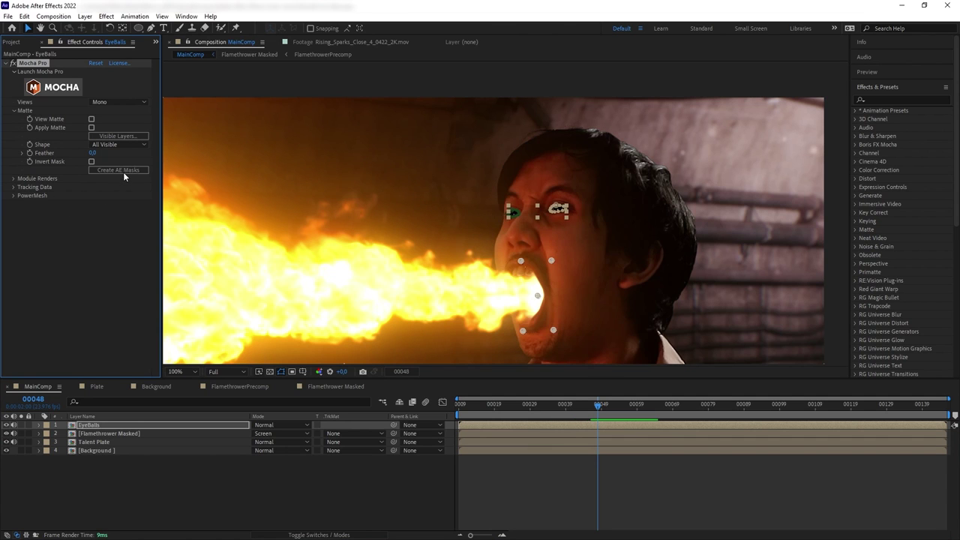
{"action": "scroll", "coordinate": [540, 210], "scroll_direction": "up", "scroll_amount": 4}
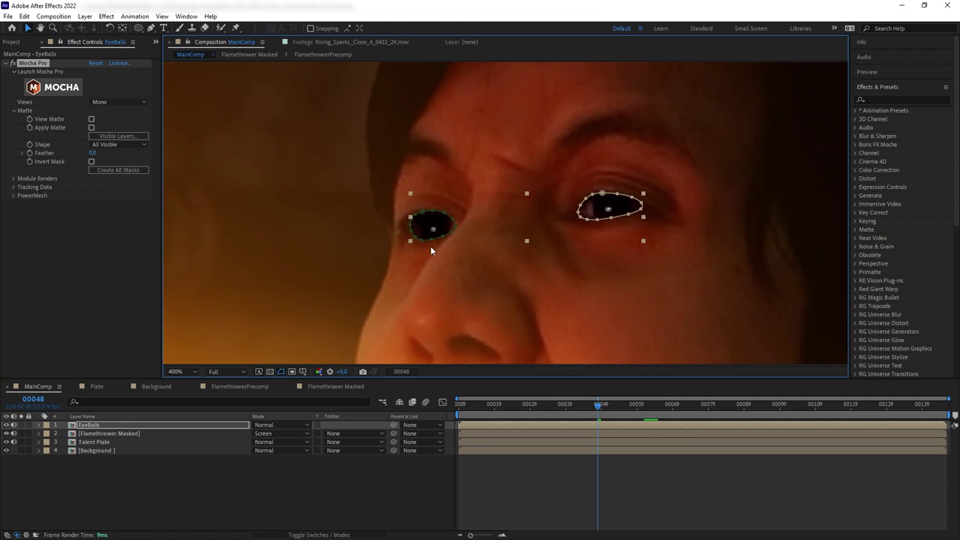
{"action": "left_click", "coordinate": [263, 506]}
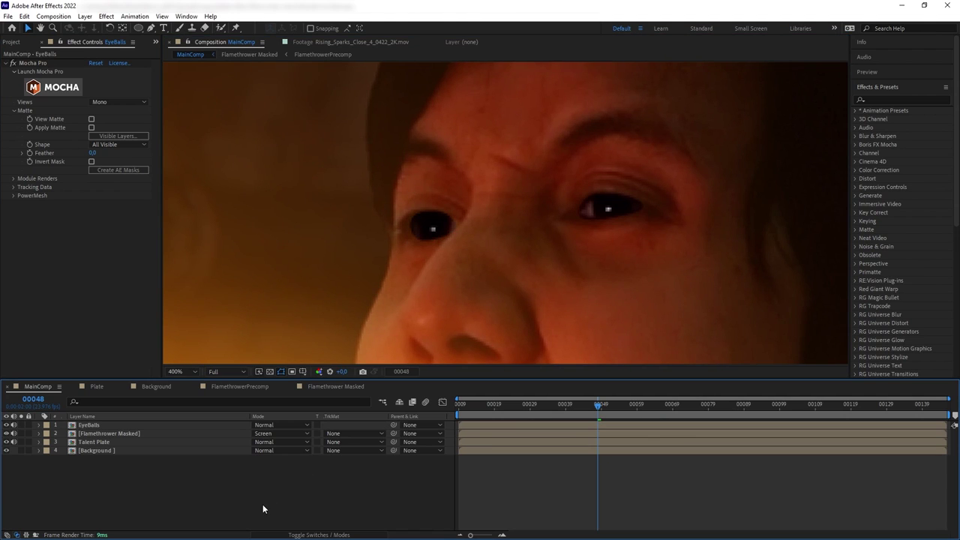
Keyframe the EyeBalls layer's opacity at 100% on frame 117 and 0% on frame 118.
{"action": "left_click", "coordinate": [106, 425]}
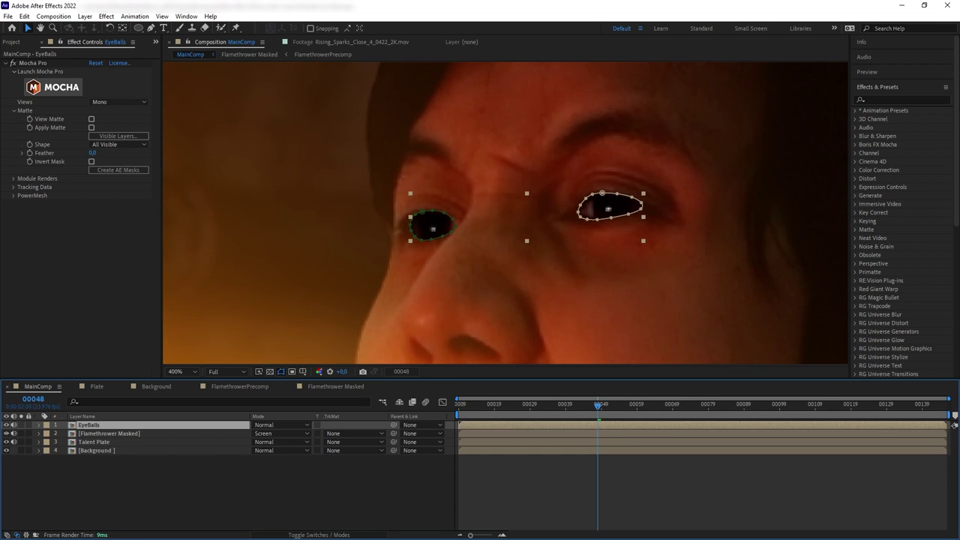
{"action": "left_click_drag", "start_coordinate": [811, 410], "coordinate": [844, 411]}
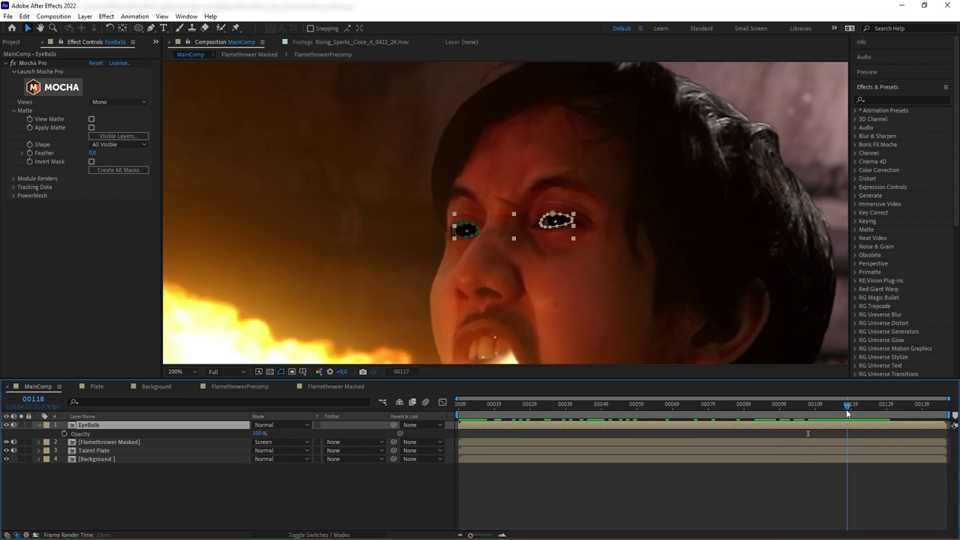
{"action": "scroll", "coordinate": [469, 335], "scroll_direction": "up", "scroll_amount": 1}
{"action": "left_click", "coordinate": [64, 434]}
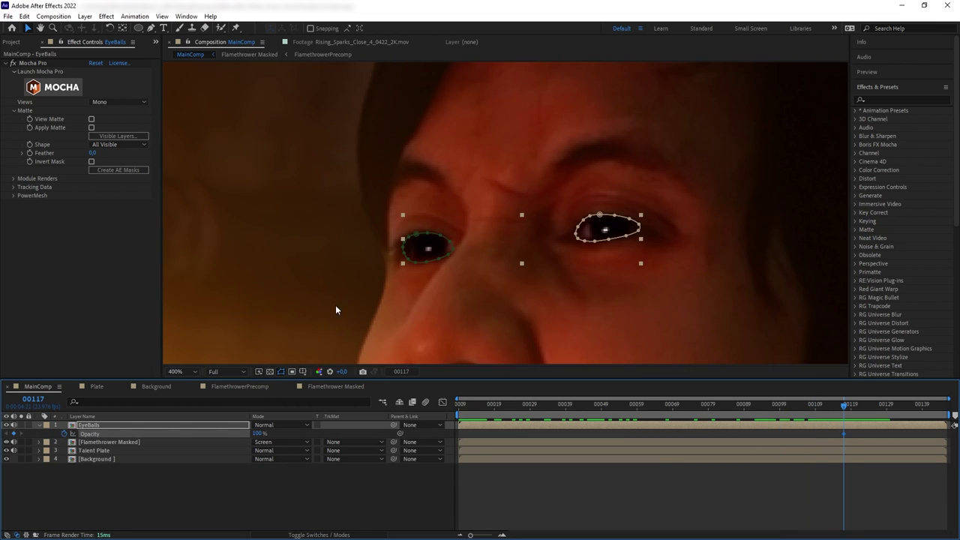
{"action": "key", "text": "Page_Down"}
{"action": "left_click_drag", "start_coordinate": [257, 433], "coordinate": [67, 458]}
{"action": "key", "text": "Page_Up"}
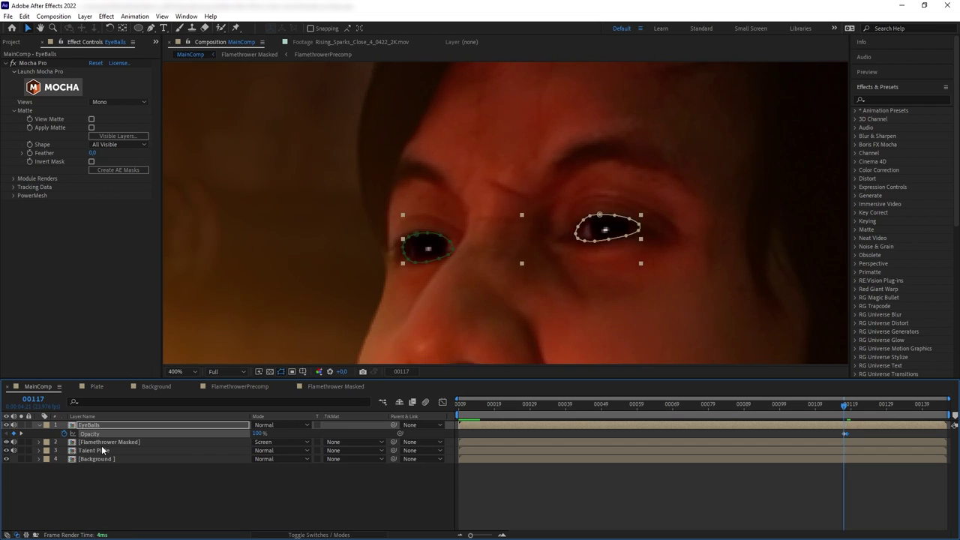
Keyframe the EyeBalls layer's opacity at 0% on frame 120 and 100% on frame 121.
{"action": "key", "text": "Page_Down"}
{"action": "key", "text": "Page_Down"}
{"action": "key", "text": "Page_Down"}
{"action": "key", "text": "Page_Down"}
{"action": "key", "text": "Page_Down"}
{"action": "key", "text": "Page_Up"}
{"action": "key", "text": "Page_Up"}
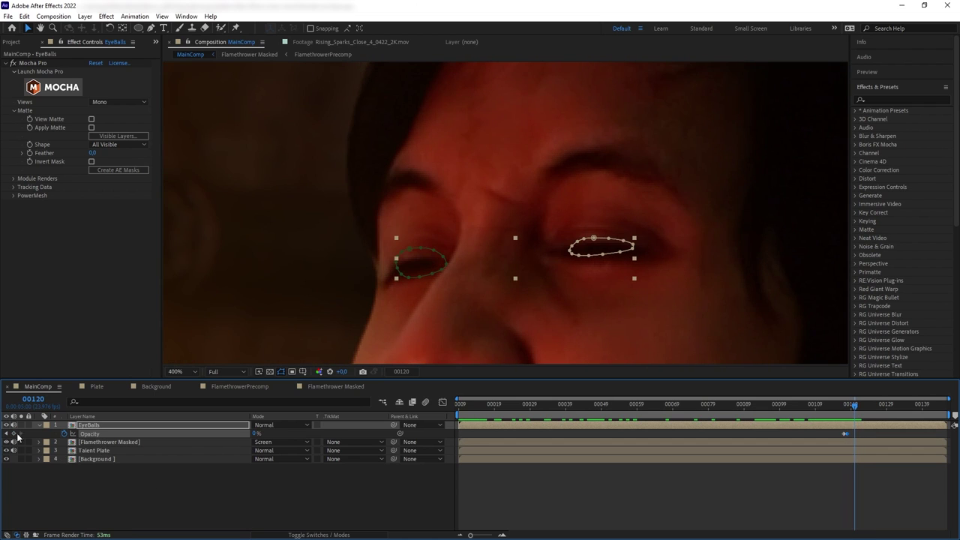
{"action": "key", "text": "Page_Down"}
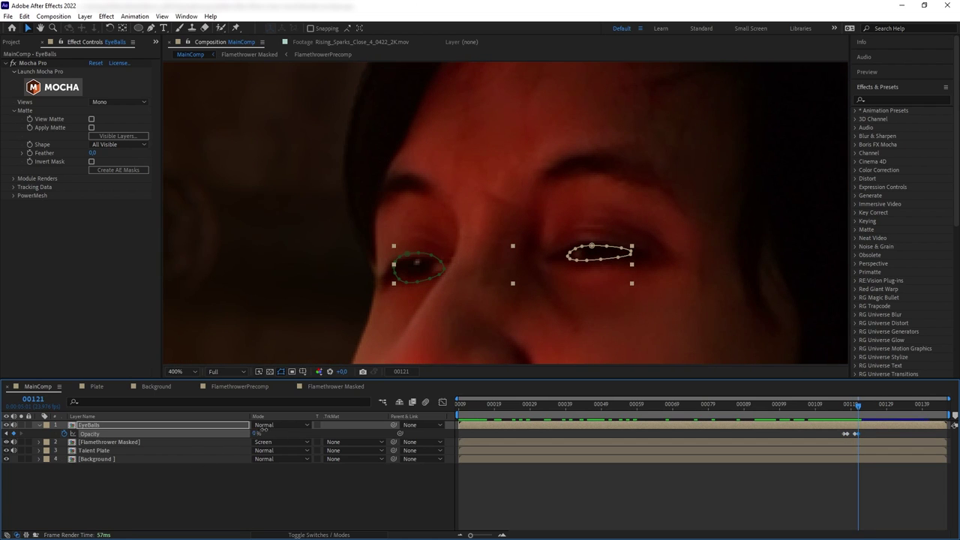
{"action": "key", "text": "Page_Down"}
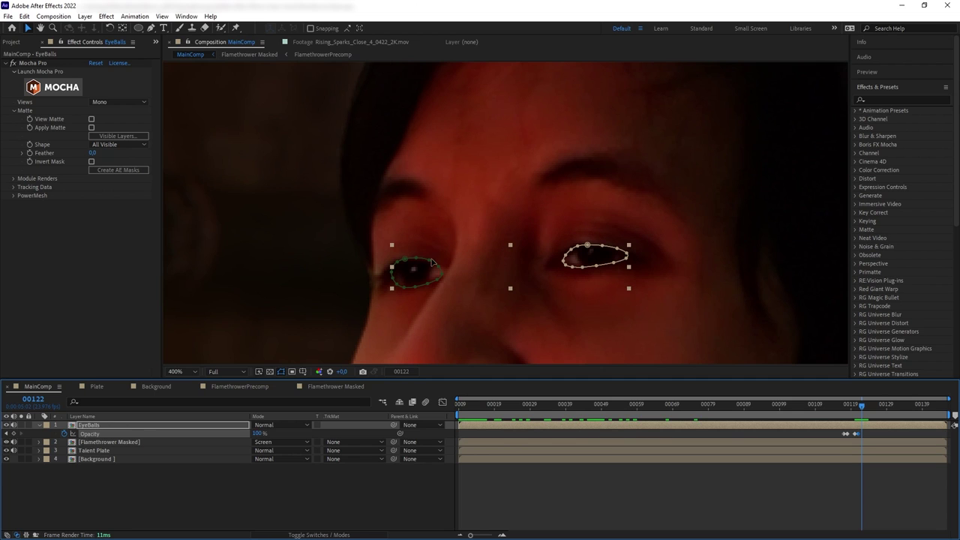
{"action": "left_click", "coordinate": [430, 264]}
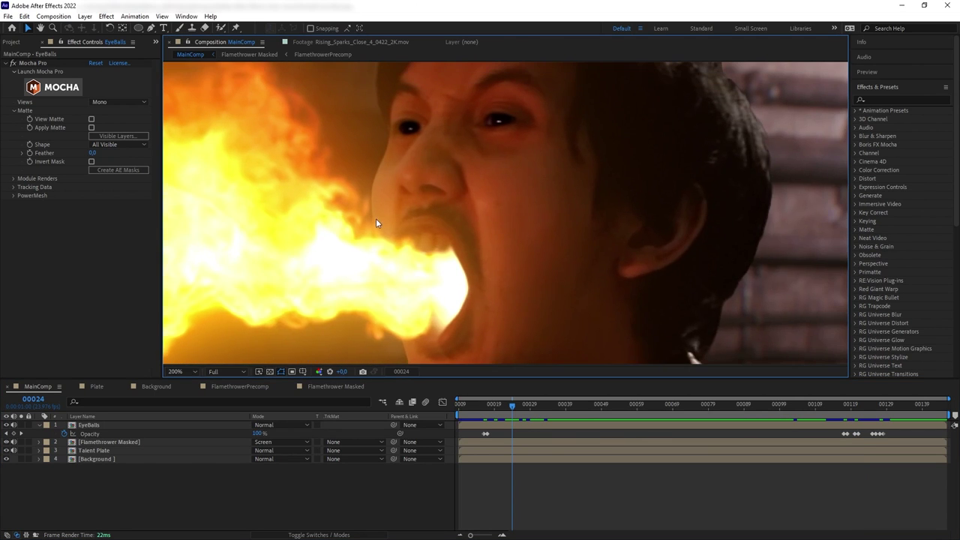
Find the Invert effect and apply it to the EyeBalls layer.
{"action": "left_click_drag", "start_coordinate": [416, 315], "coordinate": [500, 303]}
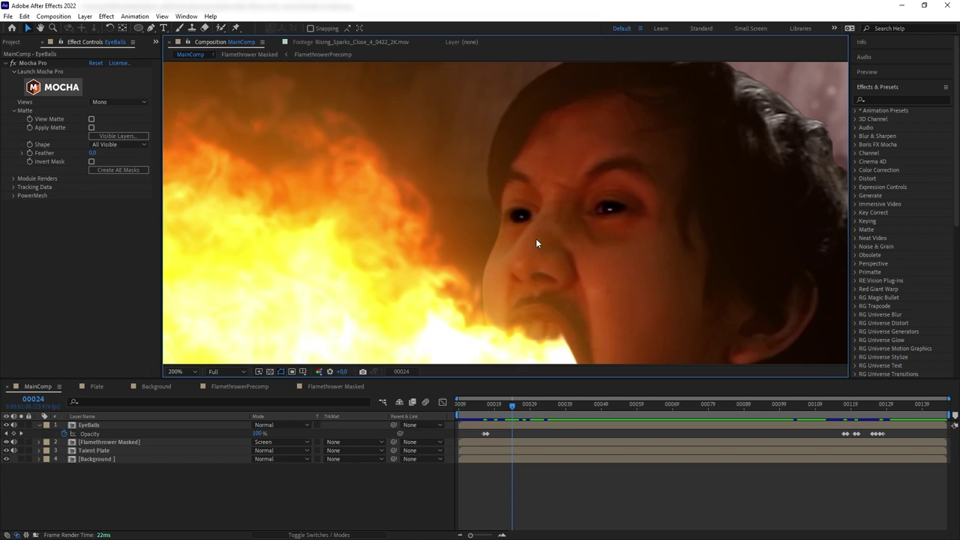
{"action": "left_click", "coordinate": [879, 100]}
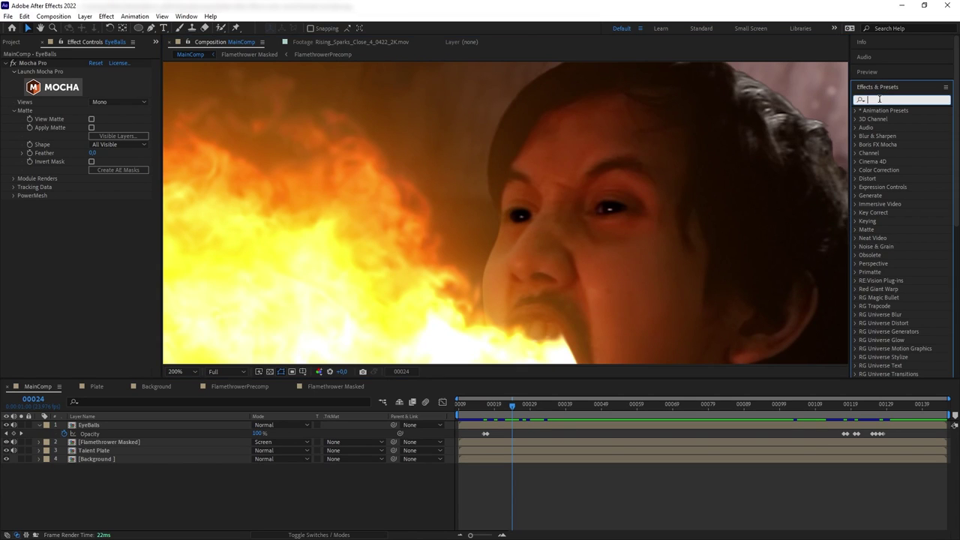
{"action": "type", "text": "invert"}
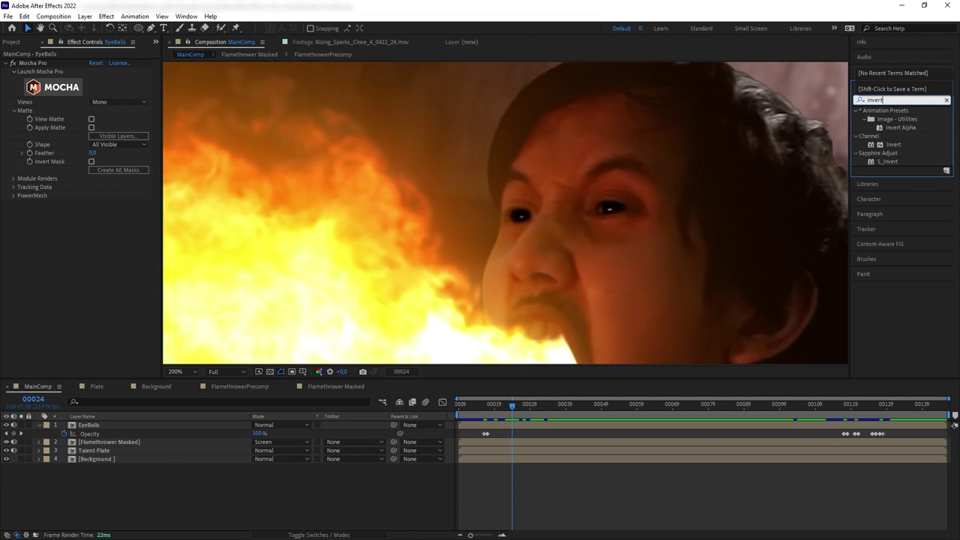
{"action": "left_click_drag", "start_coordinate": [894, 144], "coordinate": [98, 426]}
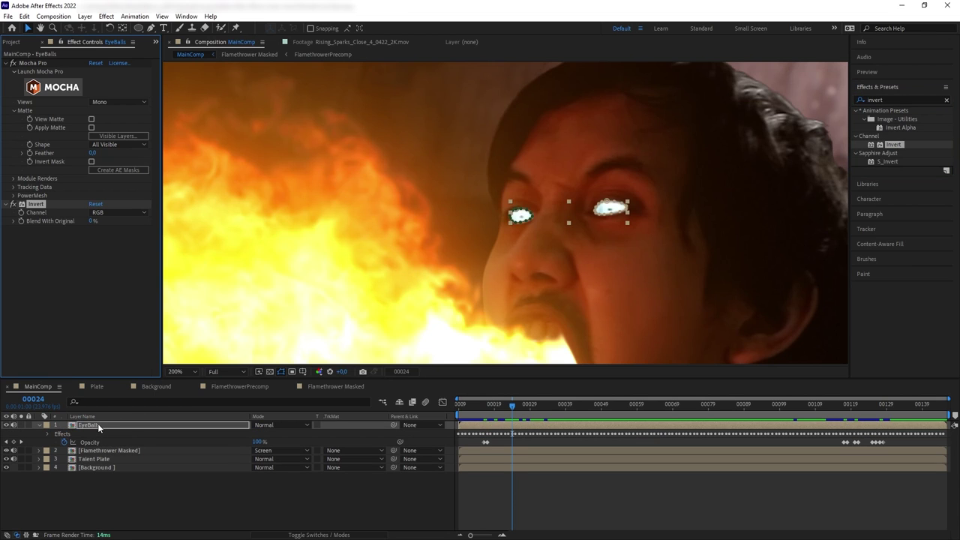
Add a Curves effect to the EyeBalls layer and steepen its RGB curve to increase contrast.
{"action": "scroll", "coordinate": [581, 246], "scroll_direction": "up", "scroll_amount": 1}
{"action": "left_click_drag", "start_coordinate": [684, 248], "coordinate": [620, 239]}
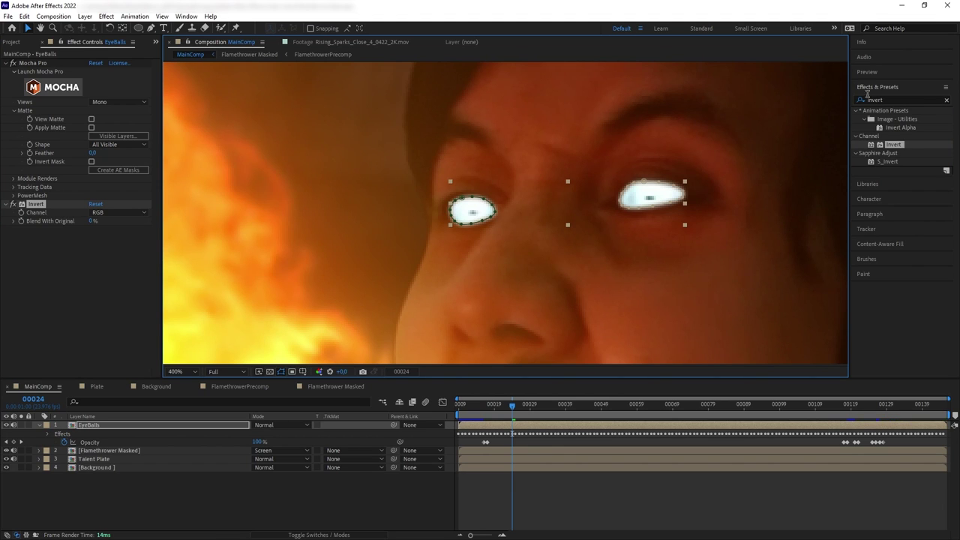
{"action": "left_click", "coordinate": [898, 100]}
{"action": "type", "text": "curve"}
{"action": "left_click_drag", "start_coordinate": [894, 144], "coordinate": [123, 344]}
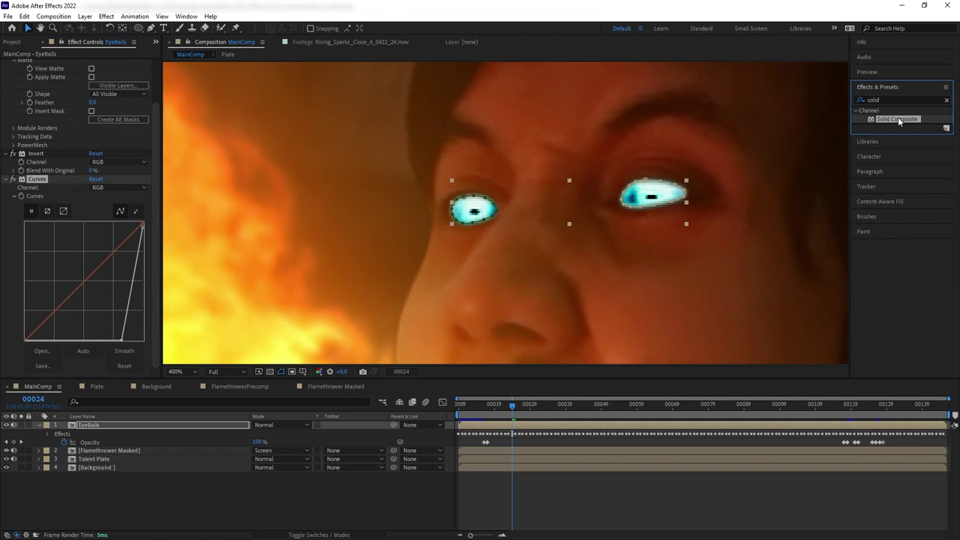
Apply the Solid Composite effect to the EyeBalls layer and set its color to black.
{"action": "left_click_drag", "start_coordinate": [897, 118], "coordinate": [94, 353]}
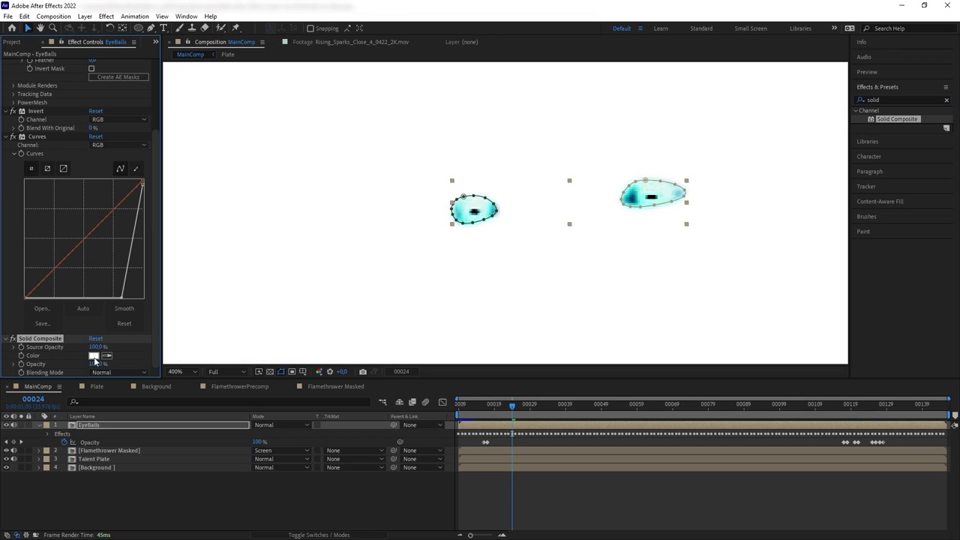
{"action": "left_click", "coordinate": [93, 356]}
{"action": "left_click_drag", "start_coordinate": [439, 271], "coordinate": [356, 339]}
{"action": "left_click", "coordinate": [568, 215]}
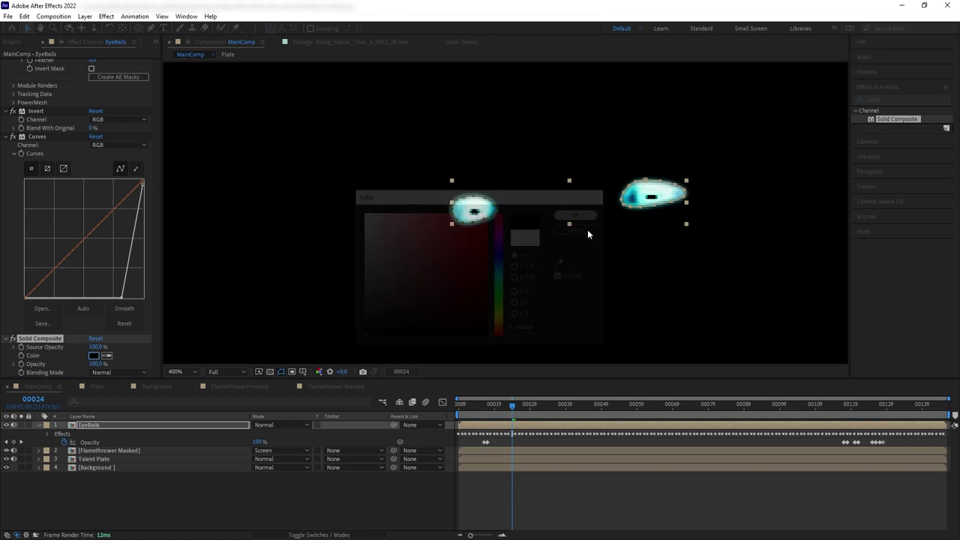
Find the Alpha From Lightness (Unmult) preset and apply it below Solid Composite on the EyeBalls layer.
{"action": "left_click", "coordinate": [893, 99]}
{"action": "type", "text": "unmu"}
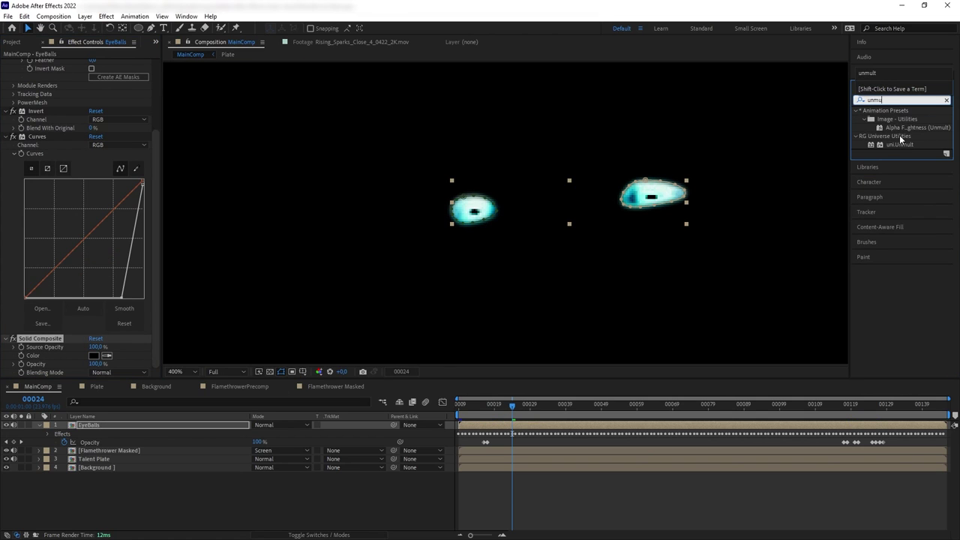
{"action": "left_click_drag", "start_coordinate": [910, 132], "coordinate": [68, 374]}
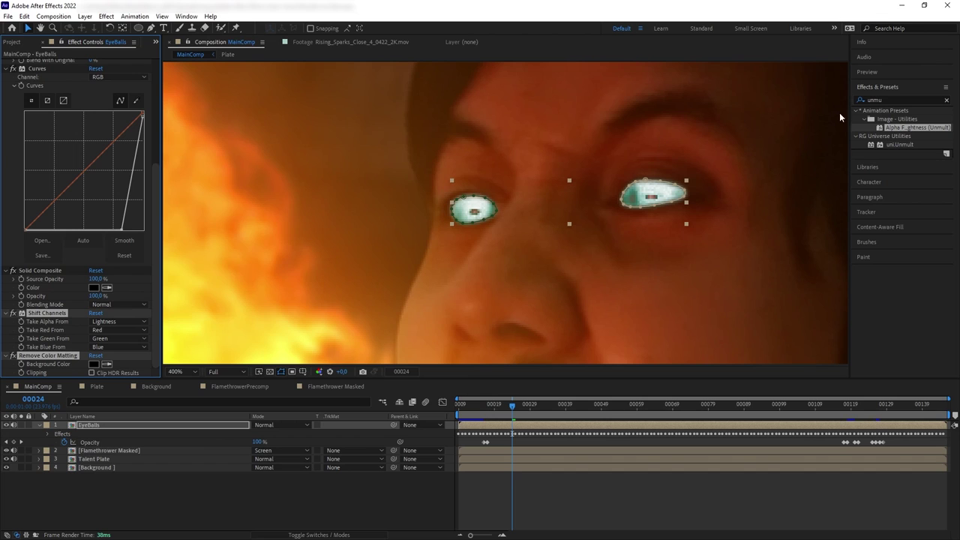
Add a Tint effect to the EyeBalls layer and map white to the tan color BB9160.
{"action": "double_click", "coordinate": [872, 99]}
{"action": "type", "text": "tint"}
{"action": "left_click_drag", "start_coordinate": [890, 144], "coordinate": [50, 378]}
{"action": "left_click", "coordinate": [93, 355]}
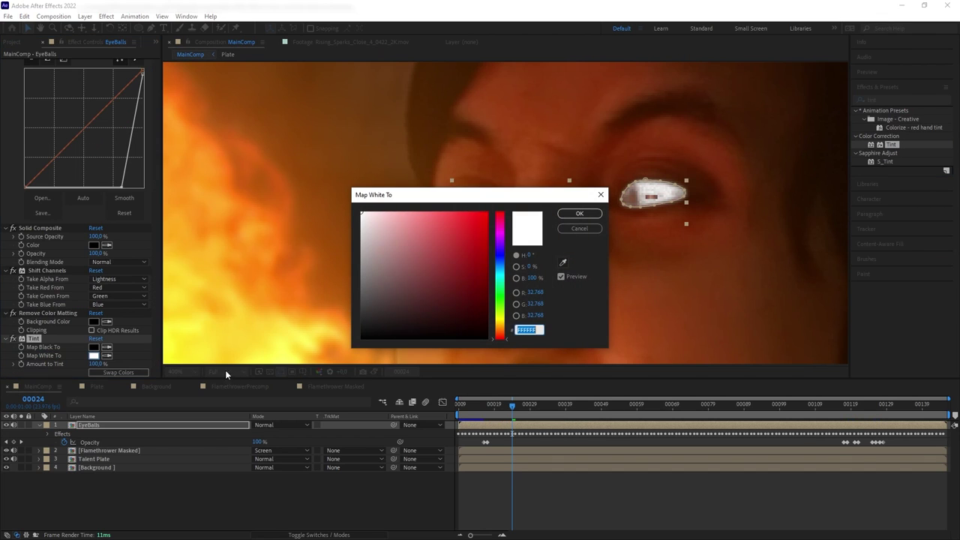
{"action": "left_click", "coordinate": [425, 248]}
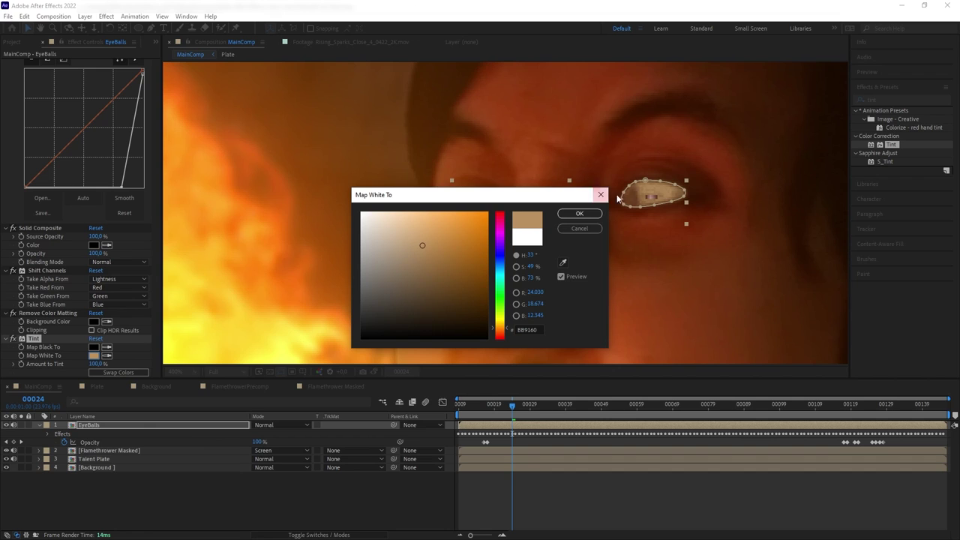
{"action": "left_click", "coordinate": [584, 214]}
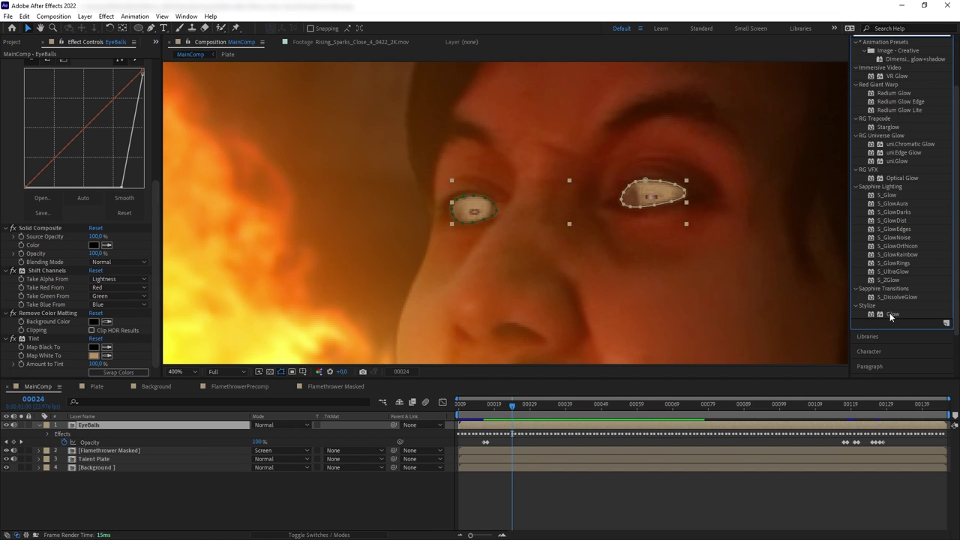
Add the Stylize Glow effect to the EyeBalls layer and set its Glow Intensity to 5.
{"action": "left_click_drag", "start_coordinate": [893, 314], "coordinate": [92, 378]}
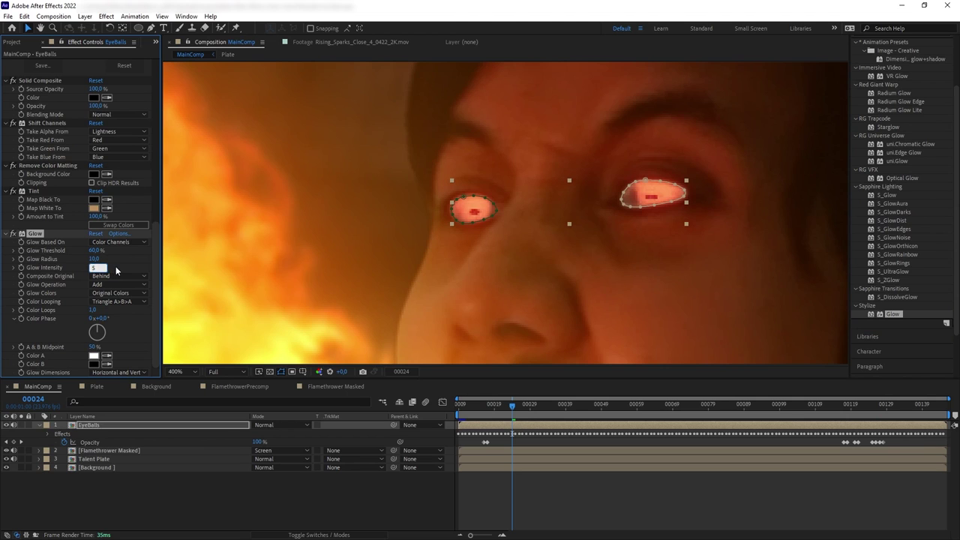
{"action": "key", "text": "Return"}
{"action": "left_click", "coordinate": [244, 496]}
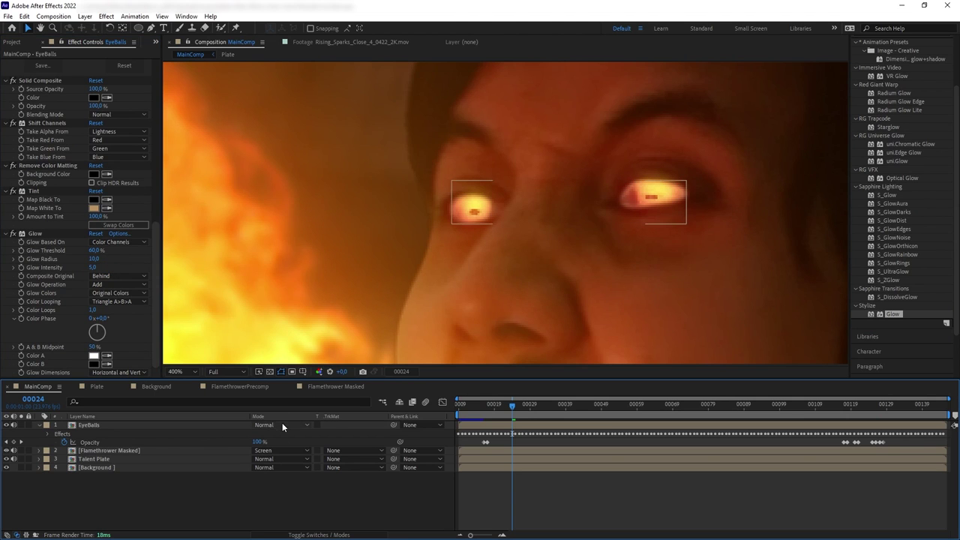
Set the EyeBalls layer's blending mode to Screen and add a Gaussian Blur with a blurriness of 2.
{"action": "left_click", "coordinate": [282, 426]}
{"action": "left_click", "coordinate": [296, 232]}
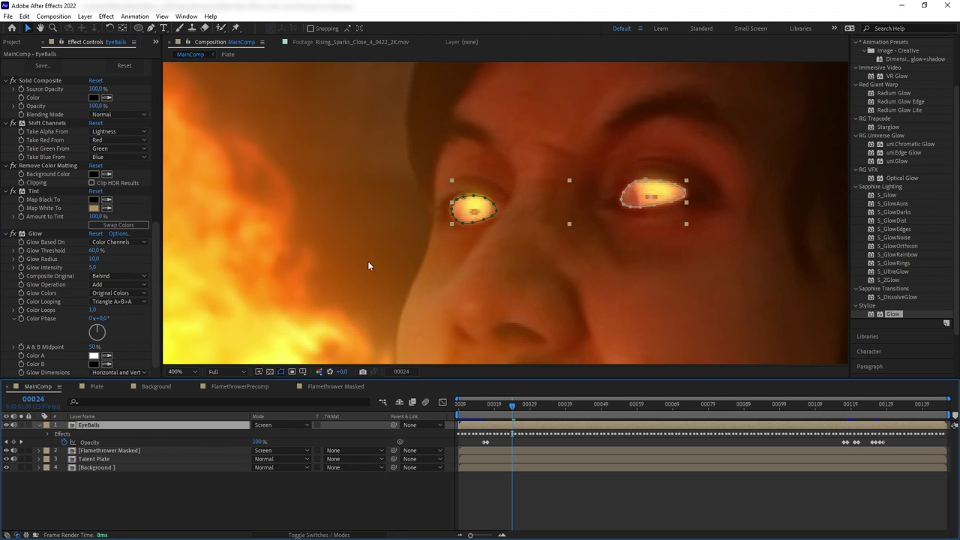
{"action": "left_click_drag", "start_coordinate": [903, 119], "coordinate": [91, 354]}
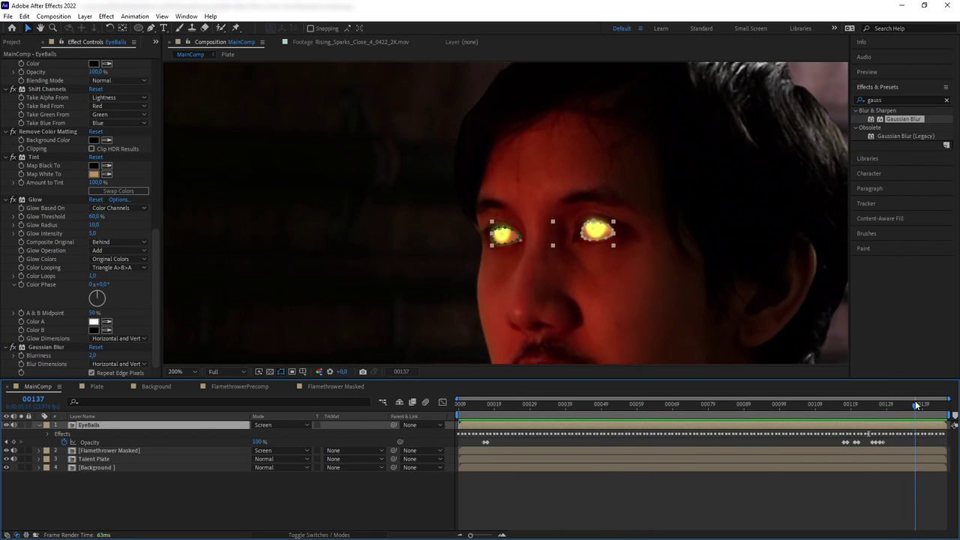
Keyframe the EyeBalls layer's opacity at 0% on frame 136.
{"action": "mouse_move", "coordinate": [916, 405]}
{"action": "left_mouse_down"}
{"action": "mouse_move", "coordinate": [890, 401]}
{"action": "mouse_move", "coordinate": [913, 405]}
{"action": "left_mouse_up"}
{"action": "left_click", "coordinate": [258, 442]}
{"action": "type", "text": "00136"}
{"action": "key", "text": "Return"}
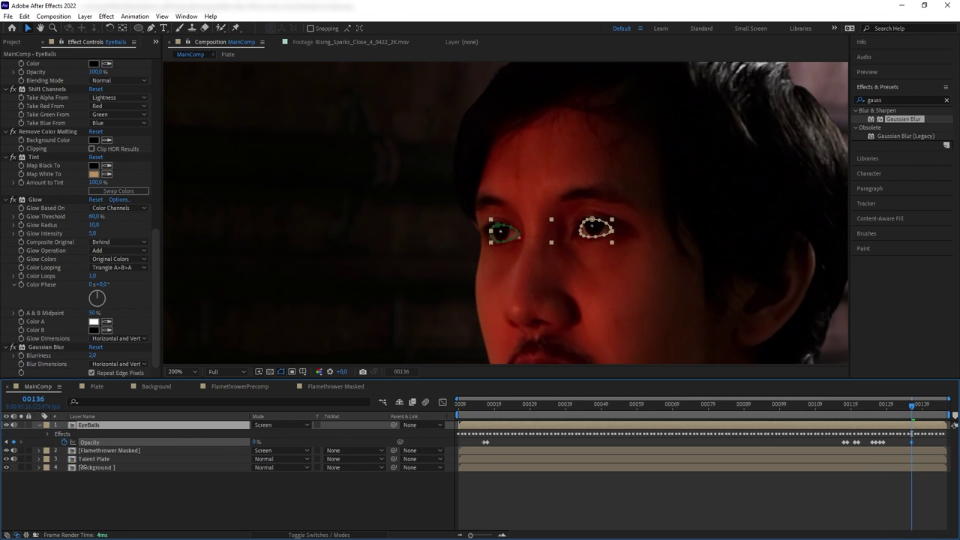
{"action": "left_click", "coordinate": [153, 506]}
Add a second Tint effect to the EyeBalls layer and map white to red.
{"action": "left_click_drag", "start_coordinate": [897, 406], "coordinate": [926, 411]}
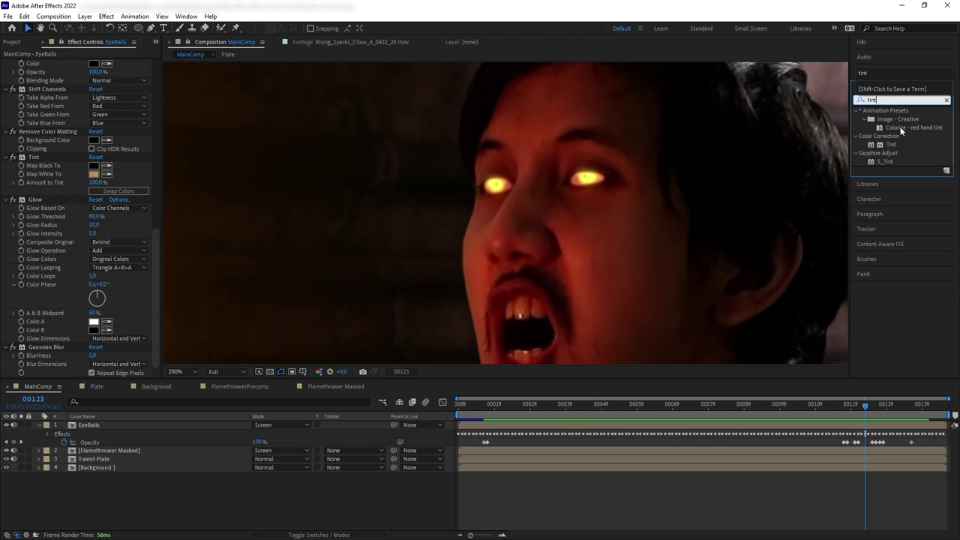
{"action": "left_click_drag", "start_coordinate": [891, 144], "coordinate": [164, 425]}
{"action": "left_click", "coordinate": [95, 356]}
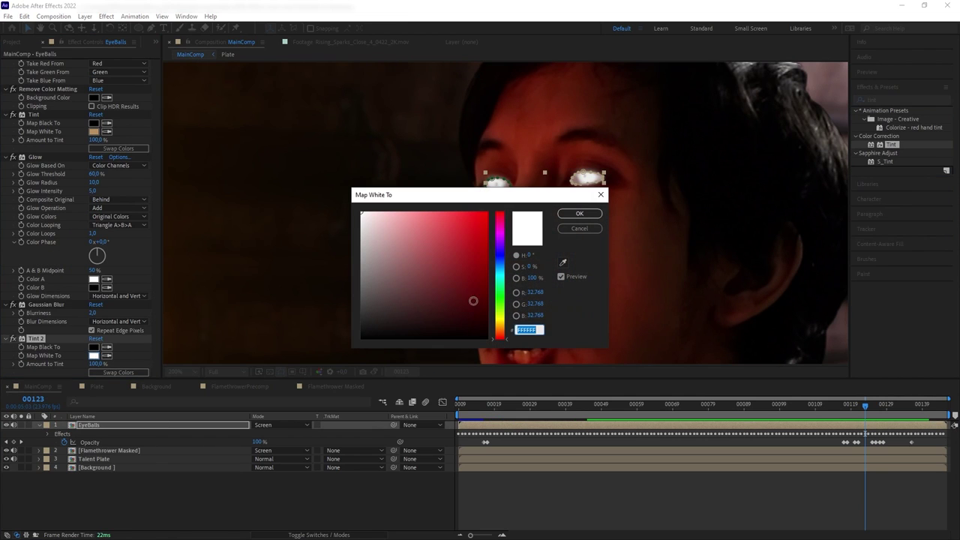
{"action": "left_click_drag", "start_coordinate": [456, 252], "coordinate": [478, 274]}
{"action": "left_click", "coordinate": [583, 214]}
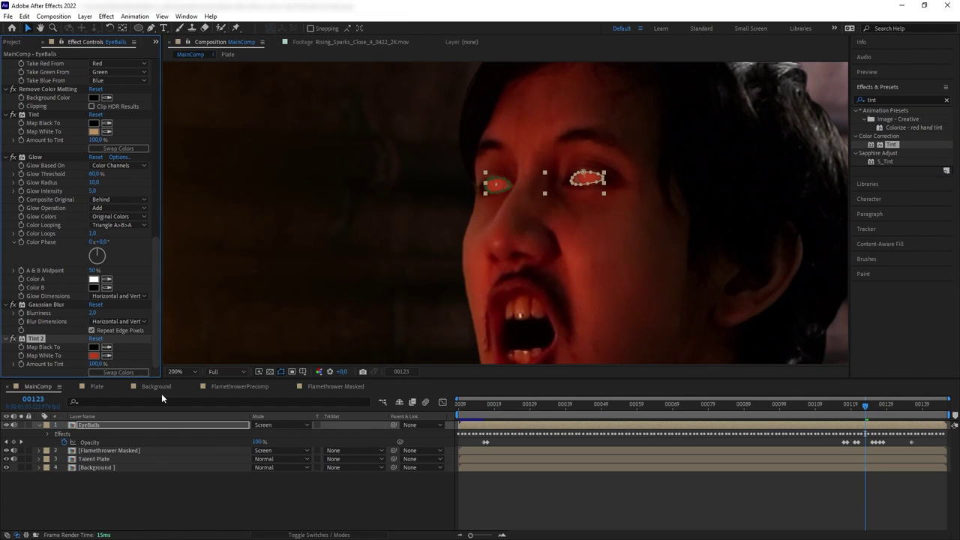
Keyframe the second Tint's Amount to Tint on the EyeBalls layer at 0% on frame 124 and 100% on frame 131.
{"action": "left_click", "coordinate": [136, 476]}
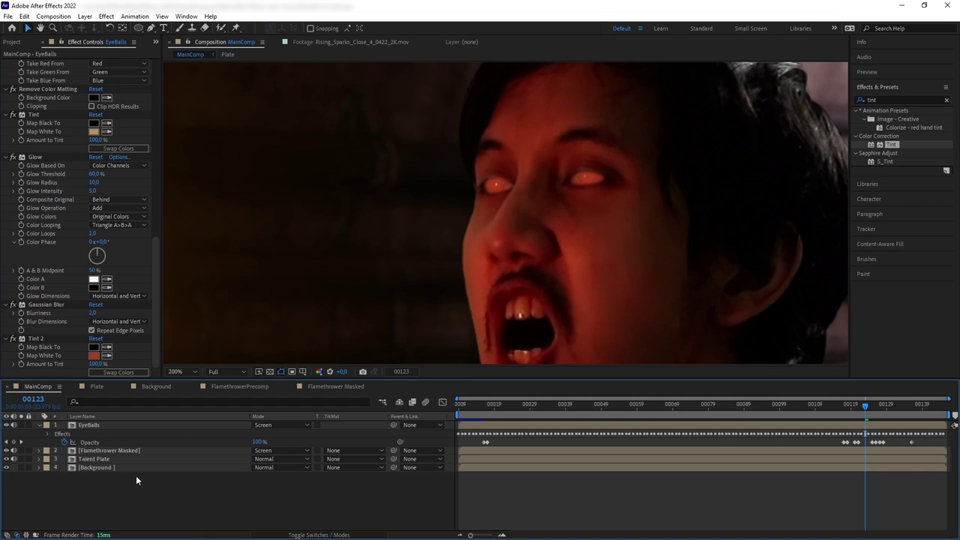
{"action": "left_click", "coordinate": [153, 426]}
{"action": "mouse_move", "coordinate": [851, 406]}
{"action": "left_mouse_down"}
{"action": "mouse_move", "coordinate": [879, 406]}
{"action": "mouse_move", "coordinate": [870, 405]}
{"action": "left_mouse_up"}
{"action": "left_click_drag", "start_coordinate": [99, 365], "coordinate": [35, 365]}
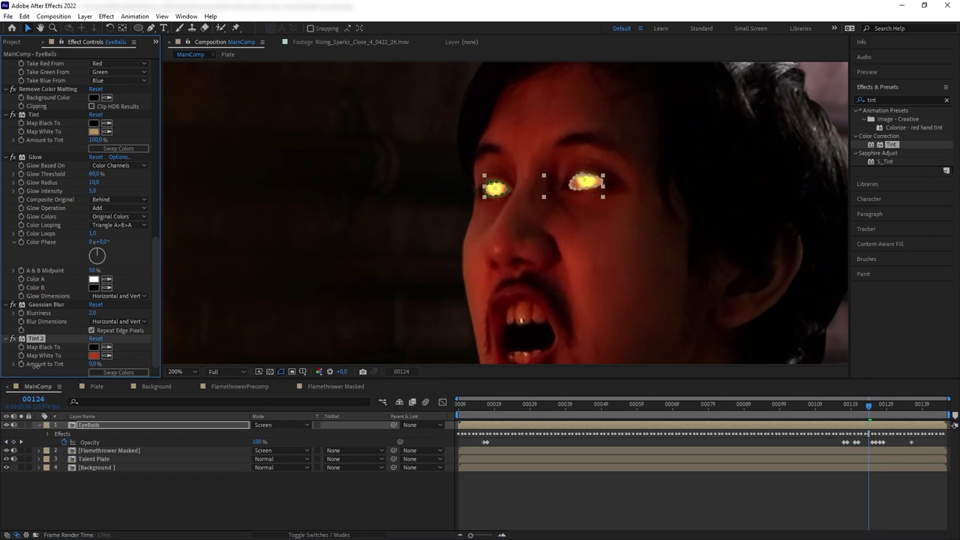
{"action": "left_click", "coordinate": [21, 365]}
{"action": "left_click_drag", "start_coordinate": [870, 407], "coordinate": [894, 409]}
{"action": "left_click_drag", "start_coordinate": [95, 364], "coordinate": [202, 352]}
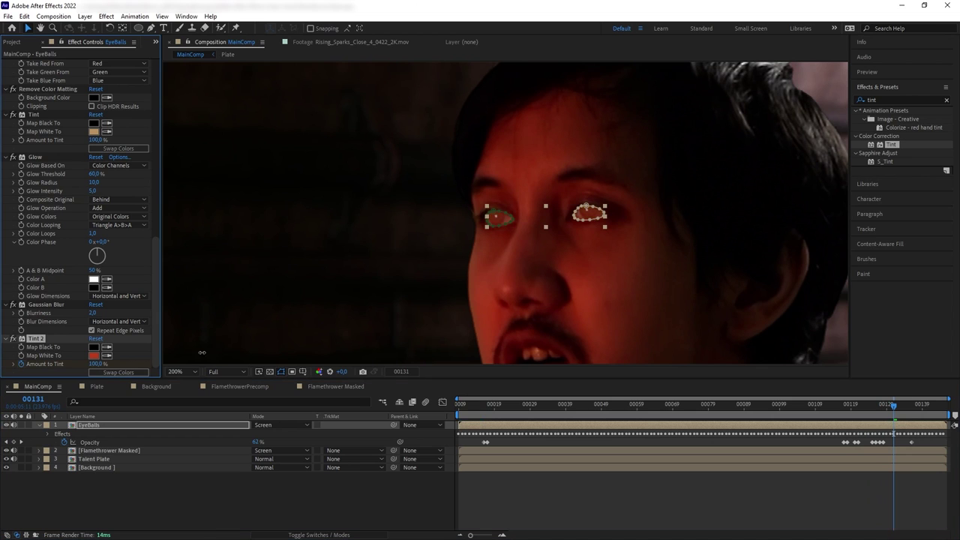
{"action": "mouse_move", "coordinate": [894, 408]}
{"action": "left_mouse_down"}
{"action": "mouse_move", "coordinate": [924, 408]}
{"action": "mouse_move", "coordinate": [877, 409]}
{"action": "mouse_move", "coordinate": [893, 414]}
{"action": "left_mouse_up"}
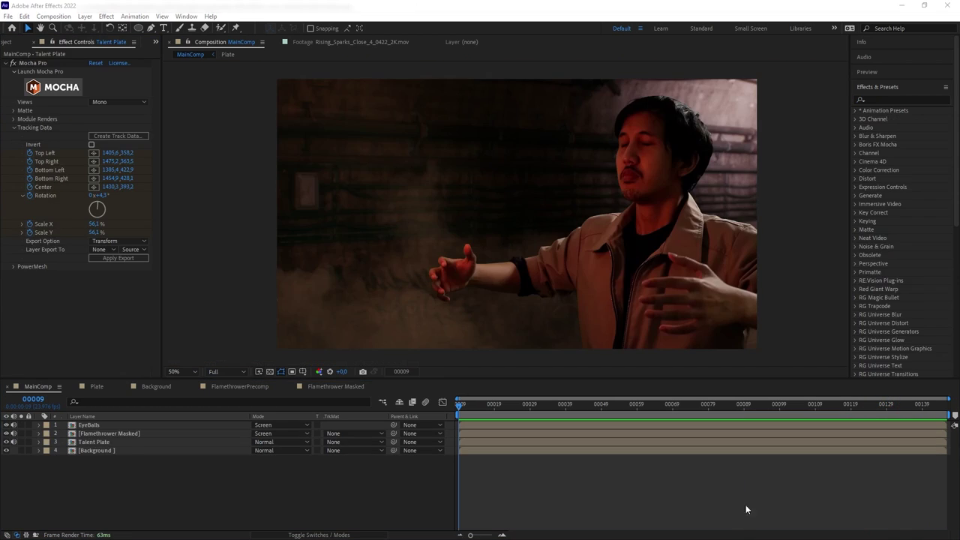
Preview the MainComp from frame 9 and examine the fire and glowing eyes up close at frame 75.
{"action": "left_click", "coordinate": [649, 510]}
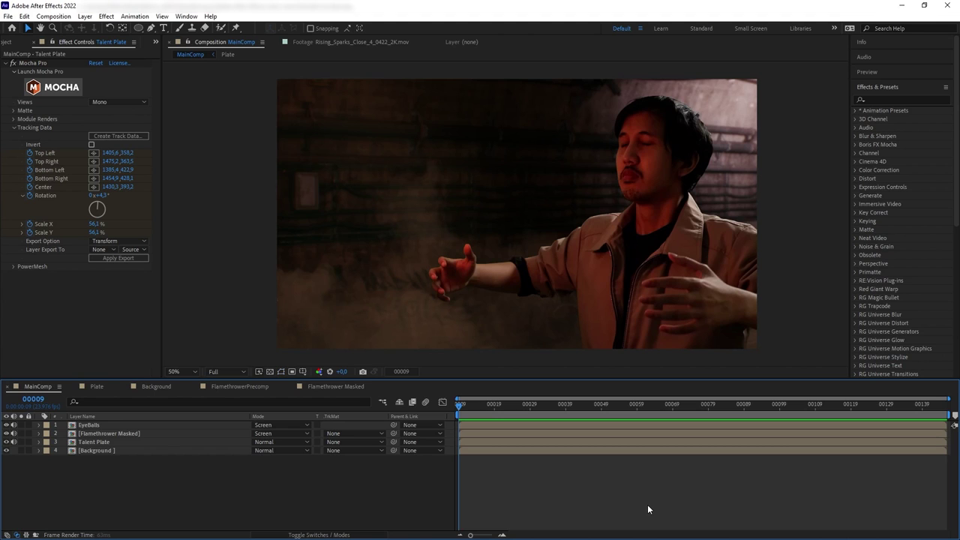
{"action": "key", "text": "space"}
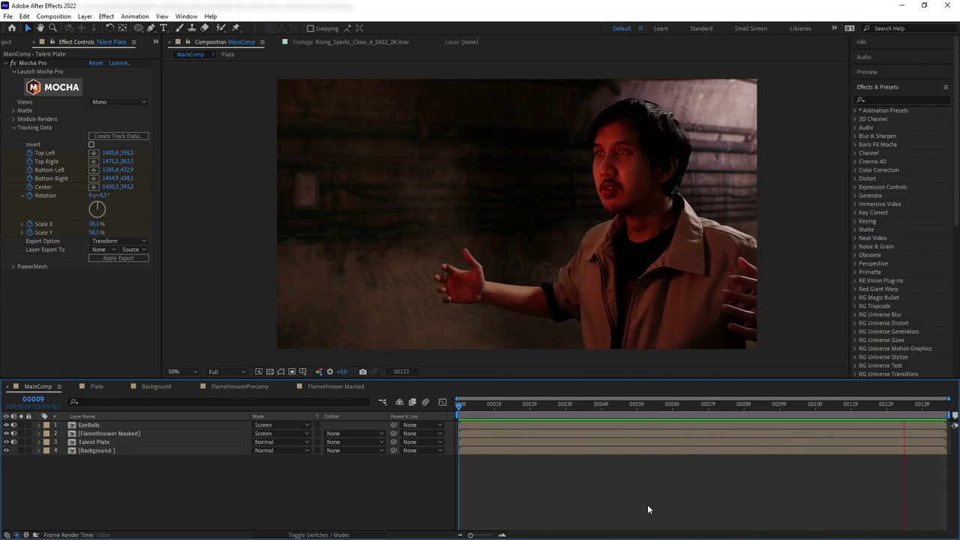
{"action": "key", "text": "space"}
{"action": "left_click_drag", "start_coordinate": [534, 410], "coordinate": [695, 406]}
{"action": "scroll", "coordinate": [698, 167], "scroll_direction": "up", "scroll_amount": 1}
{"action": "left_click_drag", "start_coordinate": [698, 167], "coordinate": [467, 236]}
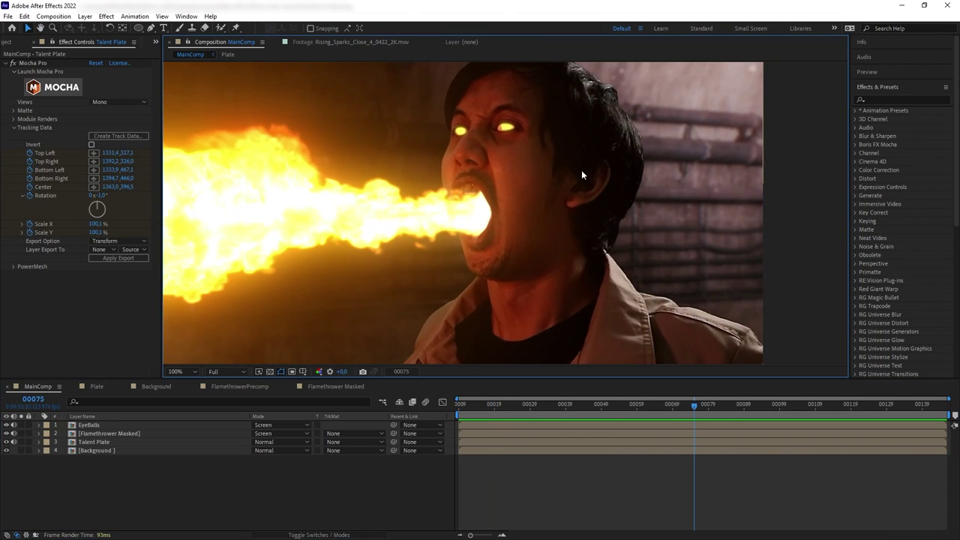
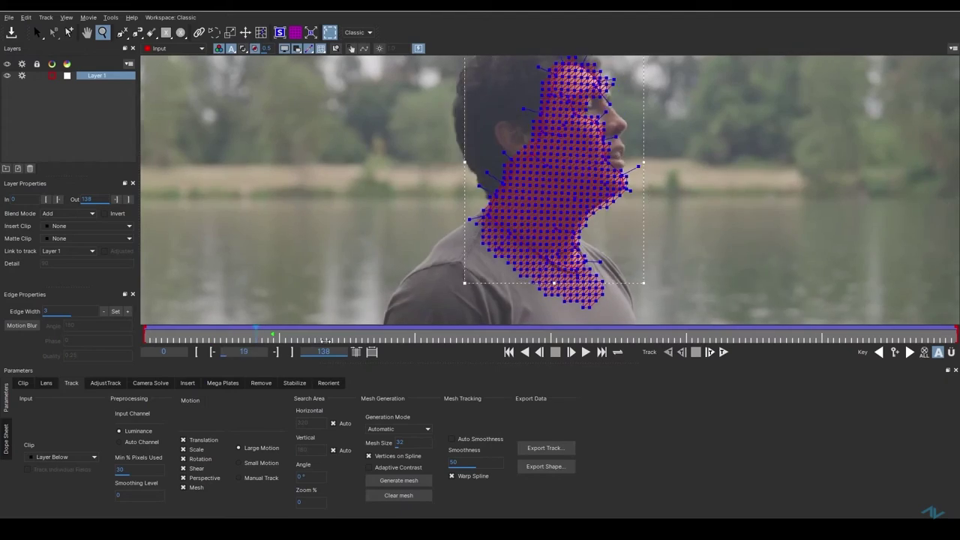
{"action": "left_click_drag", "start_coordinate": [325, 343], "coordinate": [526, 341]}
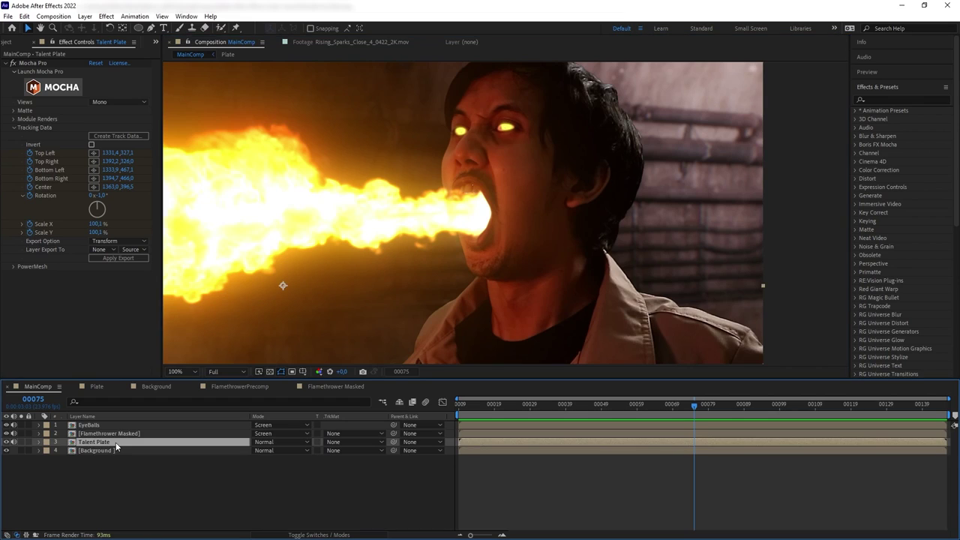
Duplicate the Talent Plate layer, open the duplicate in Mocha Pro and delete its existing mouth and tooth track layers.
{"action": "key", "text": "ctrl+d"}
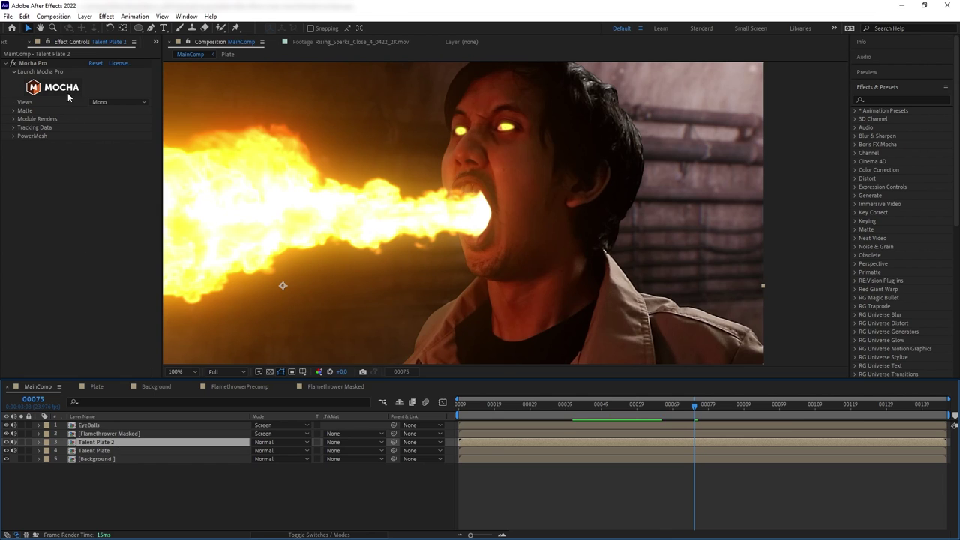
{"action": "left_click", "coordinate": [63, 88]}
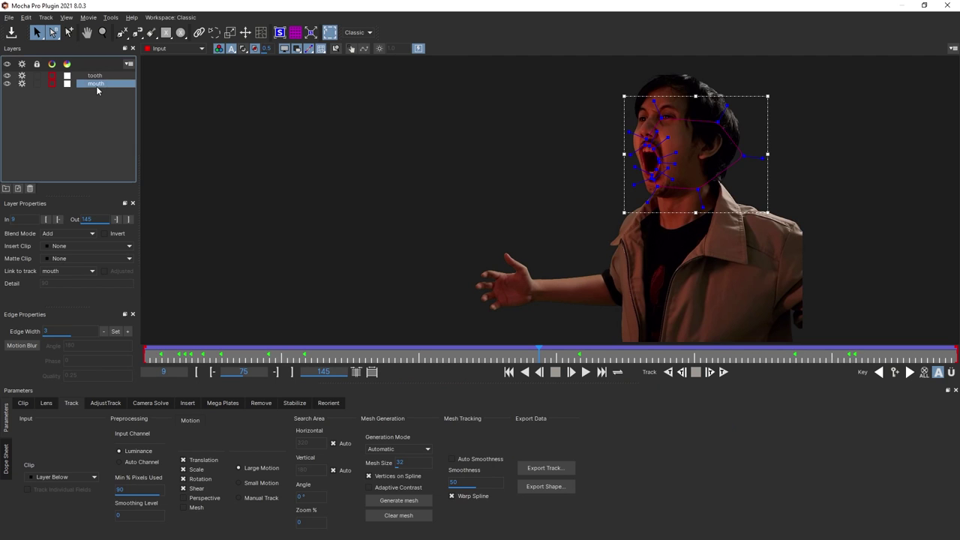
{"action": "key", "text": "Delete"}
Draw a closed X-spline around the actor's face at frame 75, running along the edge of the open mouth to exclude it.
{"action": "key", "text": "z"}
{"action": "left_click_drag", "start_coordinate": [712, 210], "coordinate": [765, 2]}
{"action": "key", "text": "x"}
{"action": "left_click_drag", "start_coordinate": [705, 176], "coordinate": [684, 303]}
{"action": "key", "text": "ctrl+l"}
{"action": "left_click", "coordinate": [555, 182]}
{"action": "left_click", "coordinate": [571, 207]}
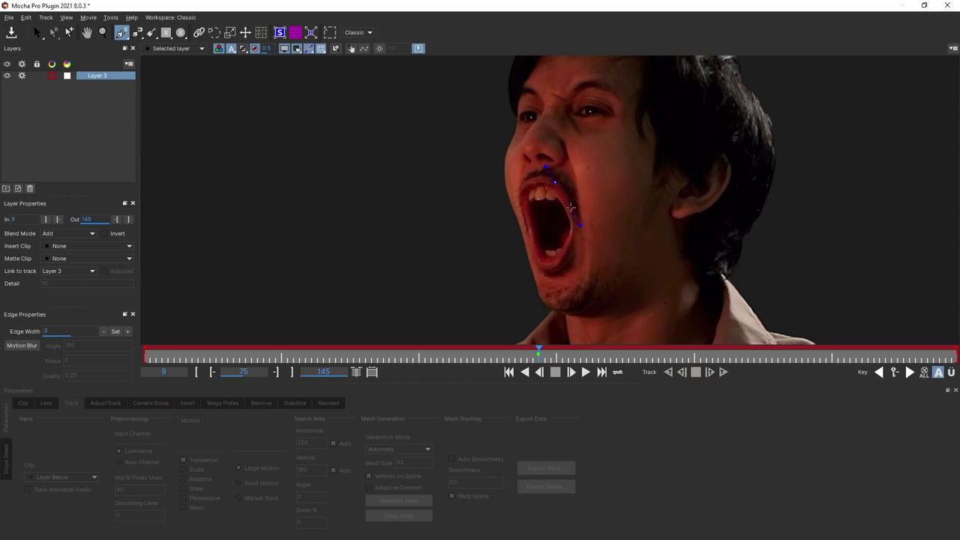
{"action": "left_click", "coordinate": [562, 259]}
{"action": "left_click", "coordinate": [550, 273]}
{"action": "left_click", "coordinate": [556, 289]}
{"action": "left_click", "coordinate": [578, 310]}
{"action": "right_click", "coordinate": [508, 199]}
{"action": "left_click_drag", "start_coordinate": [658, 72], "coordinate": [660, 77]}
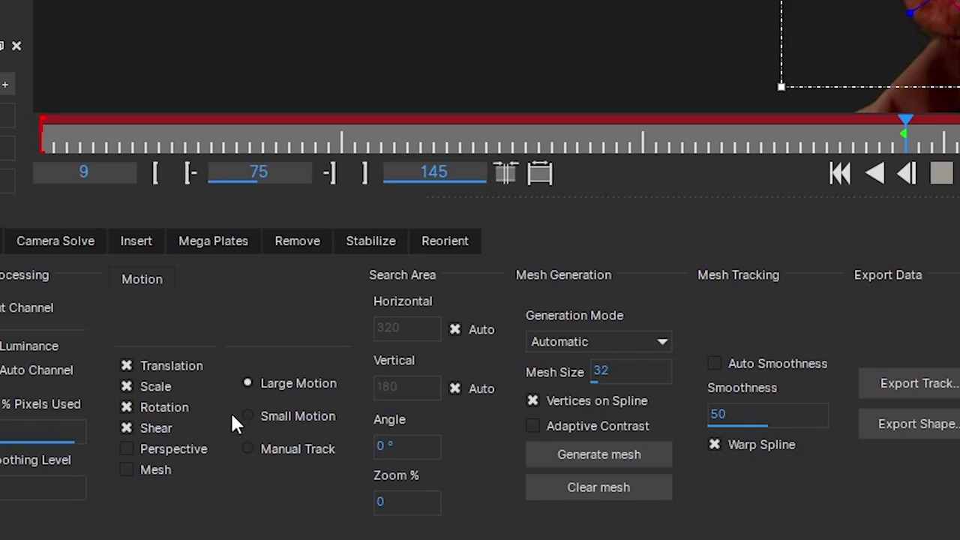
Enable Perspective and Mesh motion tracking and generate a Uniform mesh for the face shape.
{"action": "left_click", "coordinate": [139, 450]}
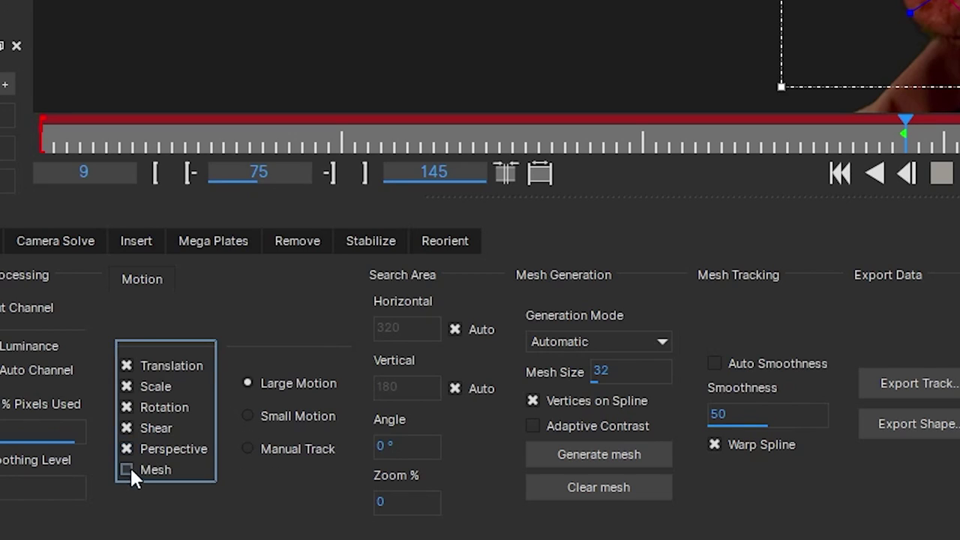
{"action": "left_click", "coordinate": [657, 334]}
{"action": "left_click", "coordinate": [596, 376]}
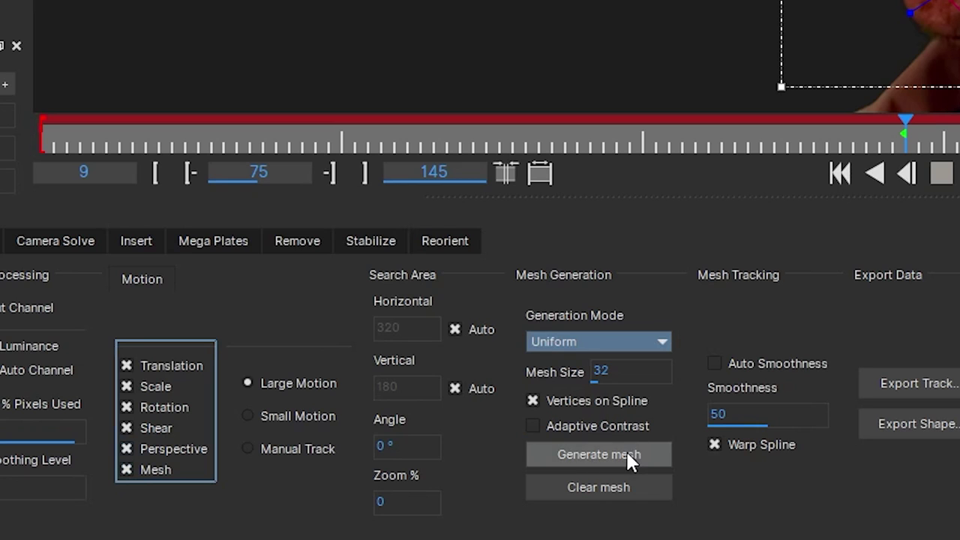
{"action": "left_click", "coordinate": [626, 453]}
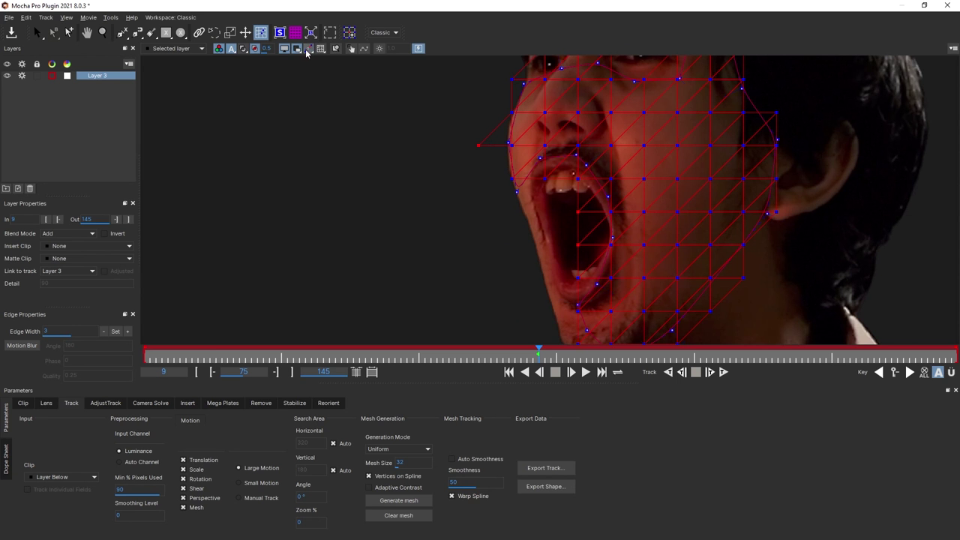
Hide the spline overlay and clean up the mesh vertices inside the mouth and outside the front edge of the face.
{"action": "left_click", "coordinate": [297, 49]}
{"action": "left_click_drag", "start_coordinate": [580, 246], "coordinate": [584, 255]}
{"action": "key", "text": "Delete"}
{"action": "left_click", "coordinate": [480, 146]}
{"action": "key", "text": "Delete"}
{"action": "left_click_drag", "start_coordinate": [512, 126], "coordinate": [565, 250]}
{"action": "left_click", "coordinate": [533, 169]}
{"action": "key", "text": "Delete"}
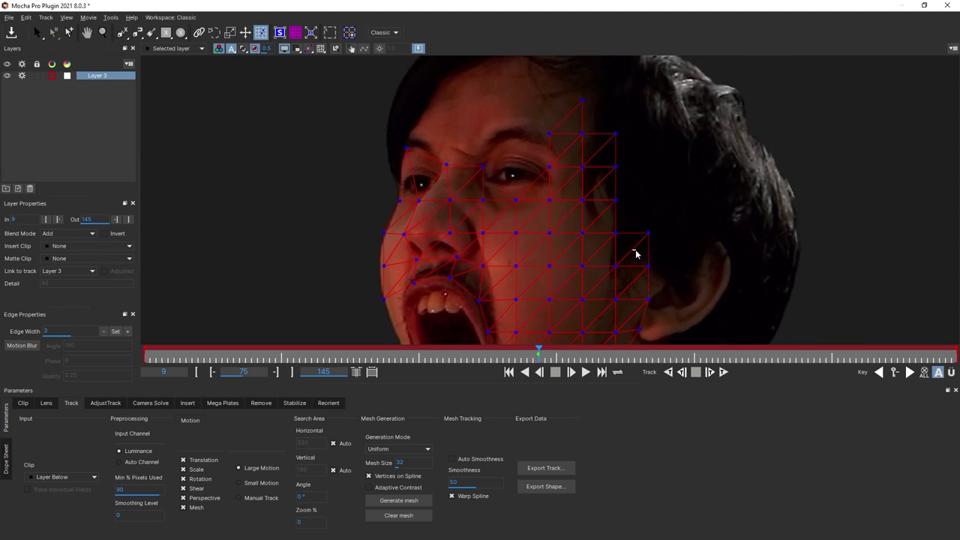
Clean up the outer mesh vertices near the ear and along the jawline.
{"action": "left_click_drag", "start_coordinate": [634, 251], "coordinate": [660, 223]}
{"action": "key", "text": "Delete"}
{"action": "scroll", "coordinate": [650, 132], "scroll_direction": "down", "scroll_amount": 3}
{"action": "left_click_drag", "start_coordinate": [633, 304], "coordinate": [659, 268]}
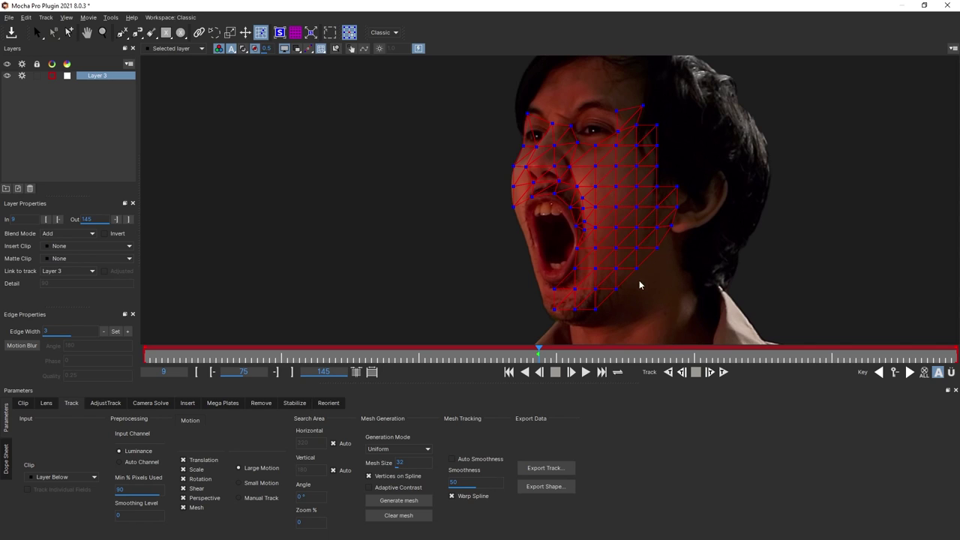
Show the spline overlay again and track the face mesh through the whole clip.
{"action": "left_click", "coordinate": [297, 49]}
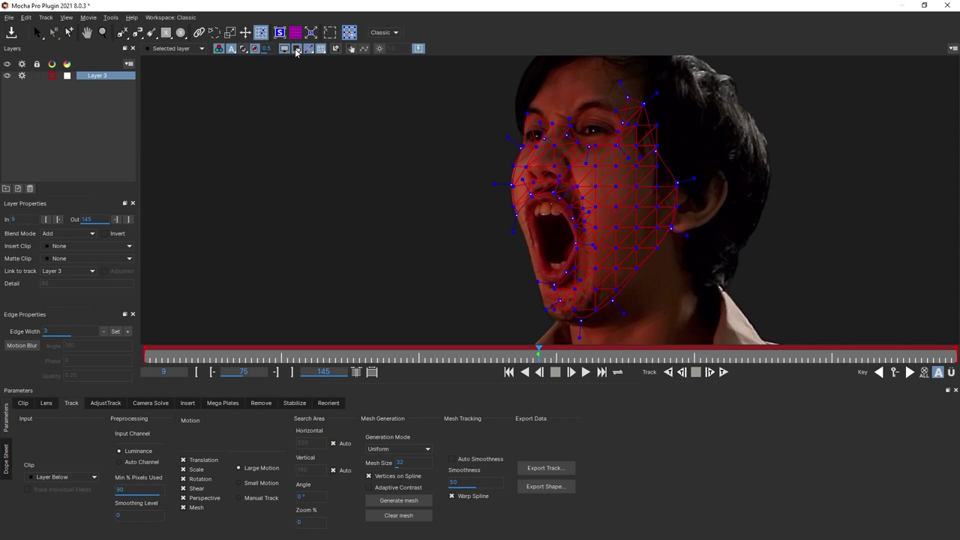
{"action": "left_click", "coordinate": [728, 375]}
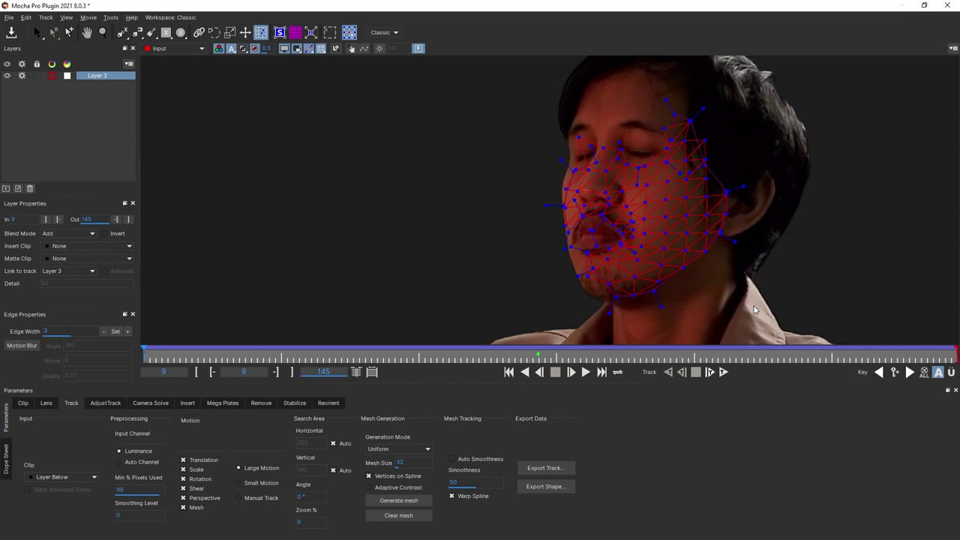
Add frame 75 as a fixed stabilize frame for the face layer and enable Mesh Warp in Unwarp mode.
{"action": "left_click_drag", "start_coordinate": [147, 349], "coordinate": [585, 330]}
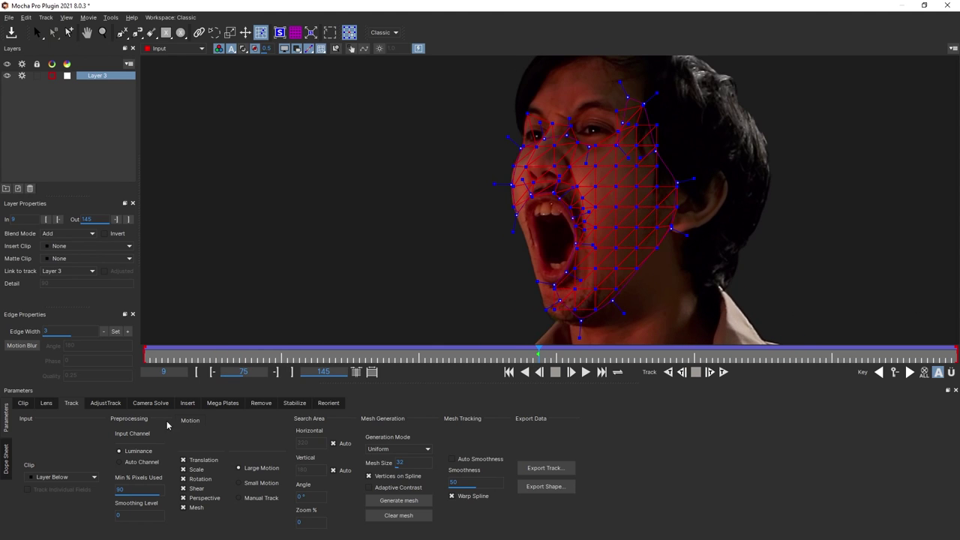
{"action": "left_click", "coordinate": [296, 404]}
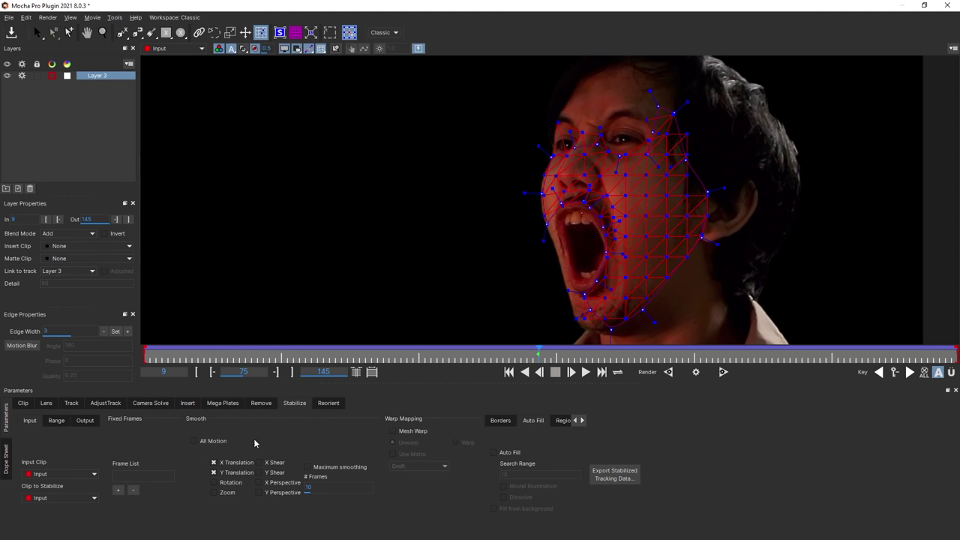
{"action": "left_click", "coordinate": [118, 490]}
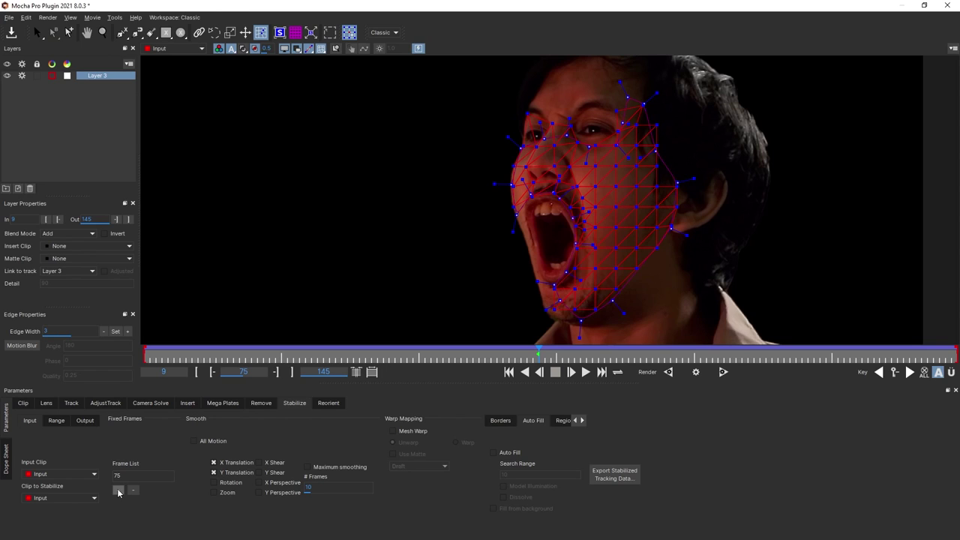
{"action": "left_click", "coordinate": [393, 432]}
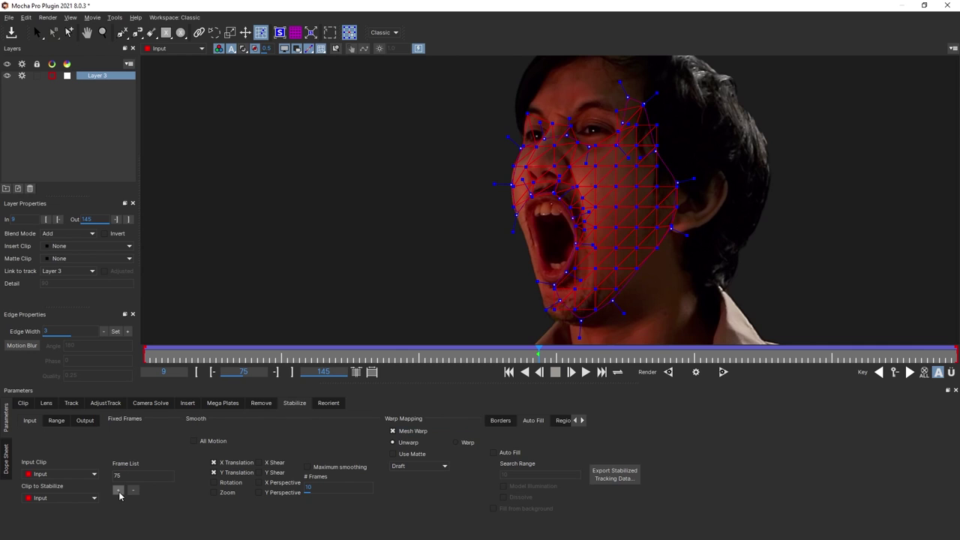
Check the stabilized mesh on neighbouring frames, then close Mocha Pro with the changes saved and return to After Effects.
{"action": "left_click_drag", "start_coordinate": [539, 356], "coordinate": [514, 358]}
{"action": "left_click", "coordinate": [948, 5]}
{"action": "left_click", "coordinate": [638, 298]}
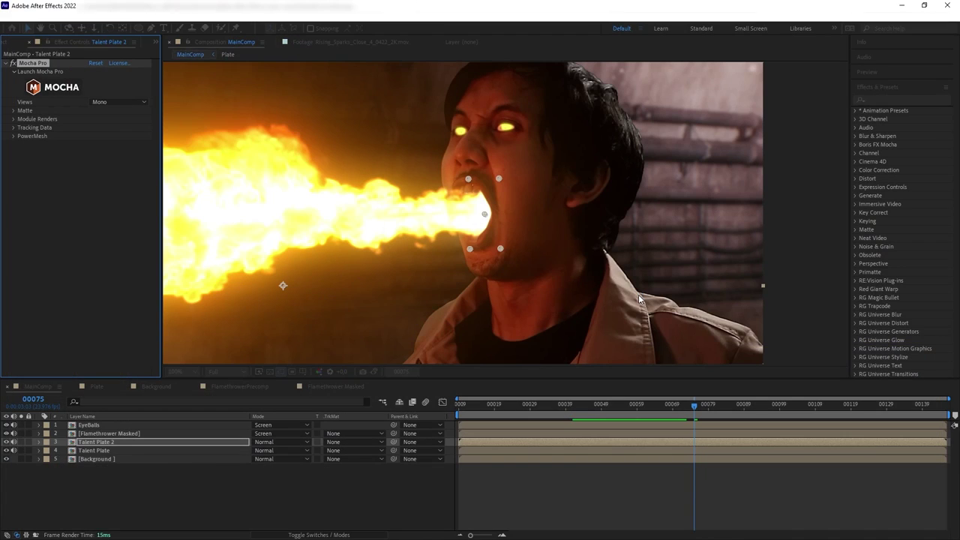
Enable Mocha Pro's module render on Talent Plate 2 with the Stabilize: Unwarp module and check it across frames.
{"action": "left_click", "coordinate": [130, 443]}
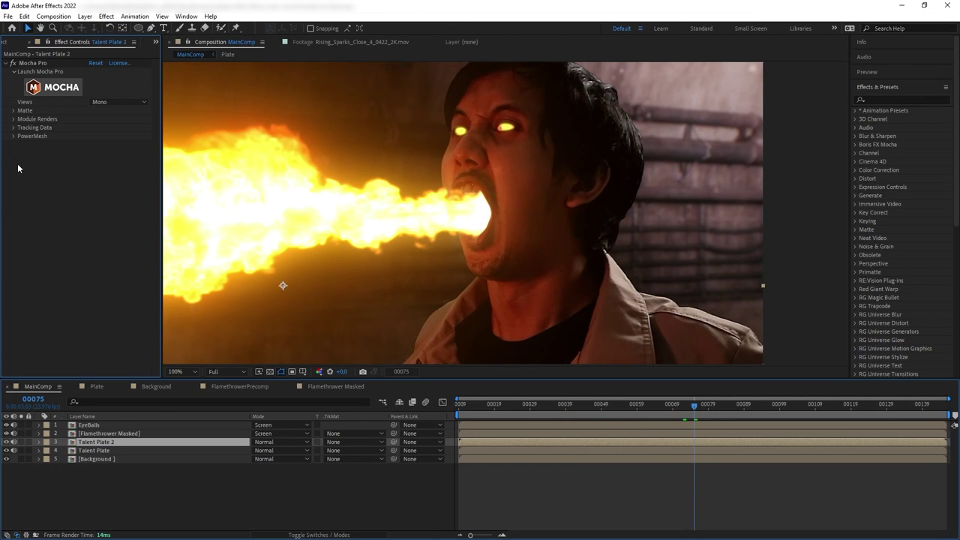
{"action": "left_click", "coordinate": [13, 119]}
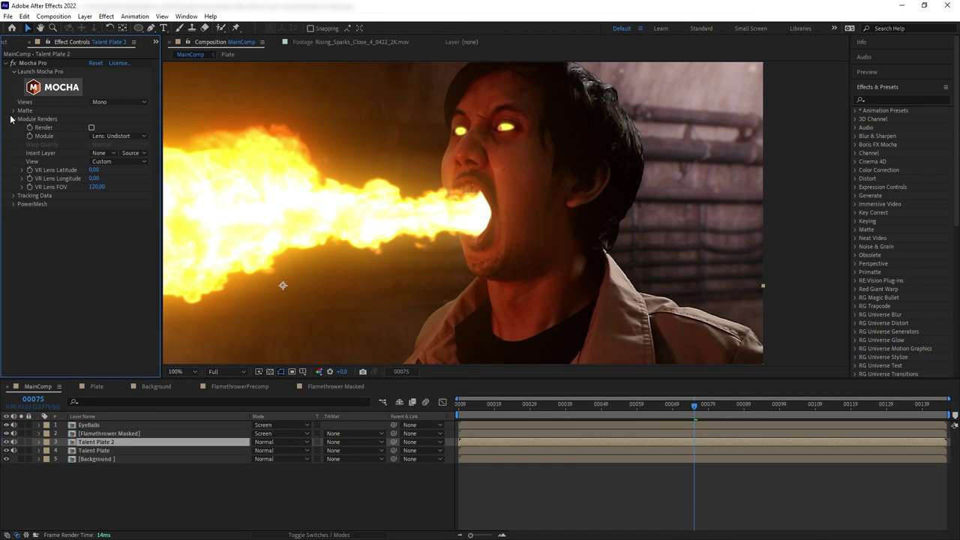
{"action": "left_click", "coordinate": [91, 128]}
{"action": "left_click", "coordinate": [118, 135]}
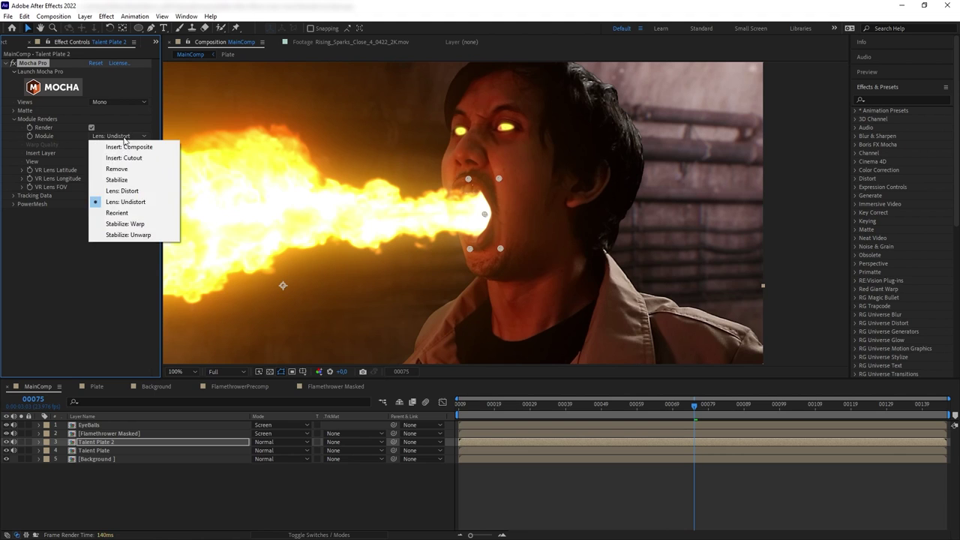
{"action": "left_click", "coordinate": [132, 236]}
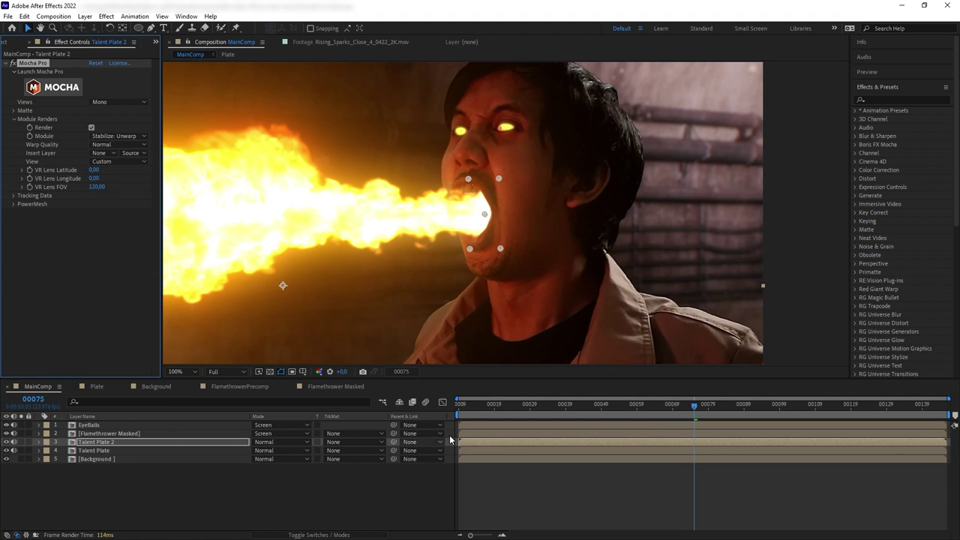
{"action": "mouse_move", "coordinate": [694, 406]}
{"action": "left_mouse_down"}
{"action": "mouse_move", "coordinate": [543, 415]}
{"action": "mouse_move", "coordinate": [709, 415]}
{"action": "left_mouse_up"}
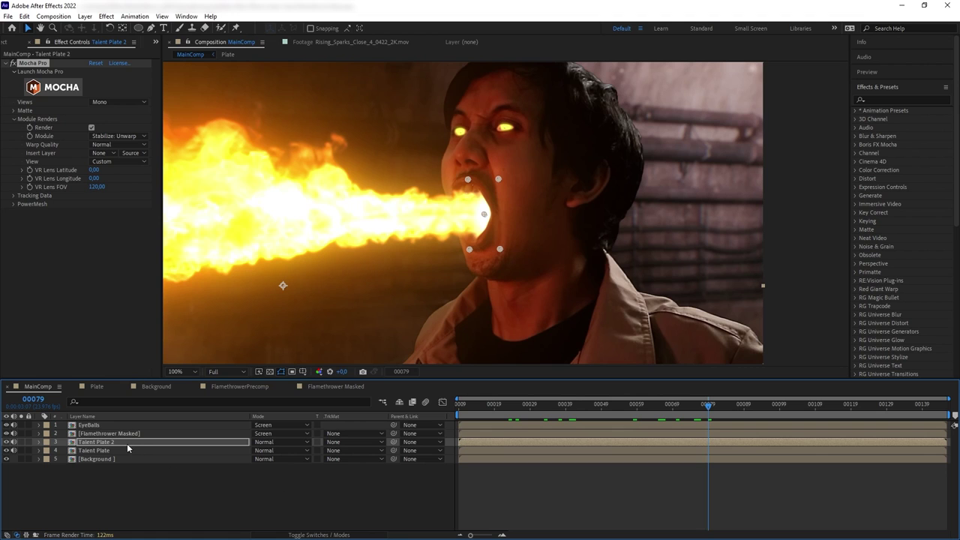
Pre-compose Talent Plate 2 as "Cheek Glow", moving all attributes into the new composition.
{"action": "key", "text": "ctrl+shift+c"}
{"action": "type", "text": "Cheek Glow"}
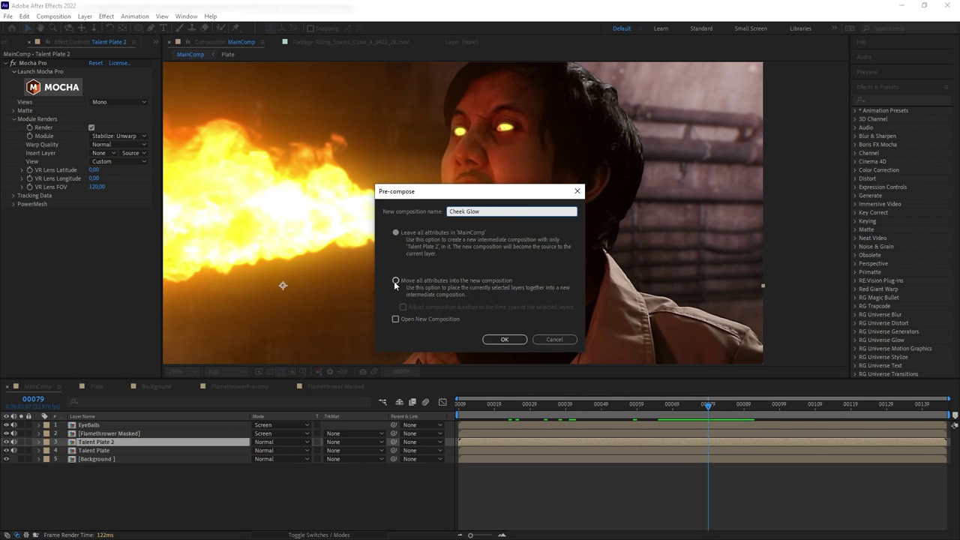
{"action": "left_click", "coordinate": [396, 281]}
{"action": "left_click", "coordinate": [504, 339]}
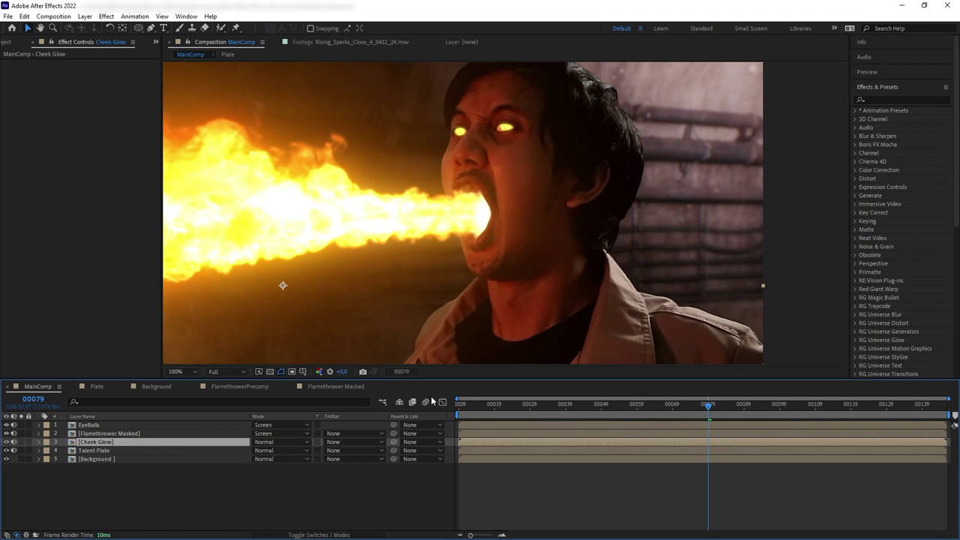
Open the Cheek Glow composition and make its Talent Plate 2 layer a guide layer.
{"action": "double_click", "coordinate": [91, 443]}
{"action": "left_click", "coordinate": [112, 425]}
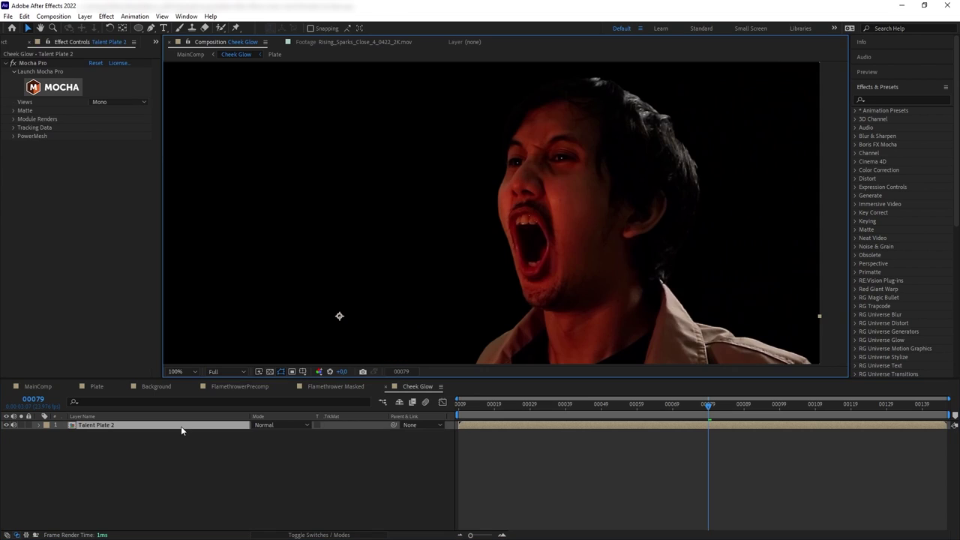
{"action": "right_click", "coordinate": [181, 426]}
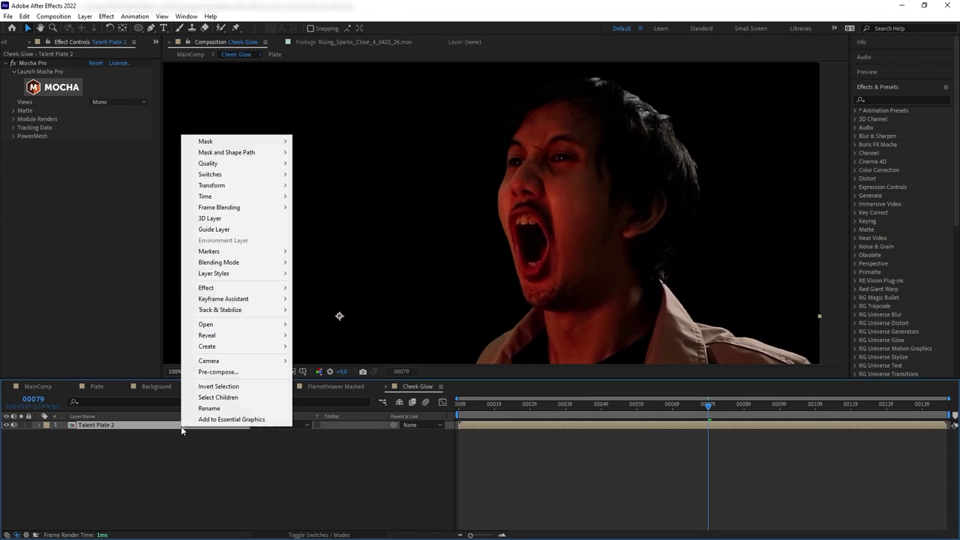
{"action": "left_click", "coordinate": [216, 229]}
{"action": "left_click", "coordinate": [287, 454]}
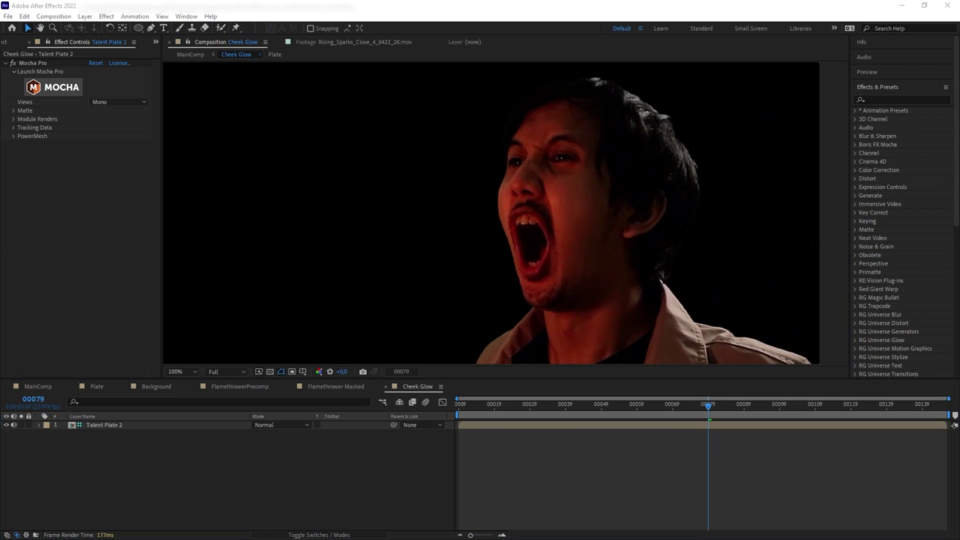
Create a 1920 x 1080 white solid named Fractal and mask it to both cheeks with 12-pixel feathers.
{"action": "left_click", "coordinate": [85, 16]}
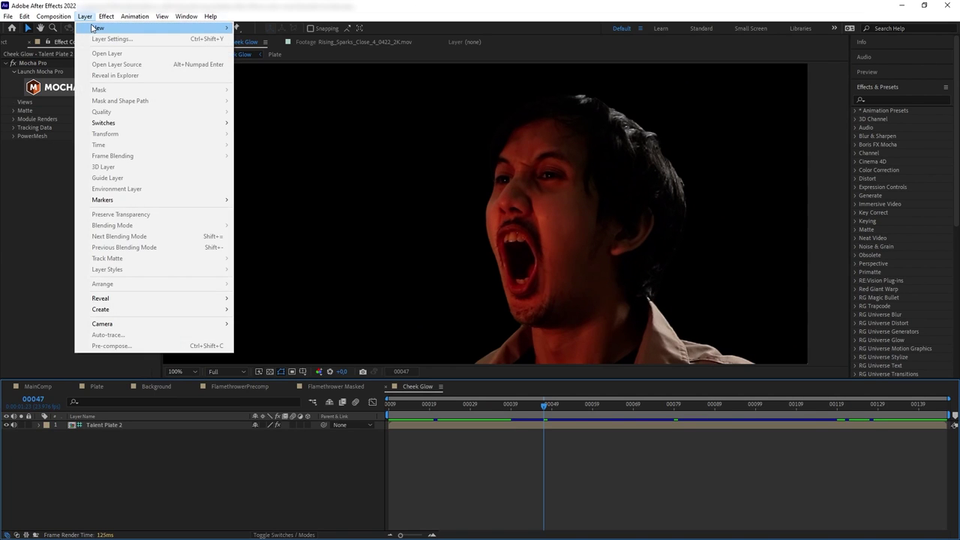
{"action": "mouse_move", "coordinate": [98, 27]}
{"action": "left_click", "coordinate": [279, 39]}
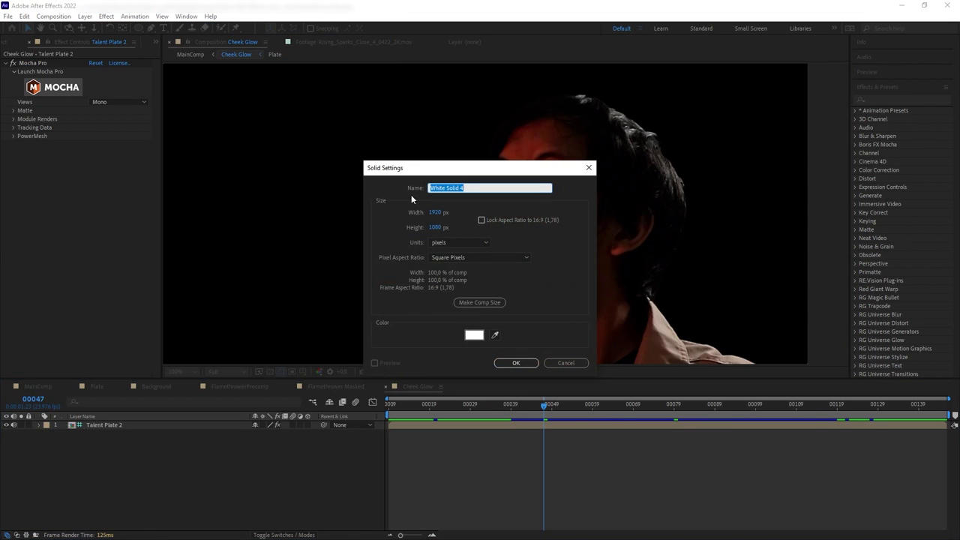
{"action": "key", "text": "Return"}
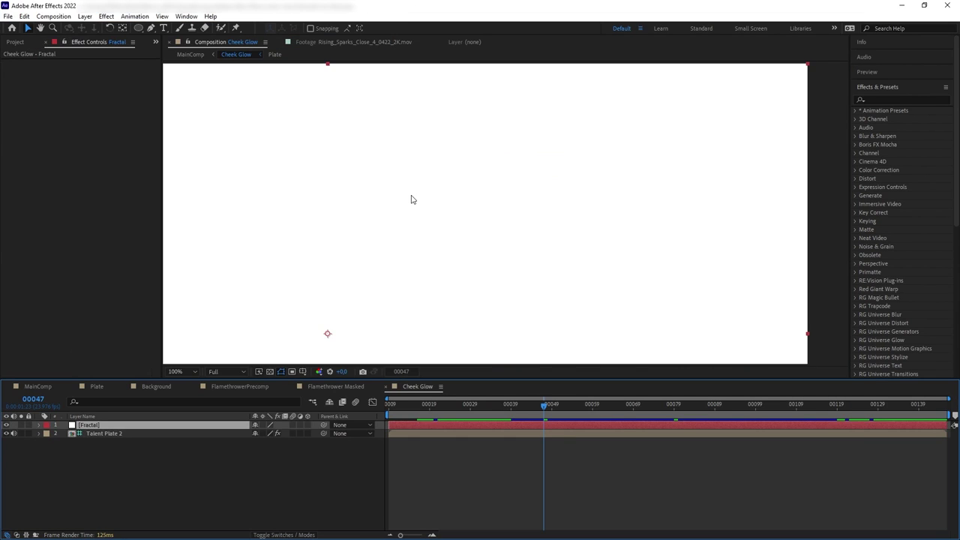
{"action": "left_click", "coordinate": [6, 425]}
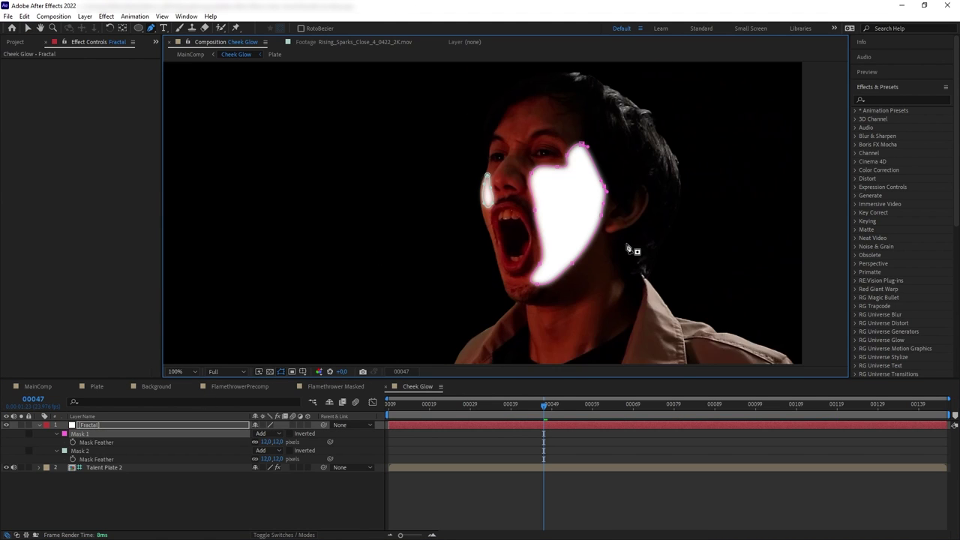
{"action": "key", "text": "v"}
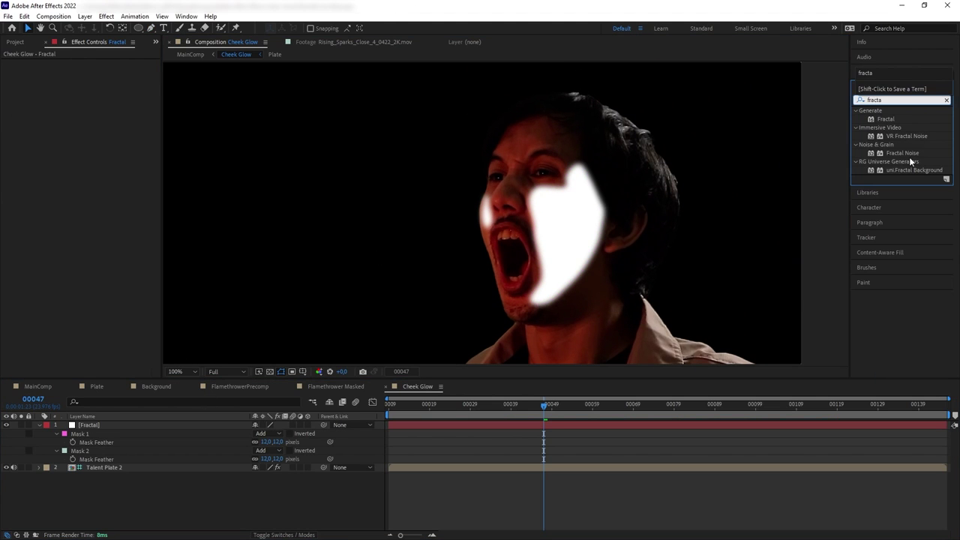
Apply Fractal Noise to the Fractal solid with contrast 150, brightness -10 and scale 60.
{"action": "left_click_drag", "start_coordinate": [907, 153], "coordinate": [102, 429]}
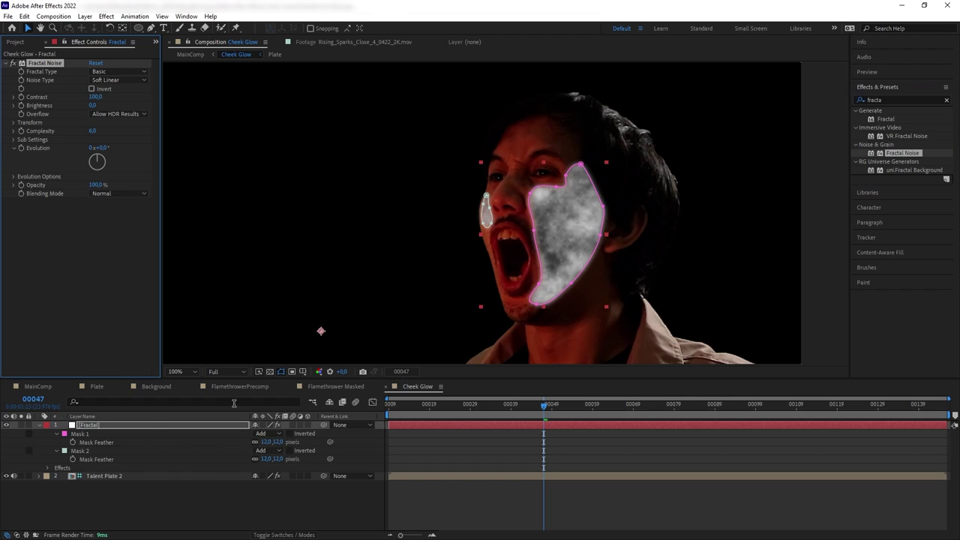
{"action": "left_click", "coordinate": [94, 97]}
{"action": "type", "text": "150"}
{"action": "key", "text": "Tab"}
{"action": "type", "text": "-10"}
{"action": "left_click", "coordinate": [84, 228]}
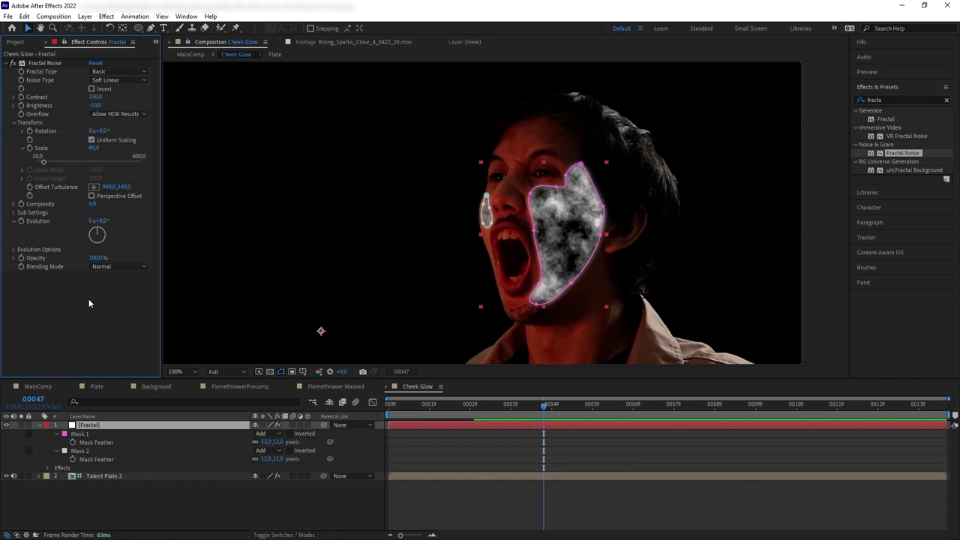
Animate the Fractal Noise evolution with the expression time*250, preview the motion and collapse the layer's properties.
{"action": "left_click", "coordinate": [21, 222], "text": "alt"}
{"action": "scroll", "coordinate": [514, 476], "scroll_direction": "down", "scroll_amount": 2}
{"action": "type", "text": "time"}
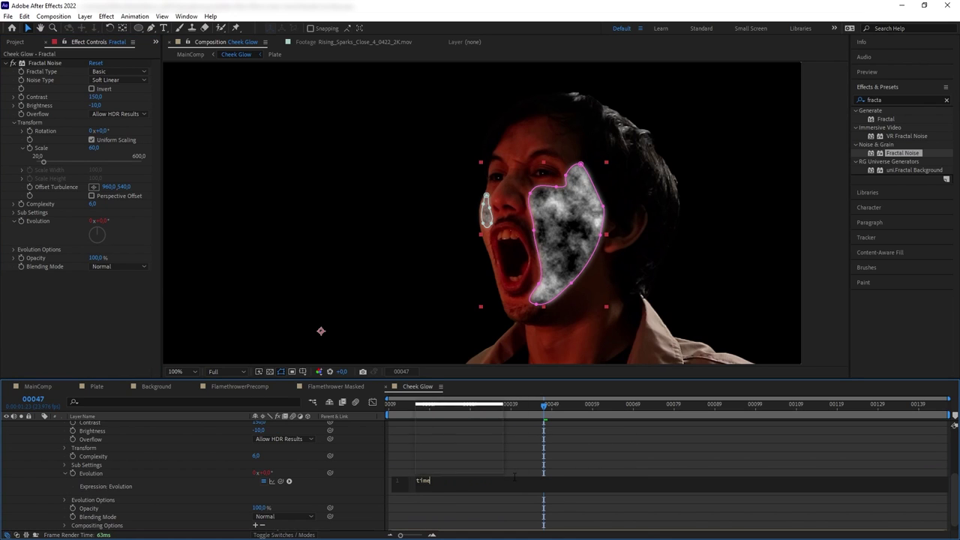
{"action": "type", "text": "*250"}
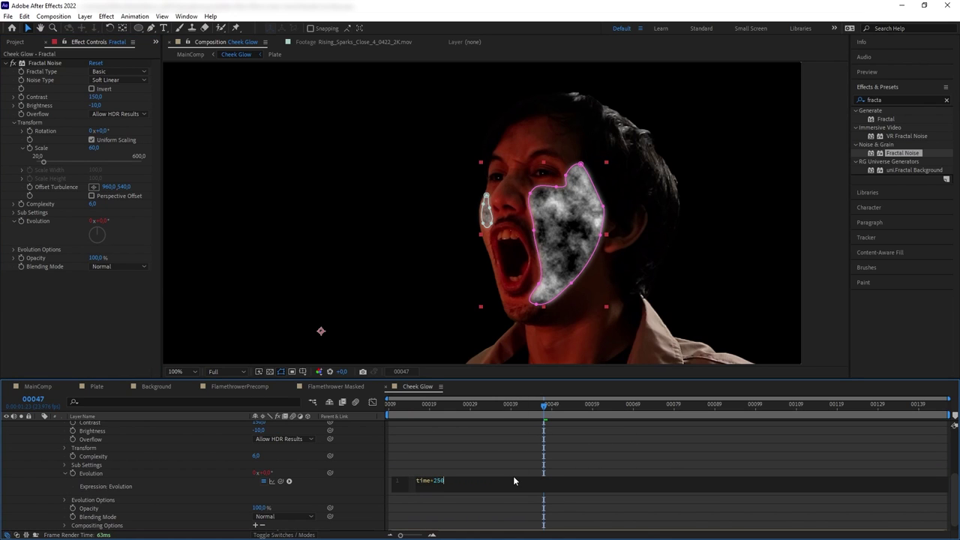
{"action": "left_click", "coordinate": [515, 461]}
{"action": "left_click_drag", "start_coordinate": [516, 409], "coordinate": [550, 398]}
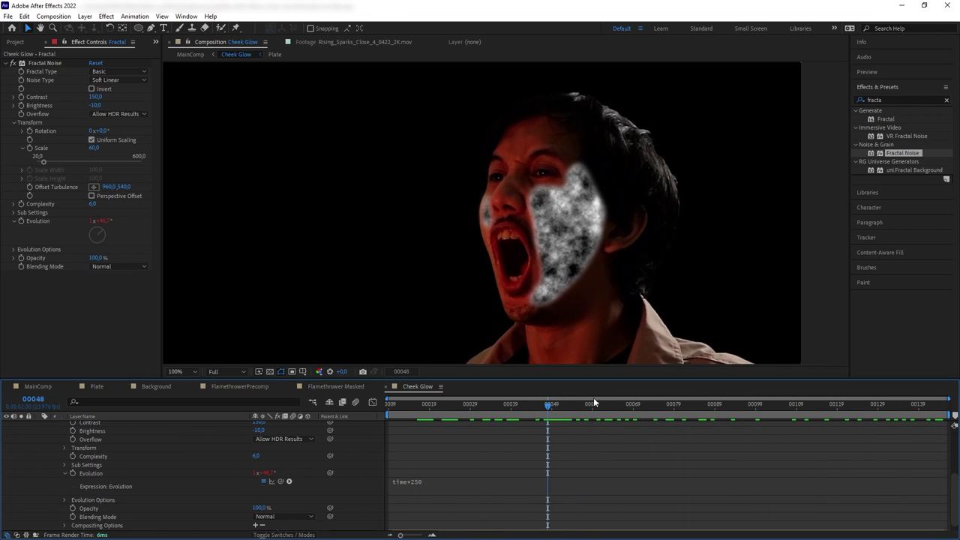
{"action": "scroll", "coordinate": [49, 450], "scroll_direction": "up", "scroll_amount": 4}
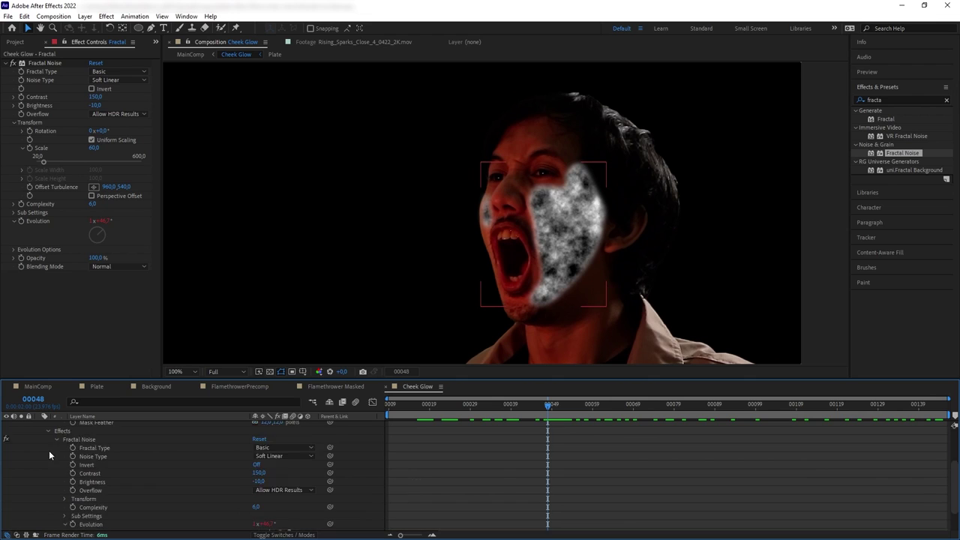
{"action": "left_click", "coordinate": [39, 425]}
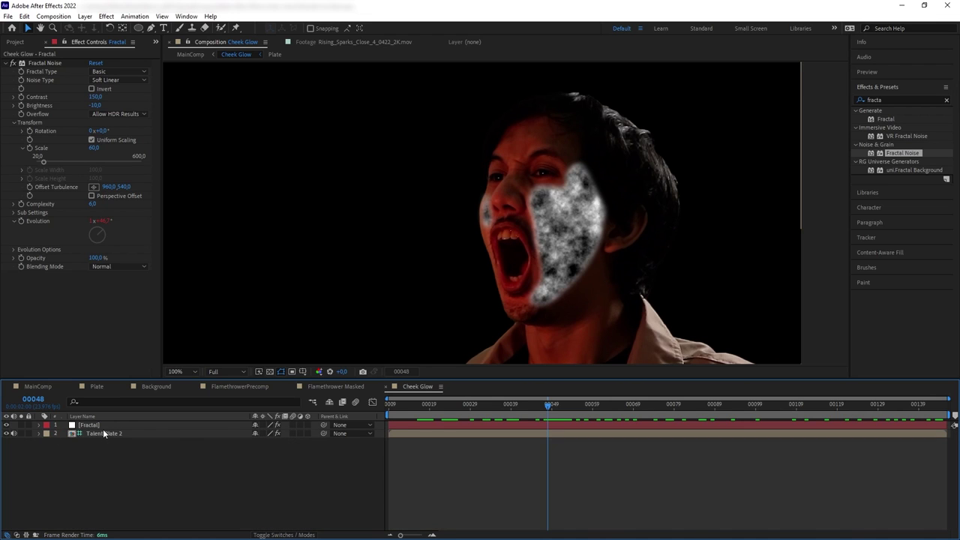
Duplicate the Fractal layer and rename the copy Vein.
{"action": "left_click", "coordinate": [103, 428]}
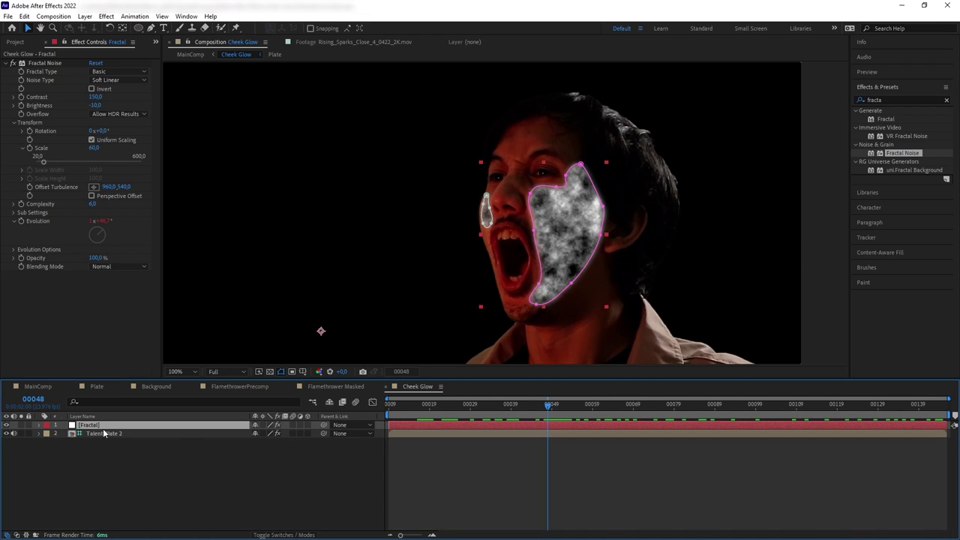
{"action": "key", "text": "ctrl+d"}
{"action": "right_click", "coordinate": [103, 426]}
{"action": "left_click", "coordinate": [128, 409]}
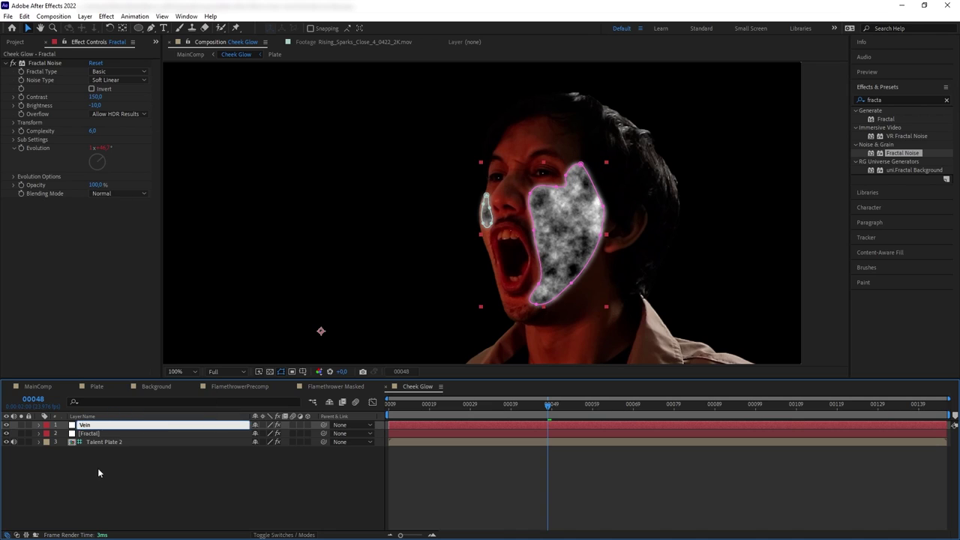
{"action": "type", "text": "Vein"}
{"action": "key", "text": "Return"}
Set the Vein layer's Fractal Noise contrast to 300 and remove its evolution expression.
{"action": "left_click", "coordinate": [96, 97]}
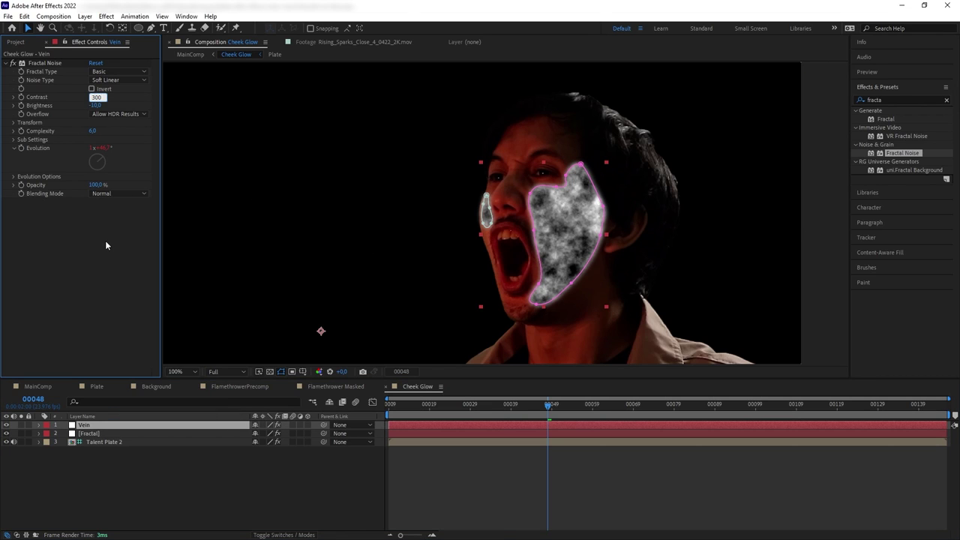
{"action": "key", "text": "Return"}
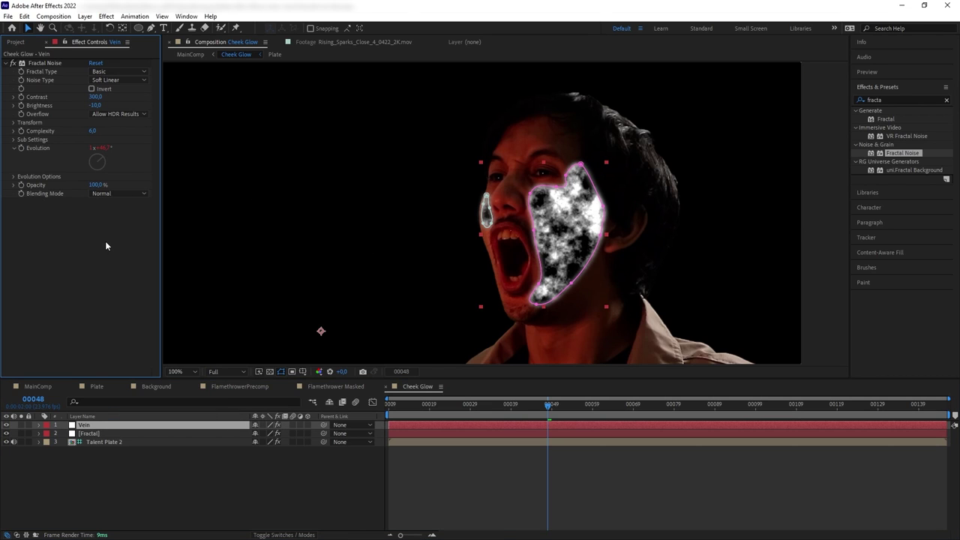
{"action": "left_click", "coordinate": [22, 148], "text": "alt"}
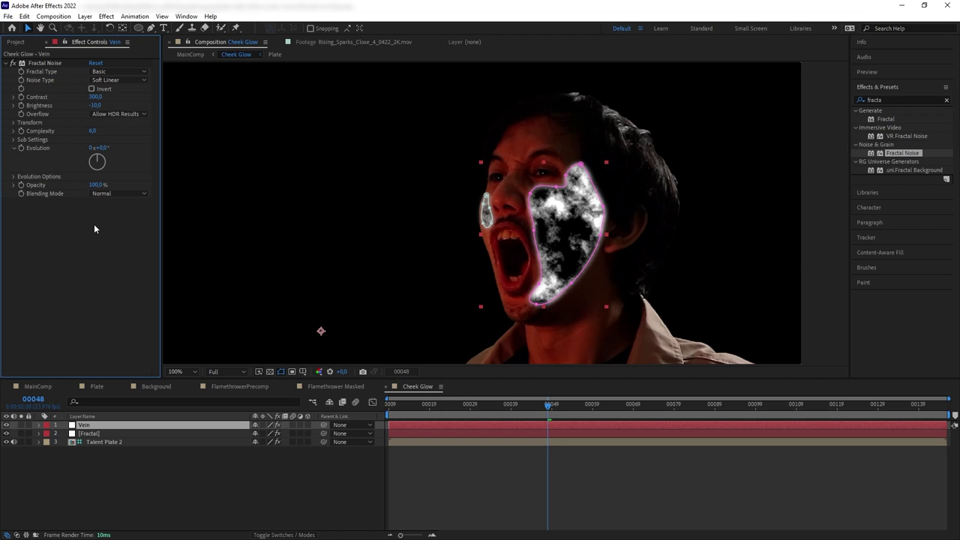
Apply CC Vector Blur to the Vein layer with amount 200 and ridge smoothness 9.
{"action": "left_click_drag", "start_coordinate": [897, 118], "coordinate": [68, 252]}
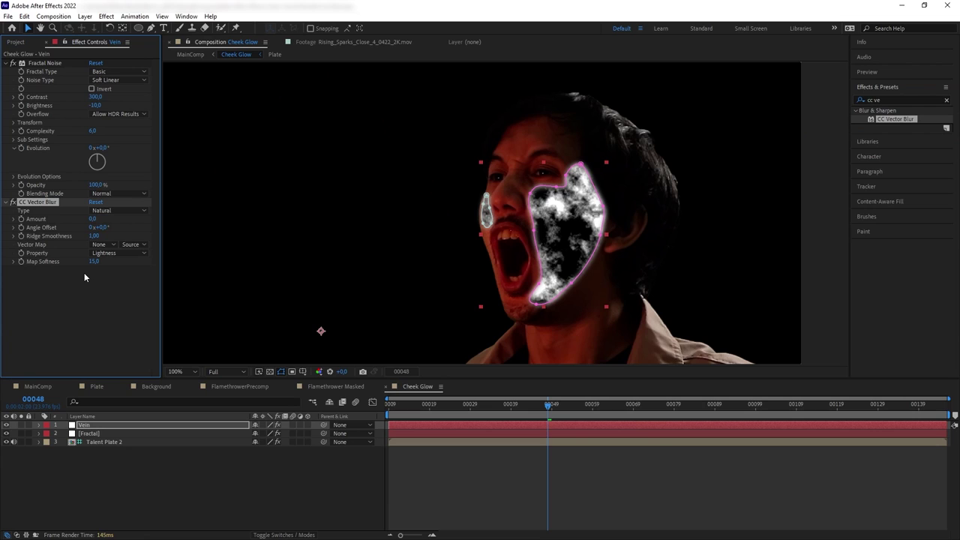
{"action": "left_click", "coordinate": [93, 219]}
{"action": "type", "text": "200"}
{"action": "left_click", "coordinate": [87, 319]}
{"action": "left_click", "coordinate": [94, 235]}
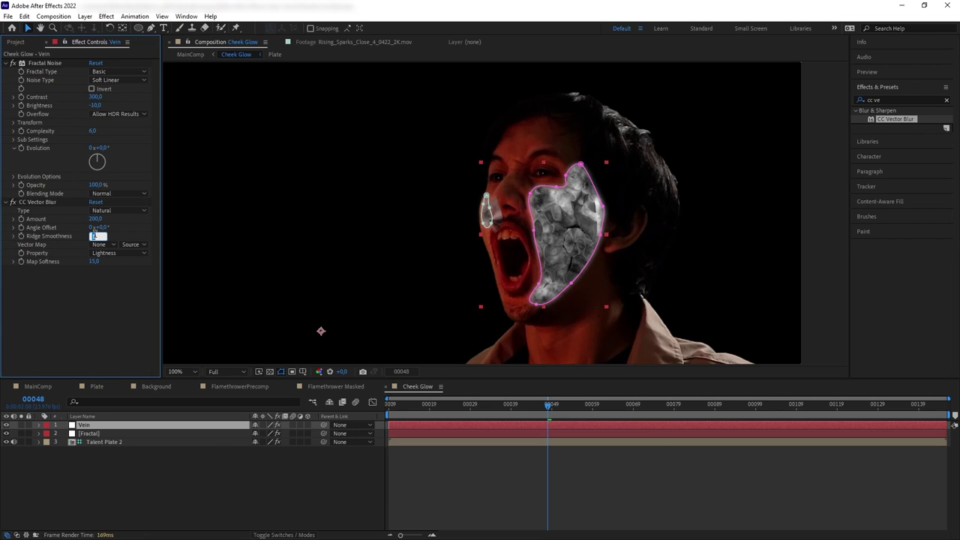
{"action": "type", "text": "9"}
{"action": "key", "text": "Return"}
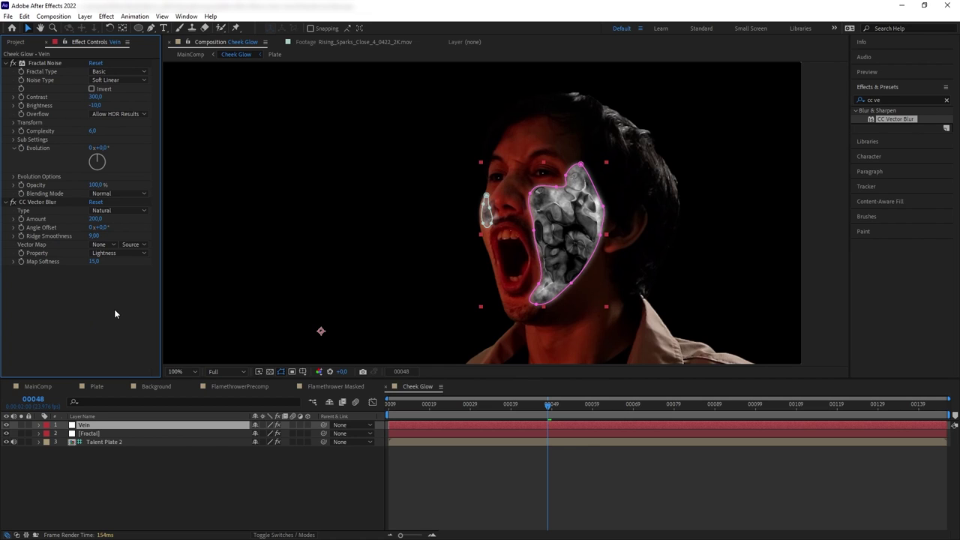
Apply Gaussian Blur to the Vein layer with a blurriness of 2.
{"action": "left_click_drag", "start_coordinate": [904, 119], "coordinate": [108, 321]}
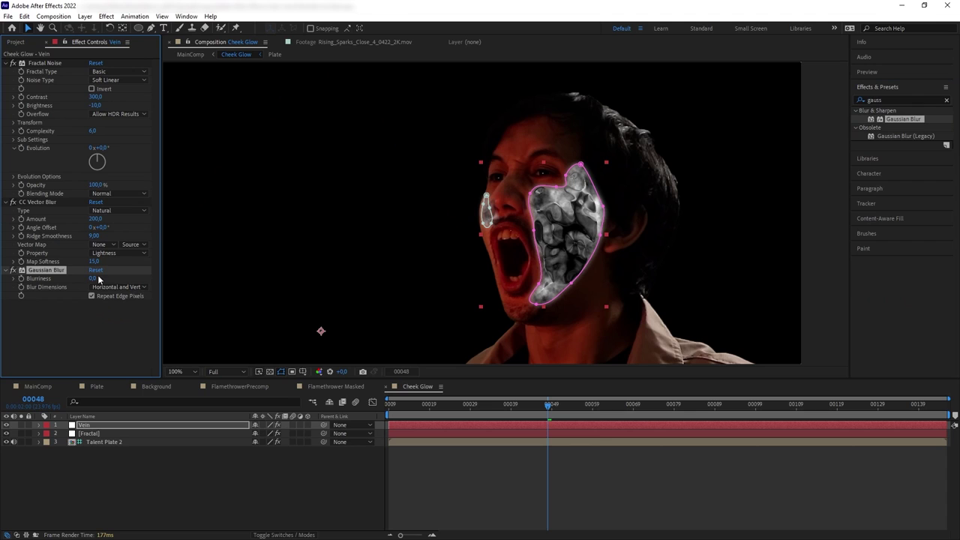
{"action": "left_click", "coordinate": [96, 278]}
{"action": "type", "text": "2"}
Set the Vein layer's blending mode to Multiply and toggle its visibility to compare the result.
{"action": "left_click", "coordinate": [279, 534]}
{"action": "left_click", "coordinate": [279, 426]}
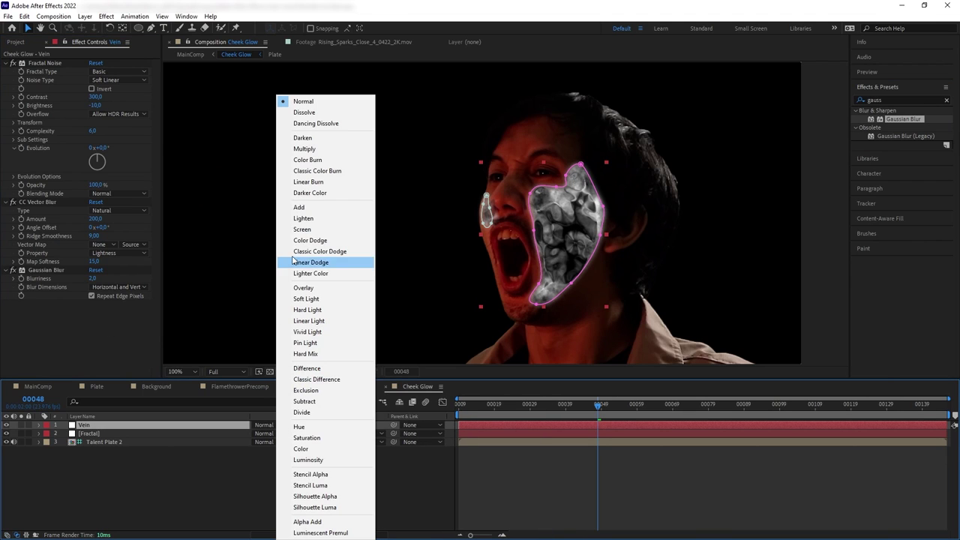
{"action": "left_click", "coordinate": [302, 149]}
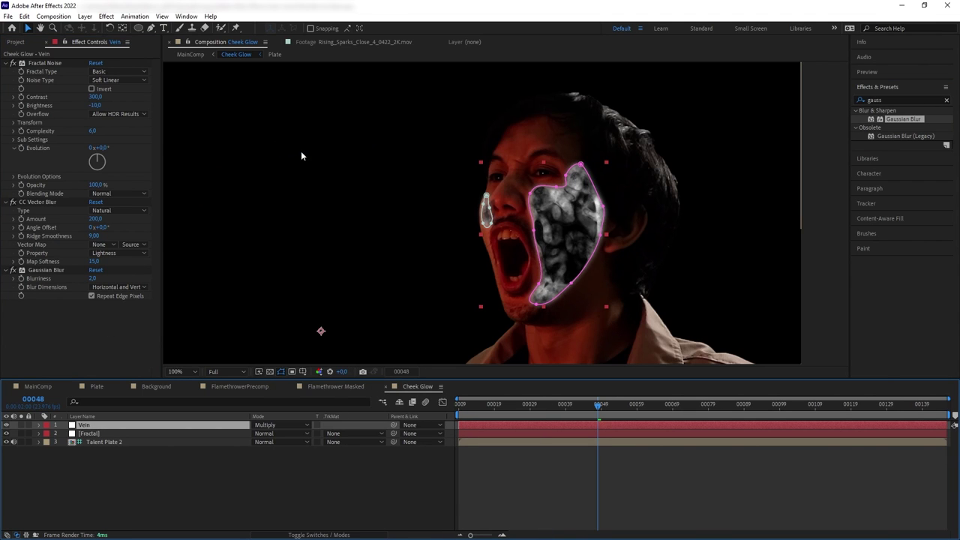
{"action": "left_click", "coordinate": [7, 425]}
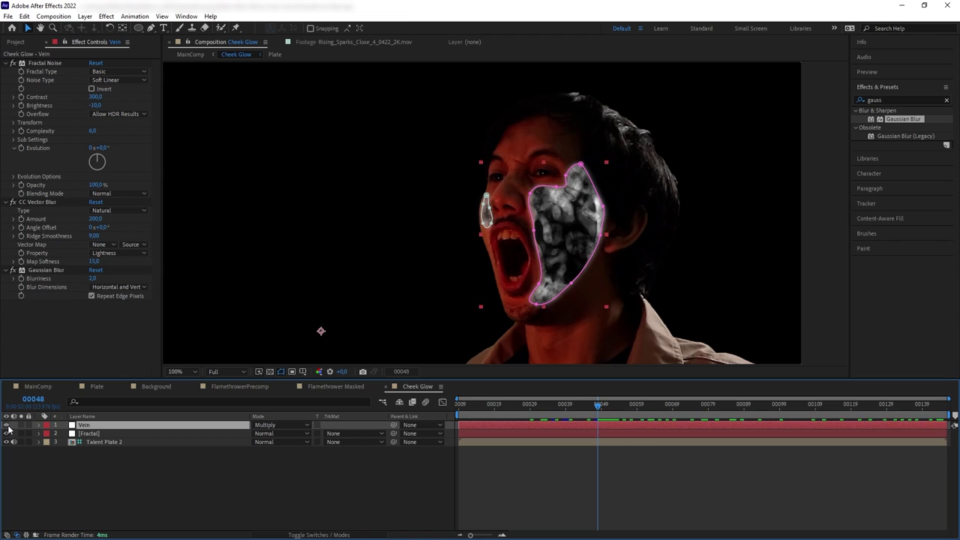
{"action": "left_click", "coordinate": [7, 425]}
{"action": "left_click", "coordinate": [7, 424]}
Copy the Mocha Pro effect from Talent Plate 2 and paste it onto the Cheek Glow layer in MainComp.
{"action": "left_click", "coordinate": [105, 443]}
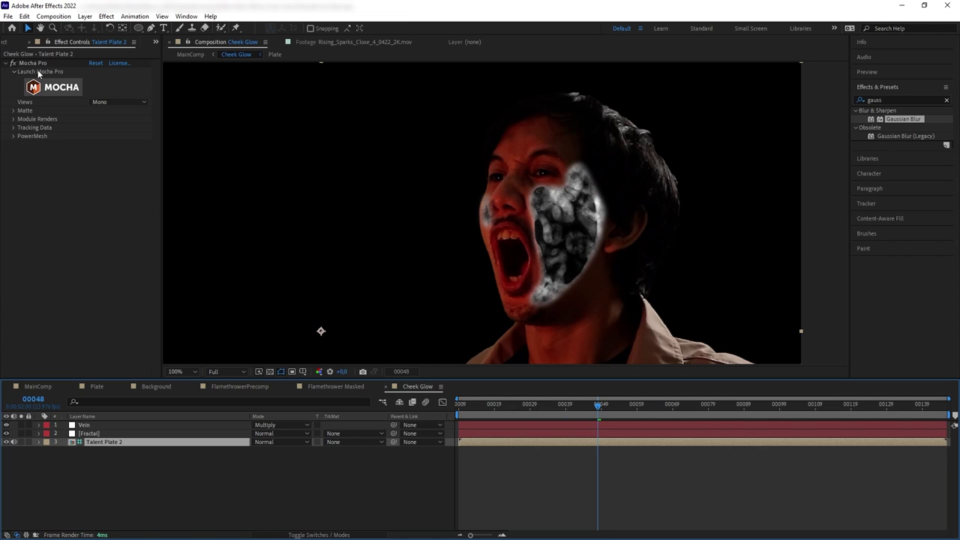
{"action": "left_click", "coordinate": [192, 56]}
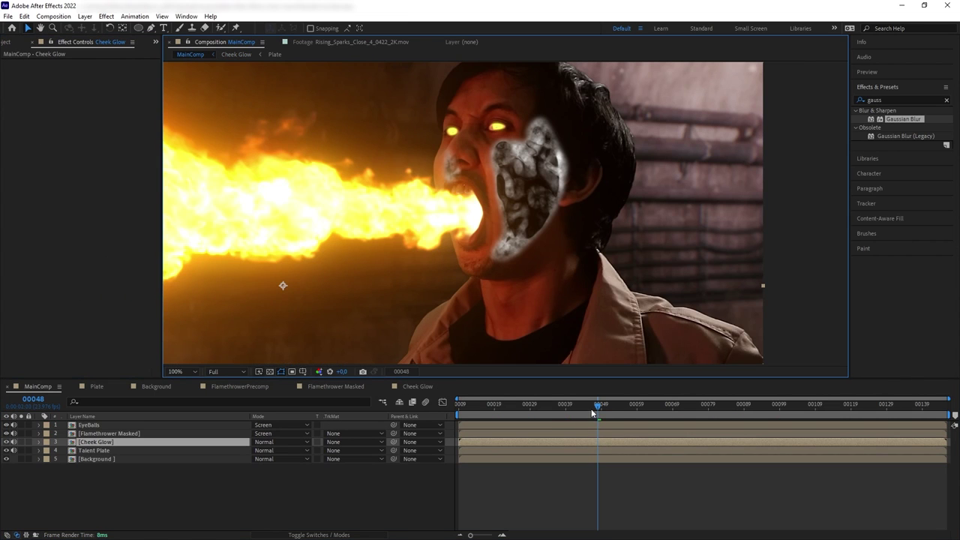
{"action": "left_click_drag", "start_coordinate": [593, 411], "coordinate": [472, 400]}
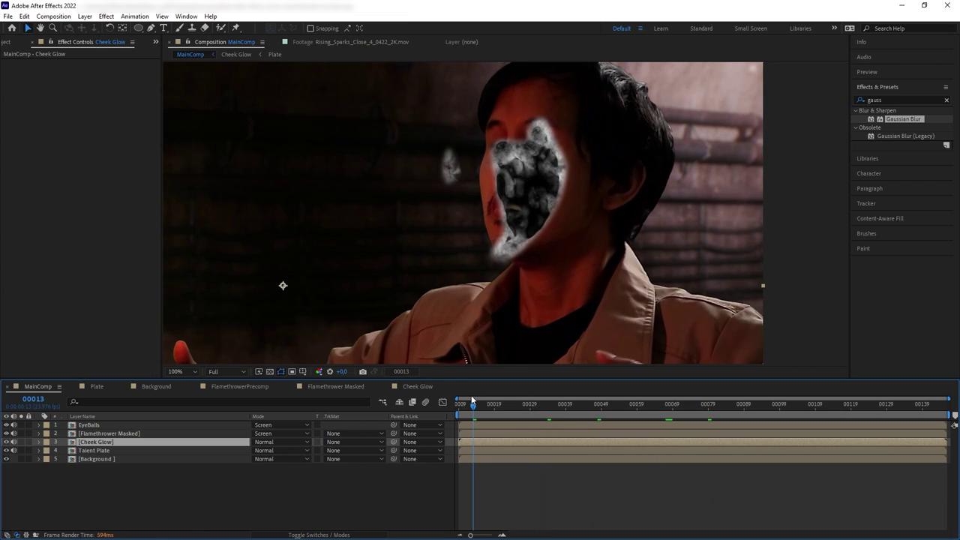
{"action": "left_click", "coordinate": [74, 299]}
{"action": "key", "text": "ctrl+v"}
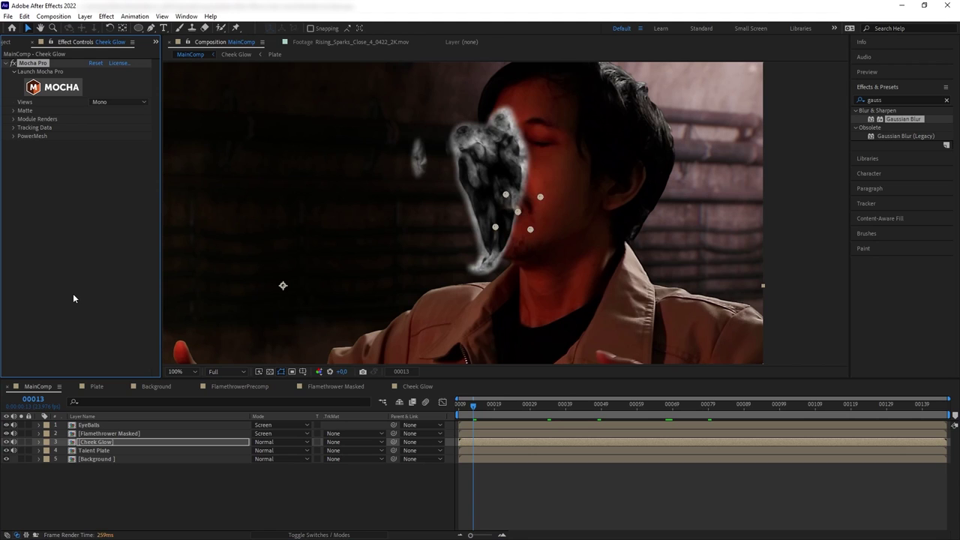
Set the Cheek Glow layer's Mocha Pro render module to Stabilize: Warp and check the tracking across the shot.
{"action": "left_click", "coordinate": [12, 120]}
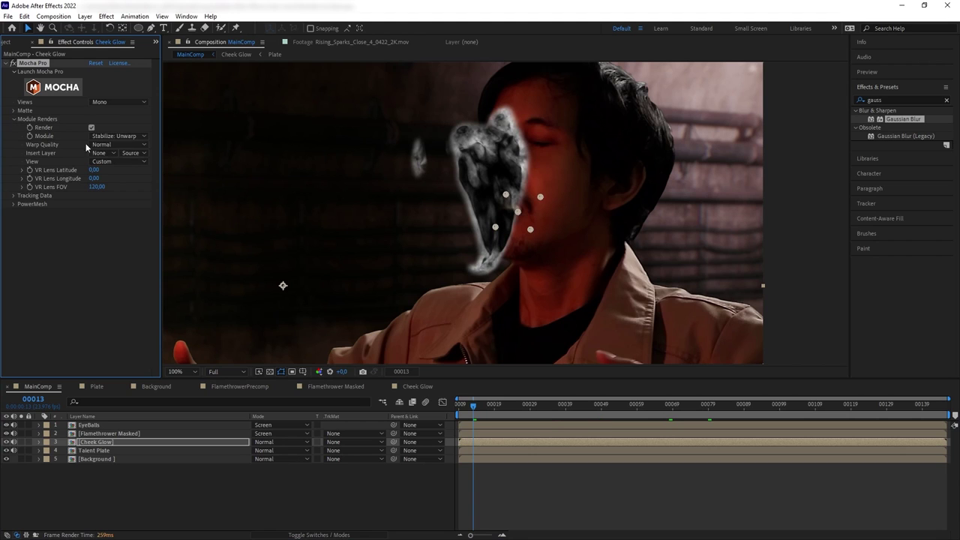
{"action": "left_click", "coordinate": [125, 138]}
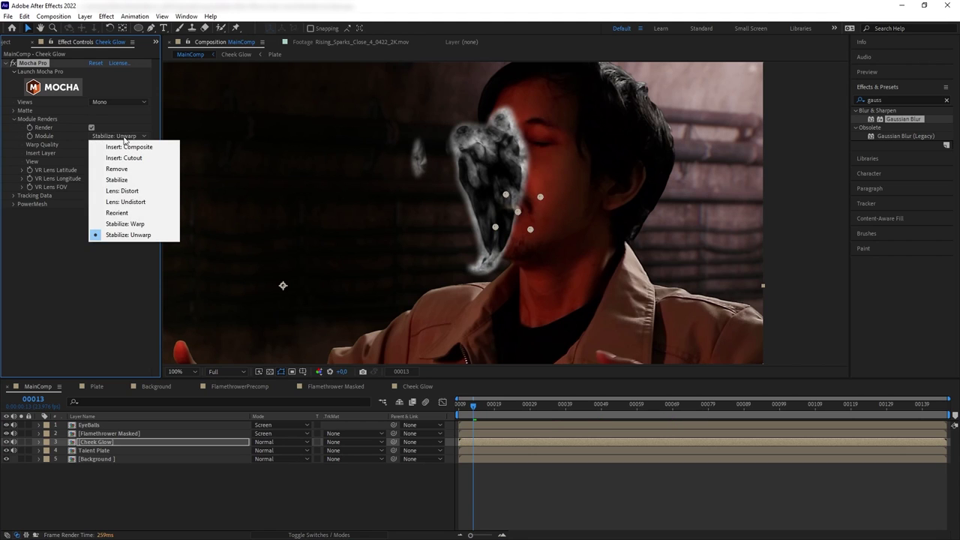
{"action": "left_click", "coordinate": [133, 220]}
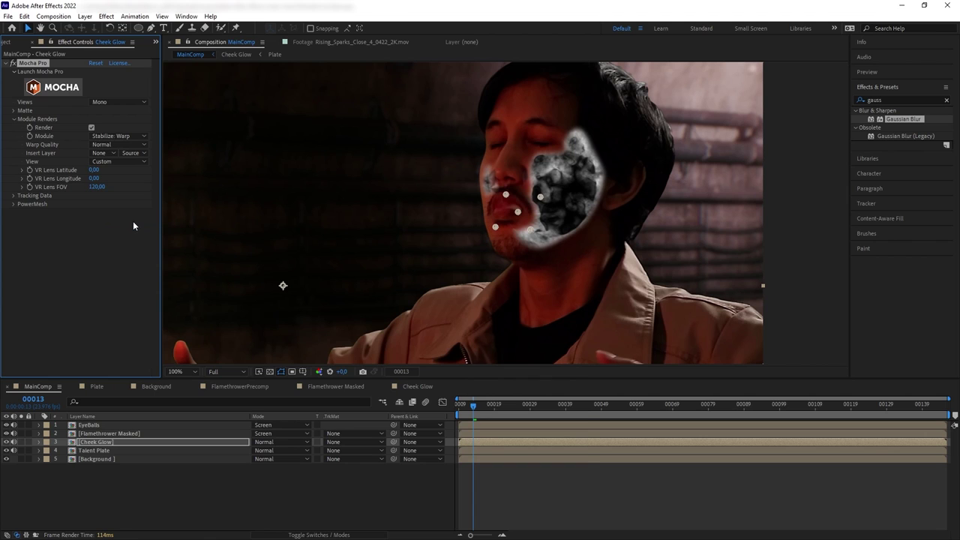
{"action": "left_click_drag", "start_coordinate": [587, 408], "coordinate": [477, 409]}
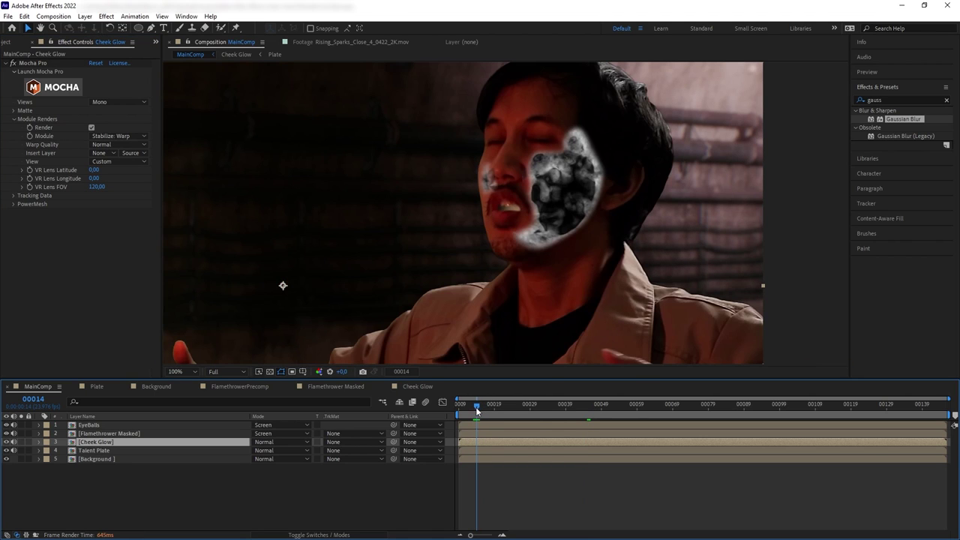
{"action": "left_click", "coordinate": [587, 409]}
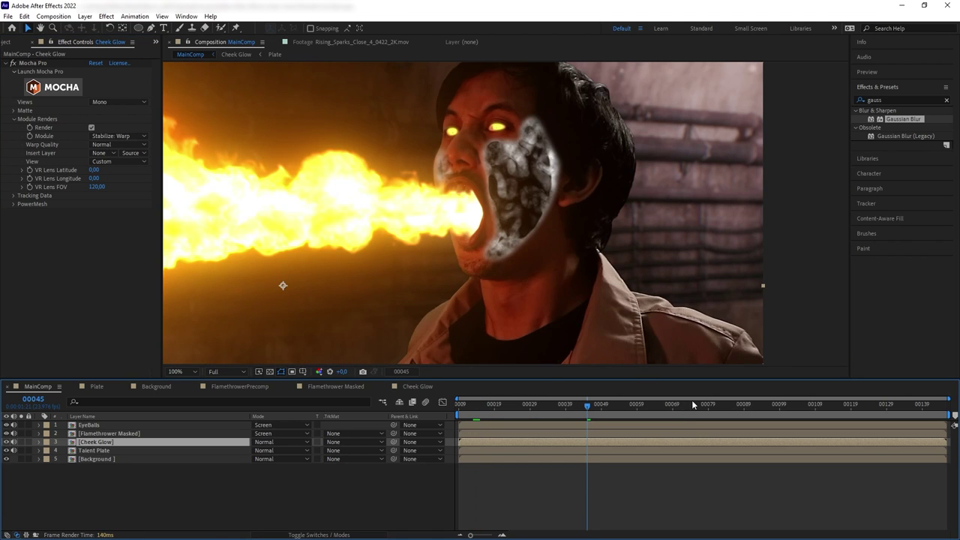
Set the Cheek Glow layer's blending mode to Classic Color Dodge and check it at frame 26.
{"action": "left_click", "coordinate": [264, 434]}
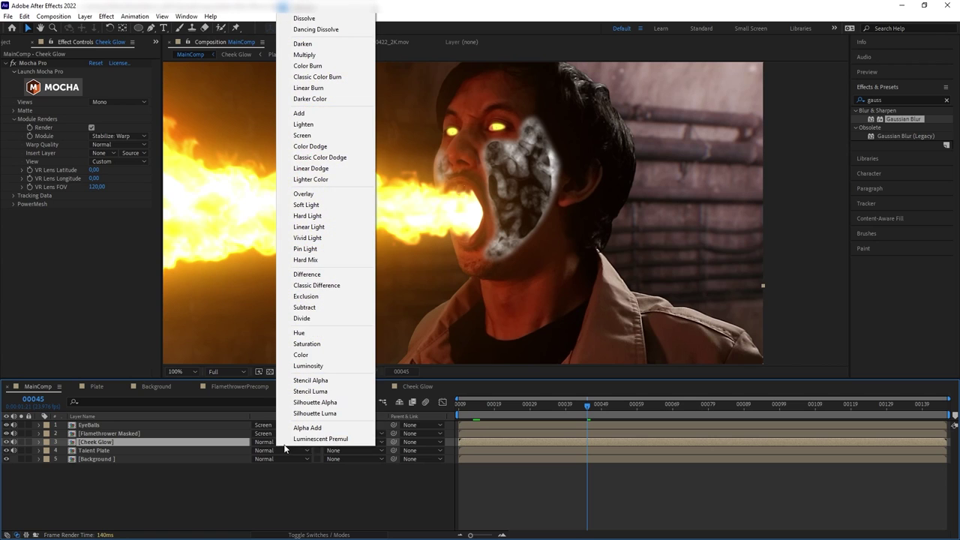
{"action": "left_click", "coordinate": [320, 157]}
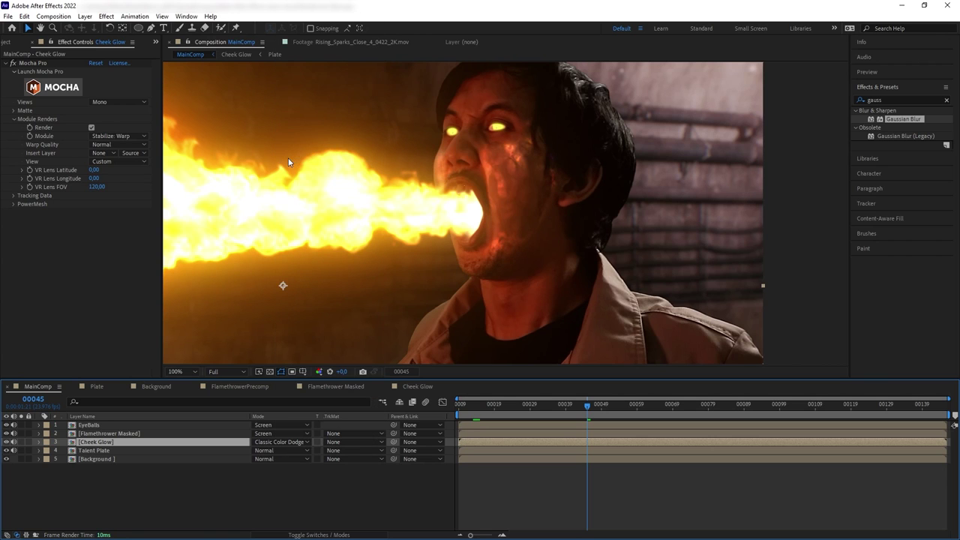
{"action": "left_click", "coordinate": [519, 410]}
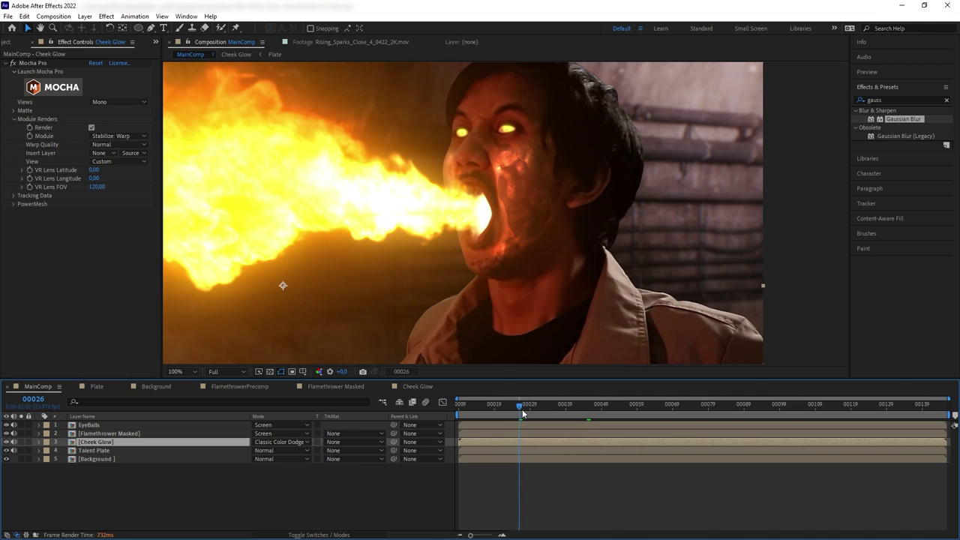
Apply Curves to the Cheek Glow layer and raise the RGB midtones to brighten the glow.
{"action": "left_click_drag", "start_coordinate": [522, 409], "coordinate": [633, 395]}
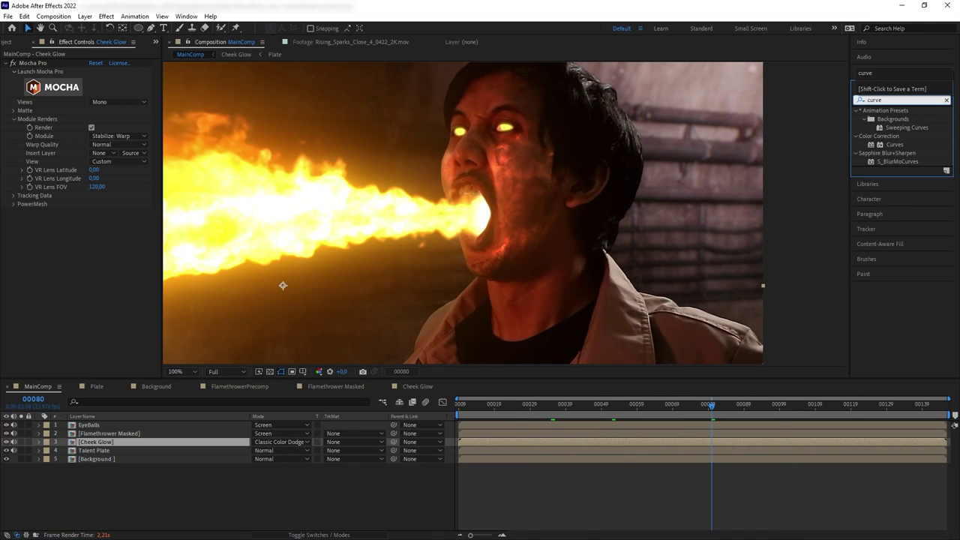
{"action": "left_click_drag", "start_coordinate": [892, 144], "coordinate": [73, 275]}
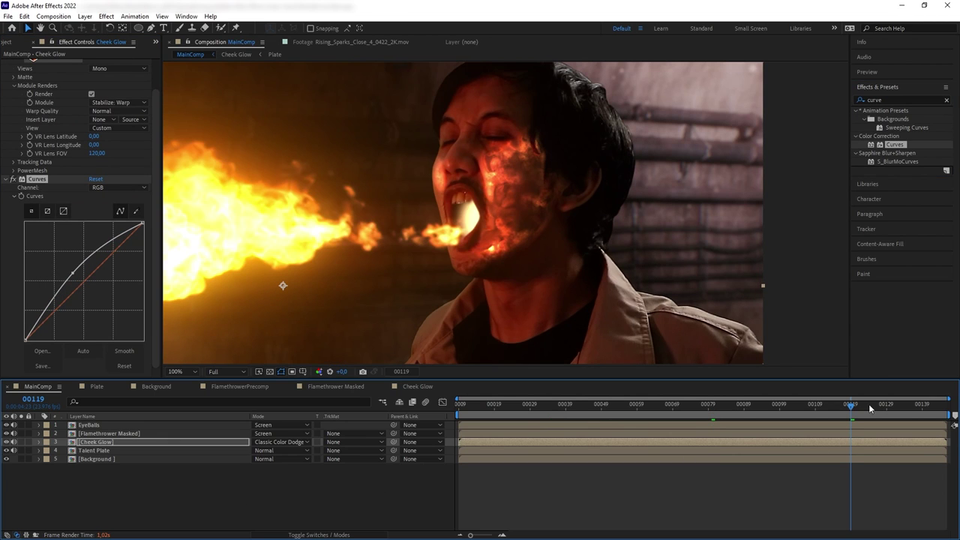
Keyframe the Cheek Glow opacity from 100% at frame 124 to 0% at frame 131, and shift both keyframes a few frames forward.
{"action": "left_click", "coordinate": [870, 407]}
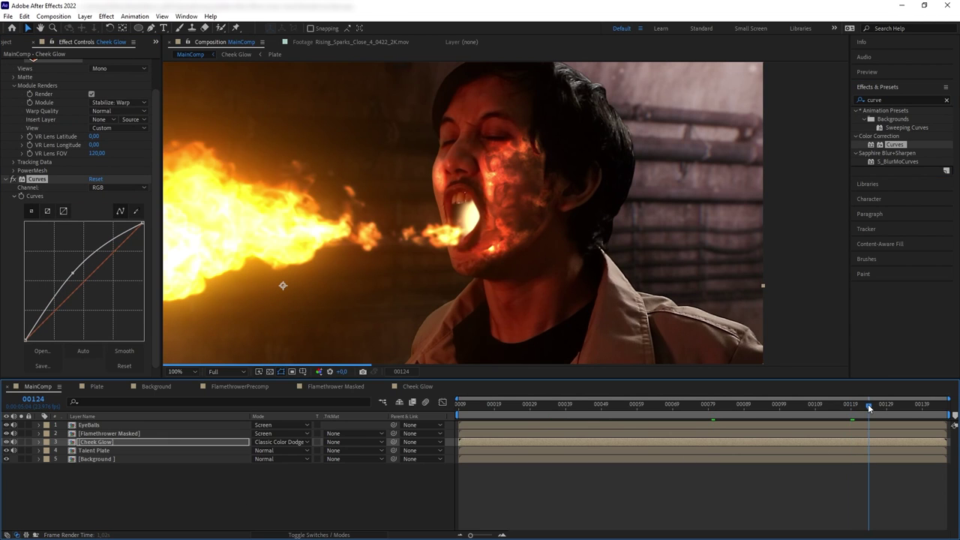
{"action": "key", "text": "alt+shift+t"}
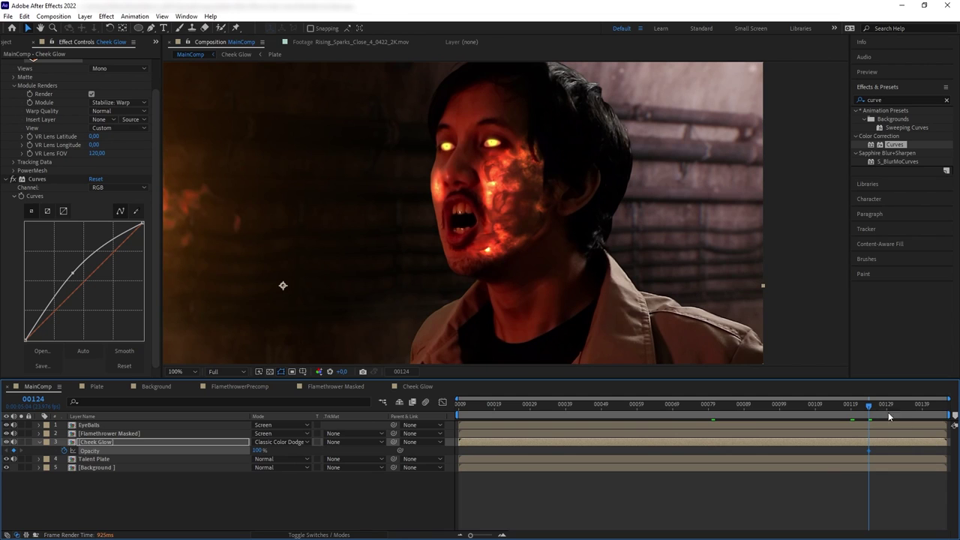
{"action": "left_click", "coordinate": [893, 407]}
{"action": "left_click_drag", "start_coordinate": [259, 450], "coordinate": [159, 462]}
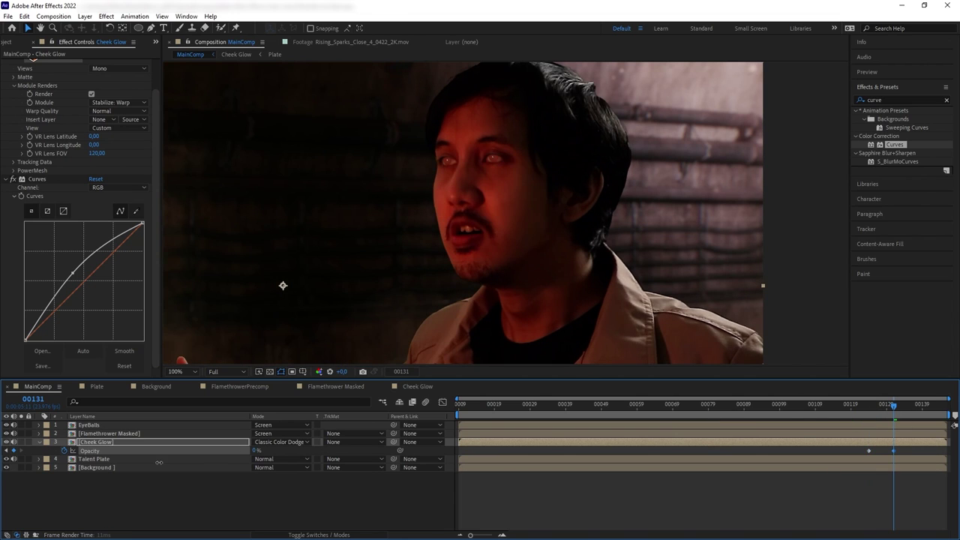
{"action": "mouse_move", "coordinate": [839, 487]}
{"action": "left_mouse_down"}
{"action": "mouse_move", "coordinate": [902, 443]}
{"action": "mouse_move", "coordinate": [908, 450]}
{"action": "left_mouse_up"}
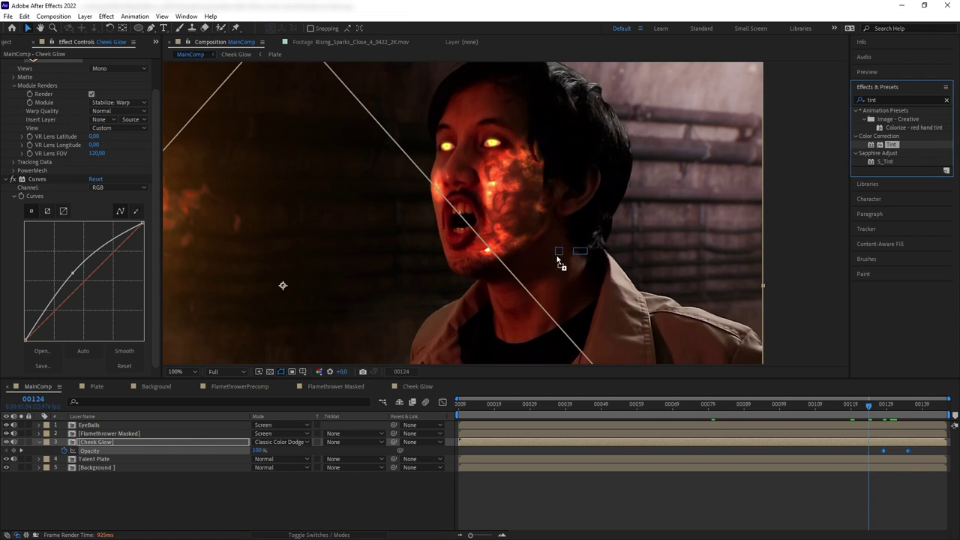
Apply Tint to the Cheek Glow layer and map white to the orange CB6020.
{"action": "left_click_drag", "start_coordinate": [559, 263], "coordinate": [560, 264]}
{"action": "left_click", "coordinate": [94, 356]}
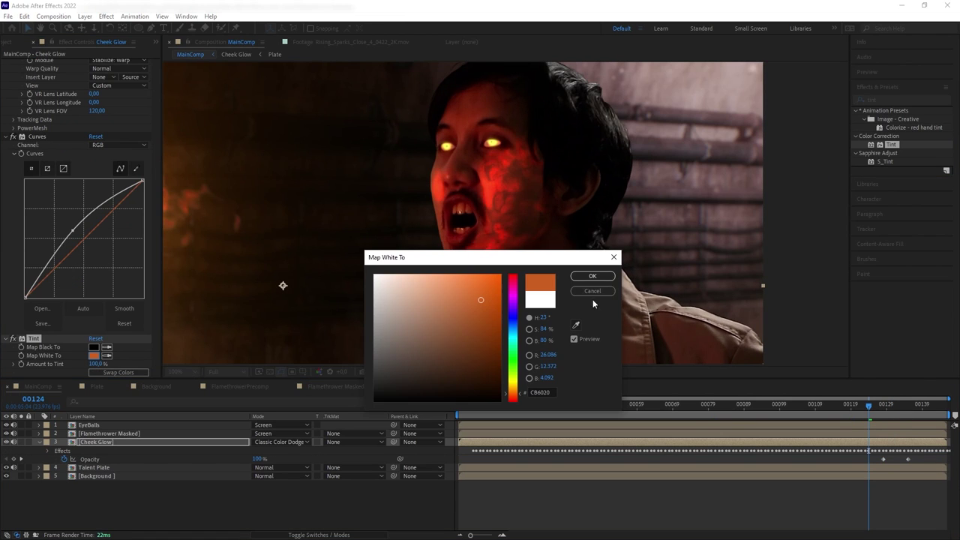
{"action": "left_click", "coordinate": [593, 277]}
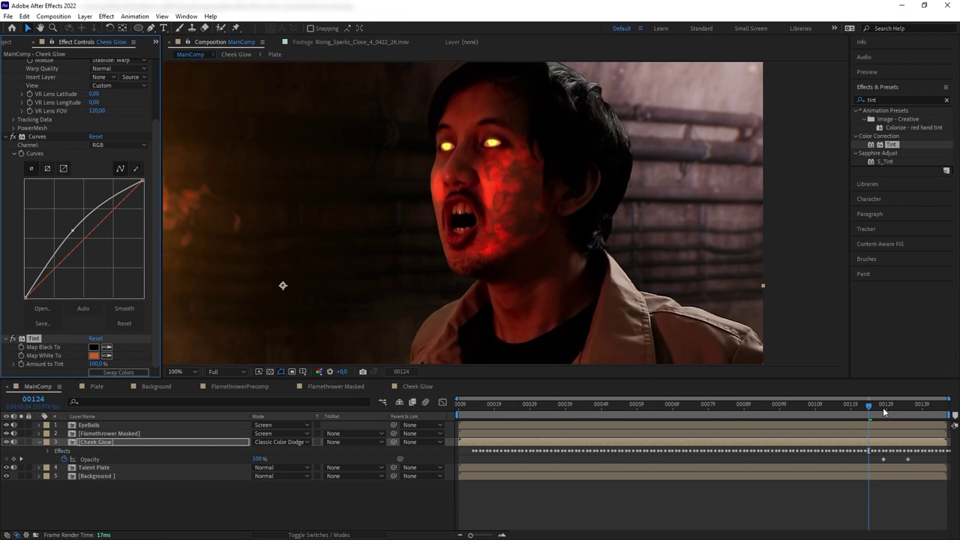
Keyframe the Cheek Glow's Amount to Tint at 0% at frame 124, raise it at frame 129, and preview the composite.
{"action": "left_click_drag", "start_coordinate": [93, 365], "coordinate": [17, 374]}
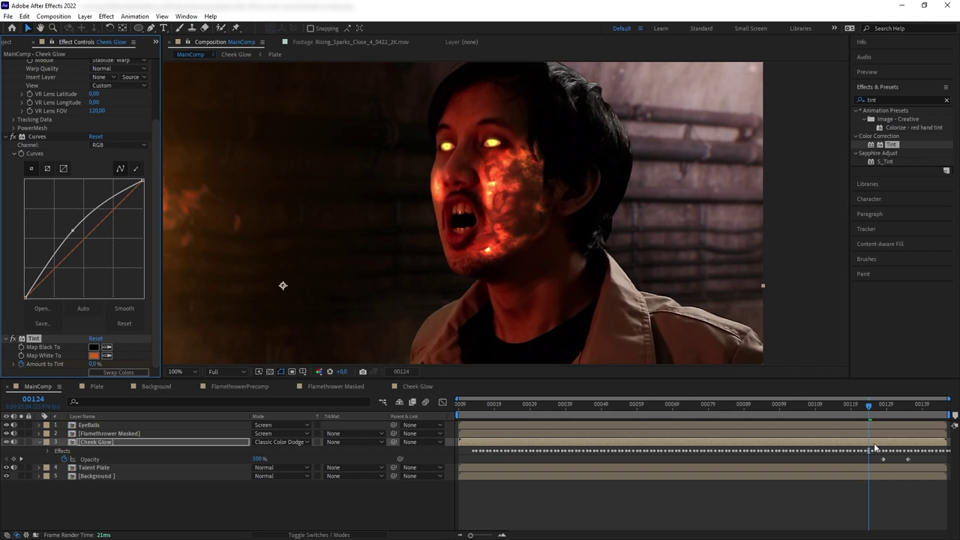
{"action": "left_click", "coordinate": [888, 411]}
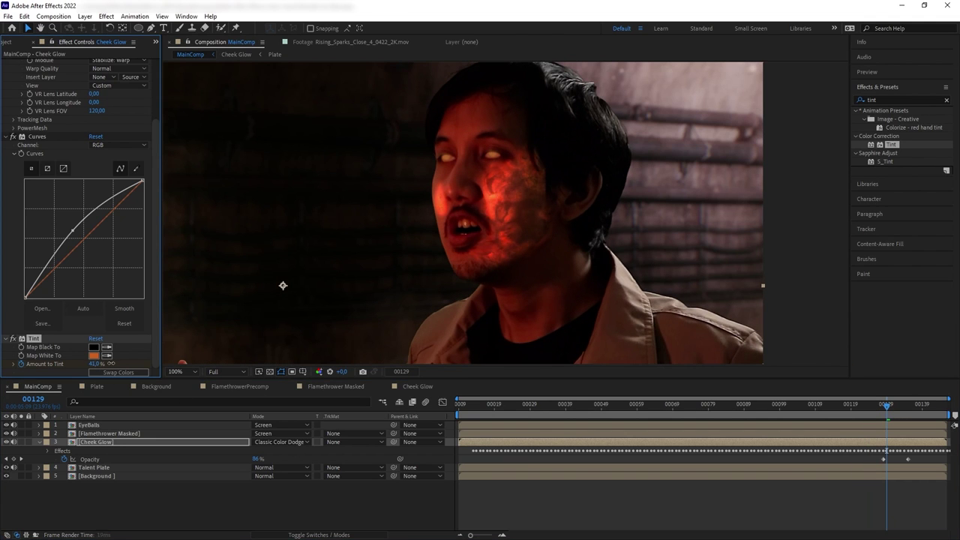
{"action": "left_click_drag", "start_coordinate": [885, 412], "coordinate": [889, 415]}
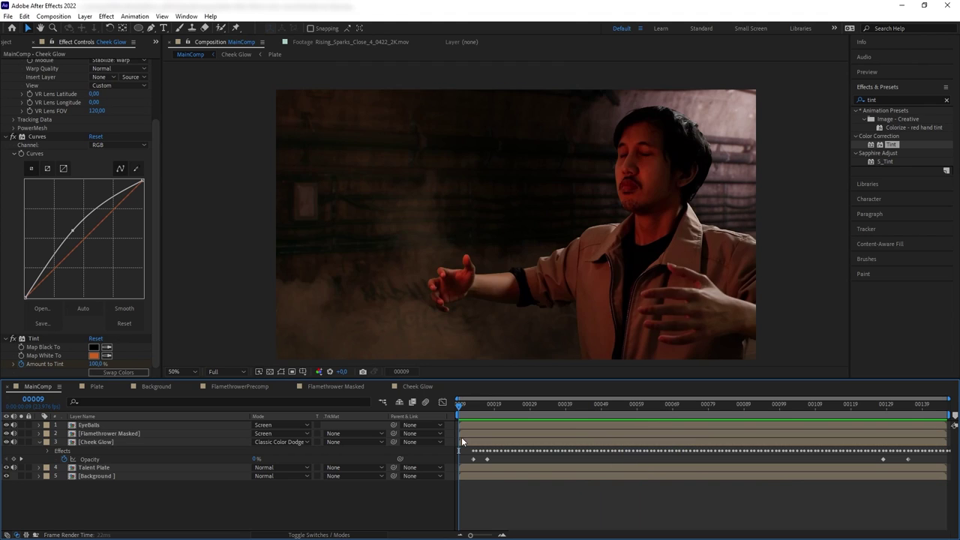
{"action": "key", "text": "space"}
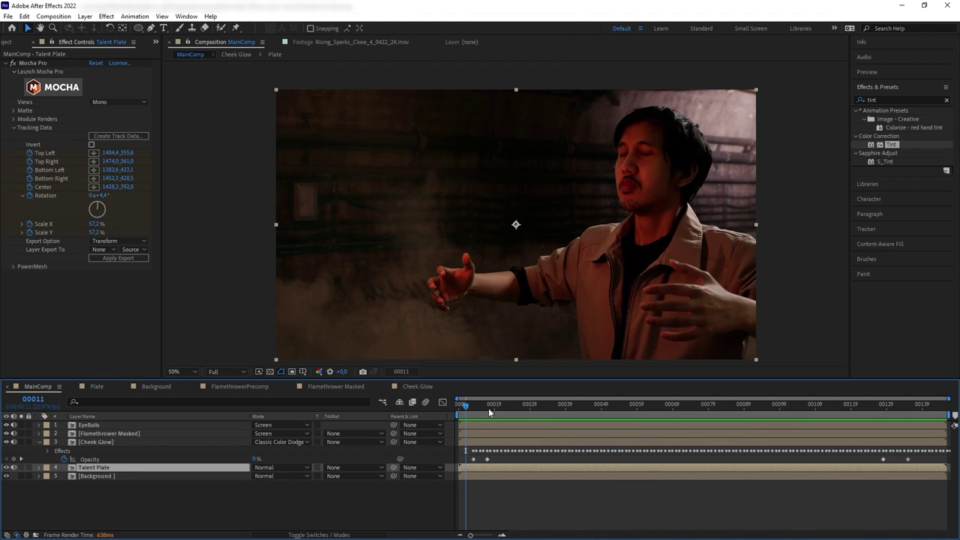
Apply Curves to the Talent Plate layer and keyframe its unaltered curve at frame 24.
{"action": "scroll", "coordinate": [687, 242], "scroll_direction": "up", "scroll_amount": 1}
{"action": "left_click_drag", "start_coordinate": [686, 242], "coordinate": [548, 319]}
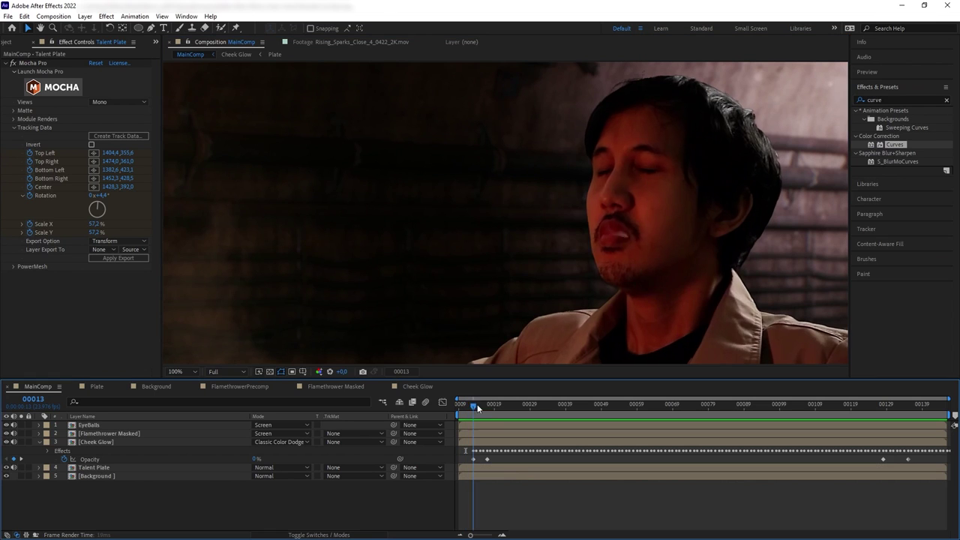
{"action": "left_click_drag", "start_coordinate": [368, 217], "coordinate": [369, 219]}
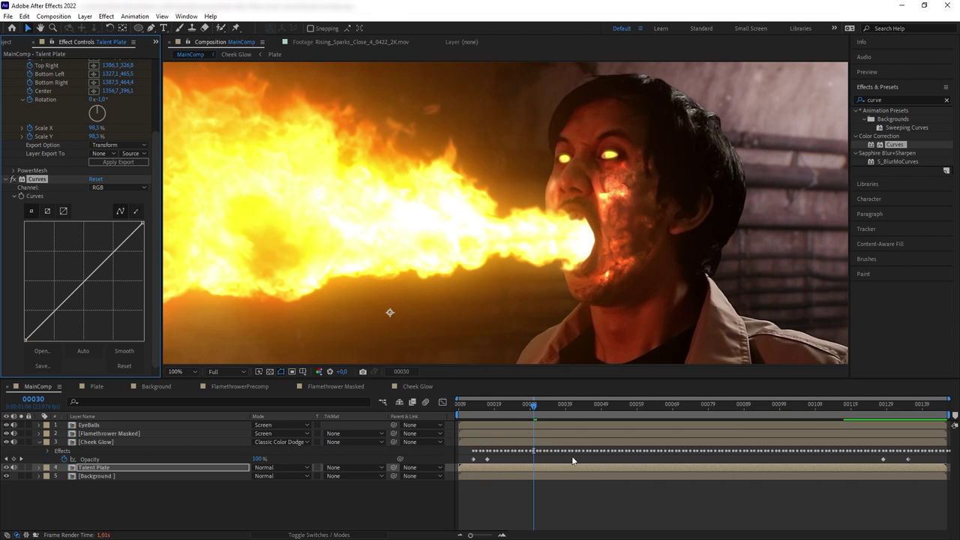
{"action": "left_click", "coordinate": [512, 409]}
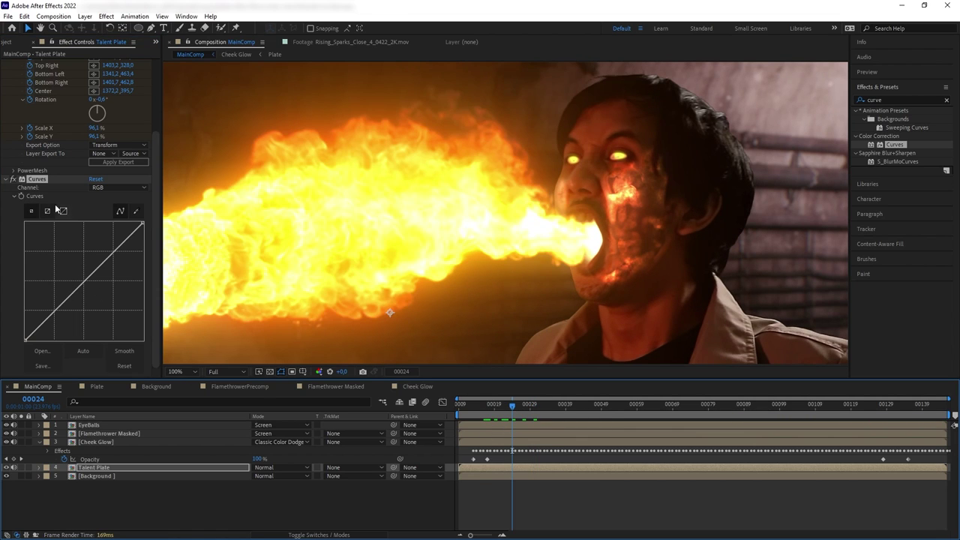
{"action": "left_click", "coordinate": [21, 197]}
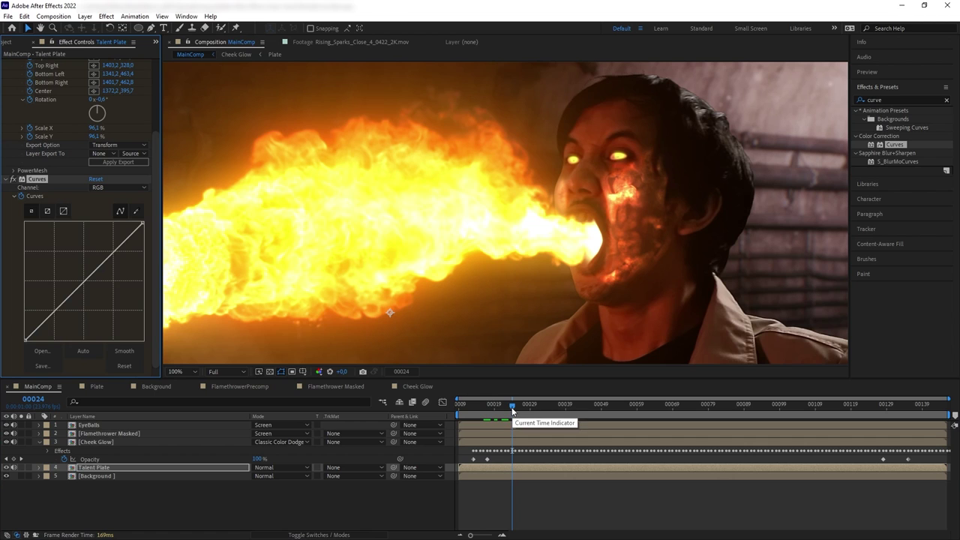
Lower the RGB midtones of the Talent Plate's curve at frame 16 to darken the face, and preview the transition.
{"action": "left_click_drag", "start_coordinate": [508, 405], "coordinate": [484, 408]}
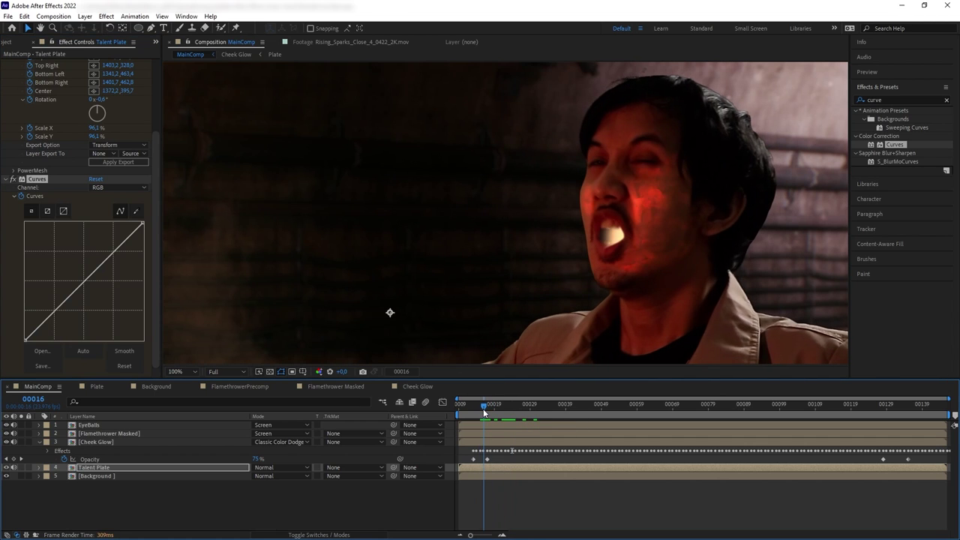
{"action": "left_click_drag", "start_coordinate": [74, 290], "coordinate": [84, 304]}
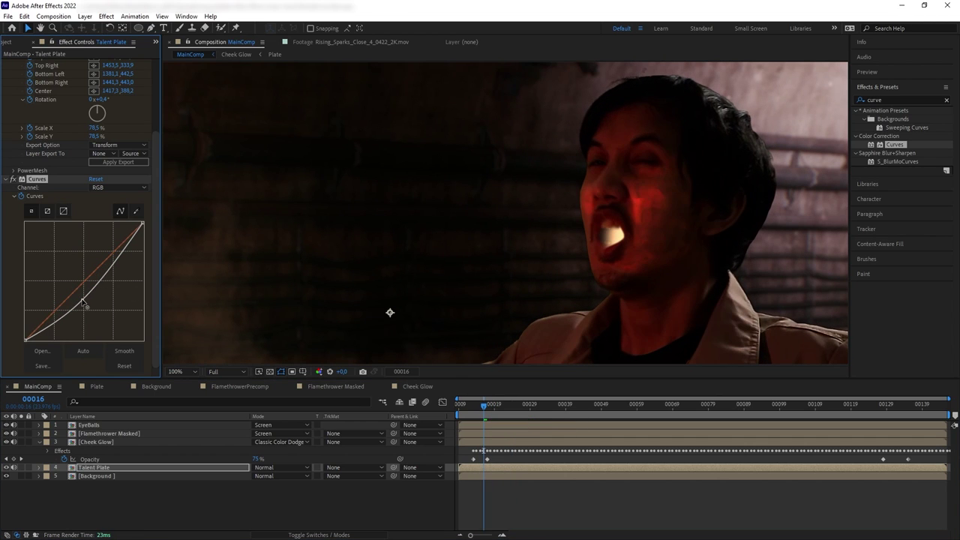
{"action": "key", "text": "space"}
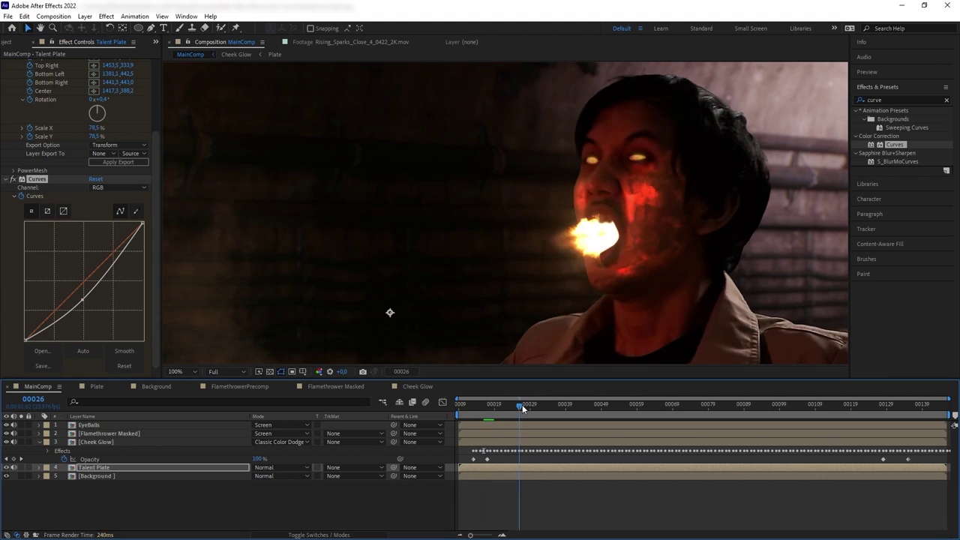
Keyframe the Talent Plate's unaltered curve at frame 121 and lower its RGB midtones a few frames on to darken the face.
{"action": "key", "text": "e"}
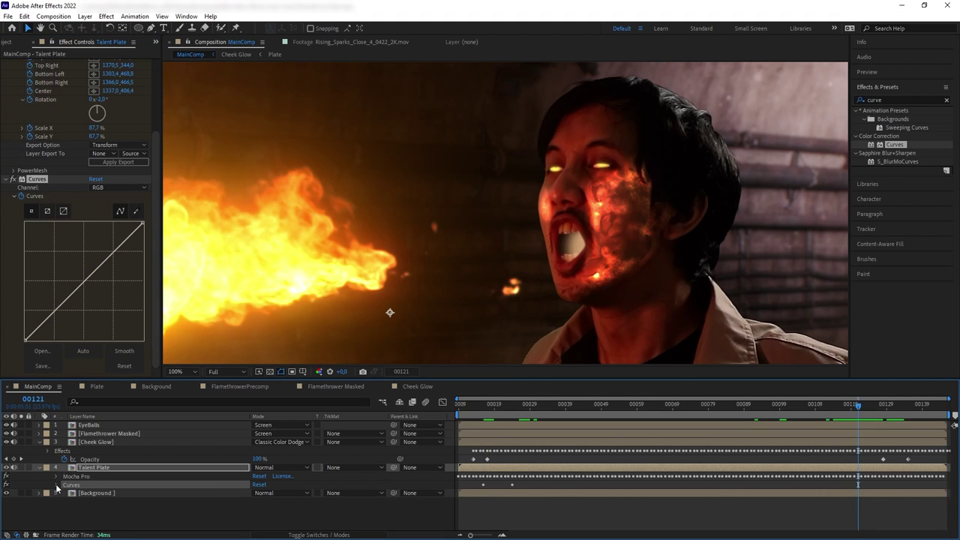
{"action": "left_click", "coordinate": [57, 485]}
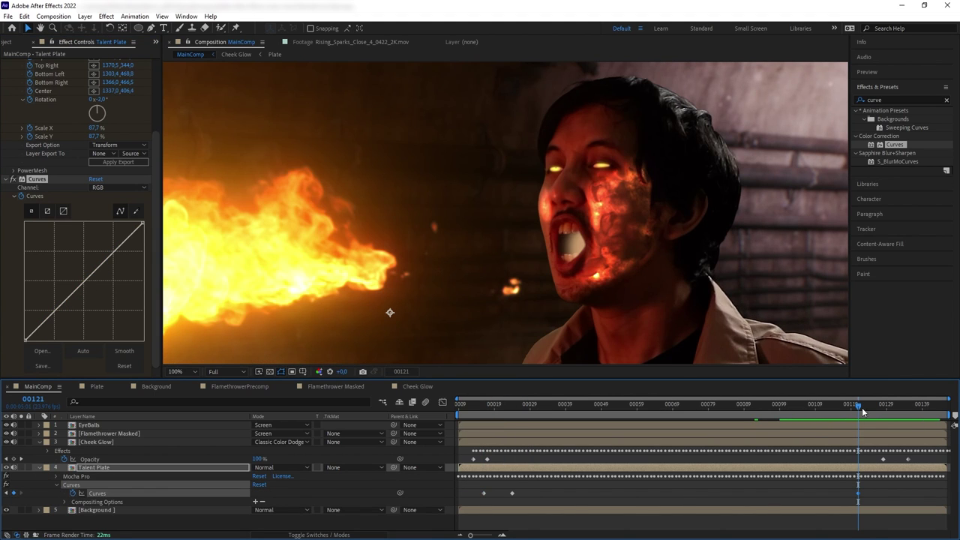
{"action": "left_click_drag", "start_coordinate": [862, 407], "coordinate": [880, 411]}
{"action": "left_click_drag", "start_coordinate": [81, 286], "coordinate": [88, 295]}
{"action": "left_click_drag", "start_coordinate": [874, 409], "coordinate": [601, 434]}
{"action": "scroll", "coordinate": [596, 309], "scroll_direction": "down", "scroll_amount": 2}
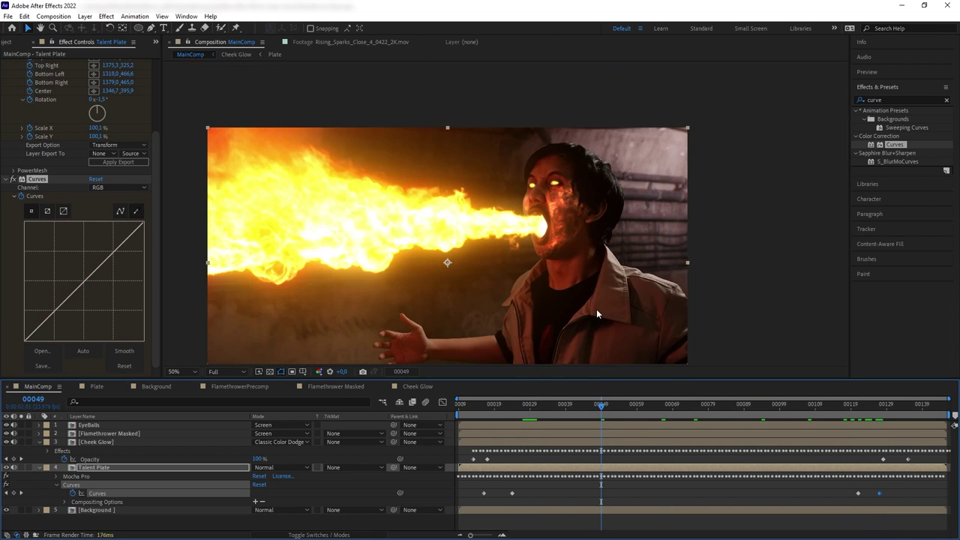
Create an adjustment layer directly above Talent Plate, apply Curves to it, and raise the RGB midtones to brighten the plate.
{"action": "left_click", "coordinate": [84, 15]}
{"action": "mouse_move", "coordinate": [97, 28]}
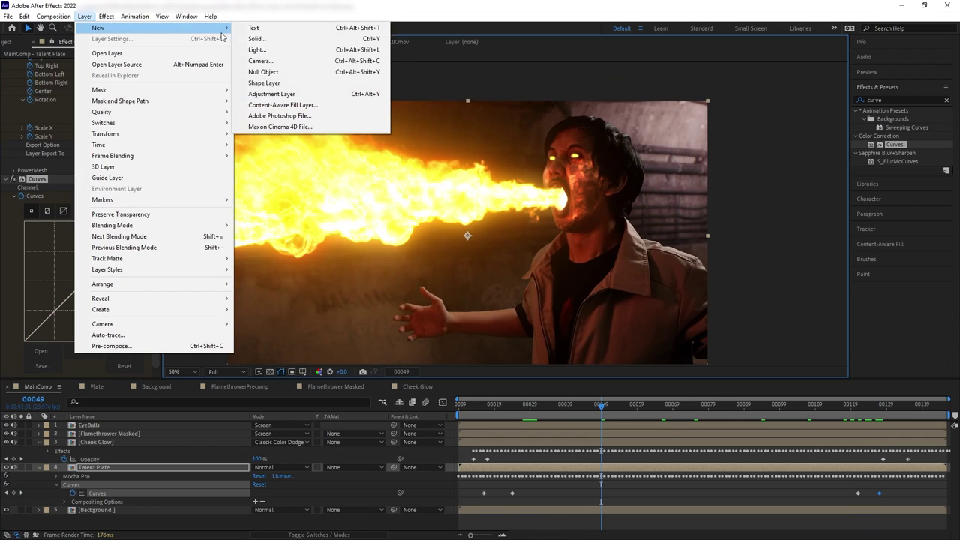
{"action": "left_click", "coordinate": [270, 95]}
{"action": "left_click", "coordinate": [96, 469]}
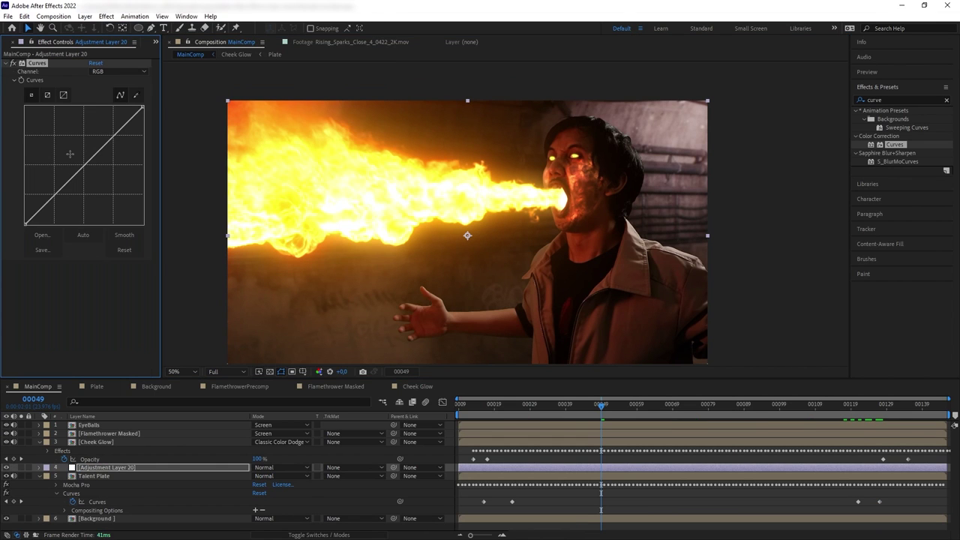
{"action": "left_click_drag", "start_coordinate": [78, 167], "coordinate": [62, 153]}
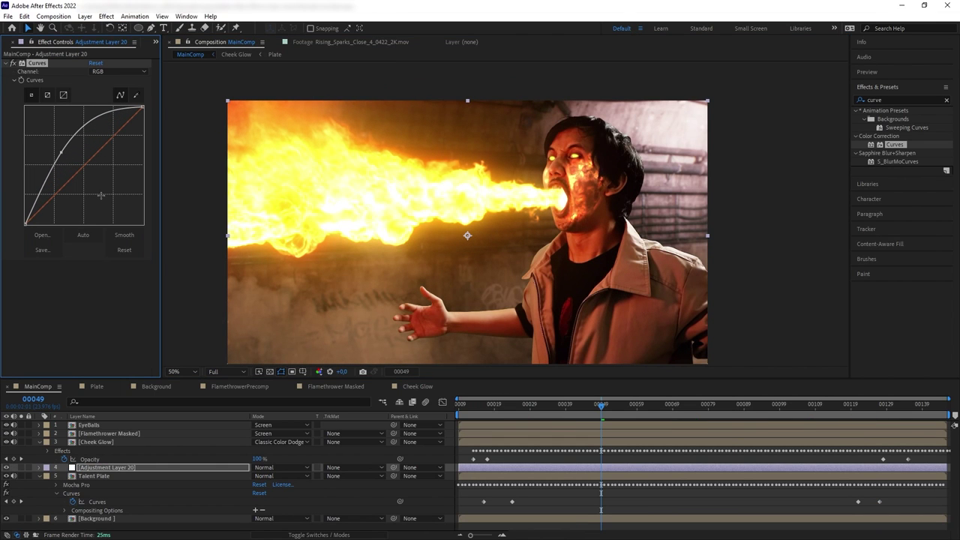
Draw elliptical masks on the adjustment layer around the face, torso and outstretched arm, and move the torso mask up to the neck.
{"action": "left_click", "coordinate": [138, 28]}
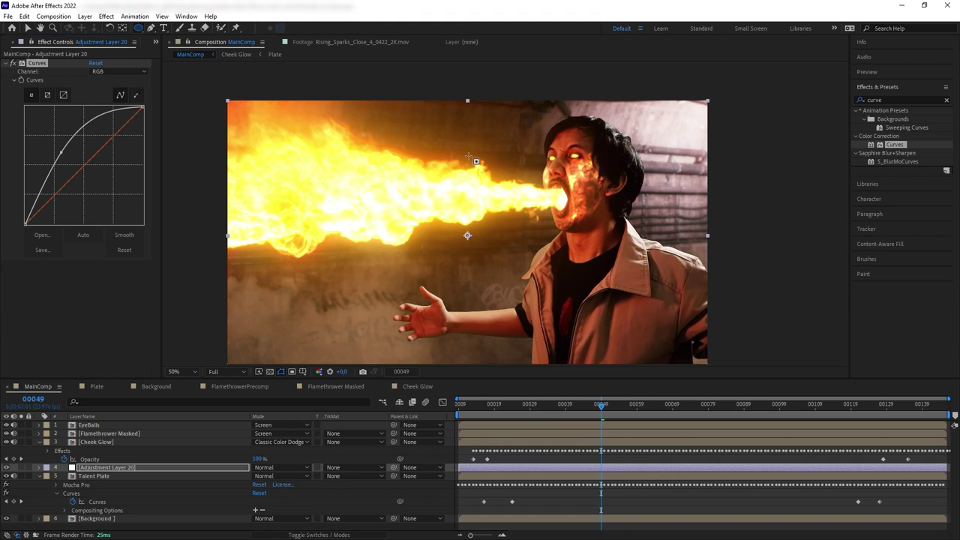
{"action": "mouse_move", "coordinate": [526, 115]}
{"action": "left_mouse_down"}
{"action": "mouse_move", "coordinate": [571, 206]}
{"action": "mouse_move", "coordinate": [615, 251]}
{"action": "left_mouse_up"}
{"action": "mouse_move", "coordinate": [514, 236]}
{"action": "left_mouse_down"}
{"action": "mouse_move", "coordinate": [625, 398]}
{"action": "mouse_move", "coordinate": [668, 404]}
{"action": "left_mouse_up"}
{"action": "left_click_drag", "start_coordinate": [370, 268], "coordinate": [551, 368]}
{"action": "key", "text": "v"}
{"action": "double_click", "coordinate": [591, 234]}
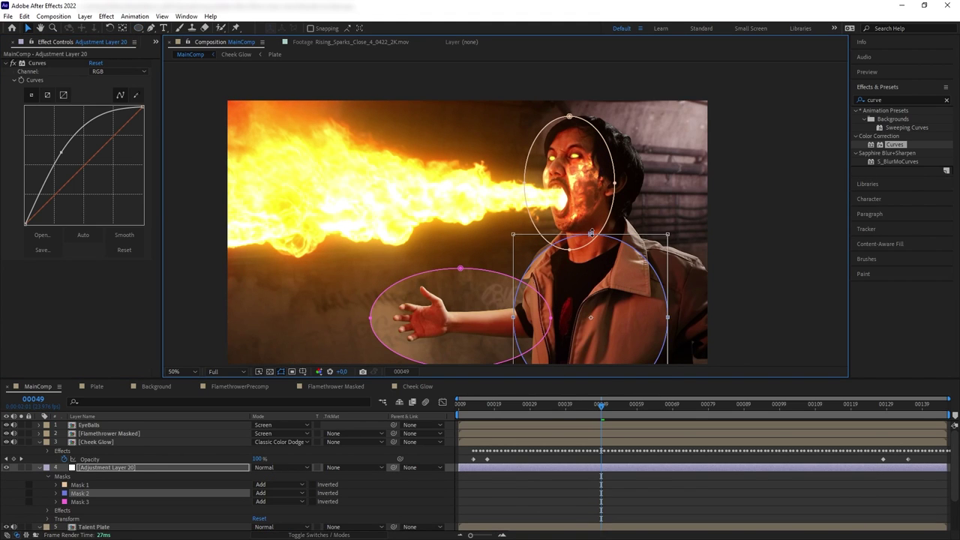
{"action": "left_click_drag", "start_coordinate": [591, 234], "coordinate": [591, 211]}
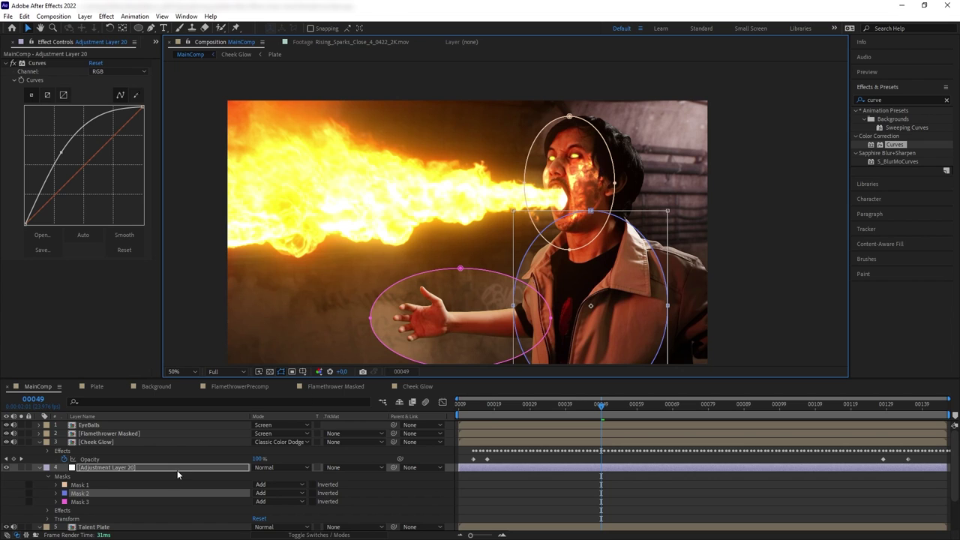
Set the Mask Feather of all three adjustment layer masks to 22 pixels.
{"action": "key", "text": "f"}
{"action": "left_click", "coordinate": [276, 485]}
{"action": "type", "text": "22"}
{"action": "left_click", "coordinate": [276, 502]}
{"action": "type", "text": "22"}
{"action": "left_click", "coordinate": [275, 519]}
{"action": "type", "text": "2"}
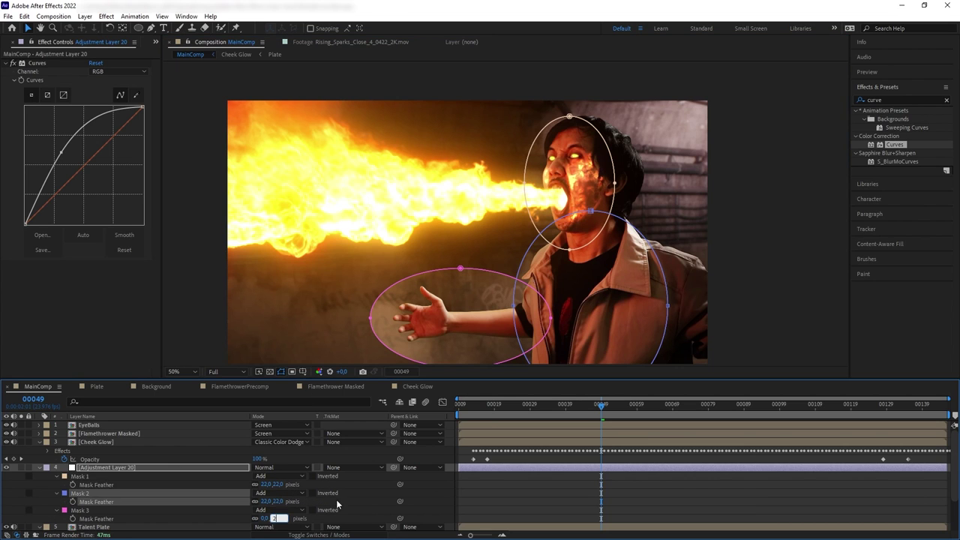
{"action": "type", "text": "2"}
{"action": "left_click", "coordinate": [347, 499]}
{"action": "left_click", "coordinate": [39, 467]}
Keyframe the adjustment layer's Opacity at 0% as the flame starts and raise it to 100% at frame 25.
{"action": "mouse_move", "coordinate": [514, 406]}
{"action": "left_mouse_down"}
{"action": "mouse_move", "coordinate": [474, 406]}
{"action": "mouse_move", "coordinate": [498, 410]}
{"action": "left_mouse_up"}
{"action": "left_click", "coordinate": [112, 468]}
{"action": "key", "text": "t"}
{"action": "left_click", "coordinate": [256, 477]}
{"action": "type", "text": "0"}
{"action": "key", "text": "Return"}
{"action": "left_click", "coordinate": [65, 476]}
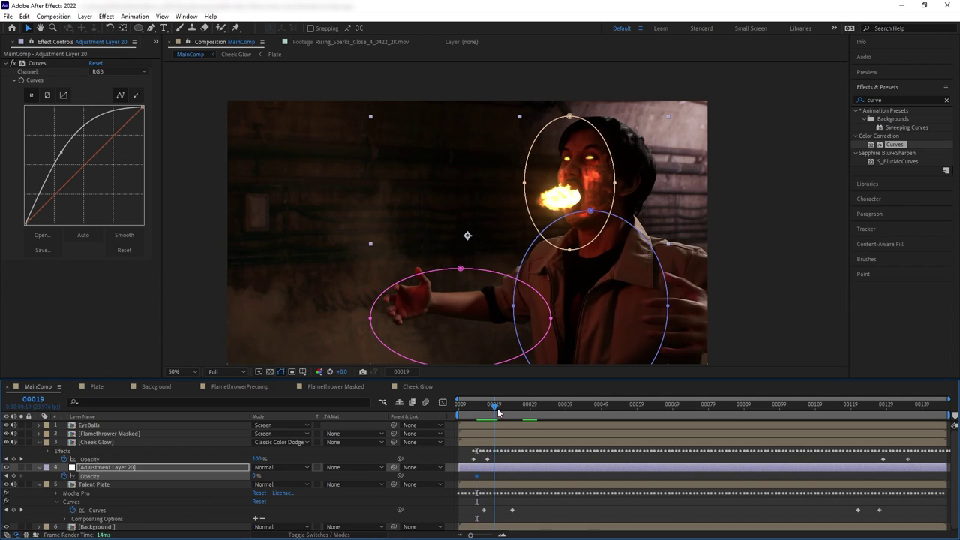
{"action": "left_click_drag", "start_coordinate": [486, 480], "coordinate": [489, 480]}
{"action": "left_click_drag", "start_coordinate": [494, 408], "coordinate": [516, 411]}
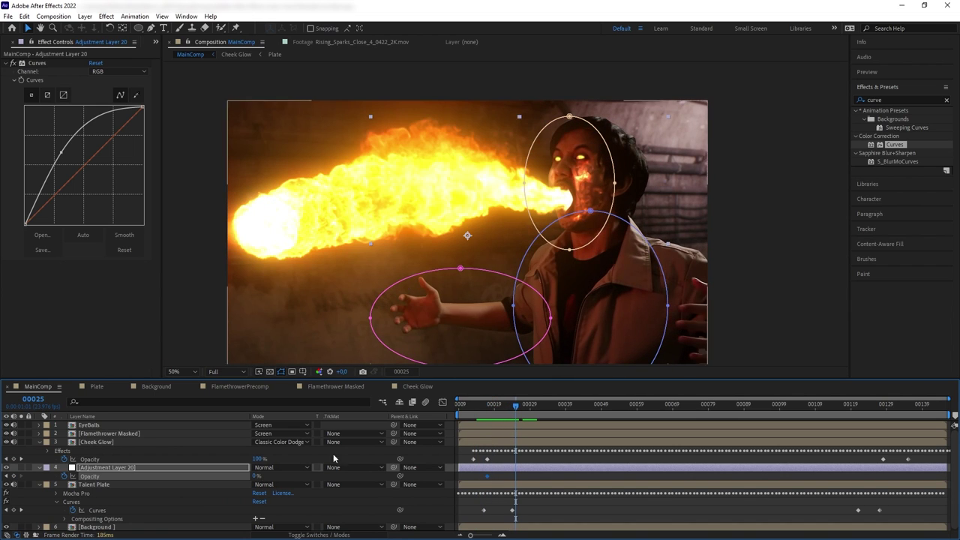
{"action": "left_click_drag", "start_coordinate": [257, 476], "coordinate": [303, 471]}
Keyframe the adjustment layer's Opacity to drop from 100% to 0% at frame 130, and shift the closing keyframe a few frames on.
{"action": "left_click_drag", "start_coordinate": [483, 408], "coordinate": [891, 409]}
{"action": "left_click", "coordinate": [13, 477]}
{"action": "left_click_drag", "start_coordinate": [258, 476], "coordinate": [207, 477]}
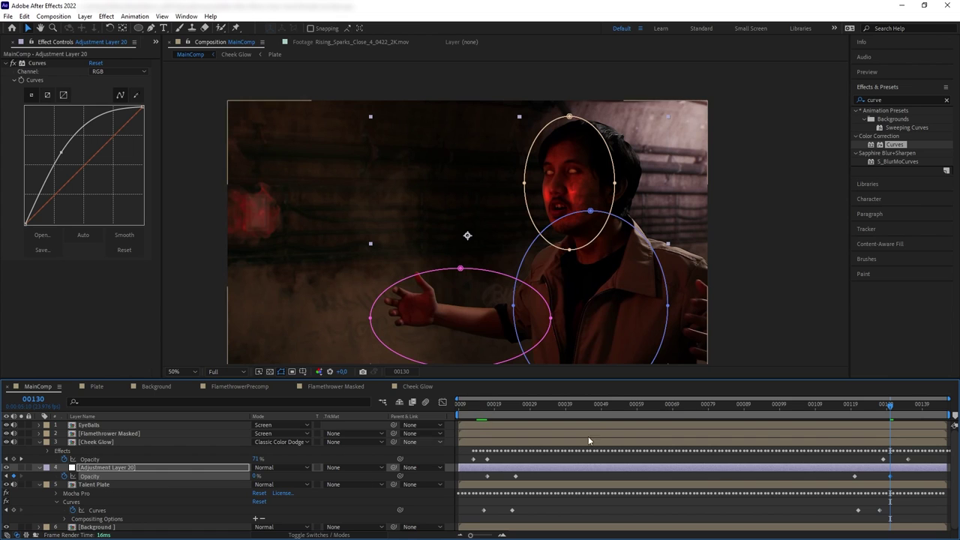
{"action": "left_click_drag", "start_coordinate": [891, 477], "coordinate": [904, 478]}
Go through the last frames of the composition to check how the lighting fades out after the flame.
{"action": "key", "text": "Page_Down"}
{"action": "key", "text": "Page_Down"}
{"action": "key", "text": "Page_Down"}
{"action": "key", "text": "Page_Down"}
{"action": "key", "text": "Page_Down"}
{"action": "key", "text": "Page_Down"}
{"action": "key", "text": "Page_Down"}
{"action": "key", "text": "Page_Down"}
{"action": "key", "text": "Page_Down"}
{"action": "key", "text": "Page_Down"}
{"action": "key", "text": "Page_Down"}
{"action": "key", "text": "Page_Down"}
{"action": "key", "text": "Page_Down"}
{"action": "key", "text": "Page_Down"}
{"action": "key", "text": "Page_Down"}
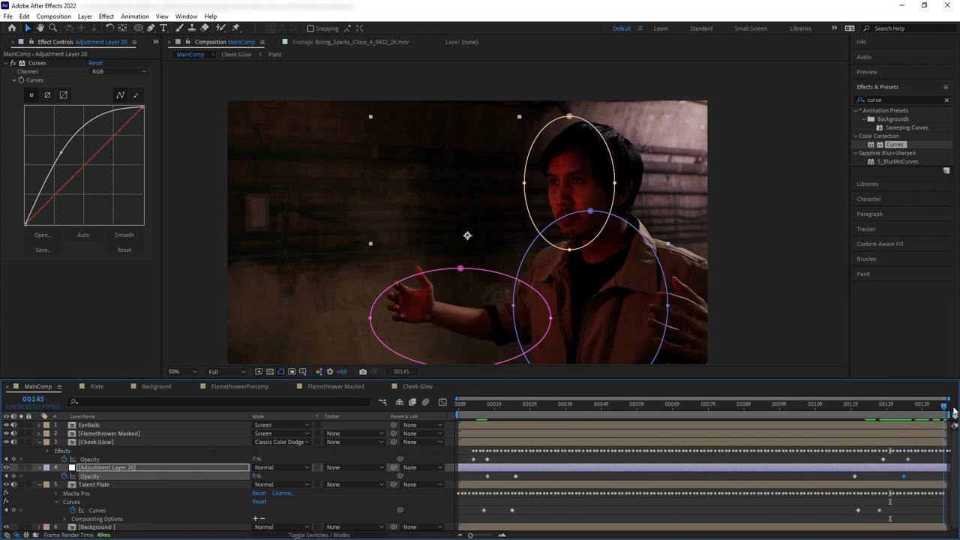
{"action": "left_click_drag", "start_coordinate": [945, 405], "coordinate": [914, 419]}
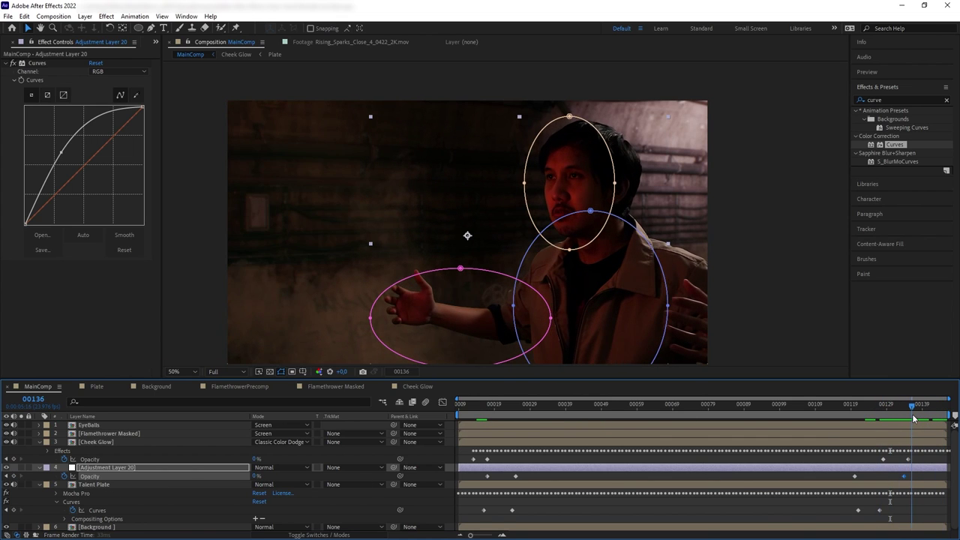
{"action": "left_click", "coordinate": [778, 340]}
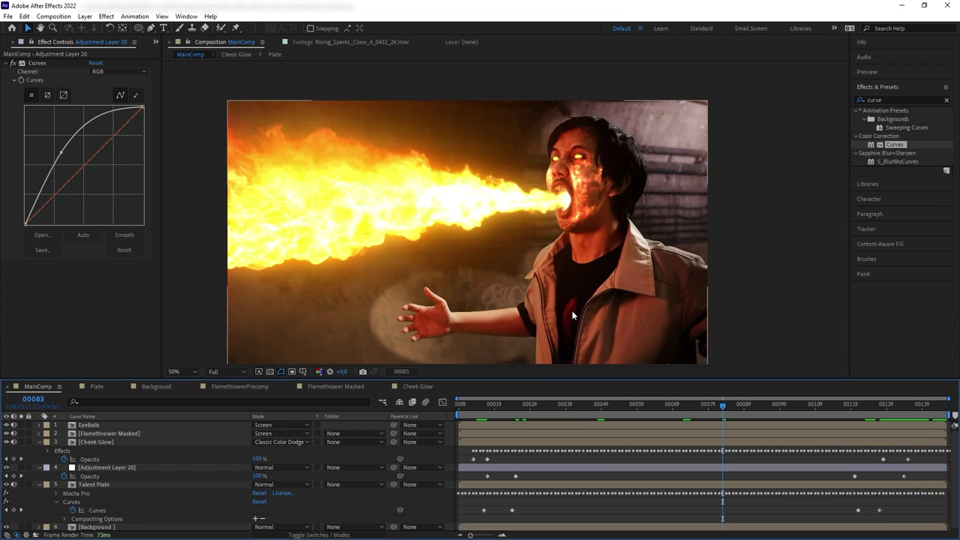
Pre-compose the adjustment layer and Talent Plate into a new composition named Plate Lit.
{"action": "left_click", "coordinate": [39, 485]}
{"action": "left_click", "coordinate": [39, 467]}
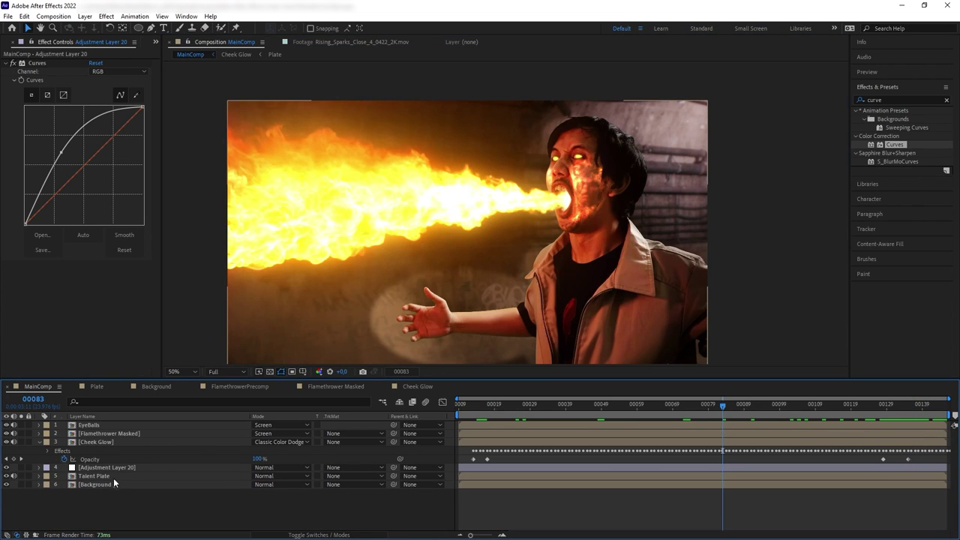
{"action": "left_click", "coordinate": [113, 476]}
{"action": "left_click", "coordinate": [116, 469], "text": "ctrl"}
{"action": "key", "text": "ctrl+shift+c"}
{"action": "type", "text": "Plate Lit"}
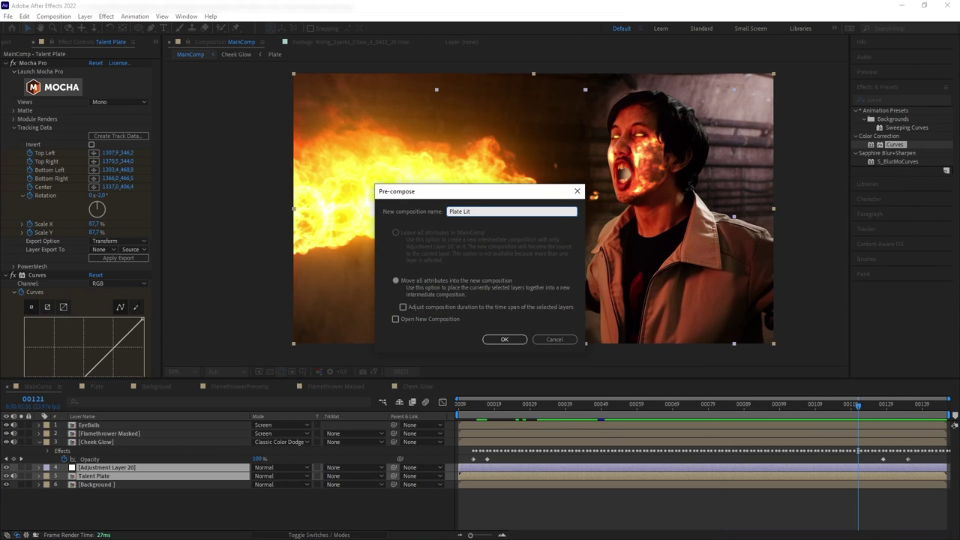
{"action": "key", "text": "Return"}
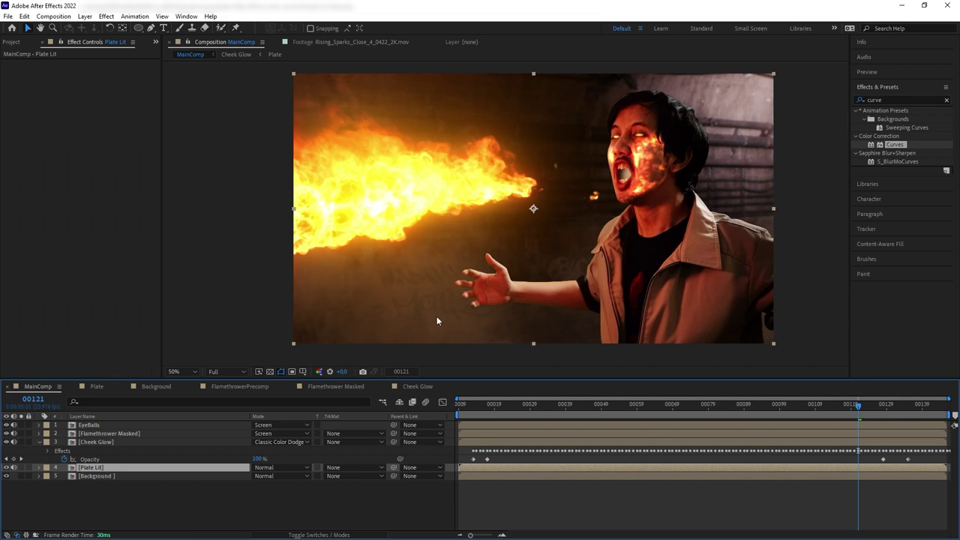
Add Rising_Sparks_Close_6_0424_2K.mov from the Fire Sparks - Close folder as the top layer in Screen mode.
{"action": "left_click_drag", "start_coordinate": [441, 316], "coordinate": [454, 328]}
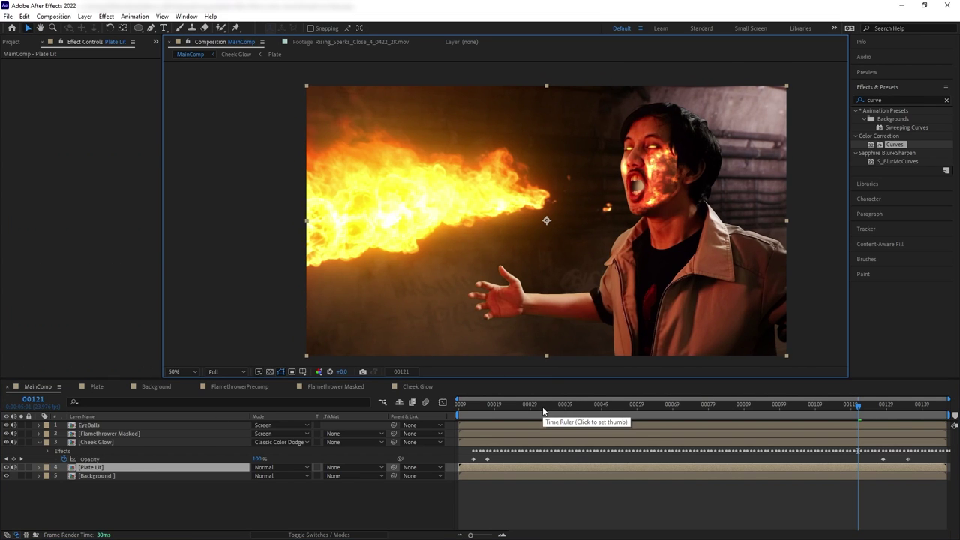
{"action": "mouse_move", "coordinate": [544, 408]}
{"action": "left_mouse_down"}
{"action": "mouse_move", "coordinate": [515, 405]}
{"action": "mouse_move", "coordinate": [540, 405]}
{"action": "left_mouse_up"}
{"action": "key", "text": "ctrl+0"}
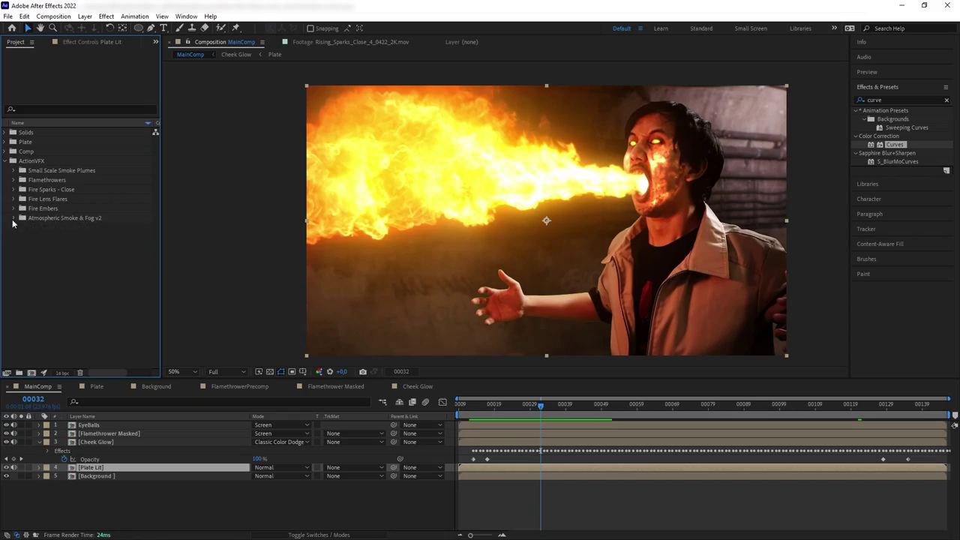
{"action": "left_click", "coordinate": [15, 189]}
{"action": "left_click_drag", "start_coordinate": [87, 199], "coordinate": [150, 425]}
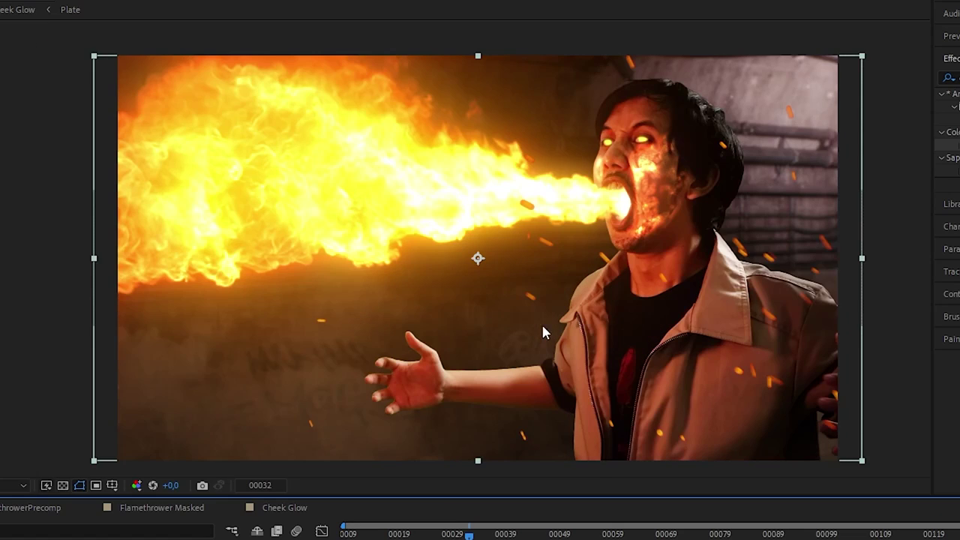
{"action": "left_click_drag", "start_coordinate": [803, 221], "coordinate": [281, 263]}
{"action": "left_click_drag", "start_coordinate": [363, 270], "coordinate": [365, 286]}
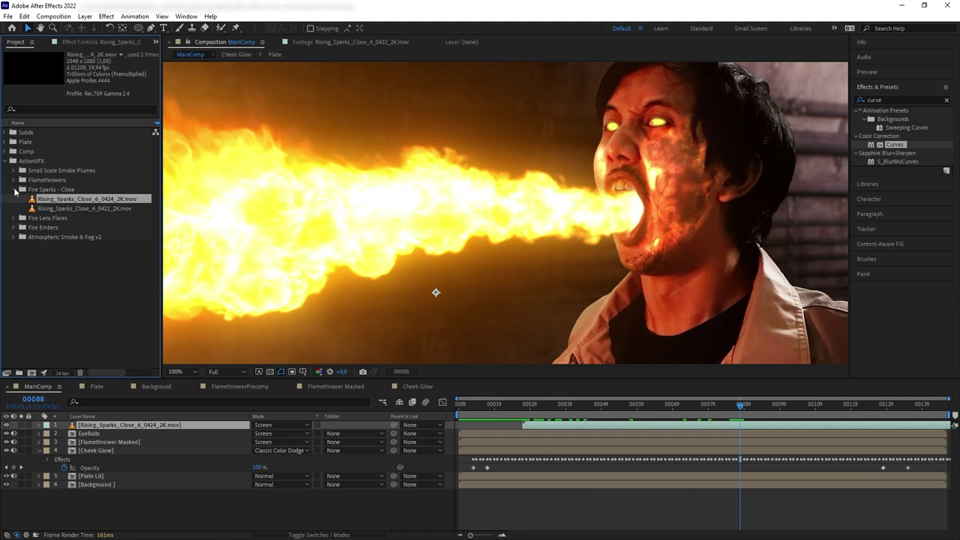
Place Sideways_Embers_2_0375_2K.mov above the sparks with an elliptical mask around the mouth, and parent it to the Mouth Tracker layer.
{"action": "left_click", "coordinate": [13, 189]}
{"action": "left_click", "coordinate": [13, 208]}
{"action": "left_click_drag", "start_coordinate": [69, 218], "coordinate": [592, 190]}
{"action": "key", "text": "s"}
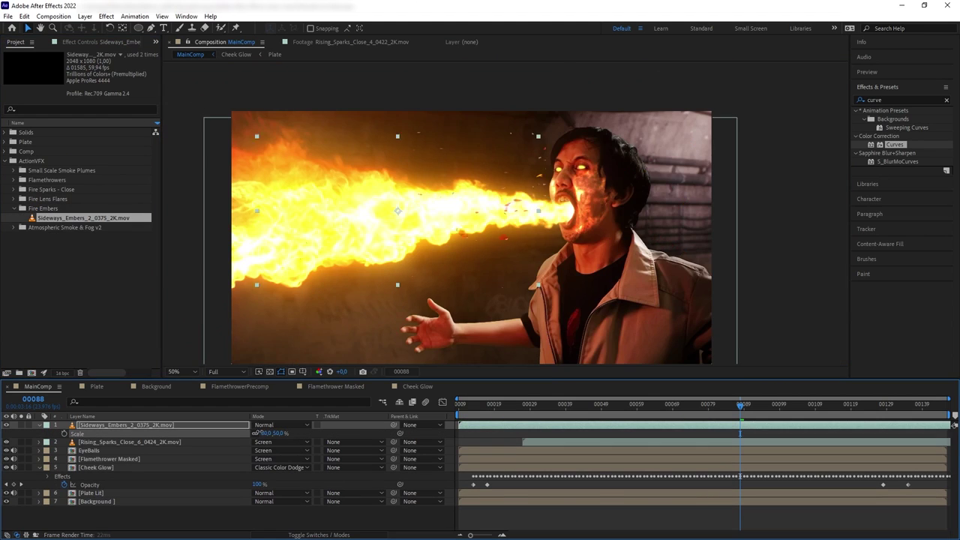
{"action": "key", "text": "q"}
{"action": "left_click_drag", "start_coordinate": [453, 160], "coordinate": [646, 269]}
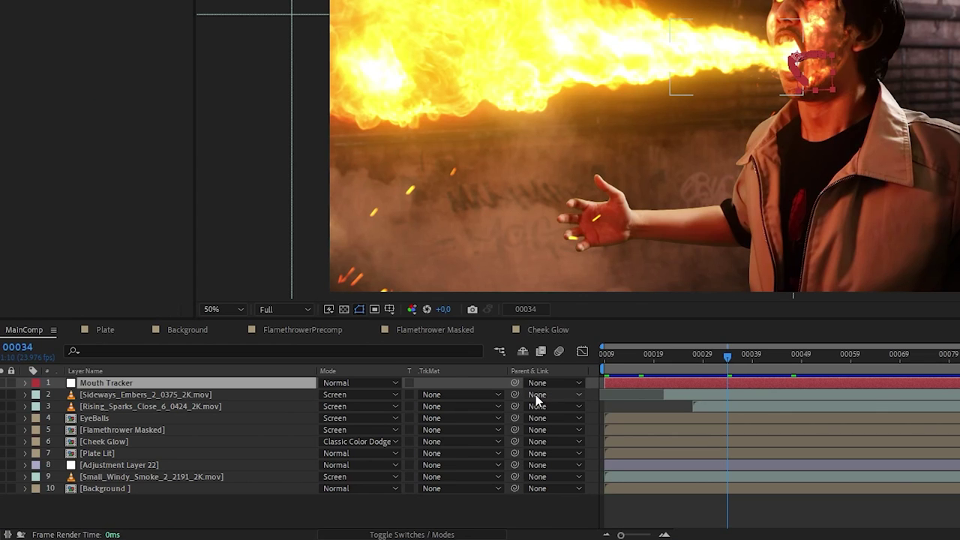
{"action": "left_click", "coordinate": [536, 394]}
{"action": "left_click", "coordinate": [554, 244]}
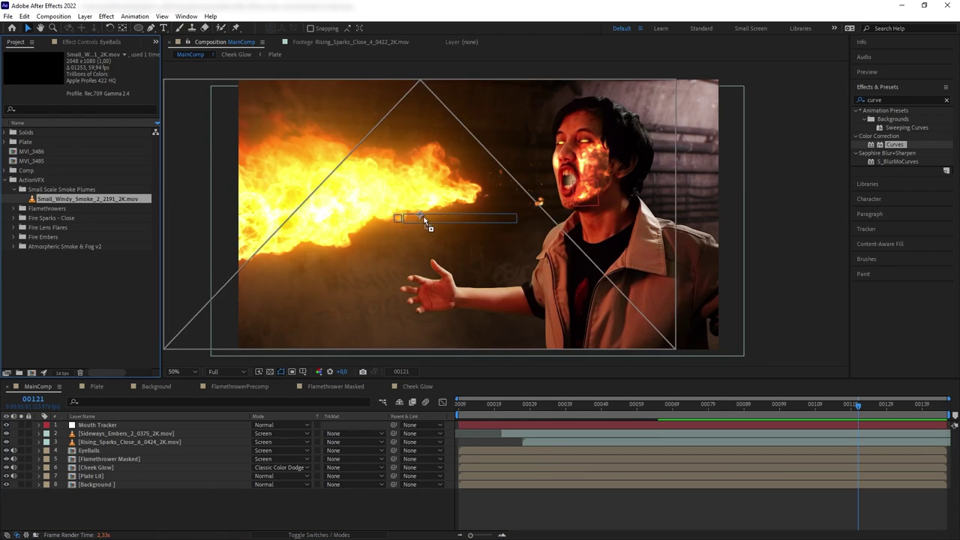
Add Small_Windy_Smoke_2_2191_2K.mov to the composition in Screen mode and place it directly above the Background layer.
{"action": "left_click", "coordinate": [300, 425]}
{"action": "left_click", "coordinate": [300, 229]}
{"action": "left_click_drag", "start_coordinate": [112, 425], "coordinate": [118, 489]}
Apply Tint to the Small_Windy_Smoke layer and map white to a light orange.
{"action": "left_click", "coordinate": [900, 100]}
{"action": "type", "text": "tint"}
{"action": "left_click_drag", "start_coordinate": [891, 144], "coordinate": [129, 487]}
{"action": "left_click", "coordinate": [94, 80]}
{"action": "left_click", "coordinate": [475, 300]}
{"action": "left_click", "coordinate": [591, 275]}
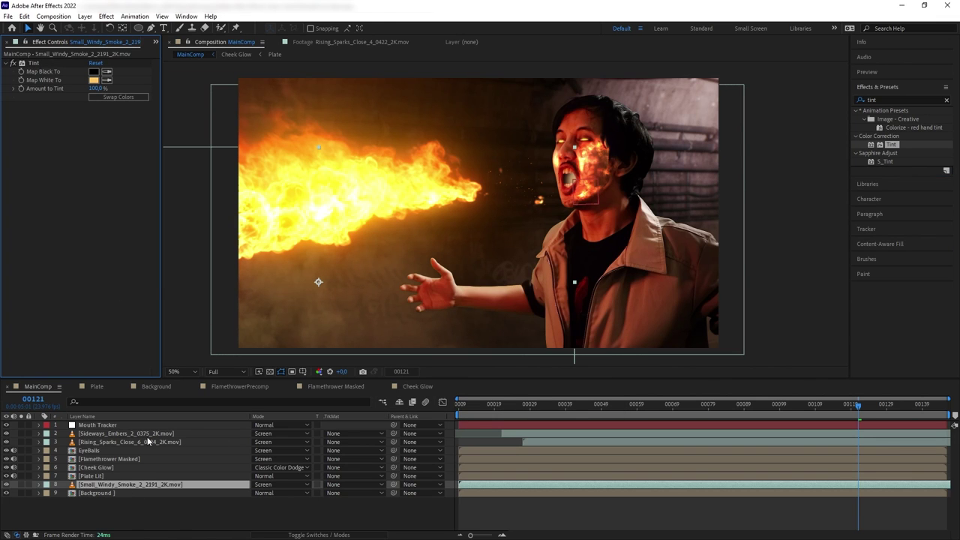
Create an adjustment layer between Plate Lit and the smoke layer, and mask it with a large ellipse around the flame.
{"action": "left_click", "coordinate": [142, 501]}
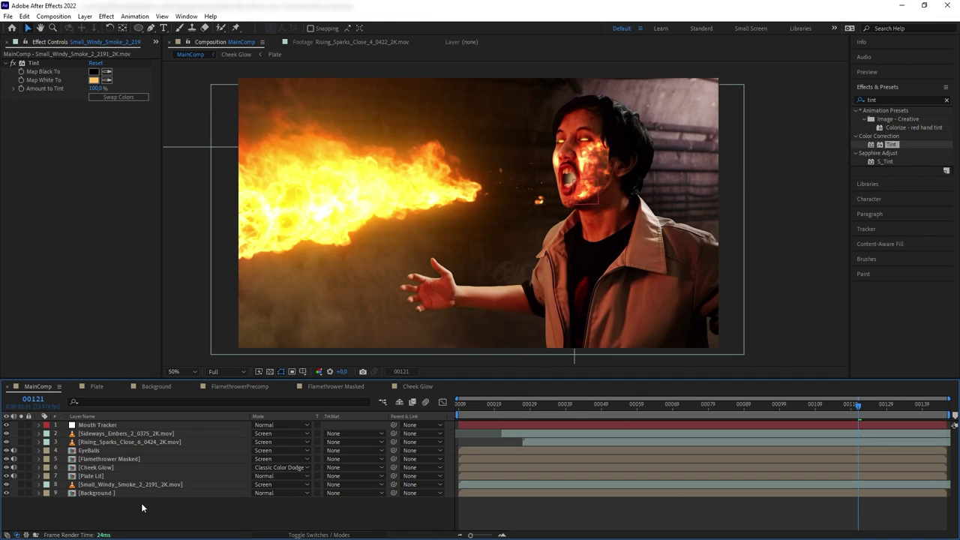
{"action": "left_click", "coordinate": [85, 16]}
{"action": "mouse_move", "coordinate": [192, 31]}
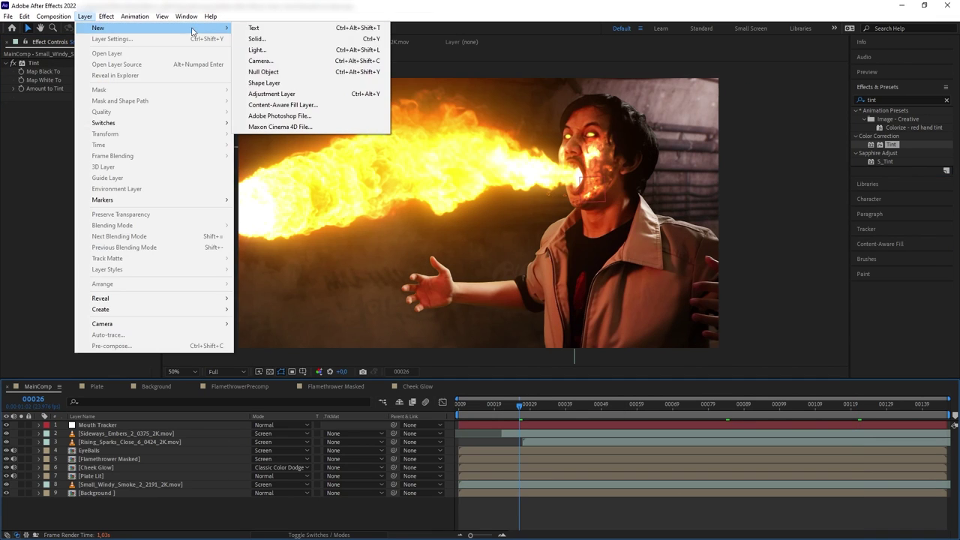
{"action": "left_click", "coordinate": [272, 94]}
{"action": "left_click_drag", "start_coordinate": [119, 427], "coordinate": [135, 500]}
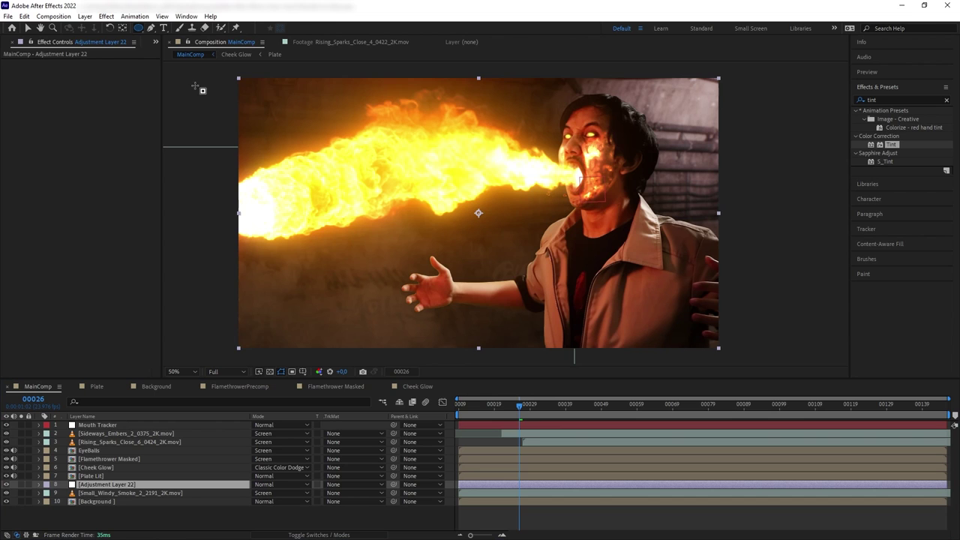
{"action": "left_click_drag", "start_coordinate": [203, 90], "coordinate": [496, 371]}
Apply Curves to the flame-area adjustment layer, raise the RGB midtones, and slightly raise the Red channel.
{"action": "left_click_drag", "start_coordinate": [133, 481], "coordinate": [133, 482]}
{"action": "left_click_drag", "start_coordinate": [68, 182], "coordinate": [82, 157]}
{"action": "left_click", "coordinate": [119, 72]}
{"action": "left_click", "coordinate": [121, 90]}
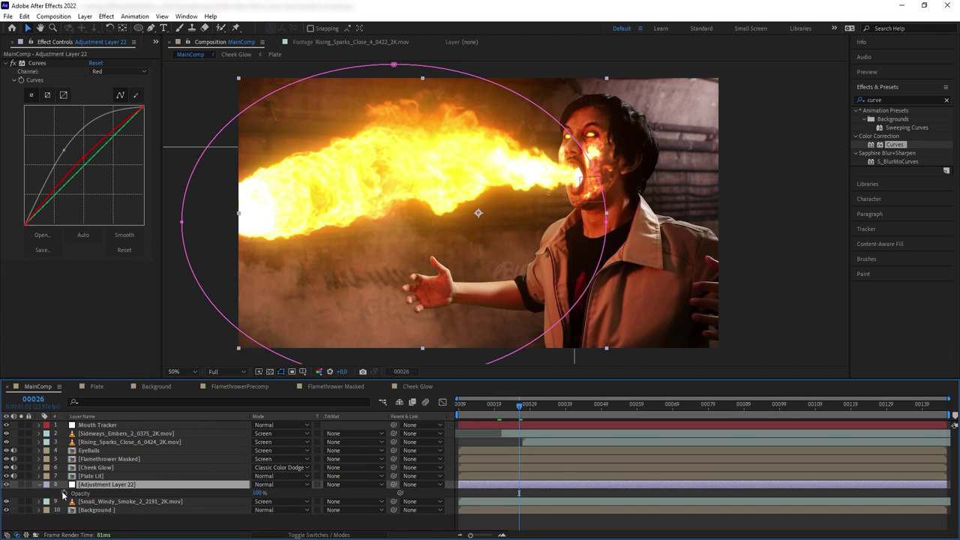
Keyframe the flame-area adjustment layer's Opacity at 100% at frame 26, lower it at frame 21, and preview the fade-in.
{"action": "left_click", "coordinate": [64, 493]}
{"action": "left_click", "coordinate": [502, 406]}
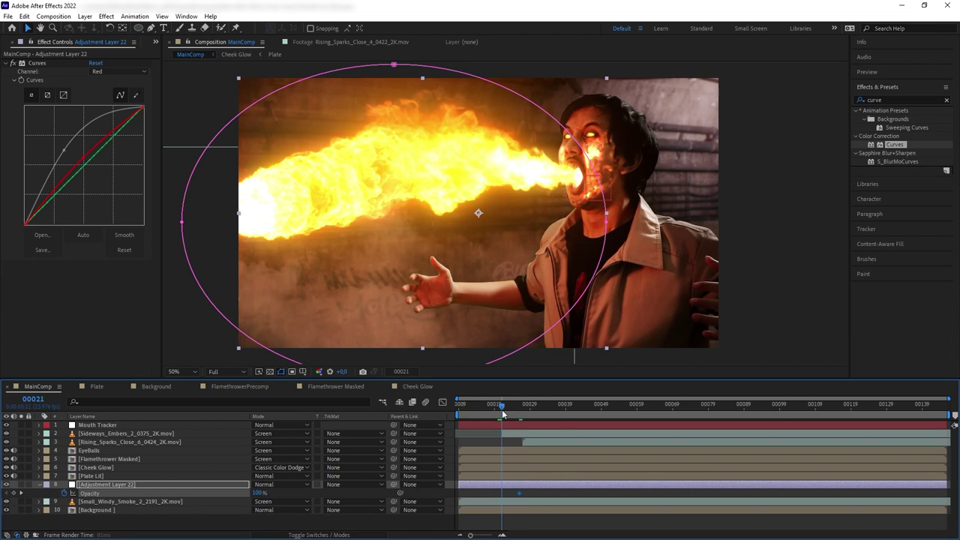
{"action": "left_click_drag", "start_coordinate": [257, 494], "coordinate": [238, 495]}
{"action": "key", "text": "space"}
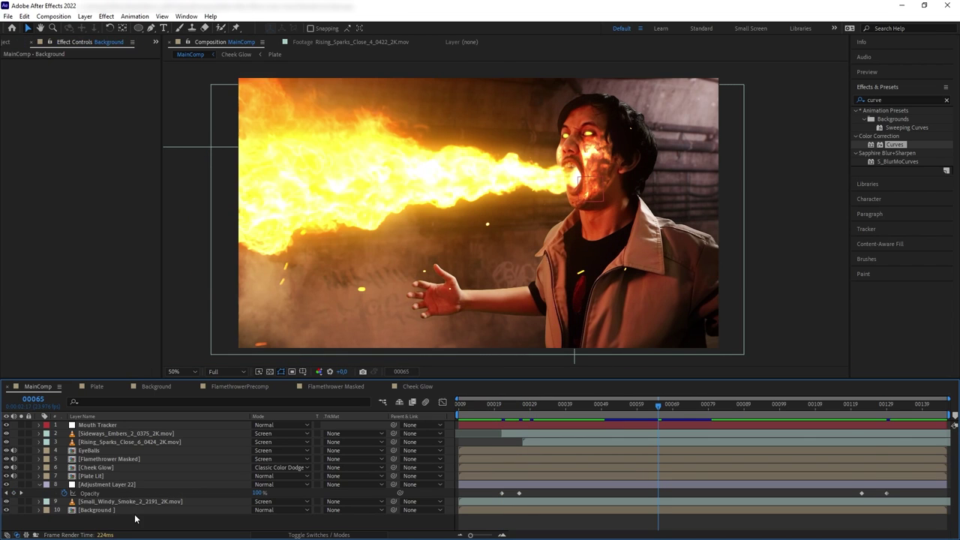
Pre-compose all layers of MainComp into a new composition named Fire Breath Comp.
{"action": "left_click", "coordinate": [102, 426], "text": "shift"}
{"action": "key", "text": "ctrl+shift+c"}
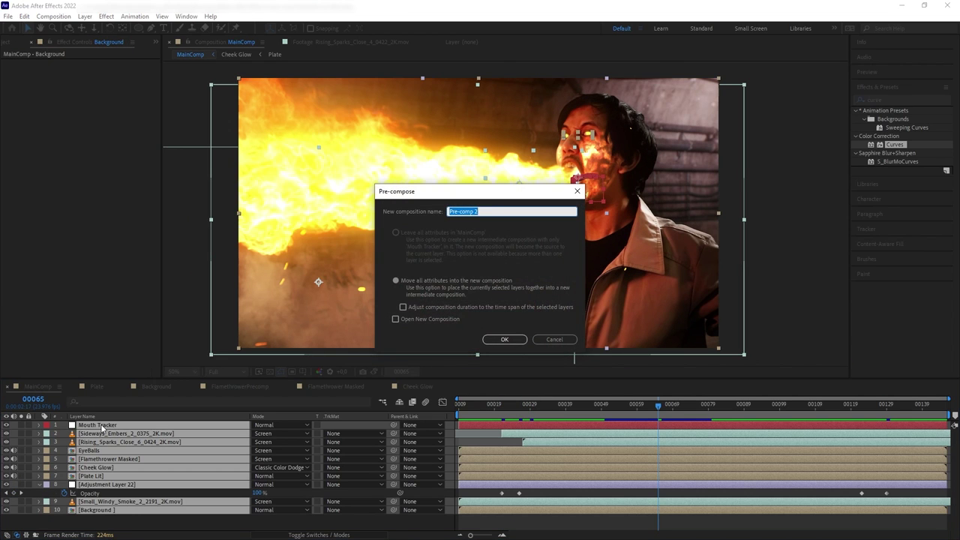
{"action": "key", "text": "Return"}
{"action": "left_click", "coordinate": [97, 465]}
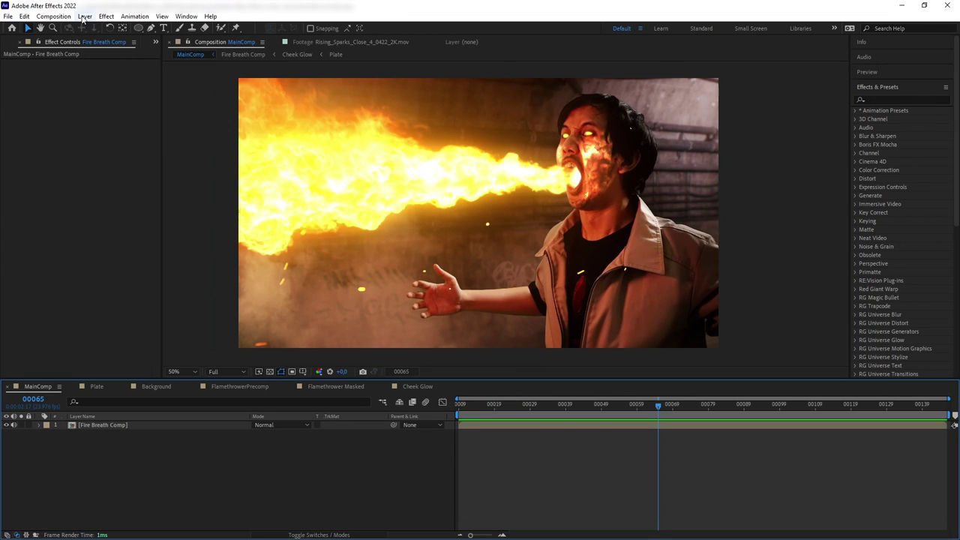
Create a full-size solid named Heat Map above Fire Breath Comp and apply Fractal Noise to it.
{"action": "left_click", "coordinate": [85, 16]}
{"action": "left_click", "coordinate": [277, 39]}
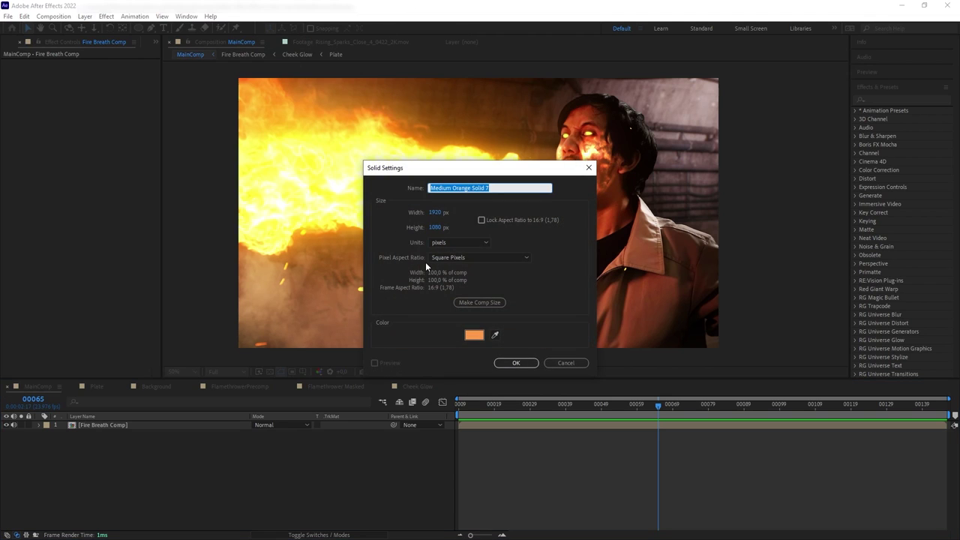
{"action": "type", "text": "Heat Map"}
{"action": "key", "text": "Return"}
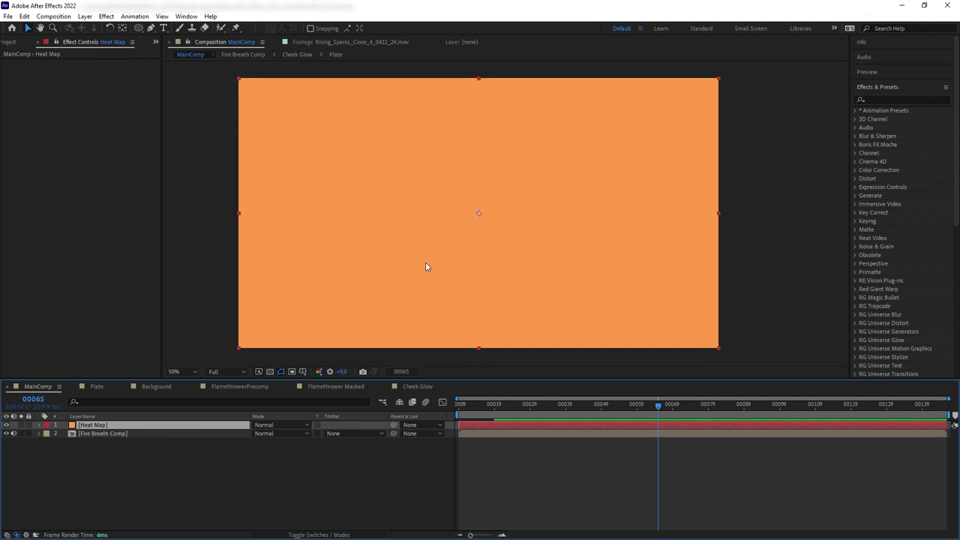
{"action": "left_click", "coordinate": [900, 100]}
{"action": "type", "text": "fracta"}
{"action": "left_click_drag", "start_coordinate": [902, 153], "coordinate": [128, 428]}
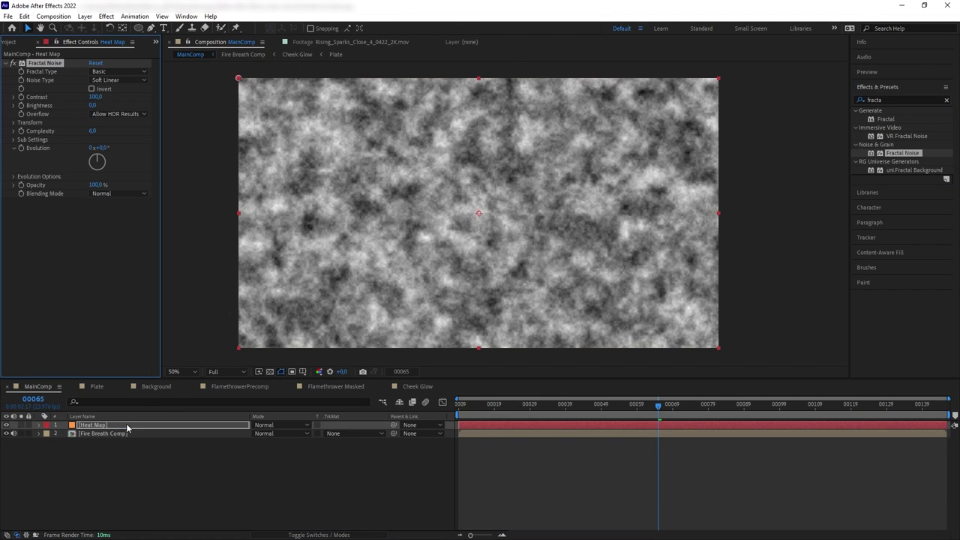
Set the Heat Map's Fractal Noise Contrast to 160 and its Scale to 60.
{"action": "left_click", "coordinate": [96, 97]}
{"action": "type", "text": "160"}
{"action": "left_click", "coordinate": [12, 124]}
{"action": "left_click", "coordinate": [13, 123]}
{"action": "left_click", "coordinate": [97, 148]}
{"action": "type", "text": "60"}
{"action": "left_click", "coordinate": [22, 148]}
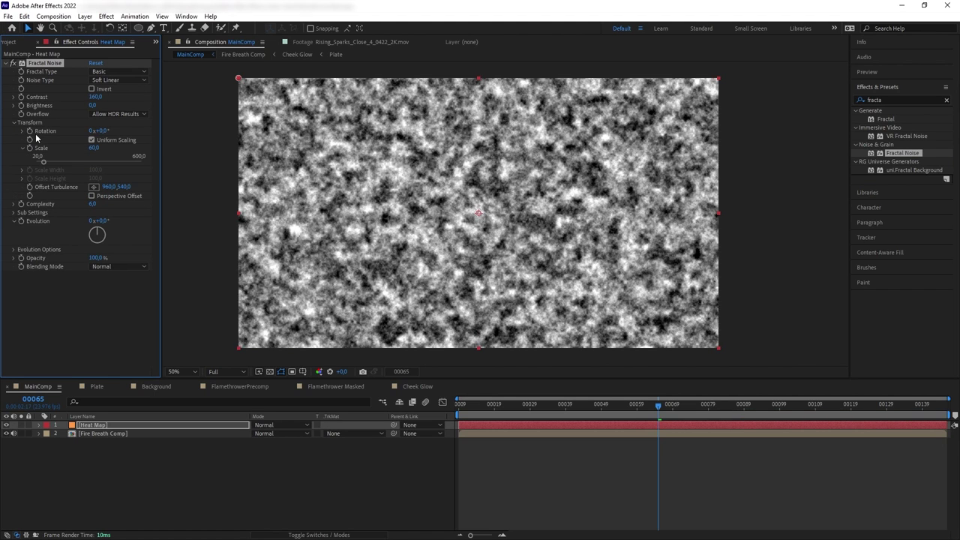
{"action": "left_click", "coordinate": [22, 148]}
{"action": "left_click", "coordinate": [122, 271]}
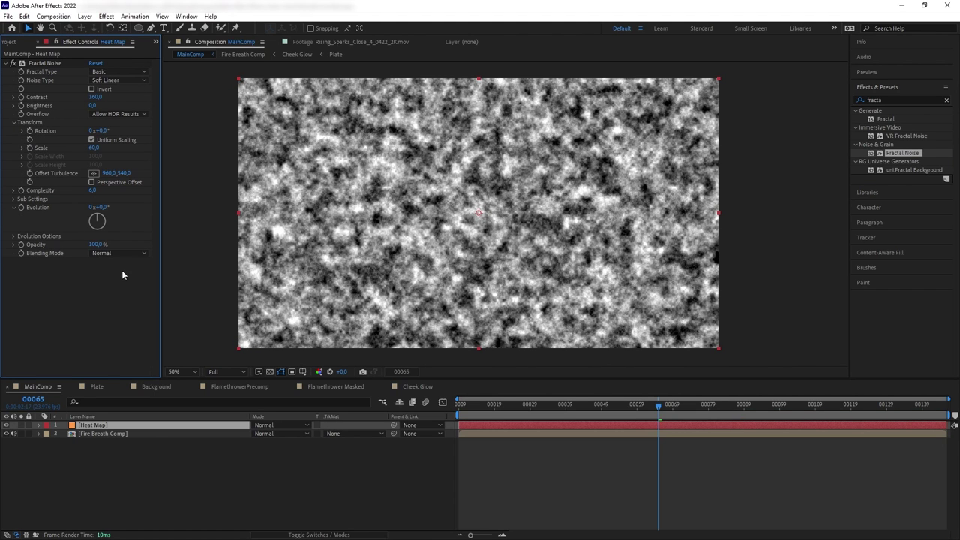
Drive the Fractal Noise Evolution with the expression time*2000, and soften the Heat Map with a Fast Box Blur radius of 3.
{"action": "left_click", "coordinate": [25, 218], "text": "alt"}
{"action": "type", "text": "time*2000"}
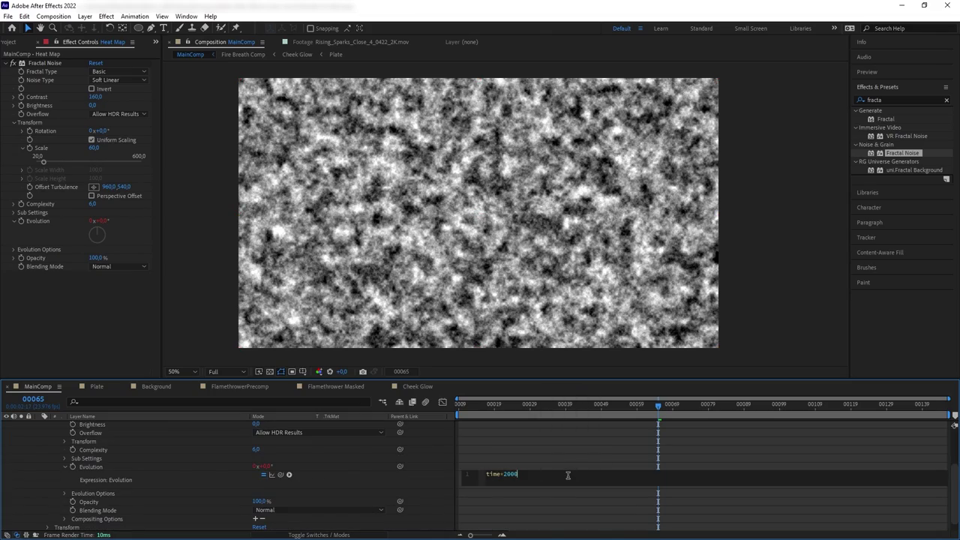
{"action": "left_click", "coordinate": [588, 466]}
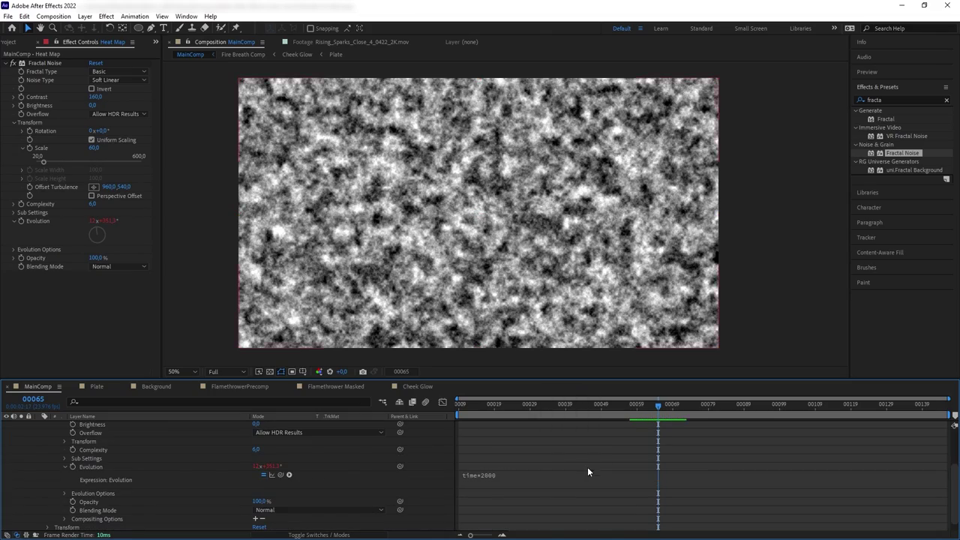
{"action": "mouse_move", "coordinate": [643, 409]}
{"action": "left_mouse_down"}
{"action": "mouse_move", "coordinate": [634, 432]}
{"action": "mouse_move", "coordinate": [642, 415]}
{"action": "left_mouse_up"}
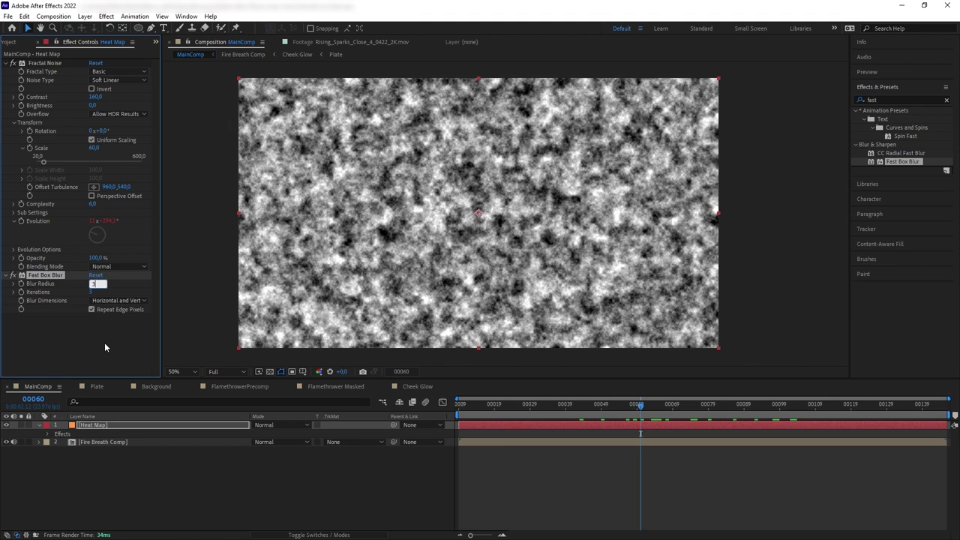
{"action": "left_click", "coordinate": [138, 355]}
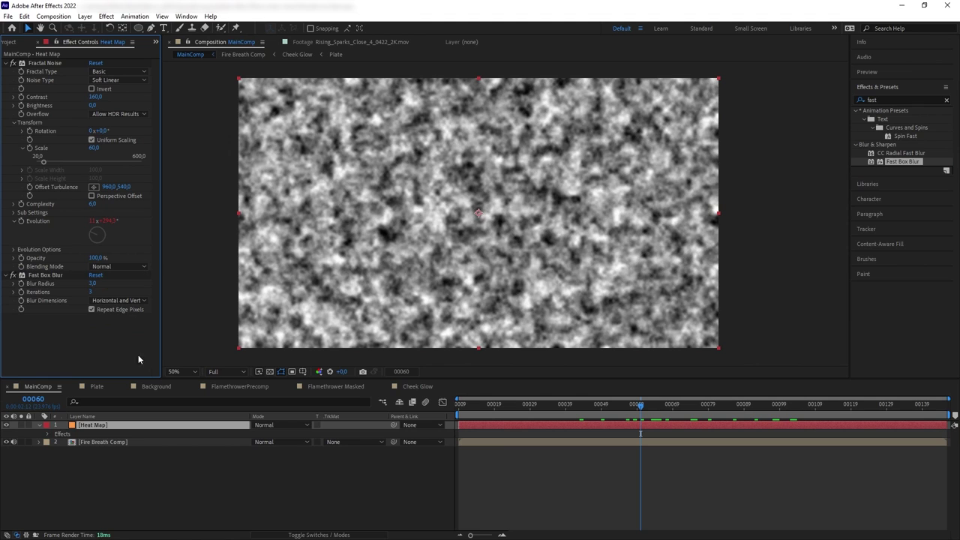
Mask the Heat Map with a large ellipse, stretched taller and shifted to cover the flame area up to the actor's face.
{"action": "key", "text": "q"}
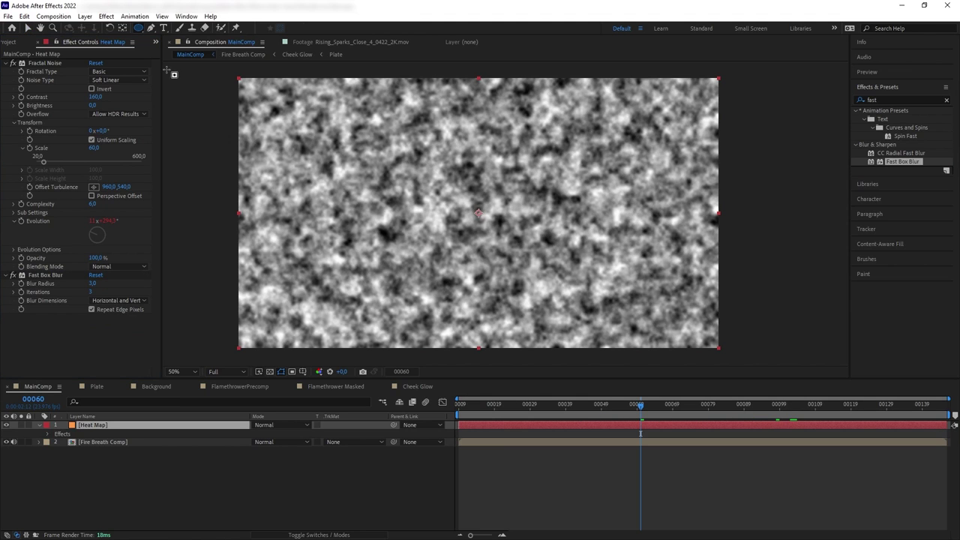
{"action": "left_click_drag", "start_coordinate": [166, 70], "coordinate": [705, 417]}
{"action": "left_click", "coordinate": [27, 29]}
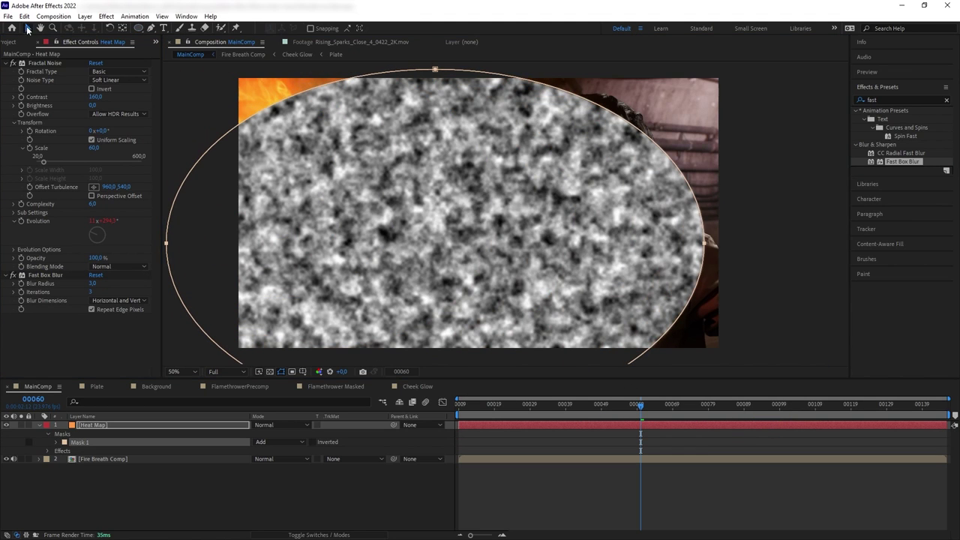
{"action": "double_click", "coordinate": [437, 69]}
{"action": "left_click_drag", "start_coordinate": [435, 69], "coordinate": [427, 35]}
{"action": "left_click_drag", "start_coordinate": [465, 142], "coordinate": [389, 124]}
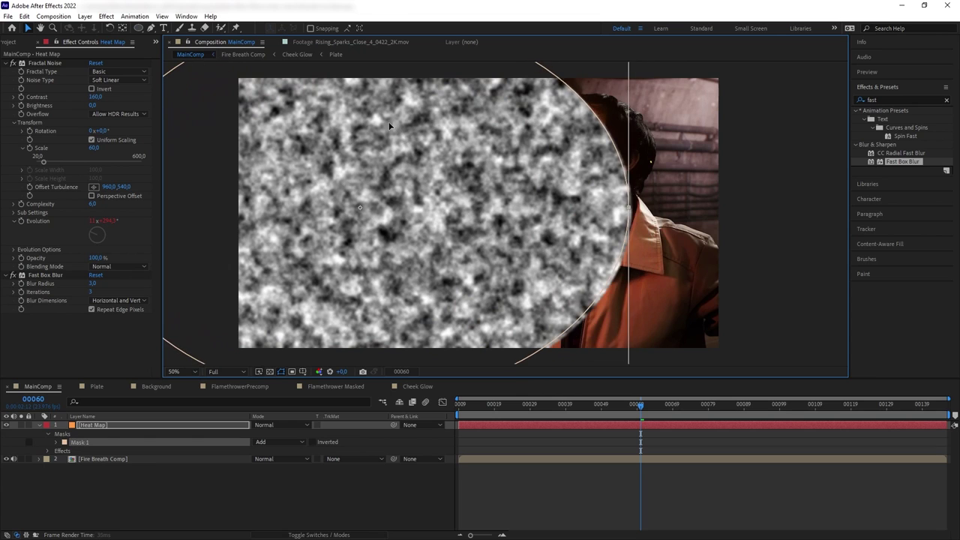
Set the Heat Map's Mask Feather to 100 pixels.
{"action": "key", "text": "f"}
{"action": "left_click", "coordinate": [272, 443]}
{"action": "type", "text": "100"}
{"action": "left_click", "coordinate": [290, 476]}
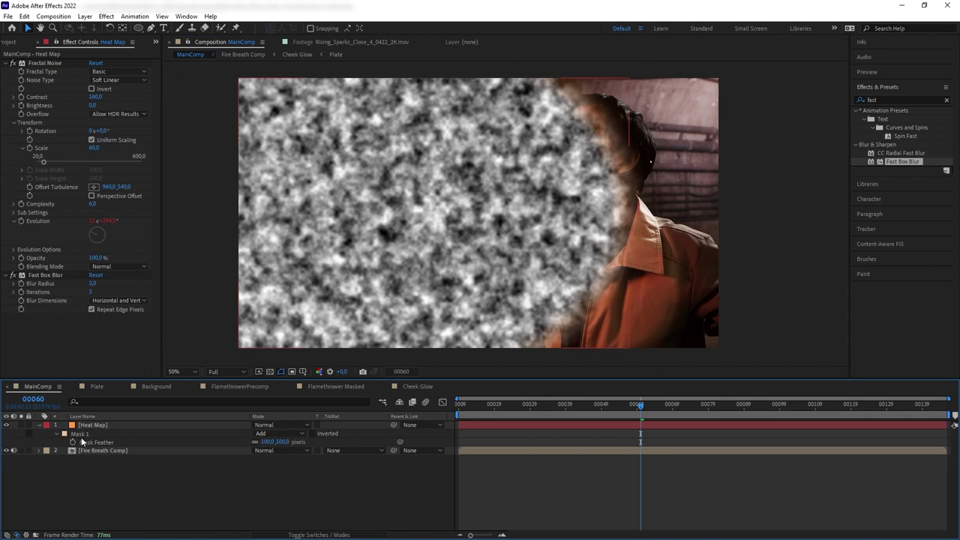
Hide the Heat Map layer and apply the Displacement Map effect to Fire Breath Comp.
{"action": "left_click", "coordinate": [7, 425]}
{"action": "left_click", "coordinate": [39, 426]}
{"action": "left_click", "coordinate": [108, 425]}
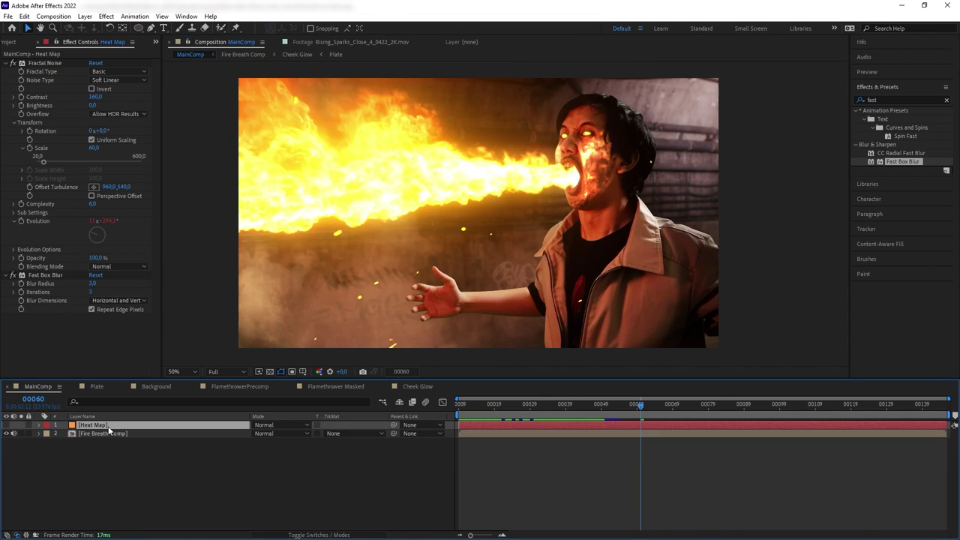
{"action": "left_click", "coordinate": [104, 434]}
{"action": "left_click", "coordinate": [913, 100]}
{"action": "type", "text": "displacem"}
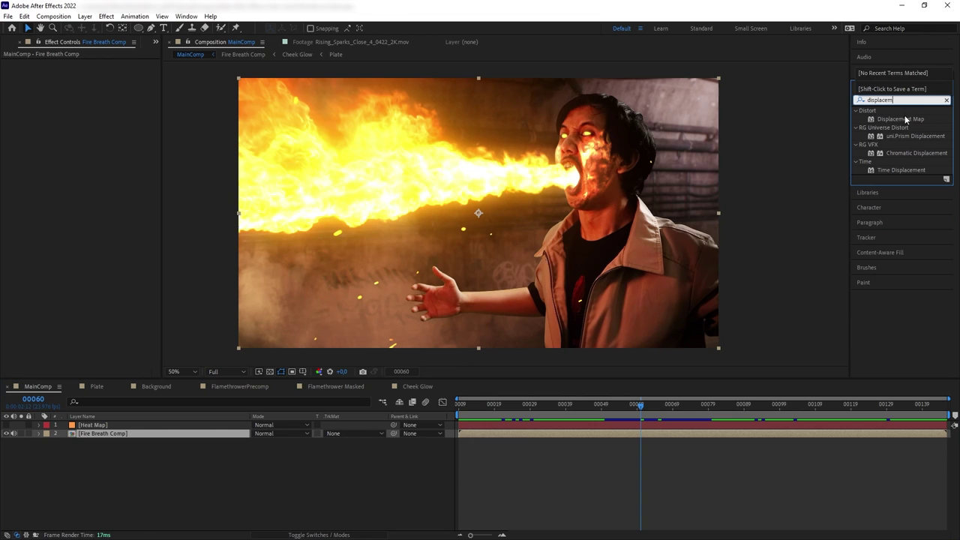
{"action": "left_click_drag", "start_coordinate": [905, 120], "coordinate": [153, 435]}
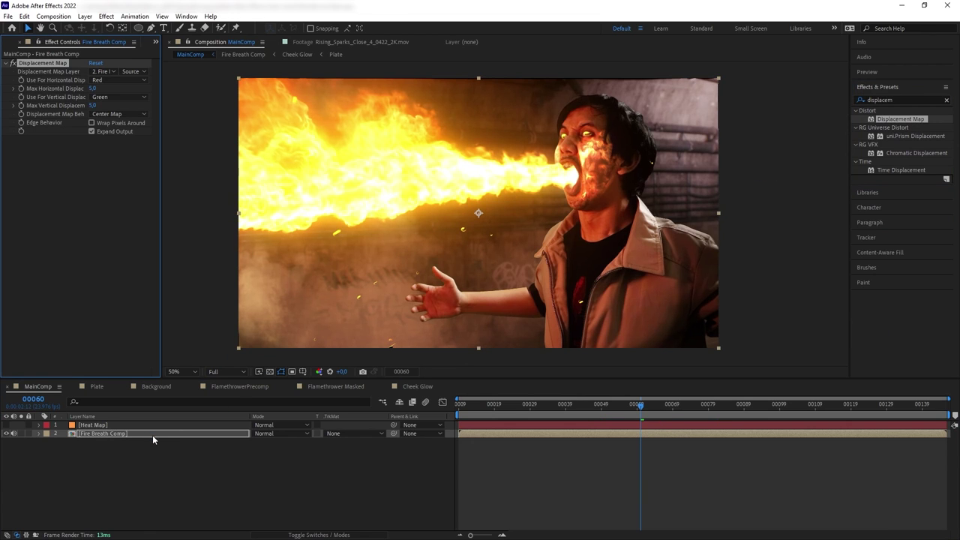
Use Heat Map with Effects & Masks as the Displacement Map's source layer.
{"action": "left_click", "coordinate": [102, 72]}
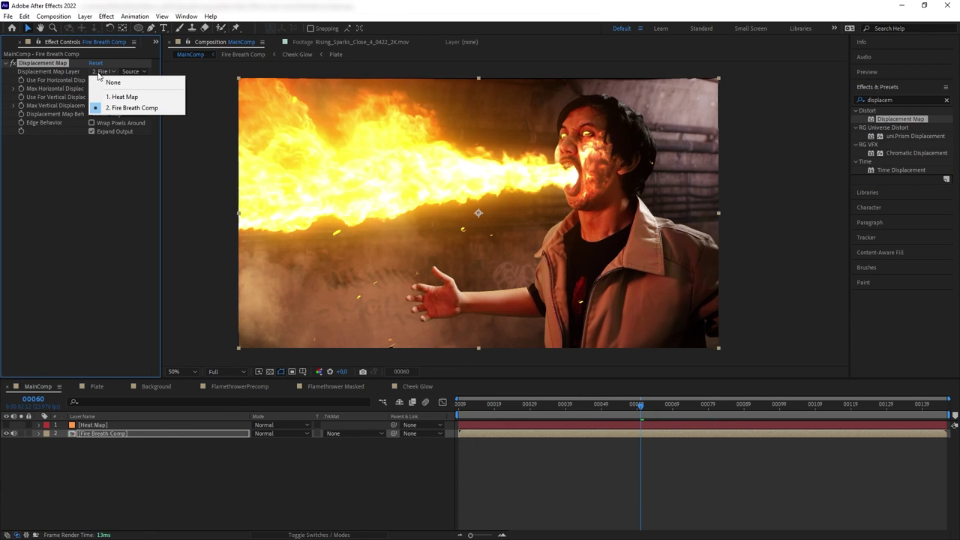
{"action": "left_click", "coordinate": [121, 97]}
{"action": "left_click", "coordinate": [133, 72]}
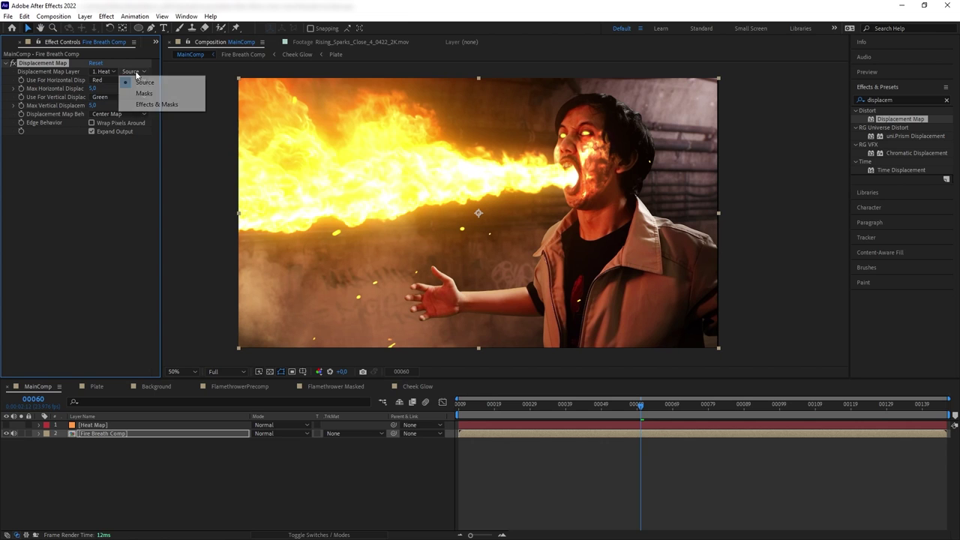
{"action": "left_click", "coordinate": [151, 102]}
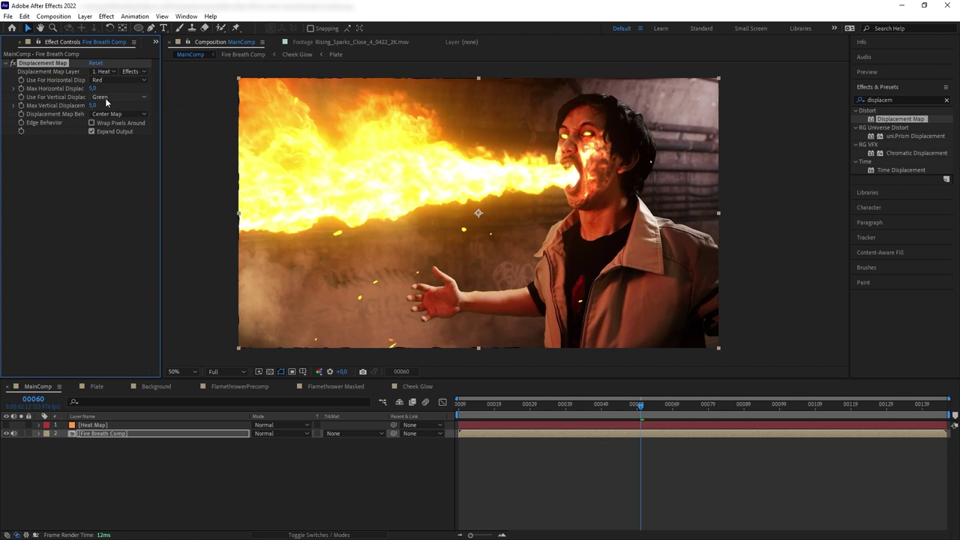
Keyframe Max Horizontal and Max Vertical Displacement at 5 on frame 25, with further keyframes to fade the distortion in and out.
{"action": "left_click_drag", "start_coordinate": [516, 416], "coordinate": [495, 412]}
{"action": "key", "text": "space"}
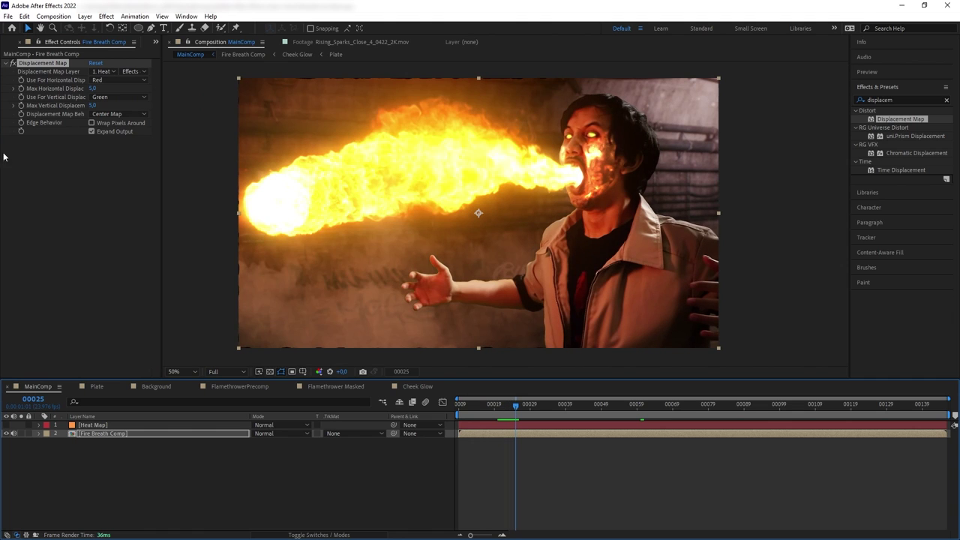
{"action": "left_click", "coordinate": [22, 105]}
{"action": "key", "text": "space"}
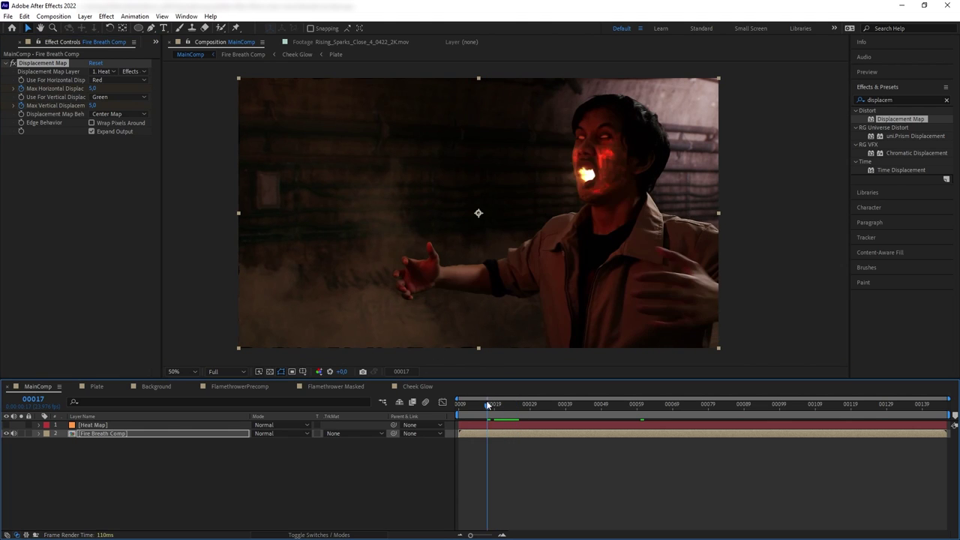
{"action": "left_click", "coordinate": [99, 89]}
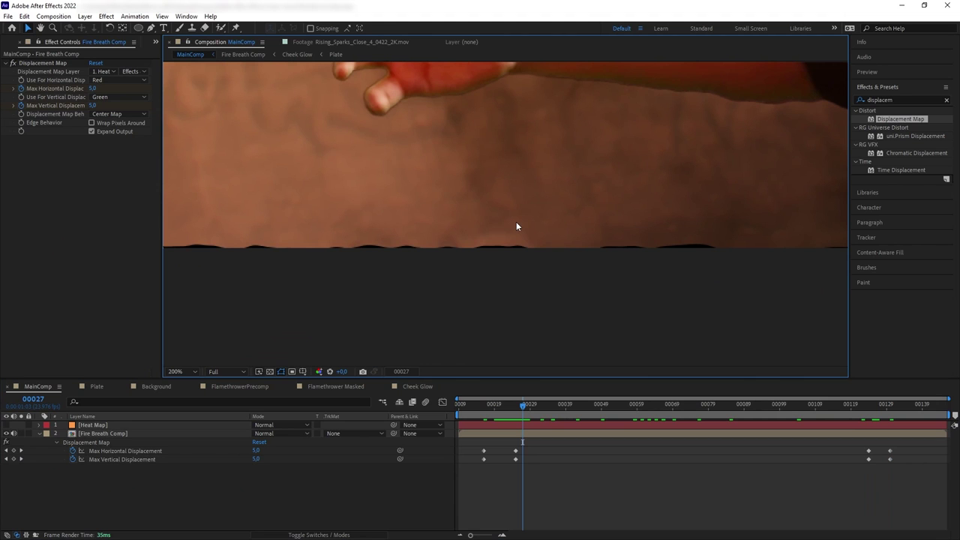
Try the Displacement Map's Wrap Pixels Around option to hide the ragged frame edges.
{"action": "left_click", "coordinate": [94, 126]}
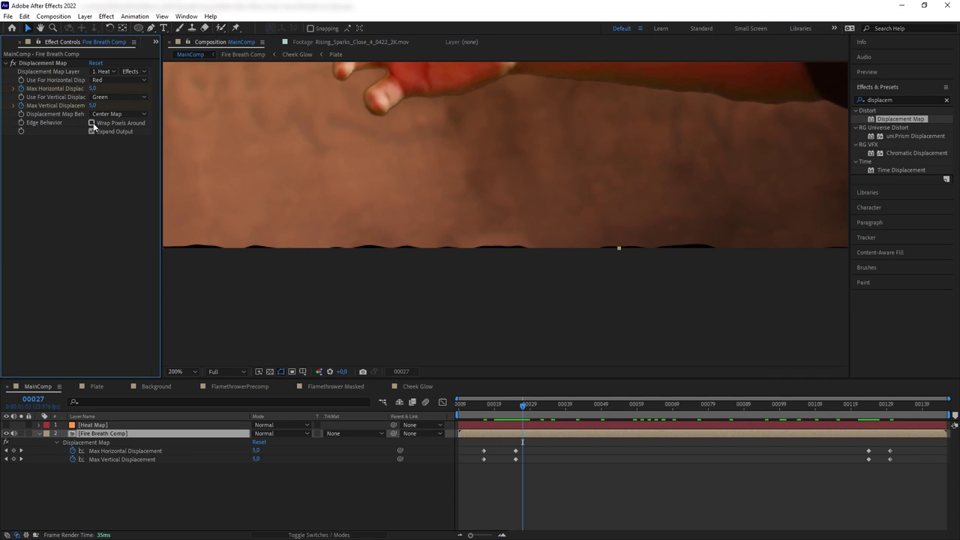
{"action": "left_click", "coordinate": [93, 123]}
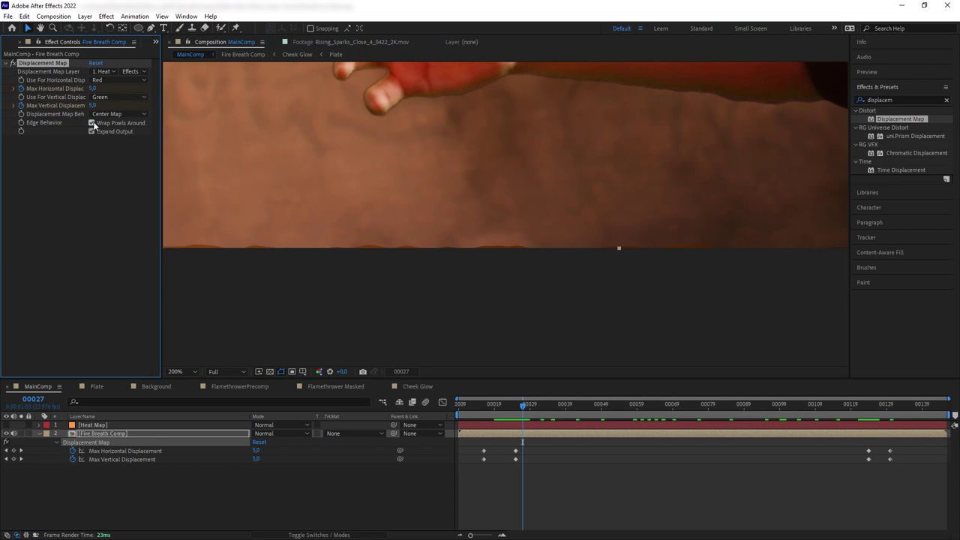
{"action": "left_click", "coordinate": [92, 122]}
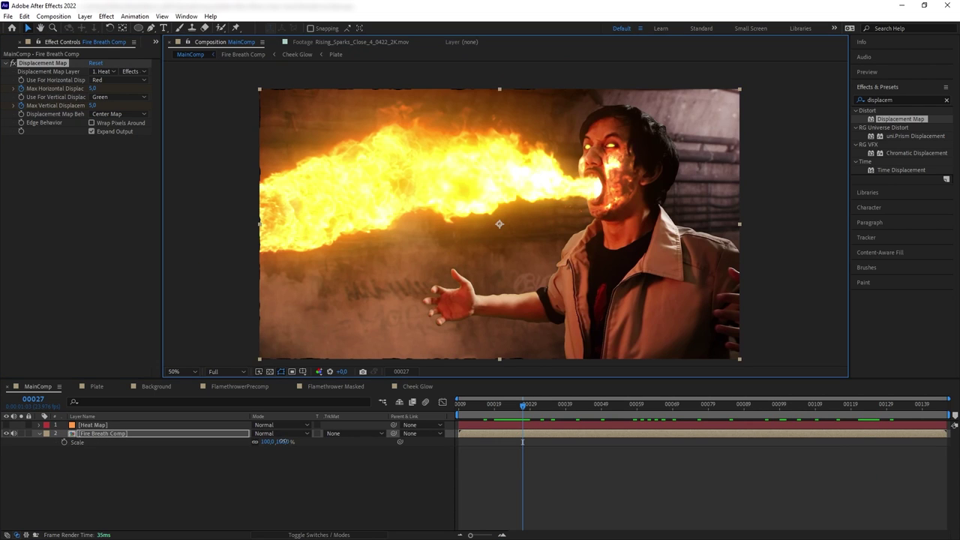
Set Fire Breath Comp's Scale to 101% to push the distorted edges outside the frame.
{"action": "left_click", "coordinate": [282, 441]}
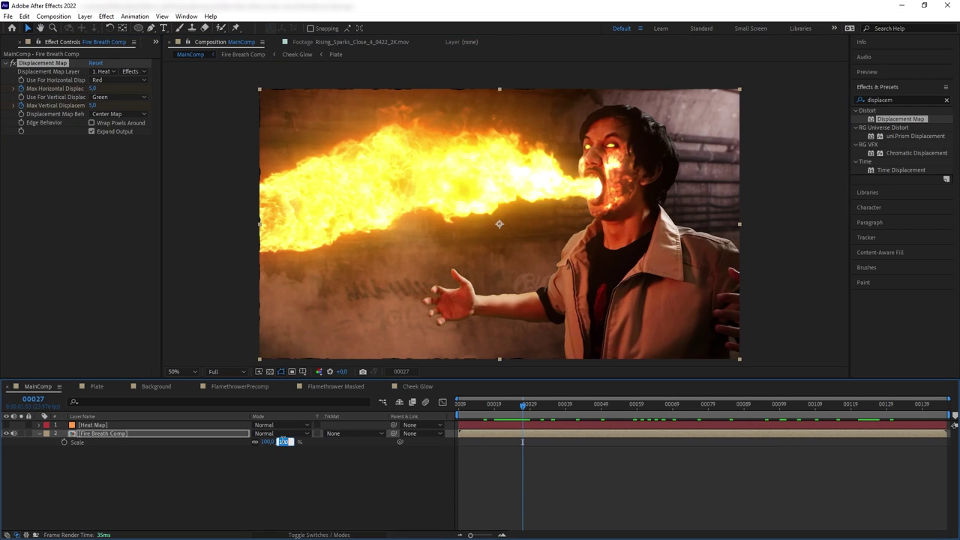
{"action": "type", "text": "101"}
{"action": "left_click", "coordinate": [276, 496]}
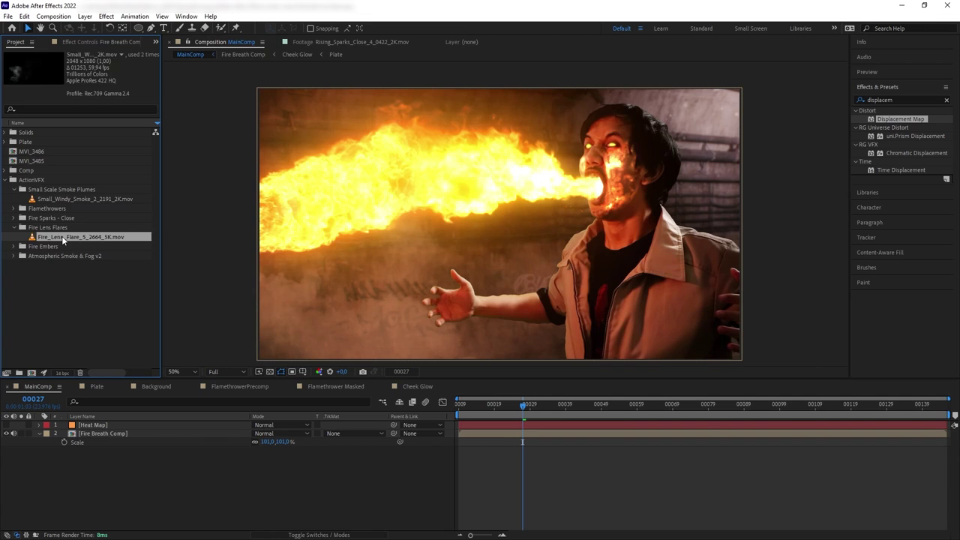
Add Fire_Lens_Flare_5_2664_5K.mov as the top layer, fit it to the comp width, and set its blending mode to Screen.
{"action": "left_click_drag", "start_coordinate": [75, 236], "coordinate": [482, 234]}
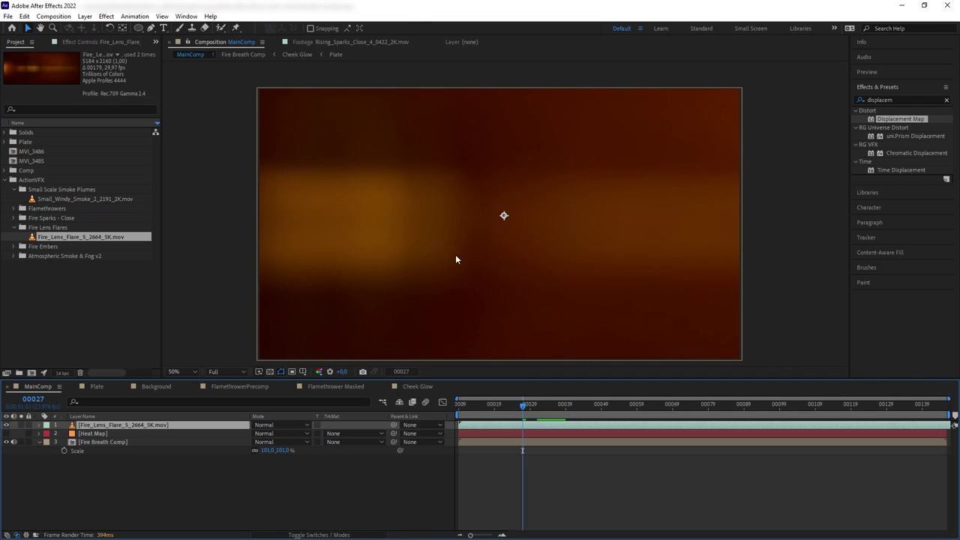
{"action": "right_click", "coordinate": [520, 425]}
{"action": "mouse_move", "coordinate": [570, 287]}
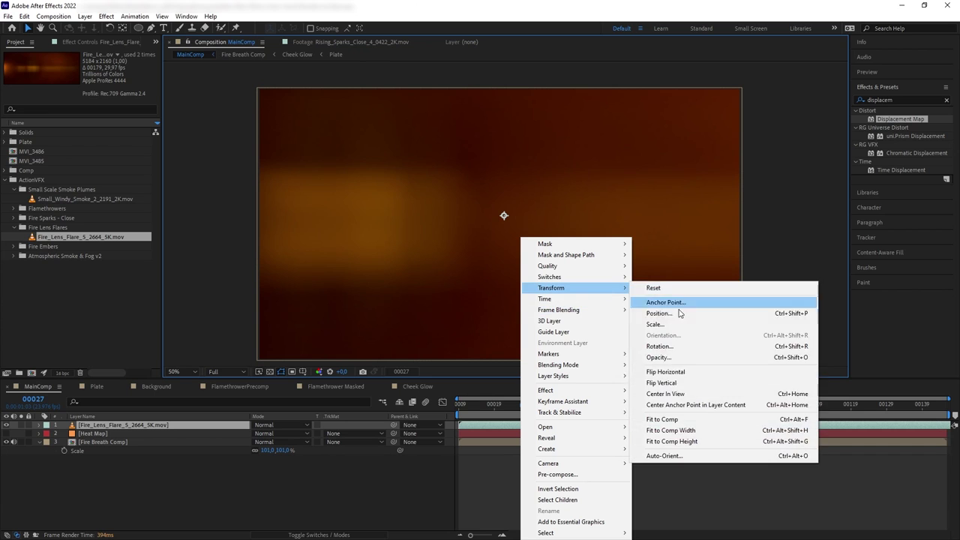
{"action": "left_click", "coordinate": [674, 430]}
{"action": "left_click", "coordinate": [284, 425]}
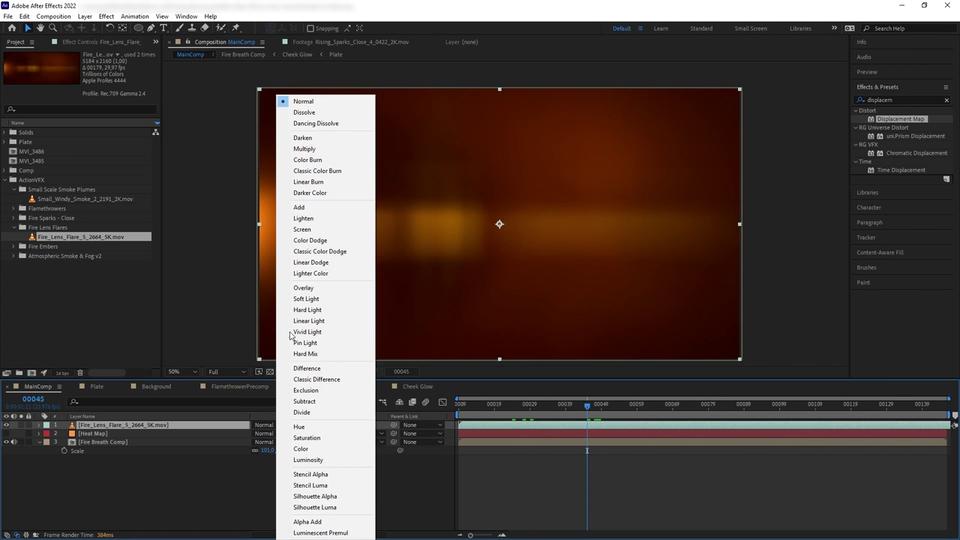
{"action": "left_click", "coordinate": [304, 230]}
Keyframe the lens flare's Opacity near the flame's start, lower it a few frames earlier for a fade-in, and scrub through the shot.
{"action": "left_click_drag", "start_coordinate": [566, 409], "coordinate": [508, 409]}
{"action": "key", "text": "t"}
{"action": "left_click", "coordinate": [64, 433]}
{"action": "left_click_drag", "start_coordinate": [540, 433], "coordinate": [495, 408]}
{"action": "left_click_drag", "start_coordinate": [258, 433], "coordinate": [180, 435]}
{"action": "left_click_drag", "start_coordinate": [495, 407], "coordinate": [860, 412]}
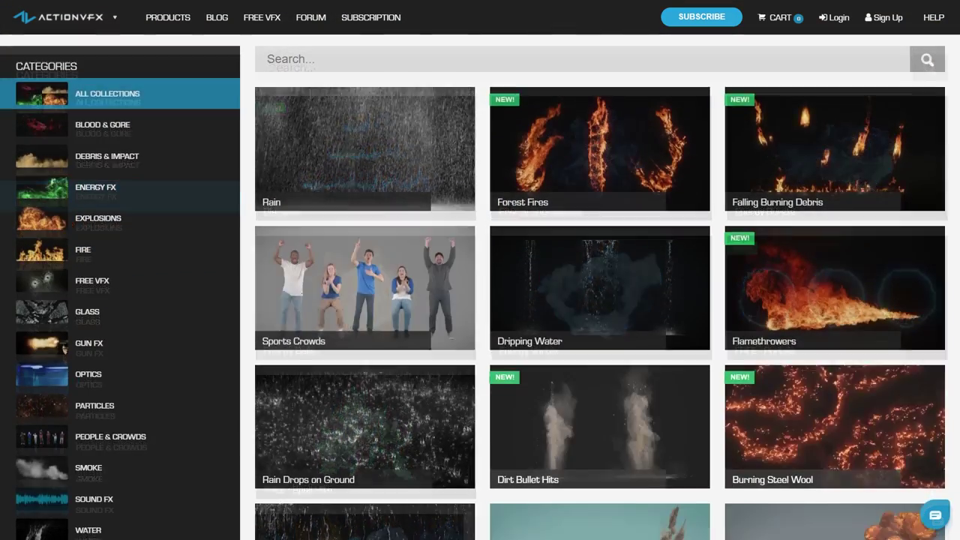
{"action": "scroll", "coordinate": [63, 320], "scroll_direction": "down", "scroll_amount": 1}
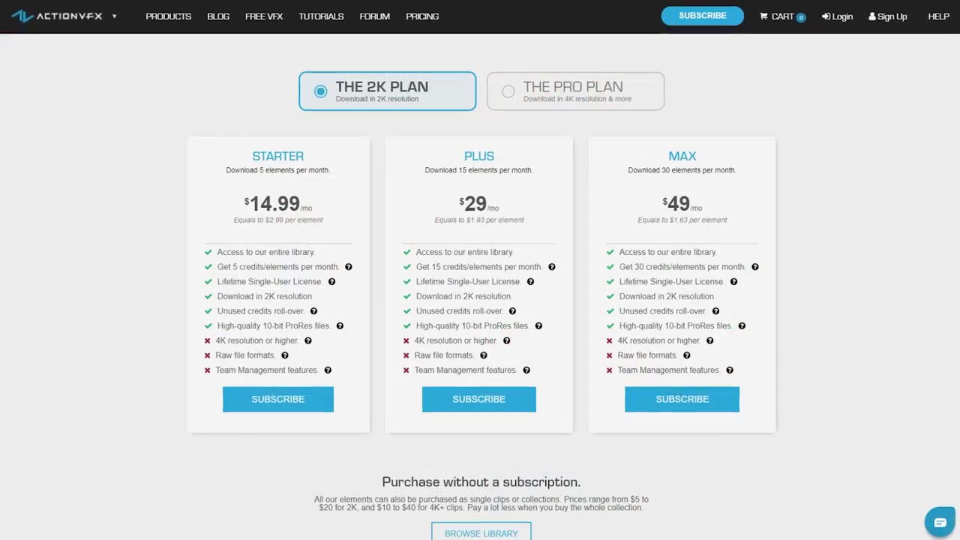